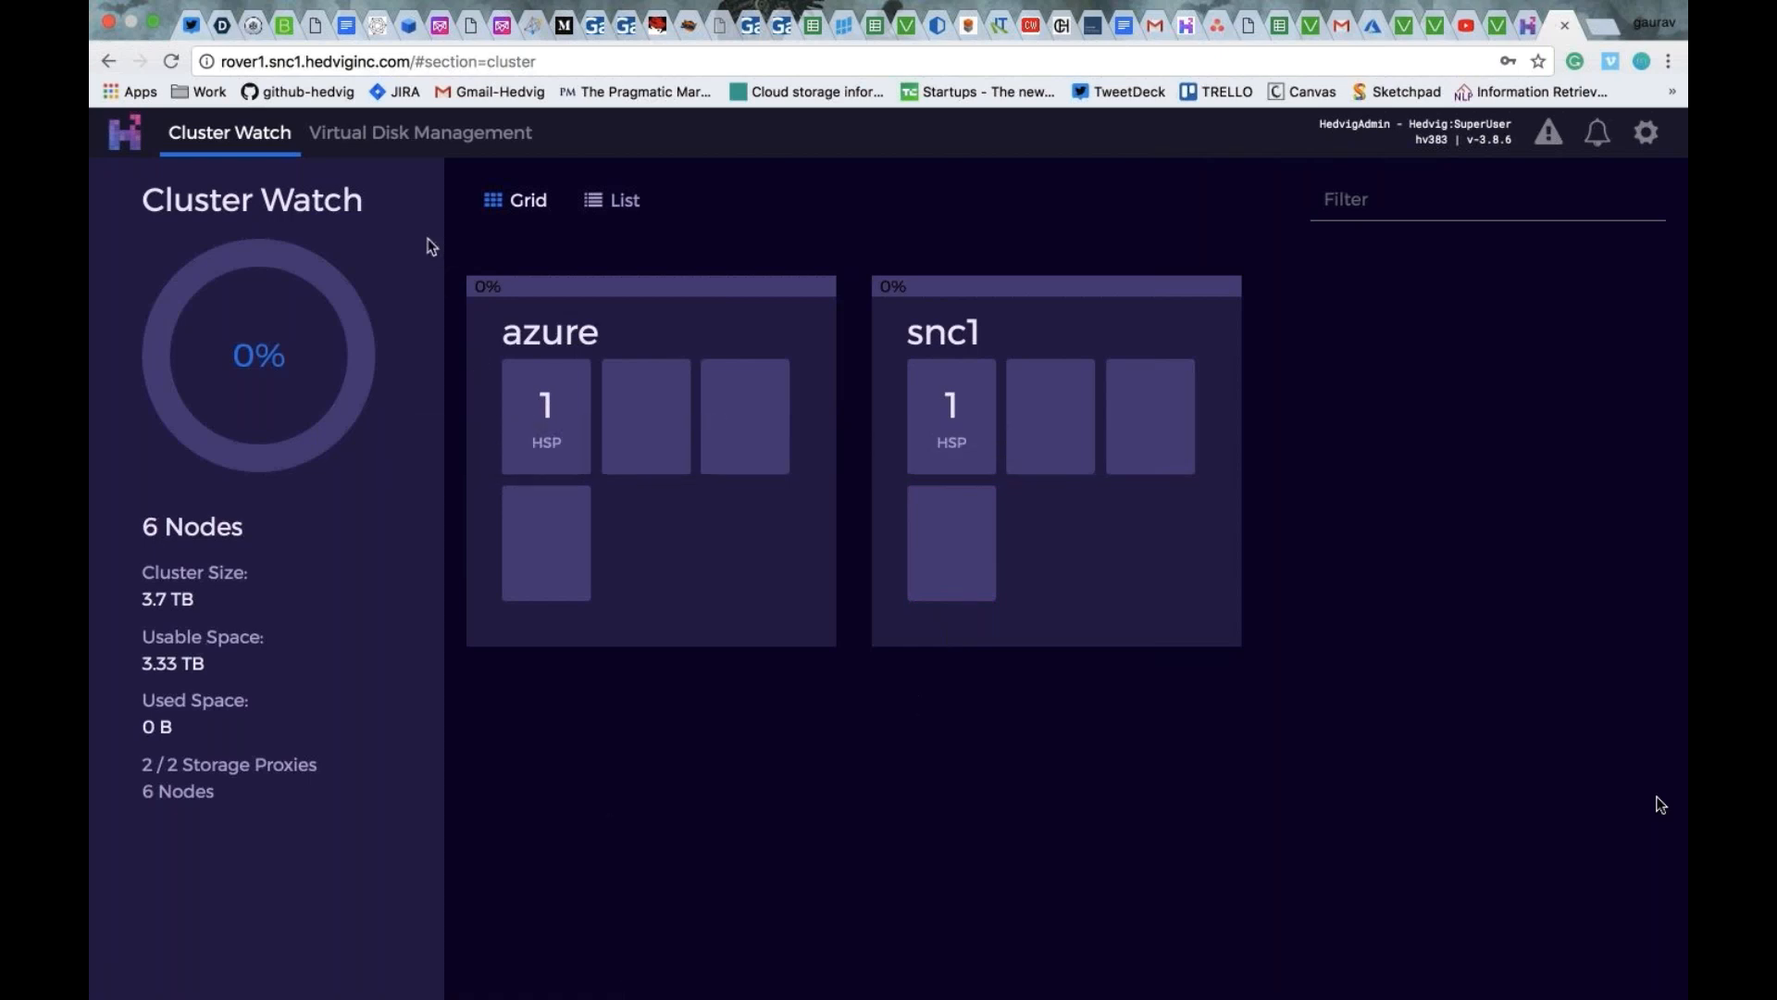
- Check the list of virtual disks, and return to the cluster overview
left_click(428, 151)
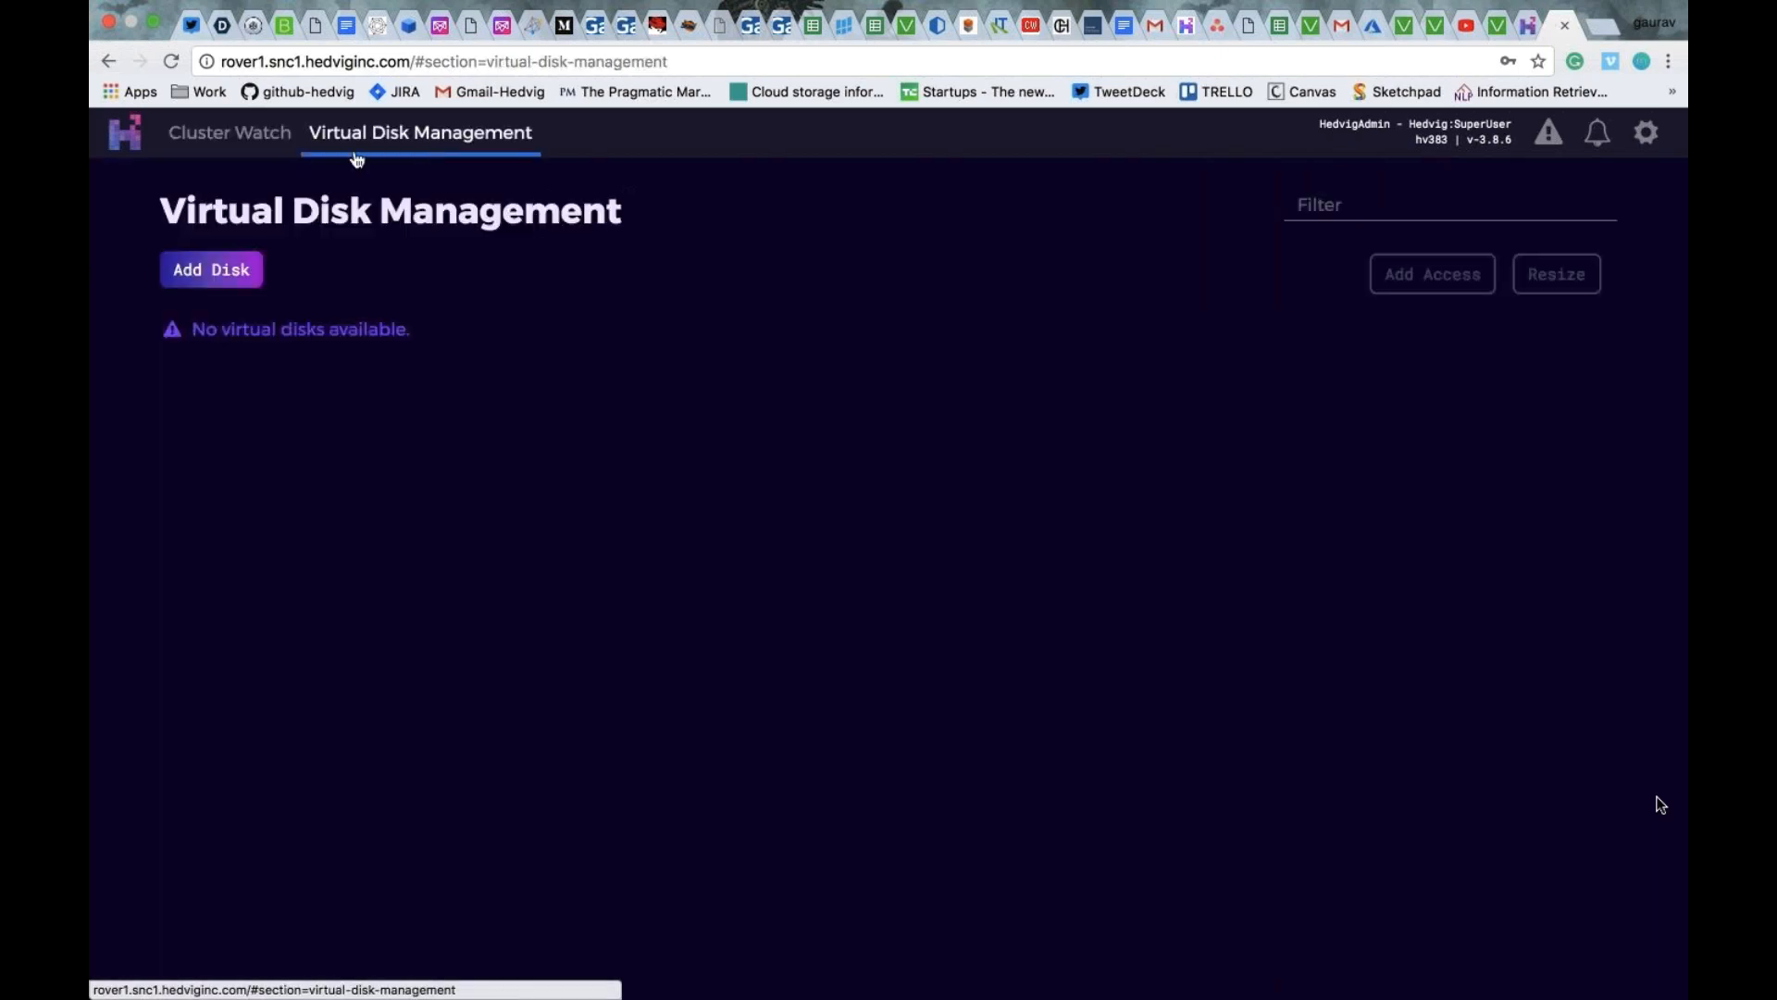
left_click(259, 144)
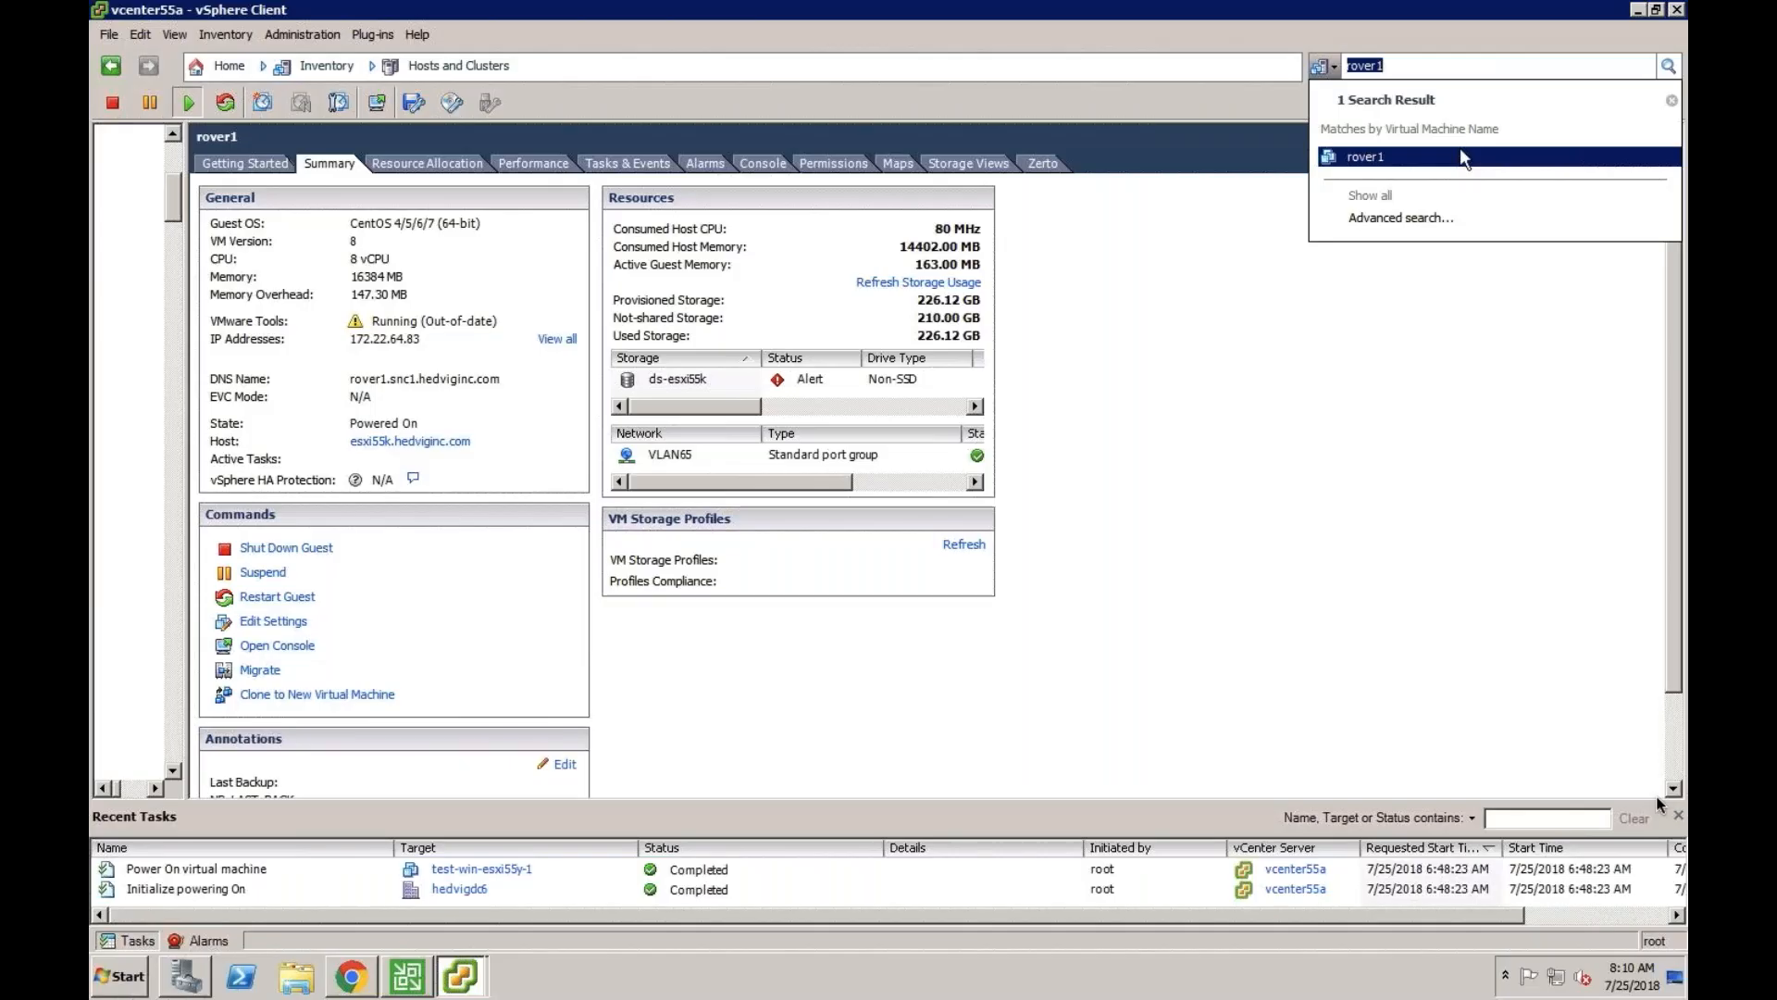
- In vSphere Client, search the inventory for the virtual machines rover2 and rover3
key("End")
key("BackSpace")
type("2")
key("Return")
key("End")
key("BackSpace")
type("3")
key("Return")
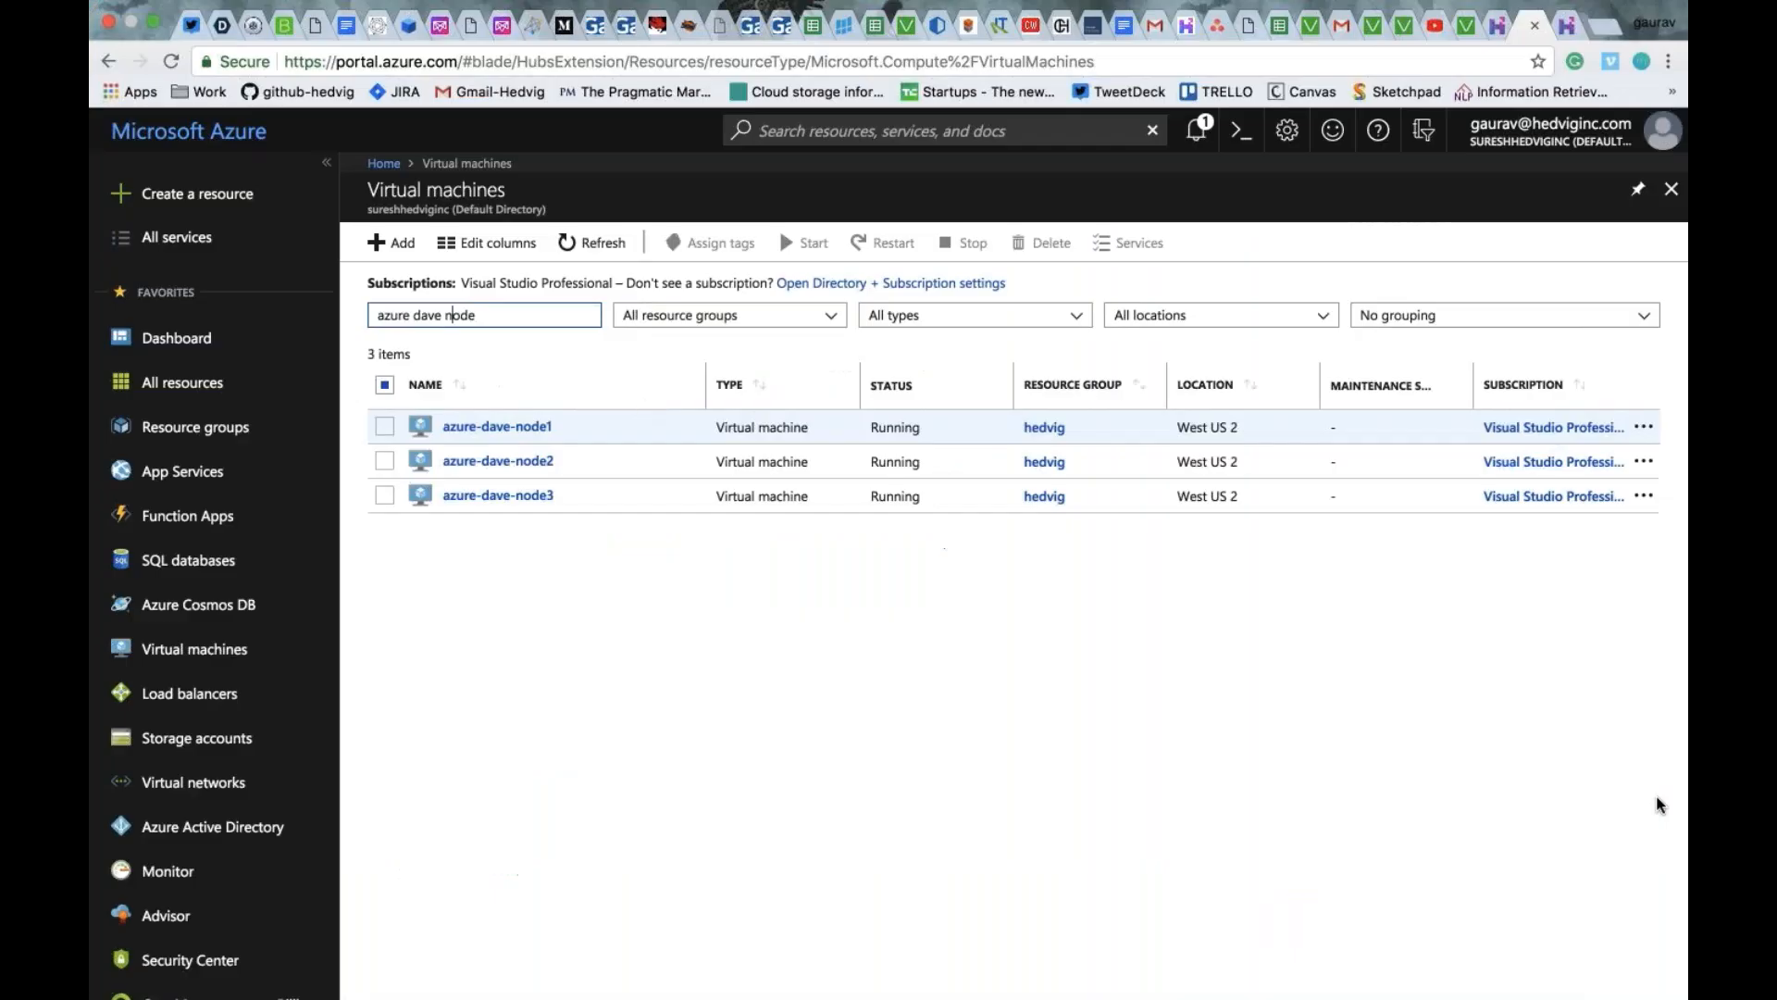
key("End")
key("BackSpace")
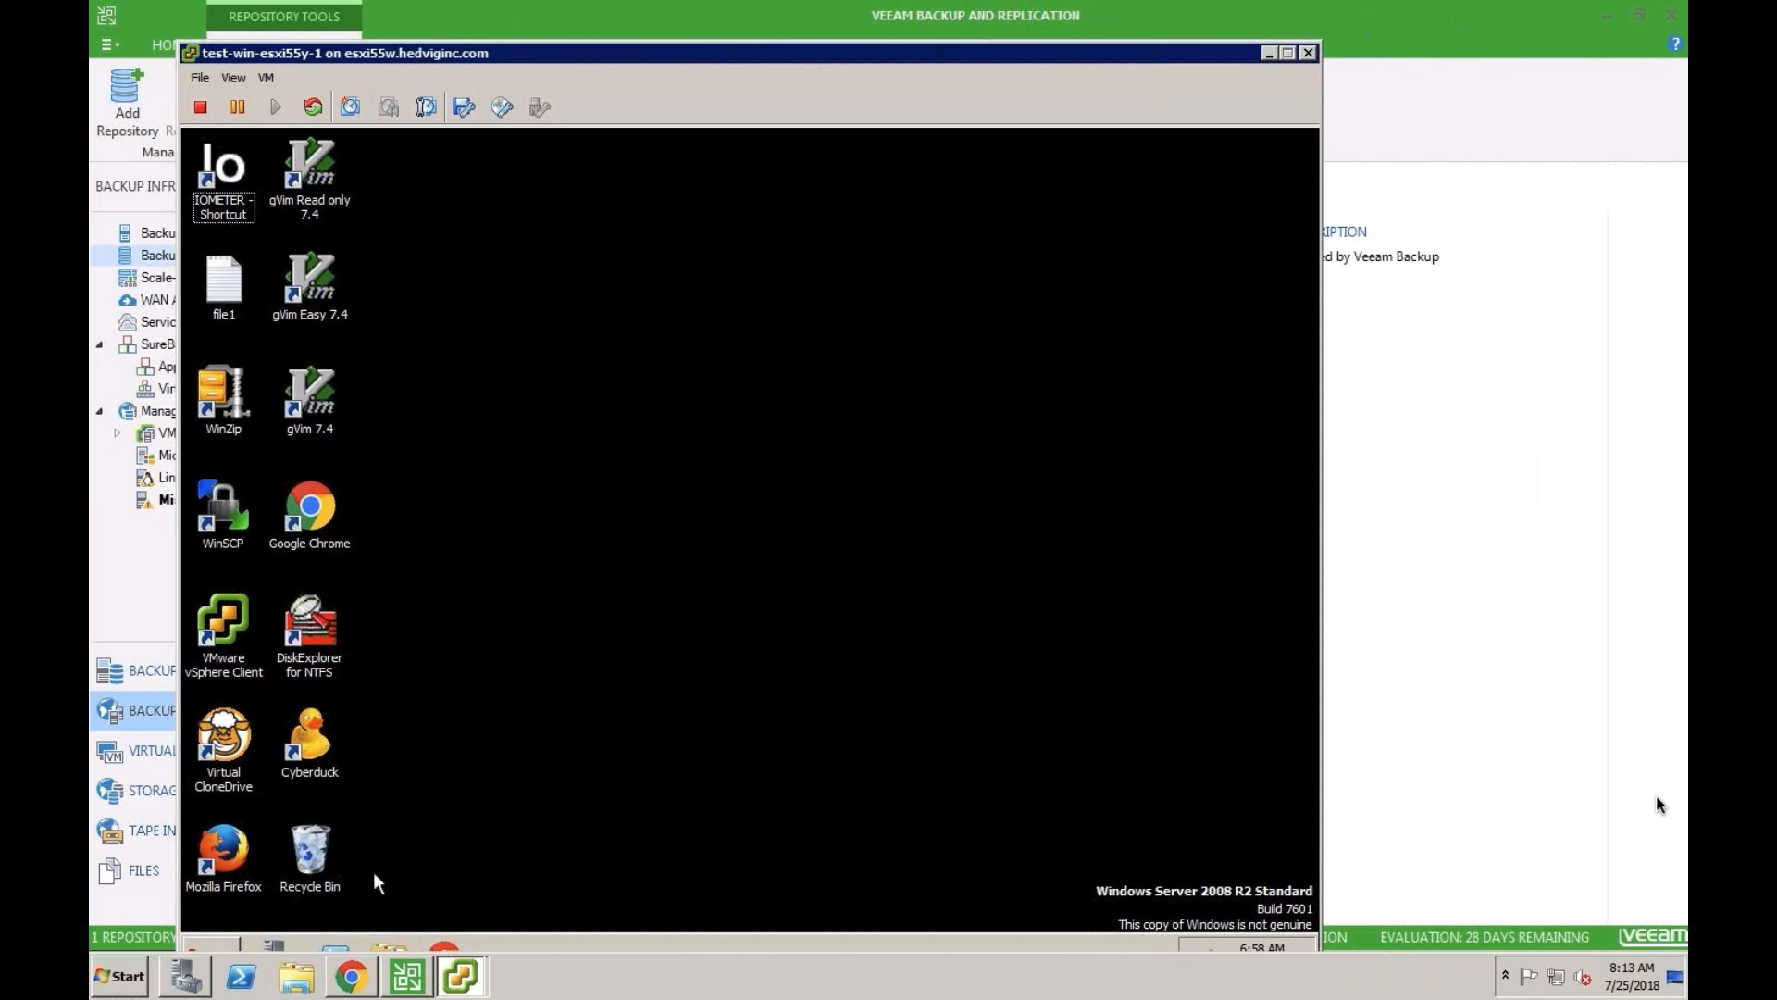
- Create a new text document named MyFile on the desktop of the test-win-esxi55y-1 virtual machine
right_click(441, 233)
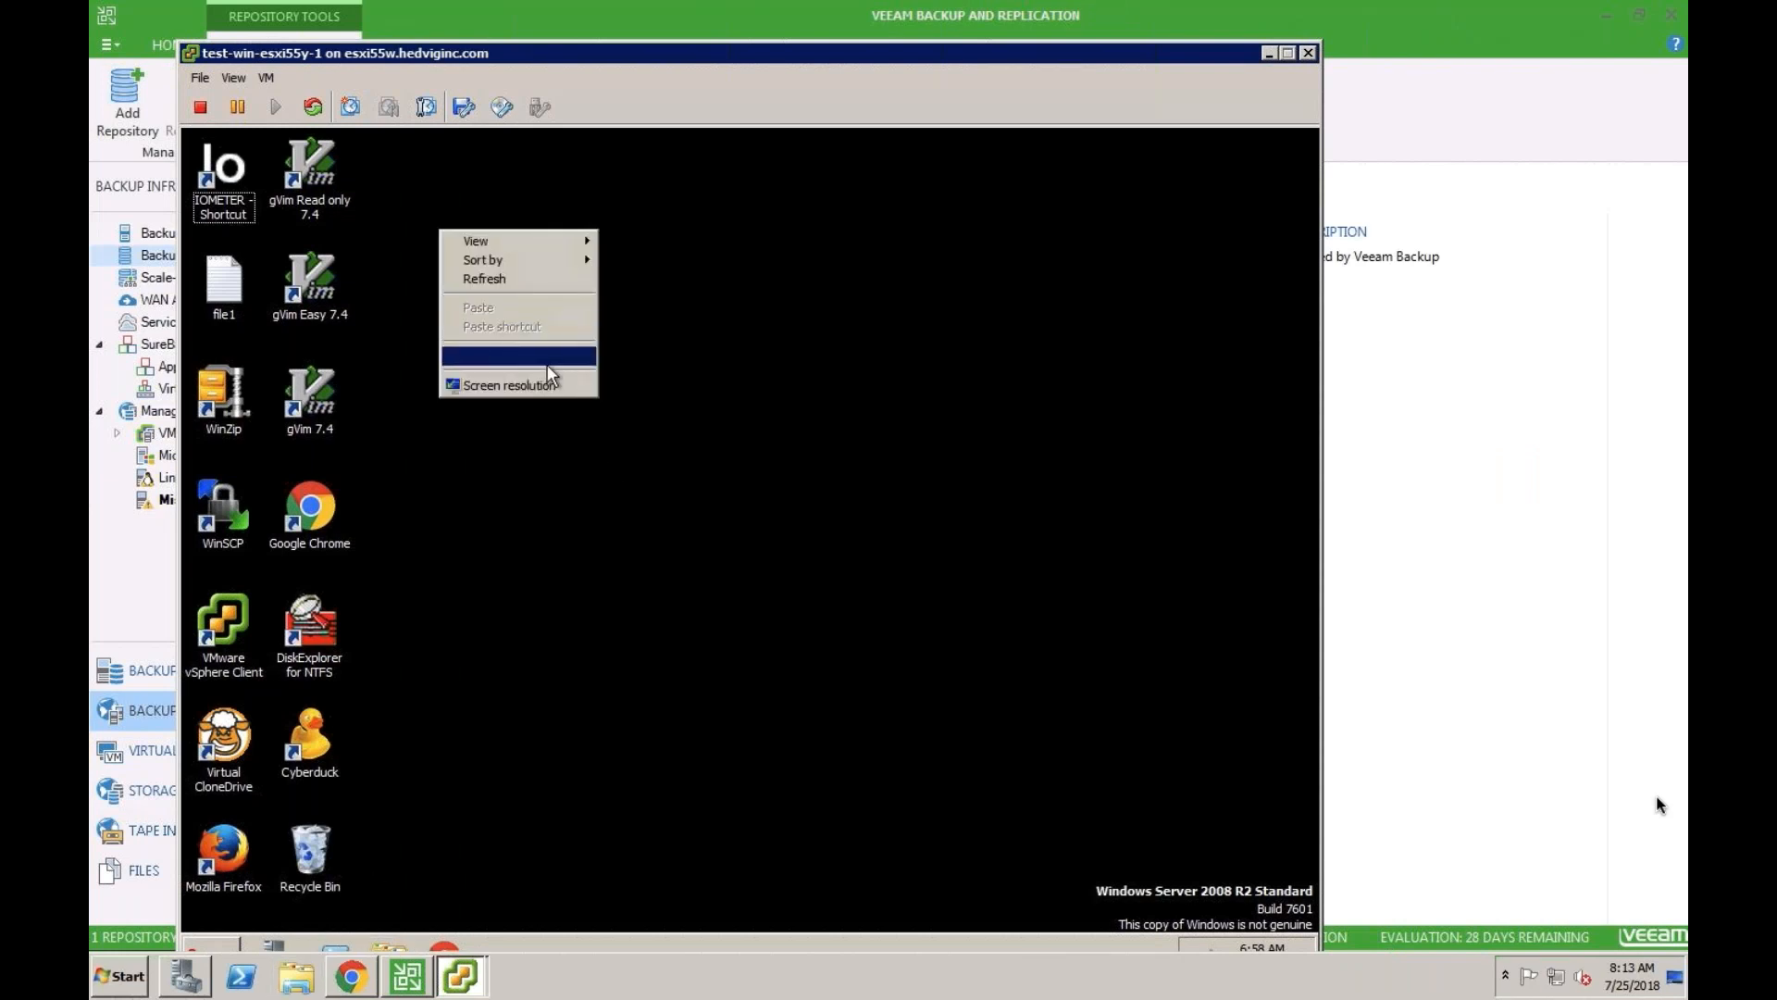
mouse_move(552, 372)
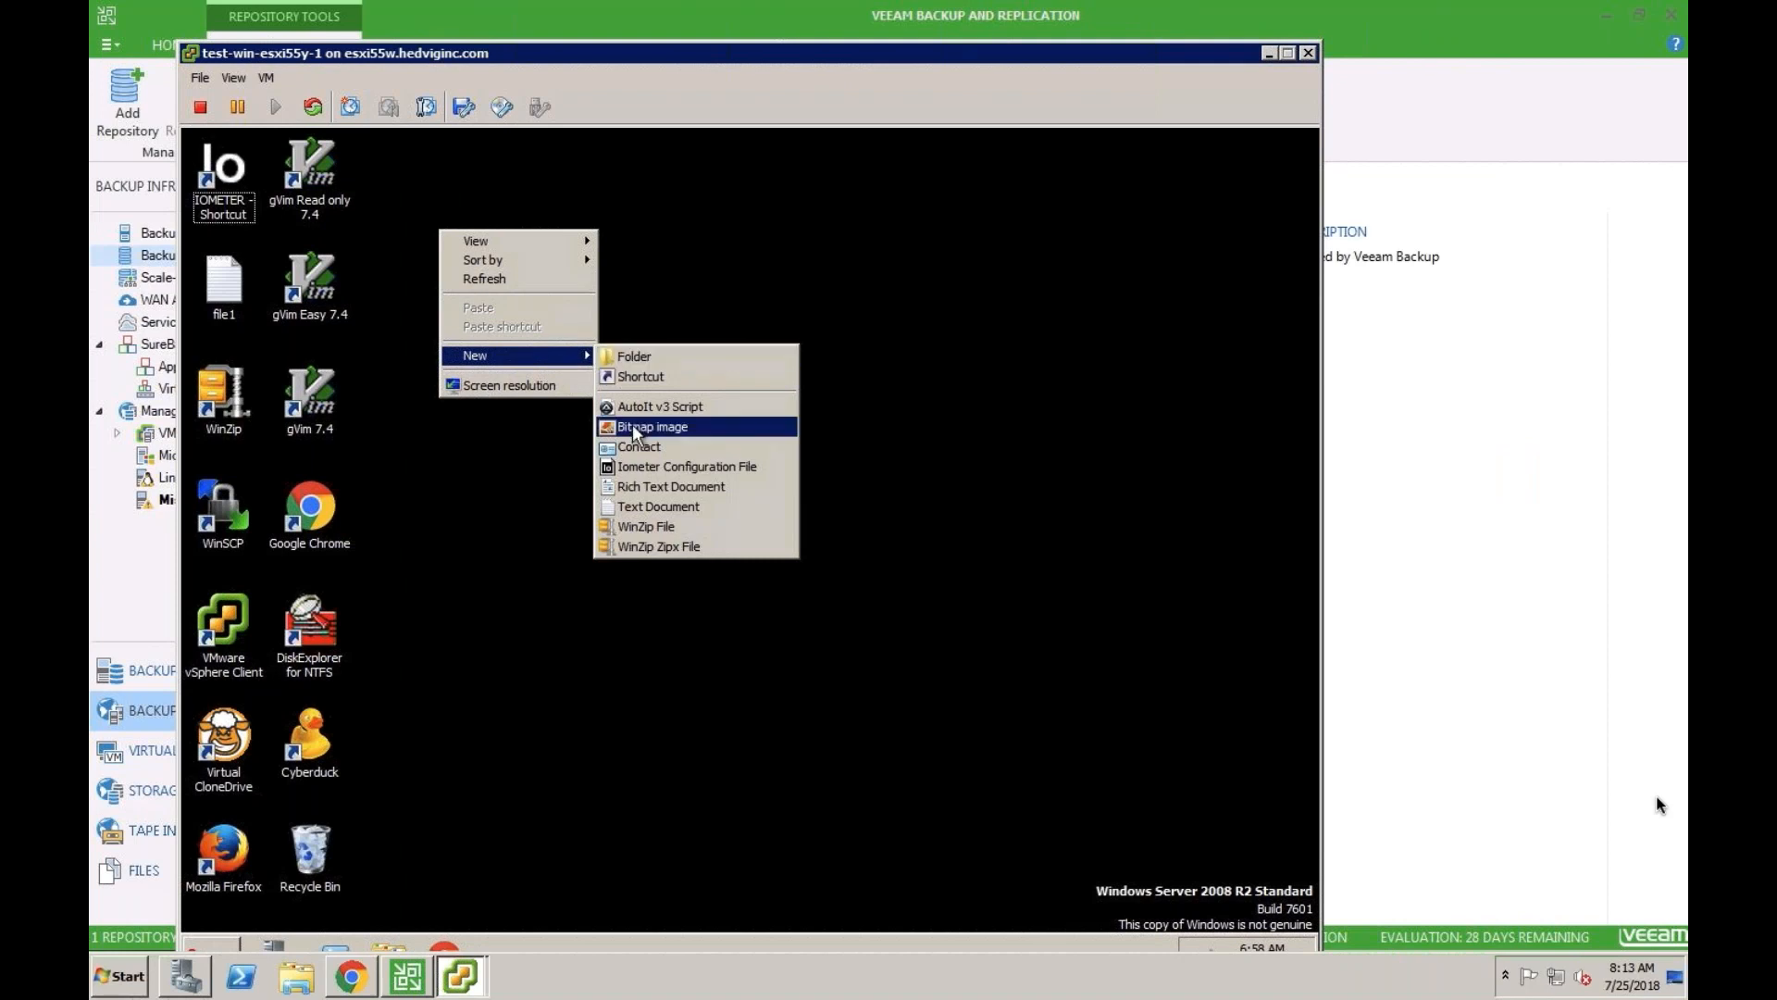
left_click(668, 501)
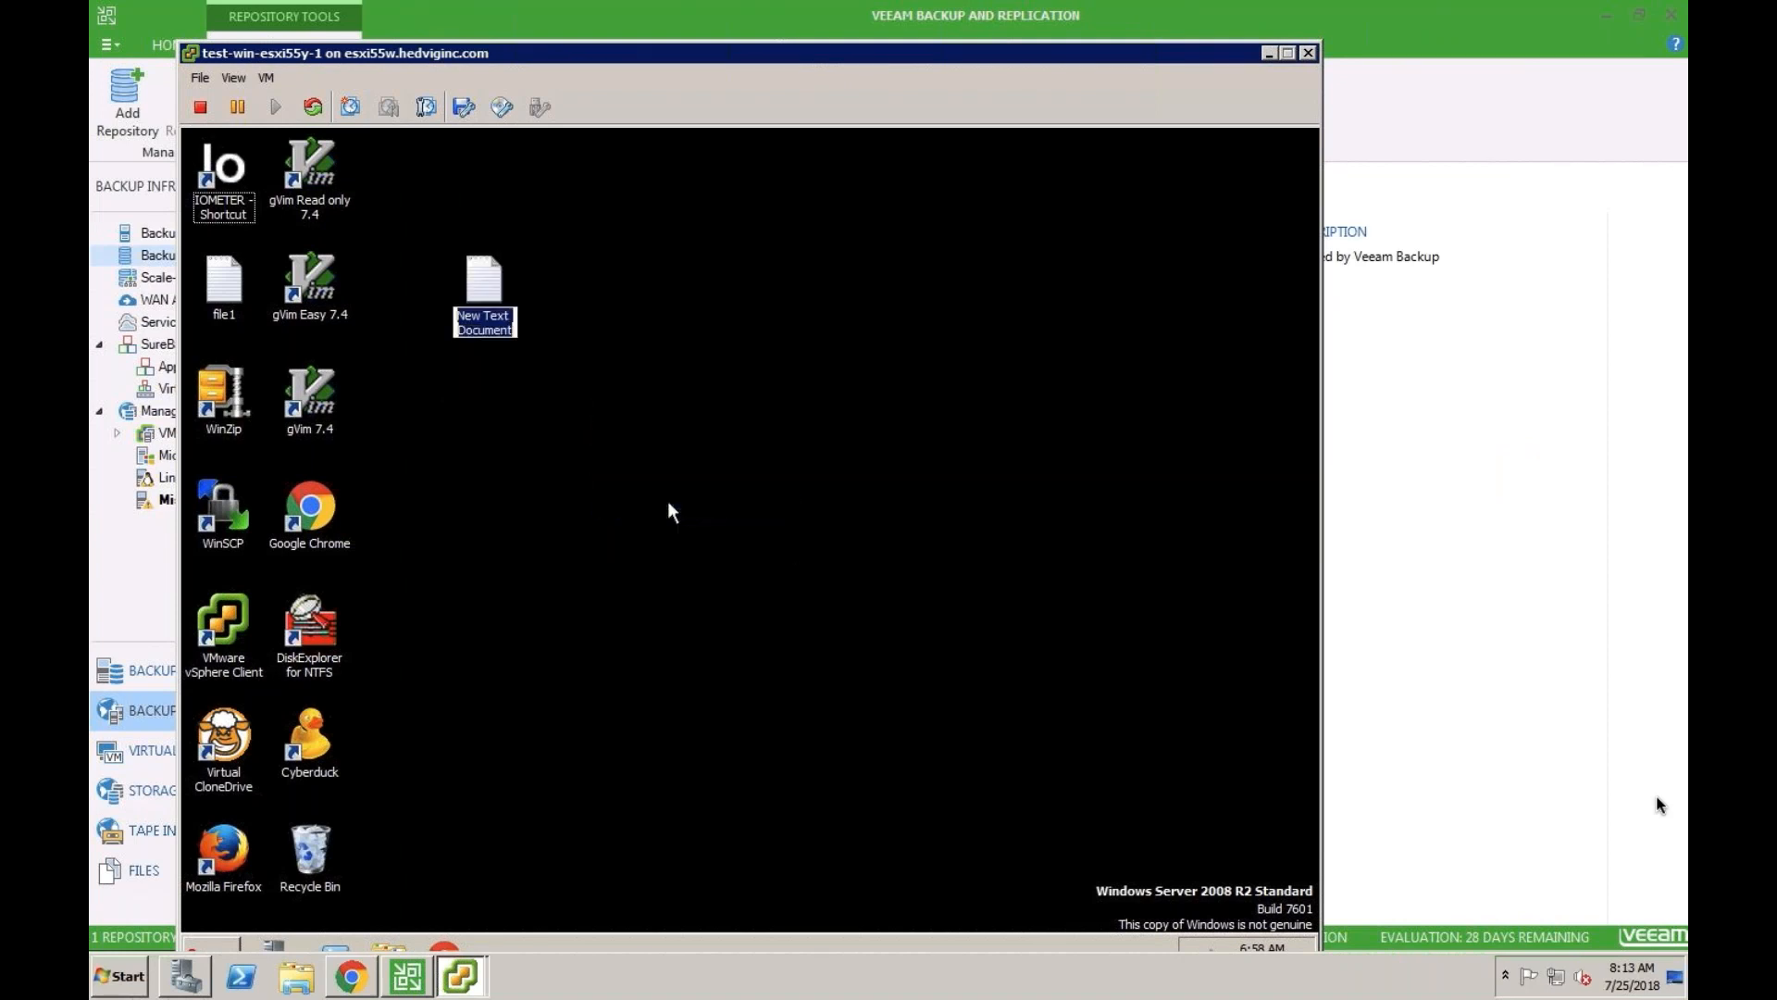
type("My")
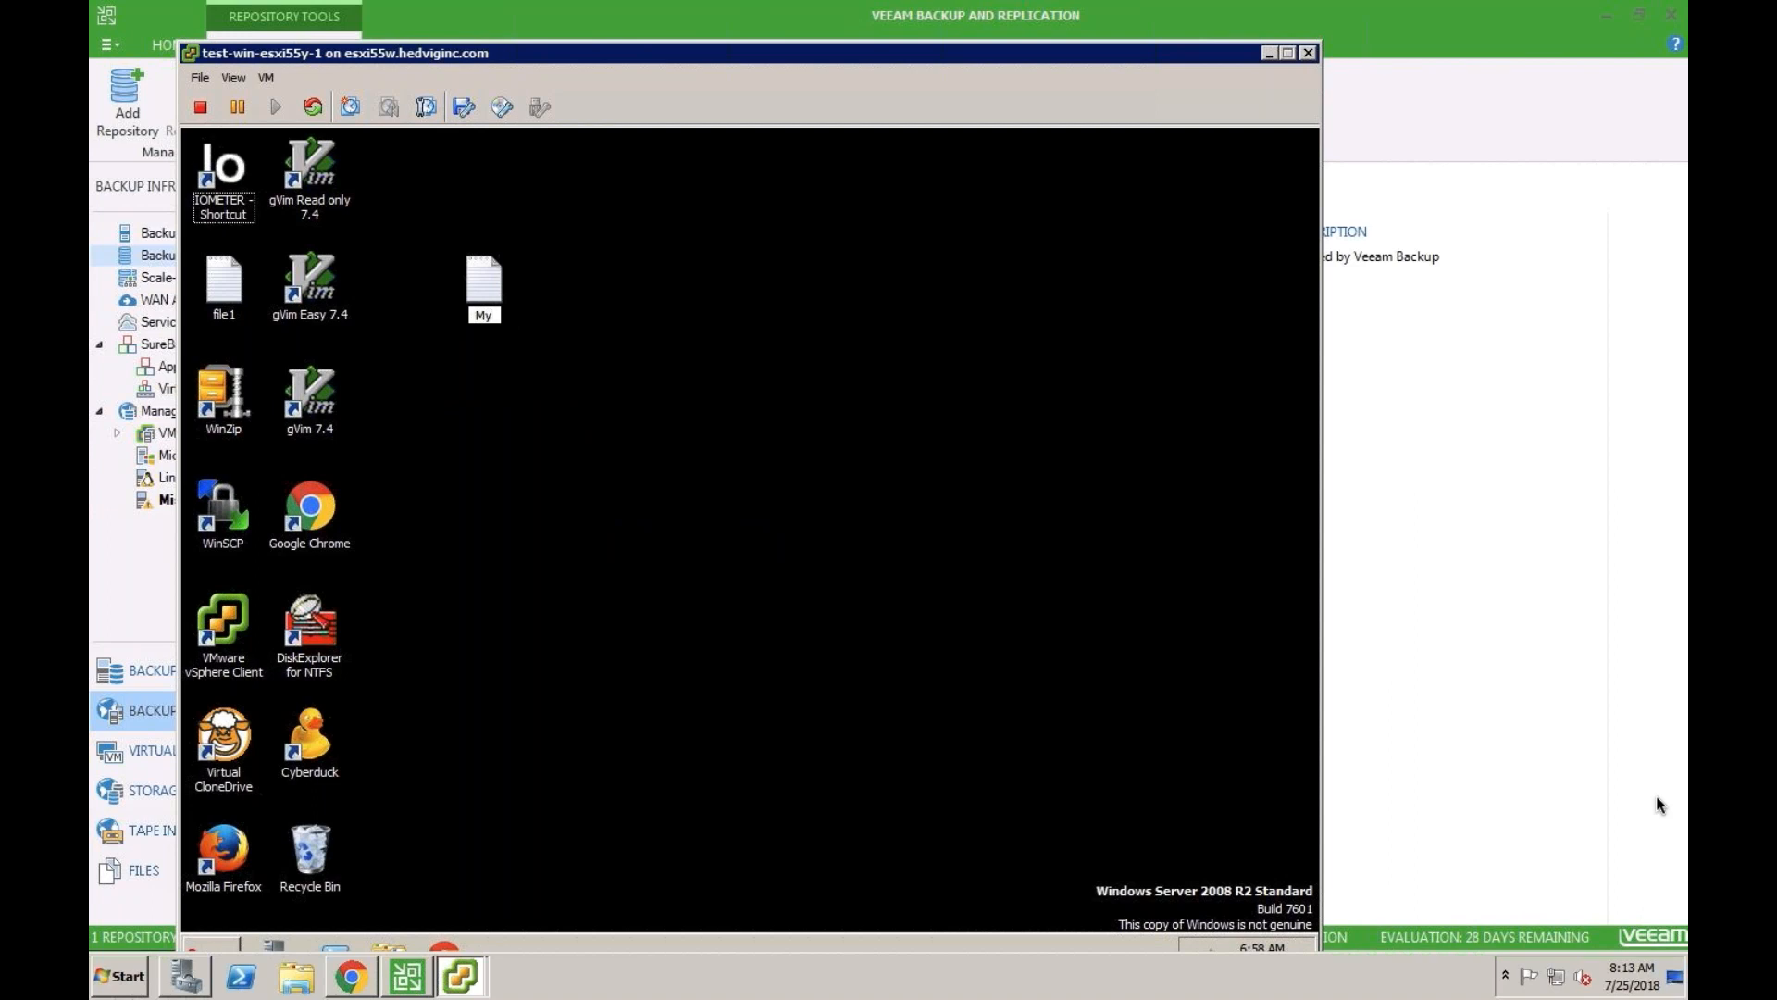
type("File")
key("Return")
- Write "This is my confidential data." in MyFile, save it and exit Notepad
double_click(486, 282)
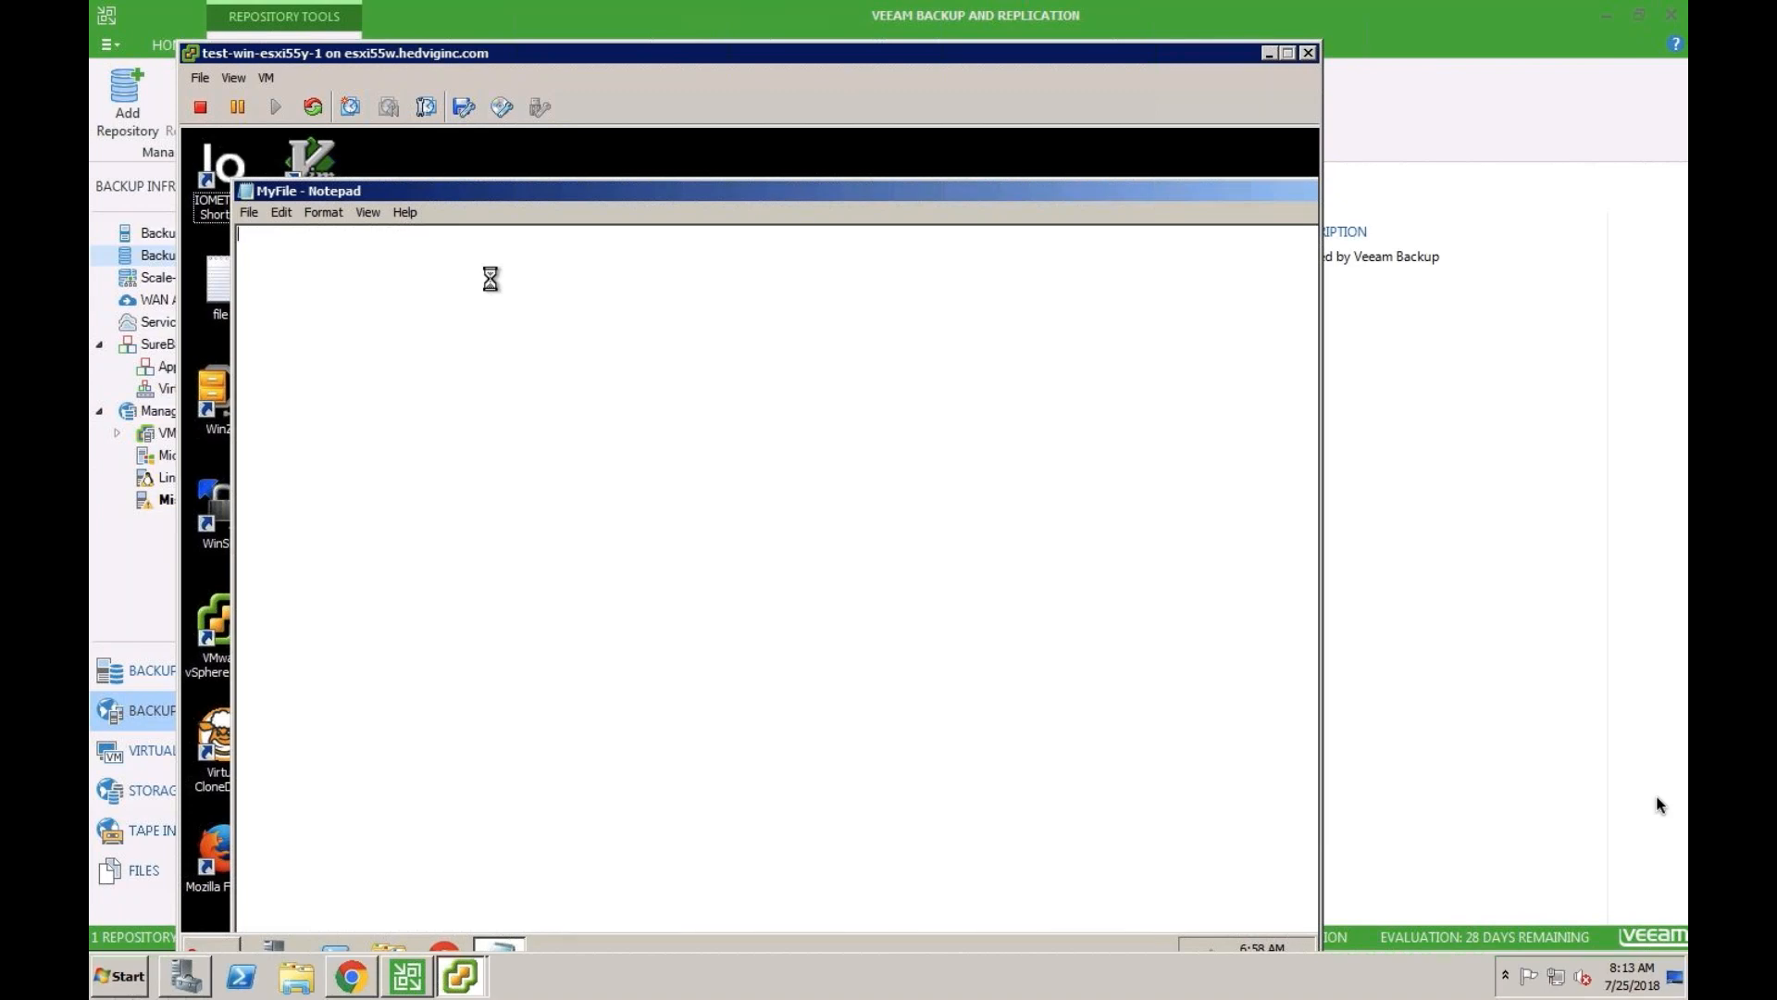
type("This is my confidential data.")
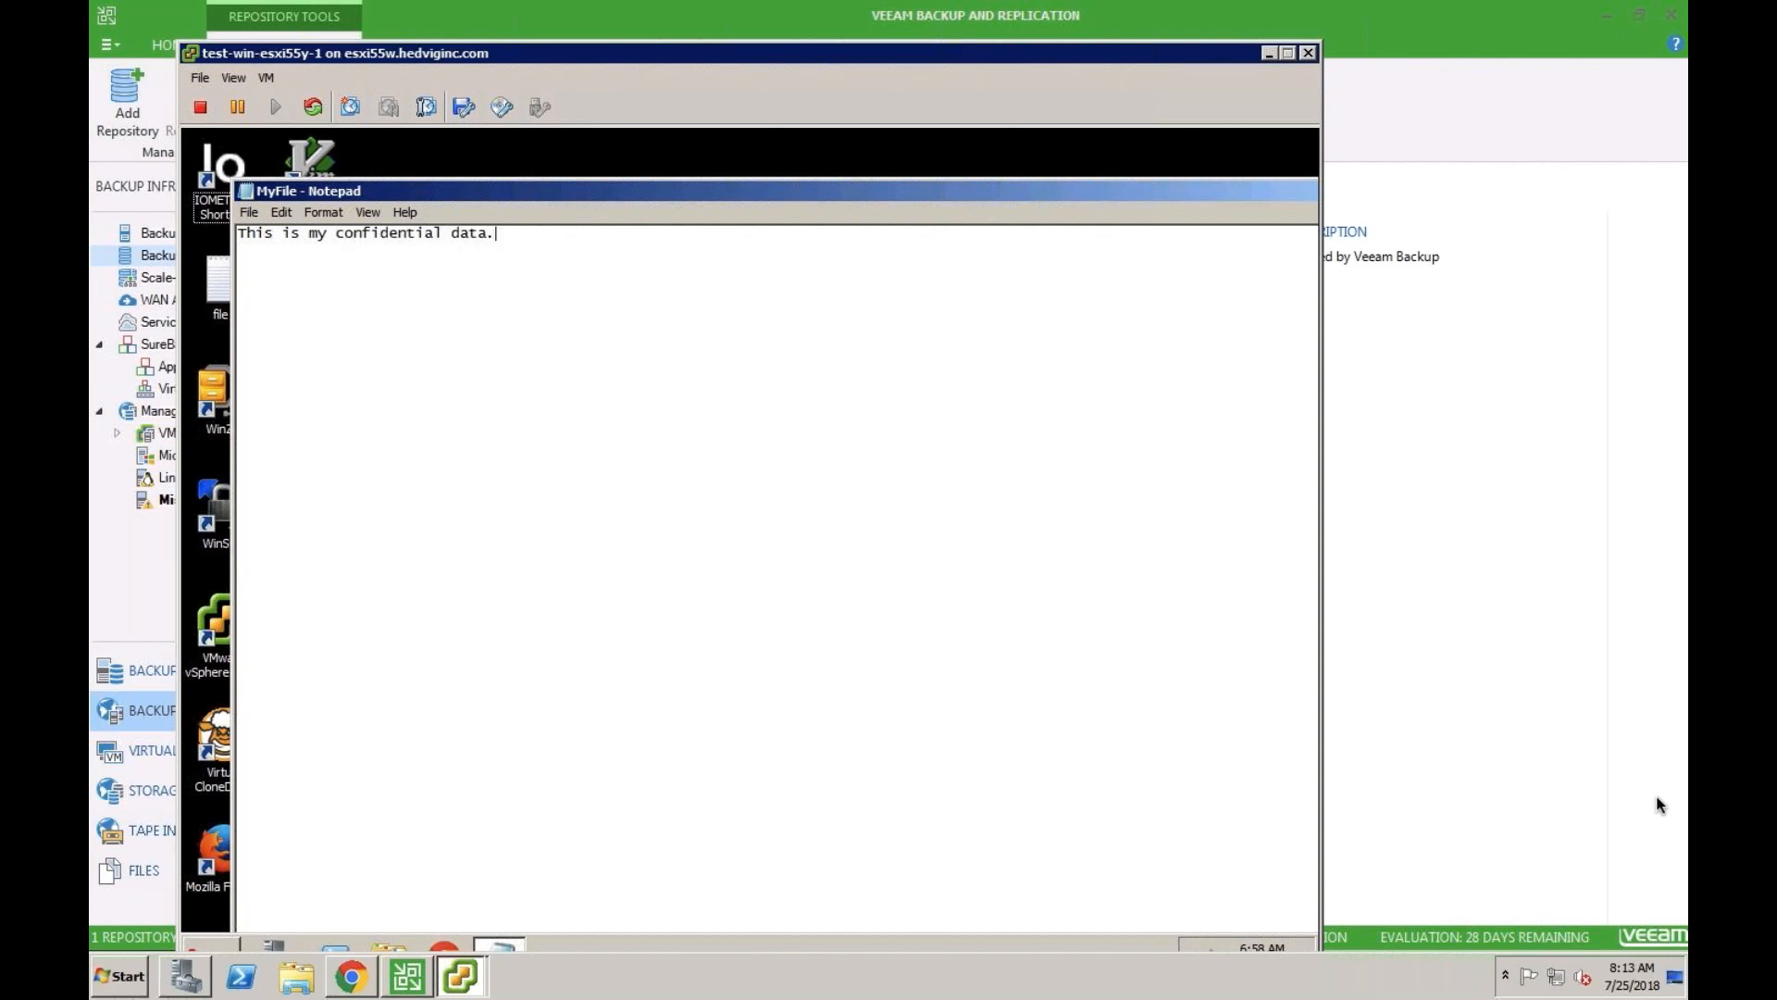
left_click(250, 213)
left_click(270, 270)
left_click(249, 213)
left_click(309, 367)
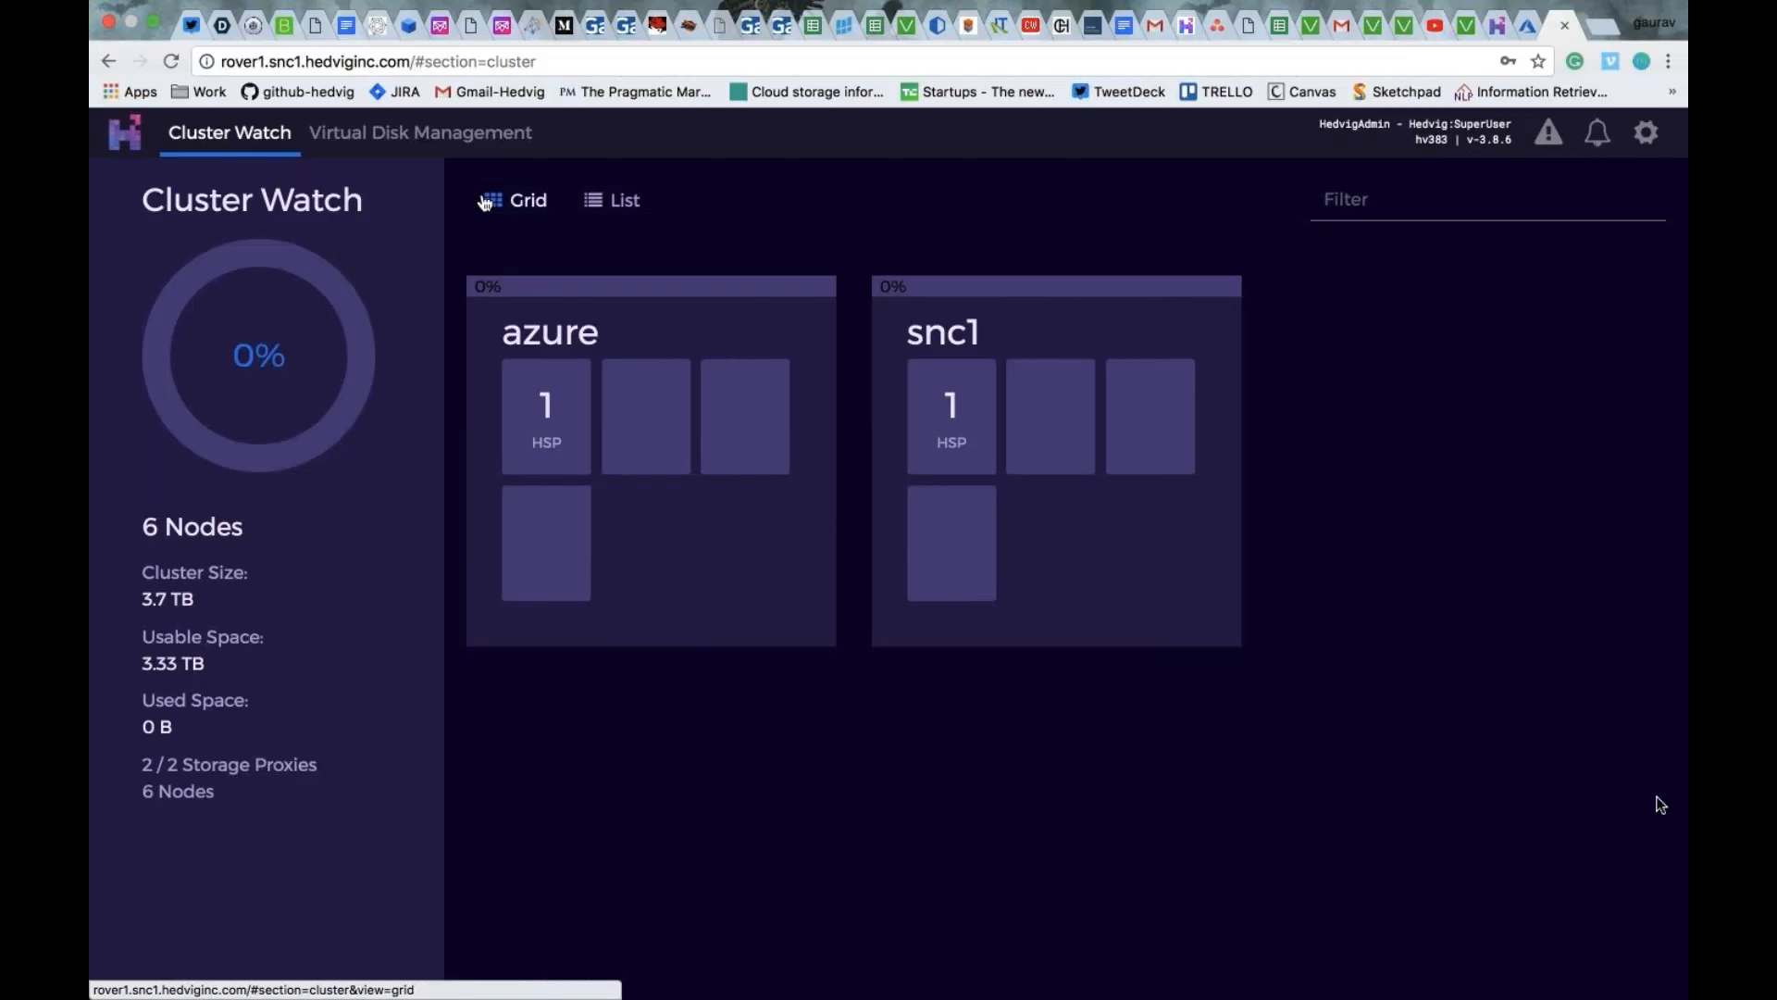
- In the Hedvig web console, start a new virtual disk named VeeamBackupDisk with a size of 100 GB
left_click(471, 147)
left_click(214, 278)
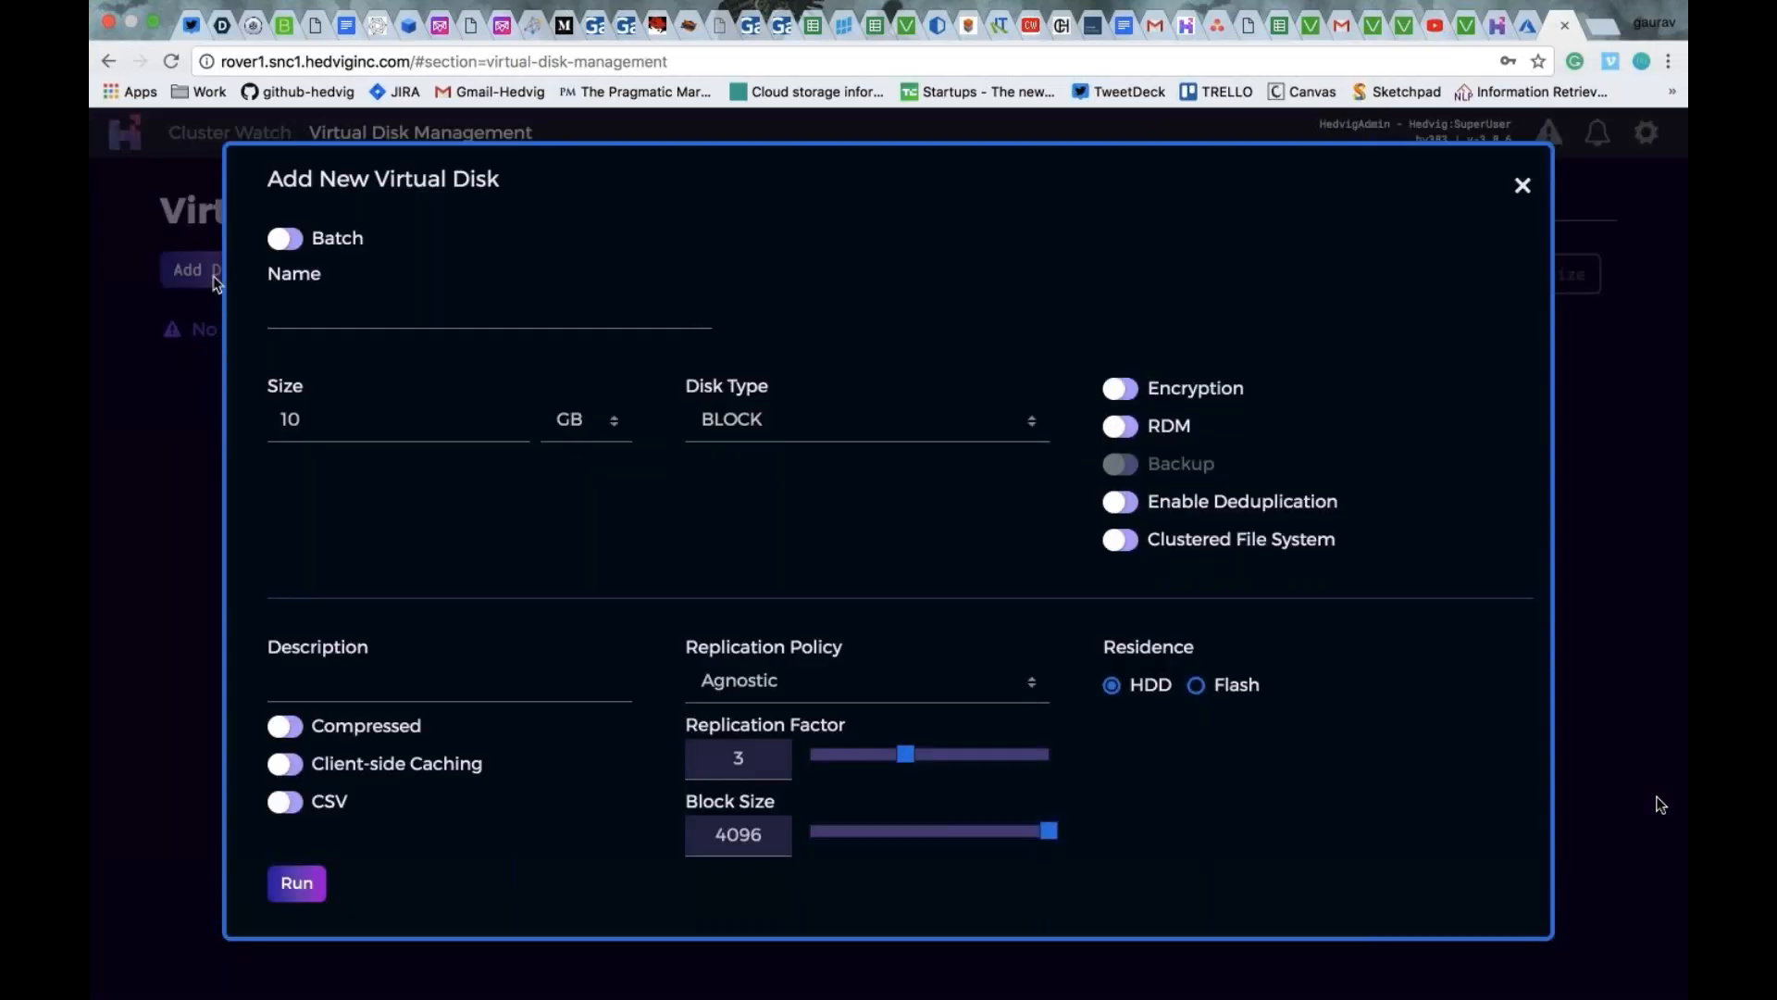
left_click(346, 311)
type("Ve")
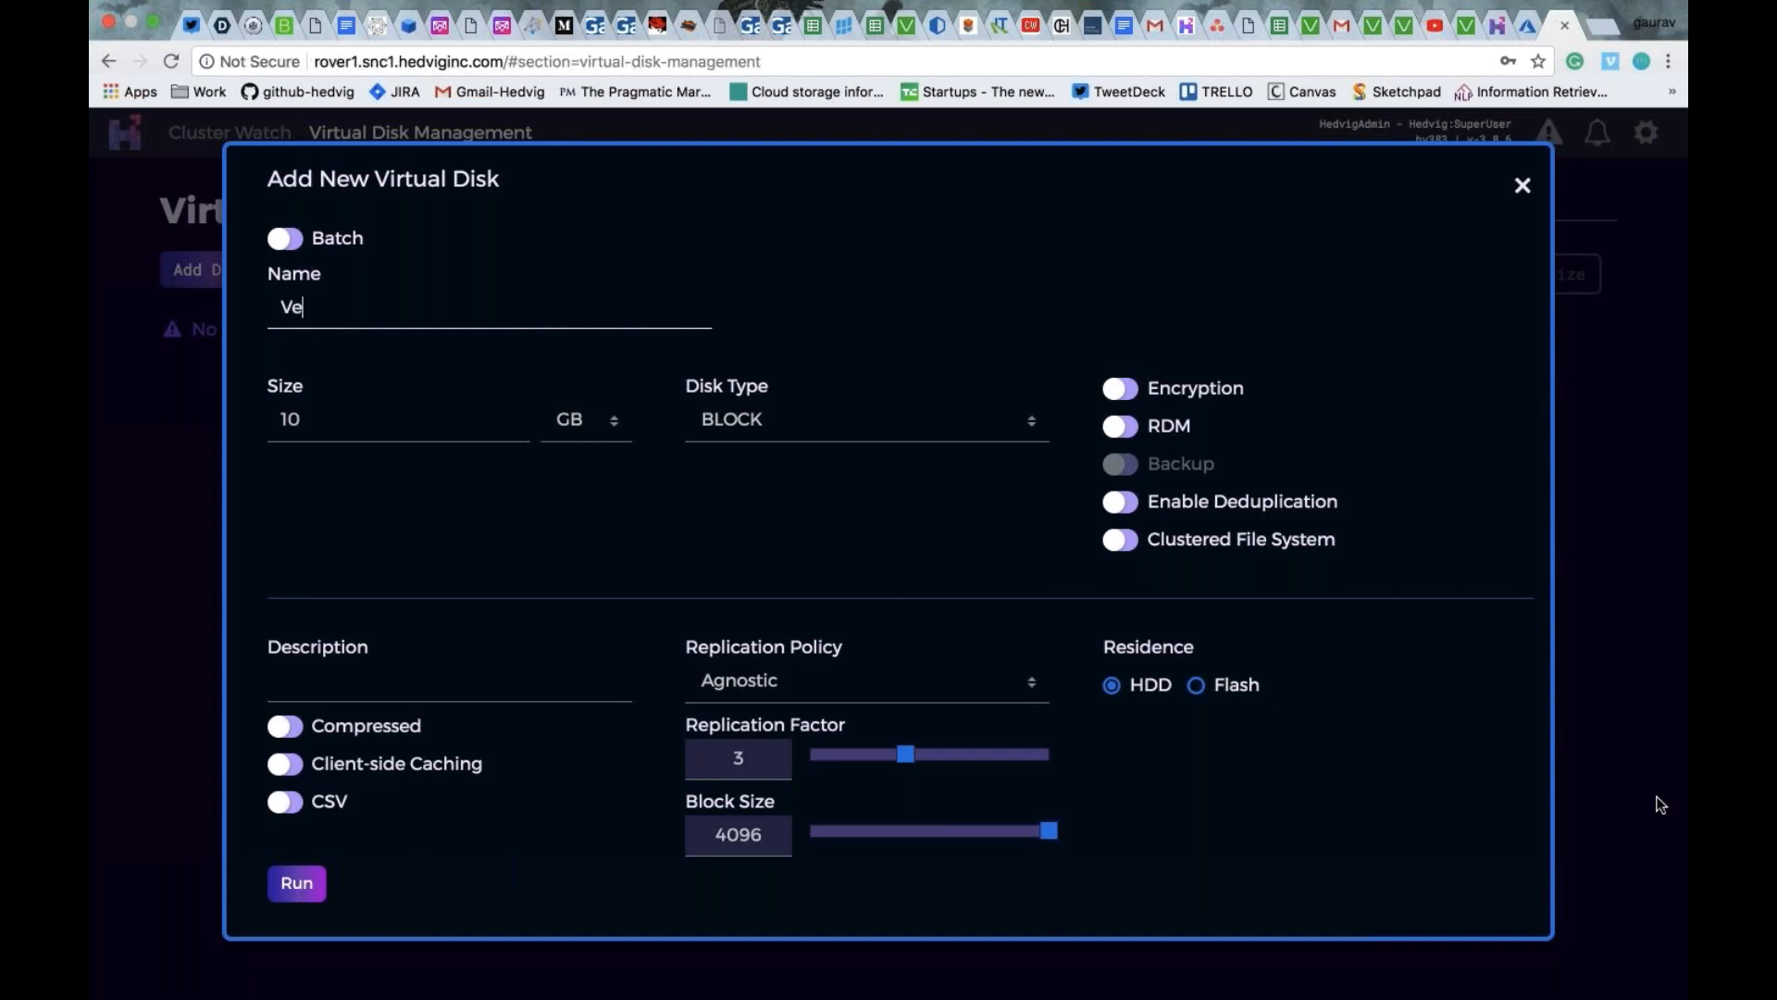
type("eamBackupDisk")
key("Tab")
type("100")
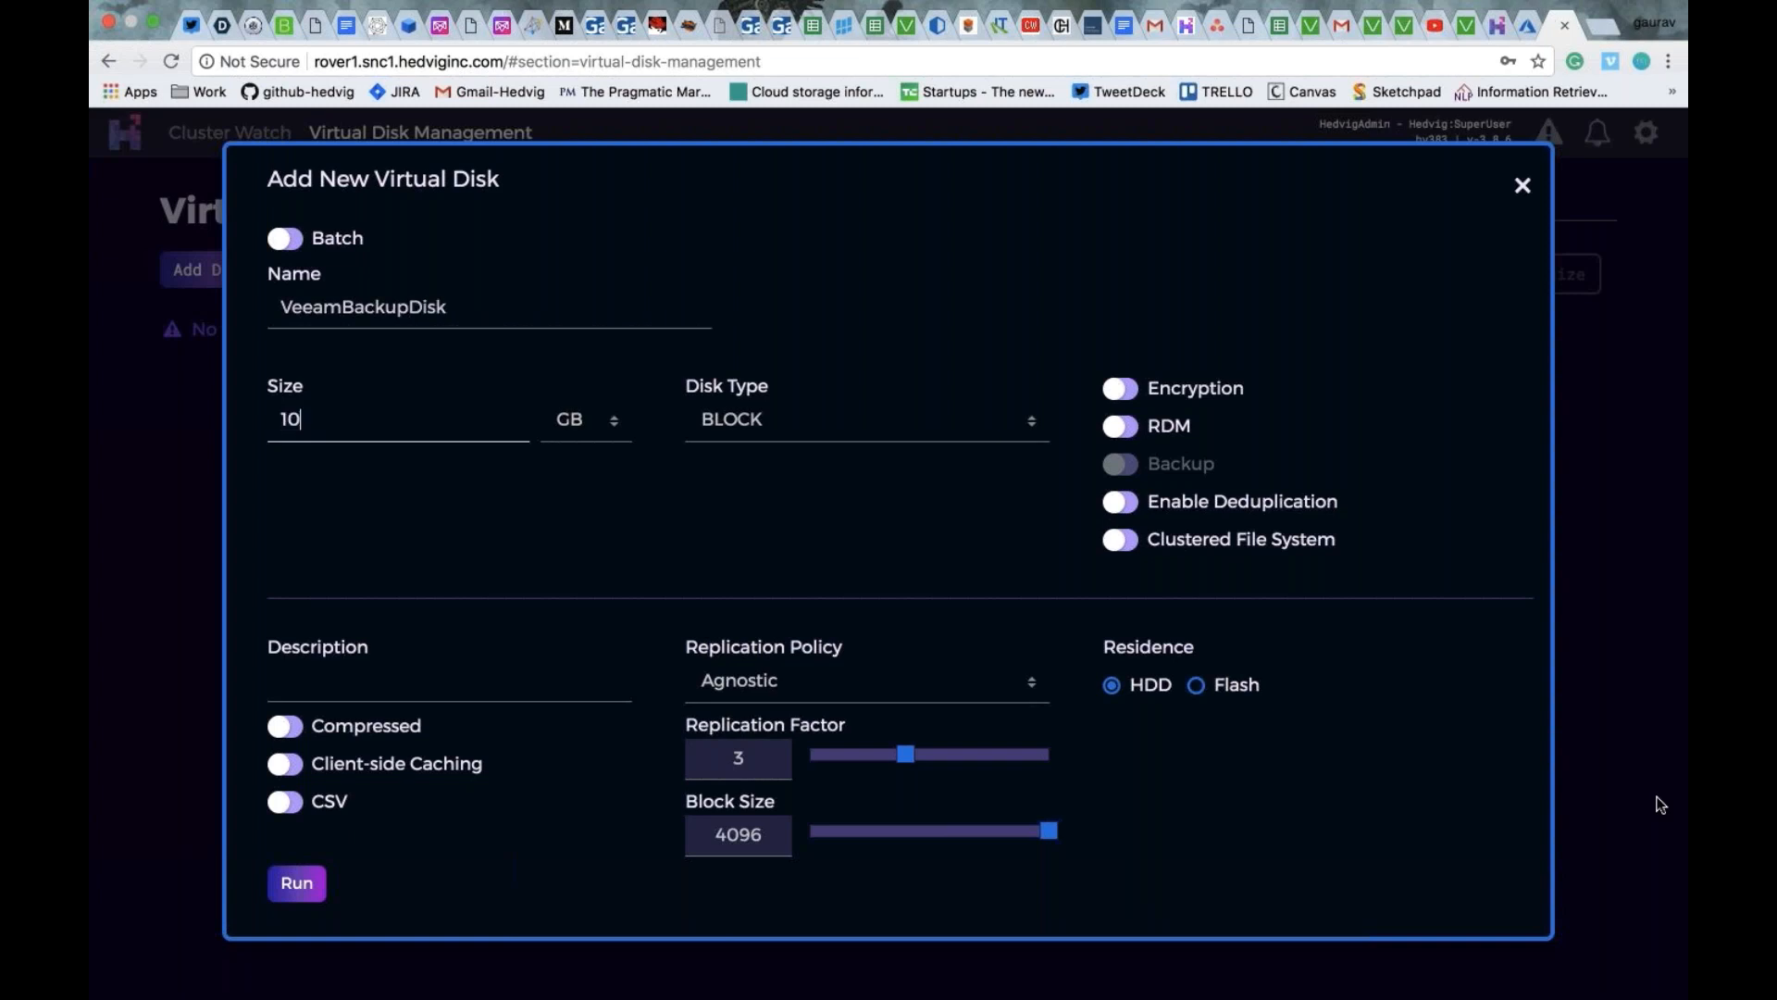
- Set the new disk's type to NFS and enable its Backup option
left_click(741, 421)
left_click(755, 483)
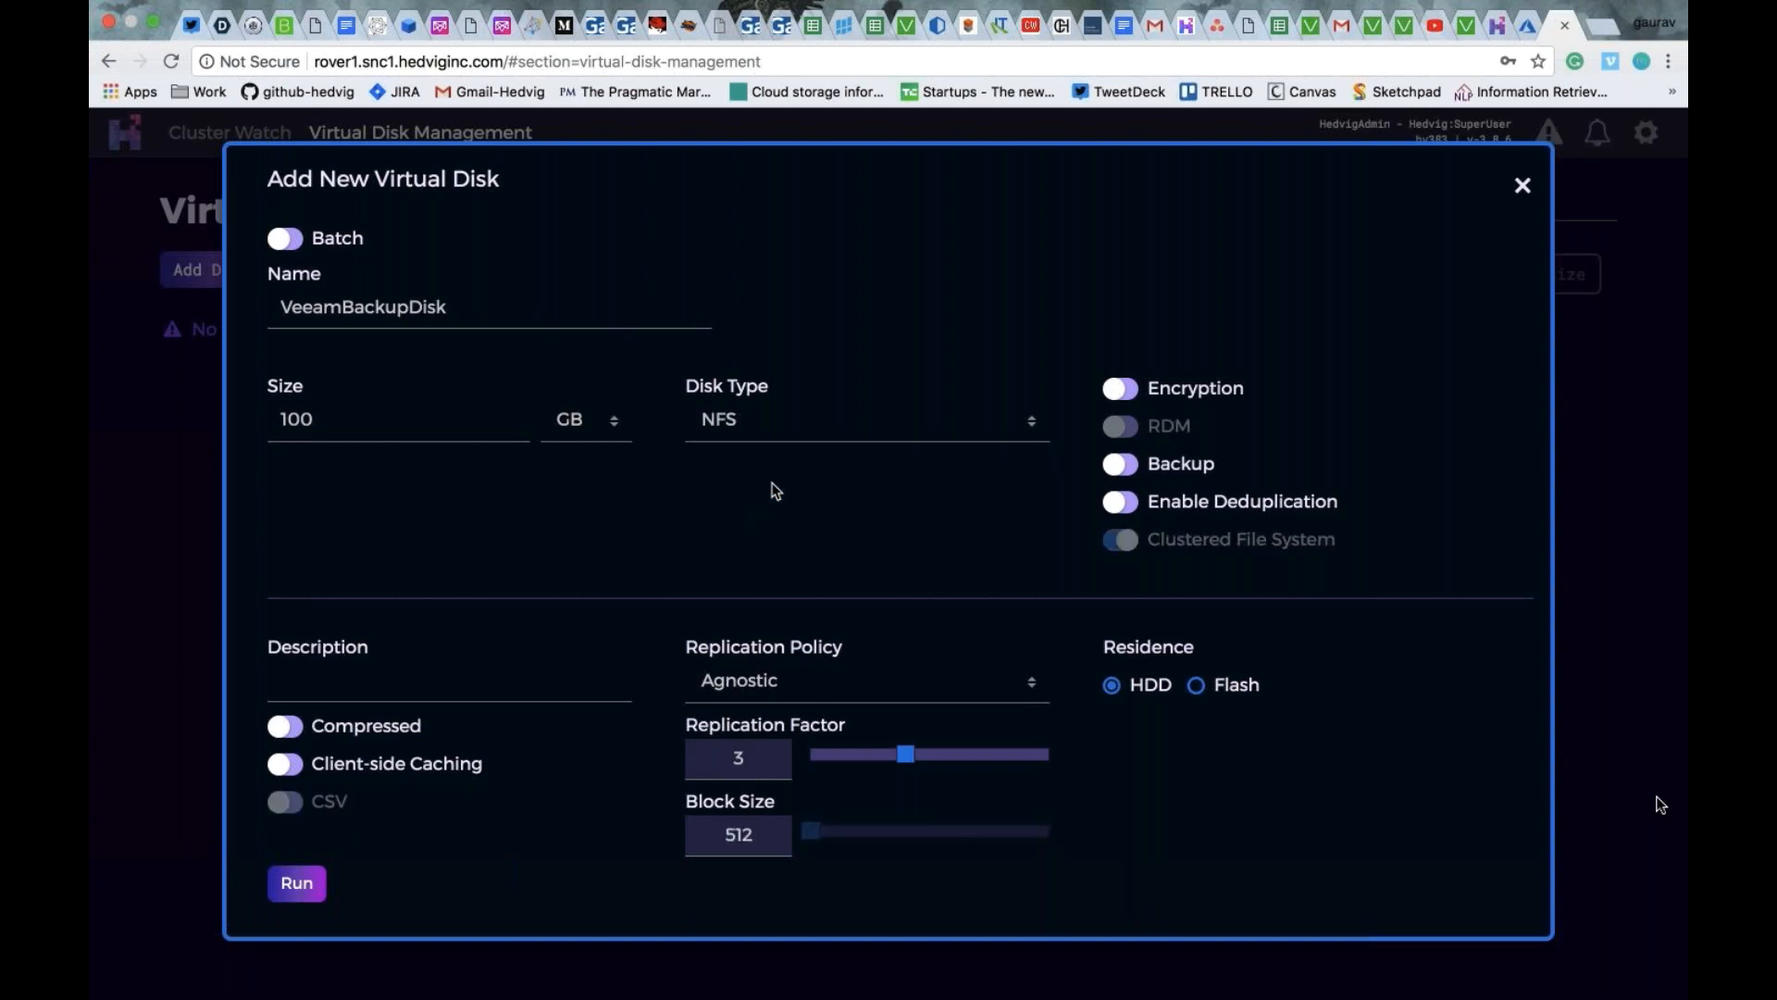
left_click(1120, 470)
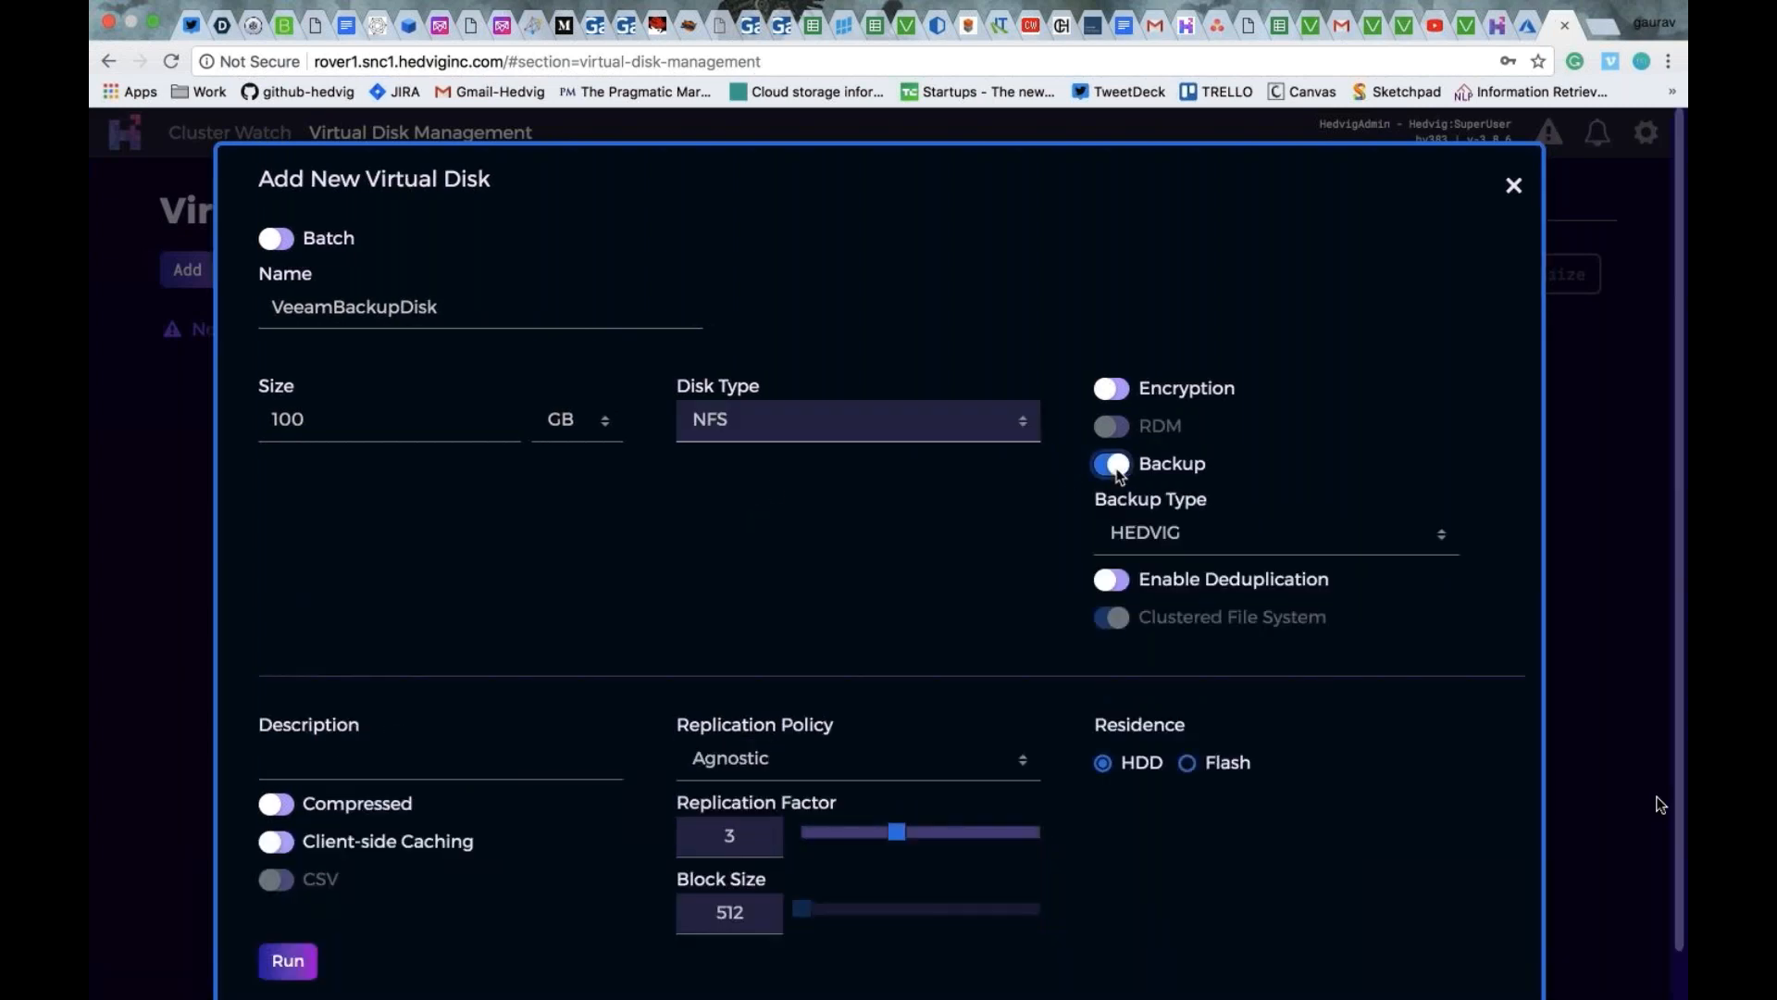
- Set the replication policy to Data Center Aware with data centers azure and snc1, and create the disk
left_click(850, 769)
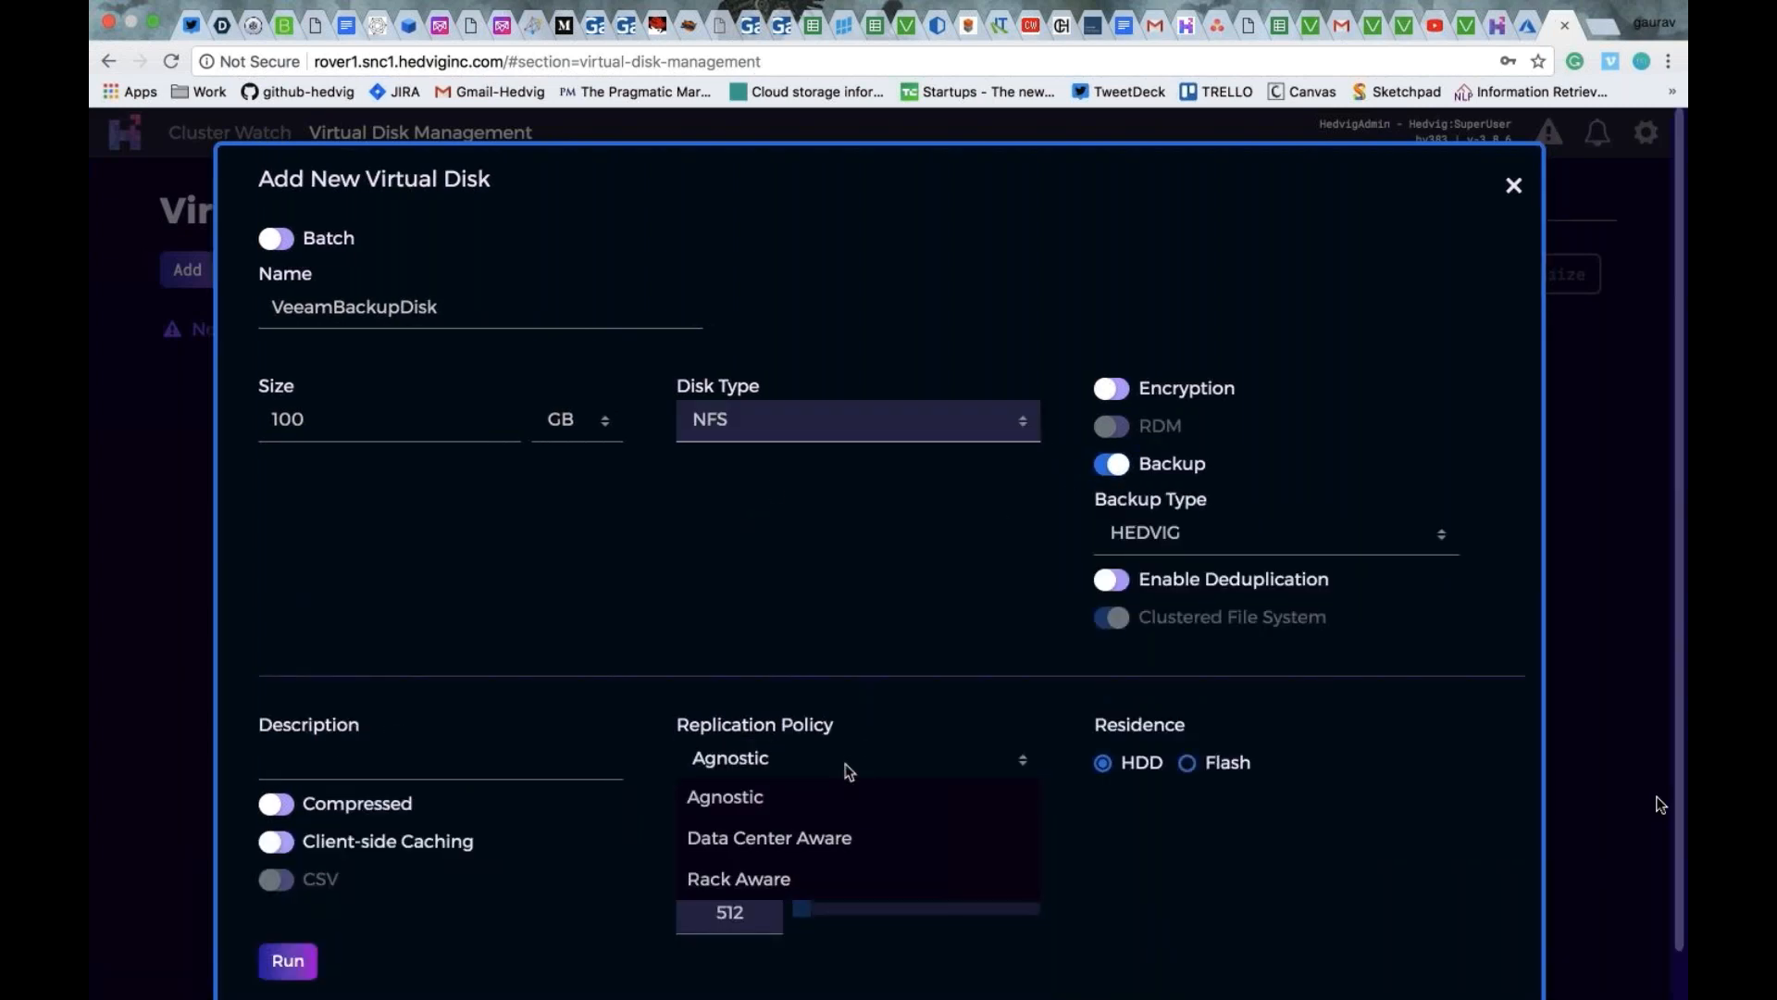
left_click(833, 837)
left_click(756, 843)
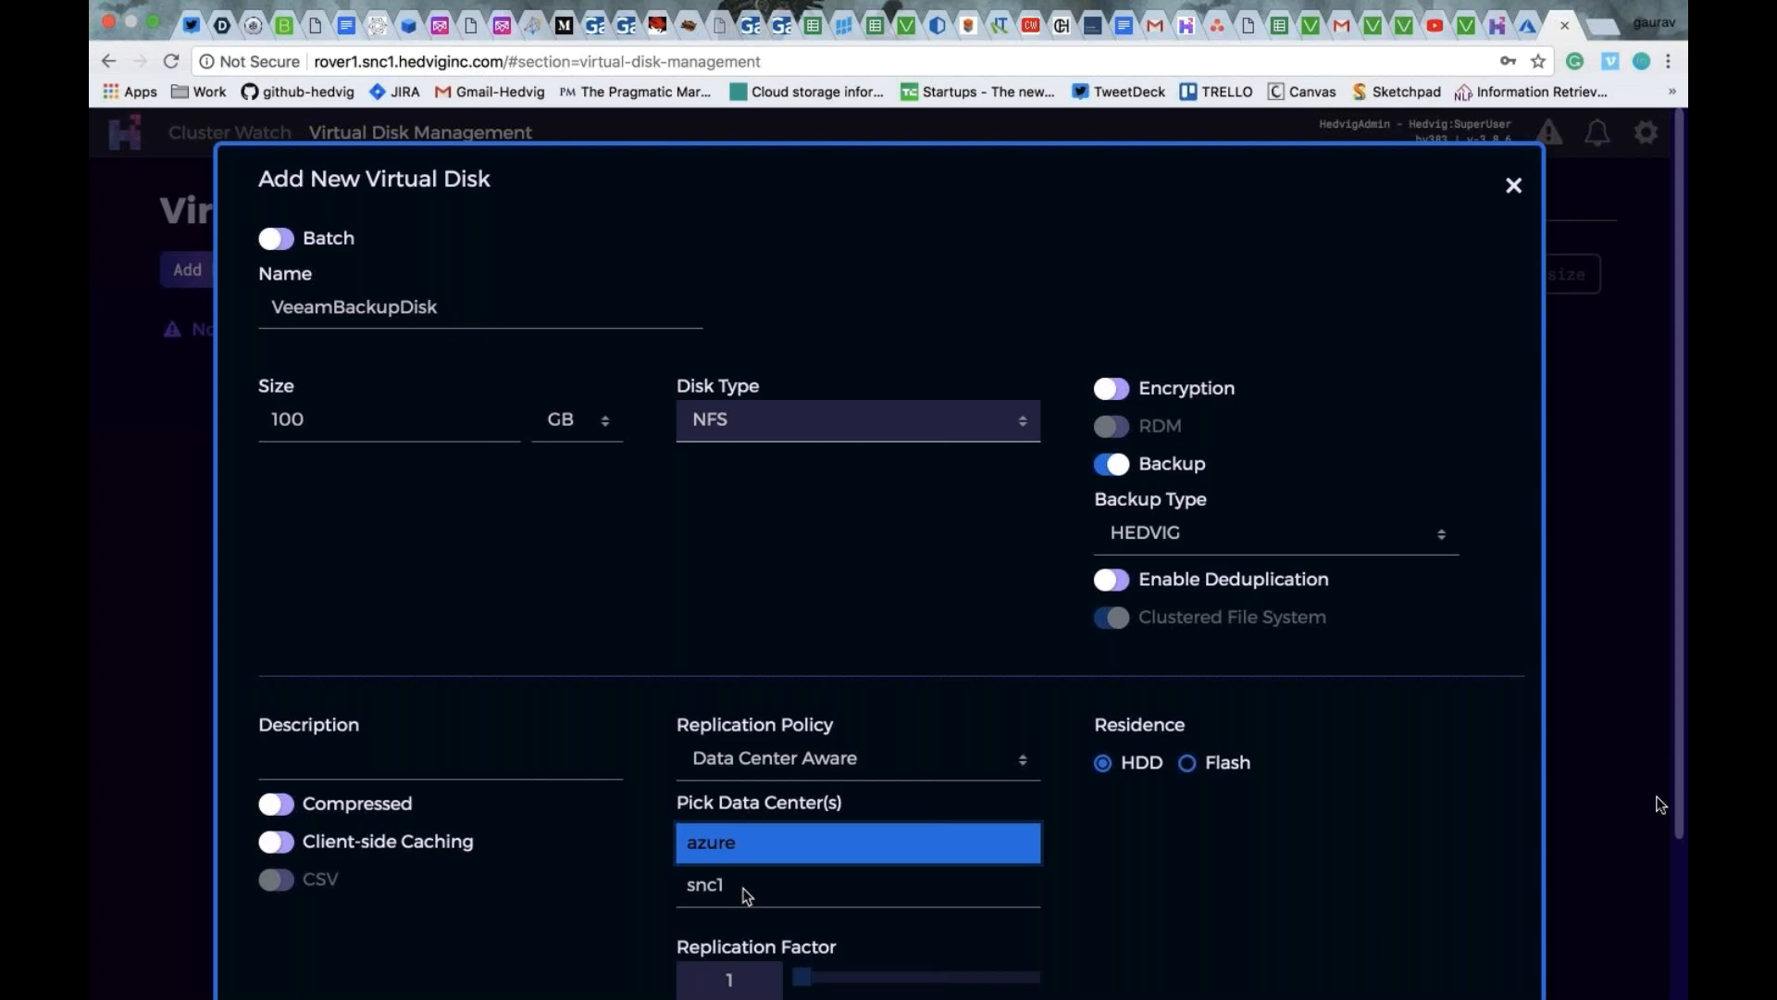
left_click(726, 883)
scroll(589, 733, "down", 1)
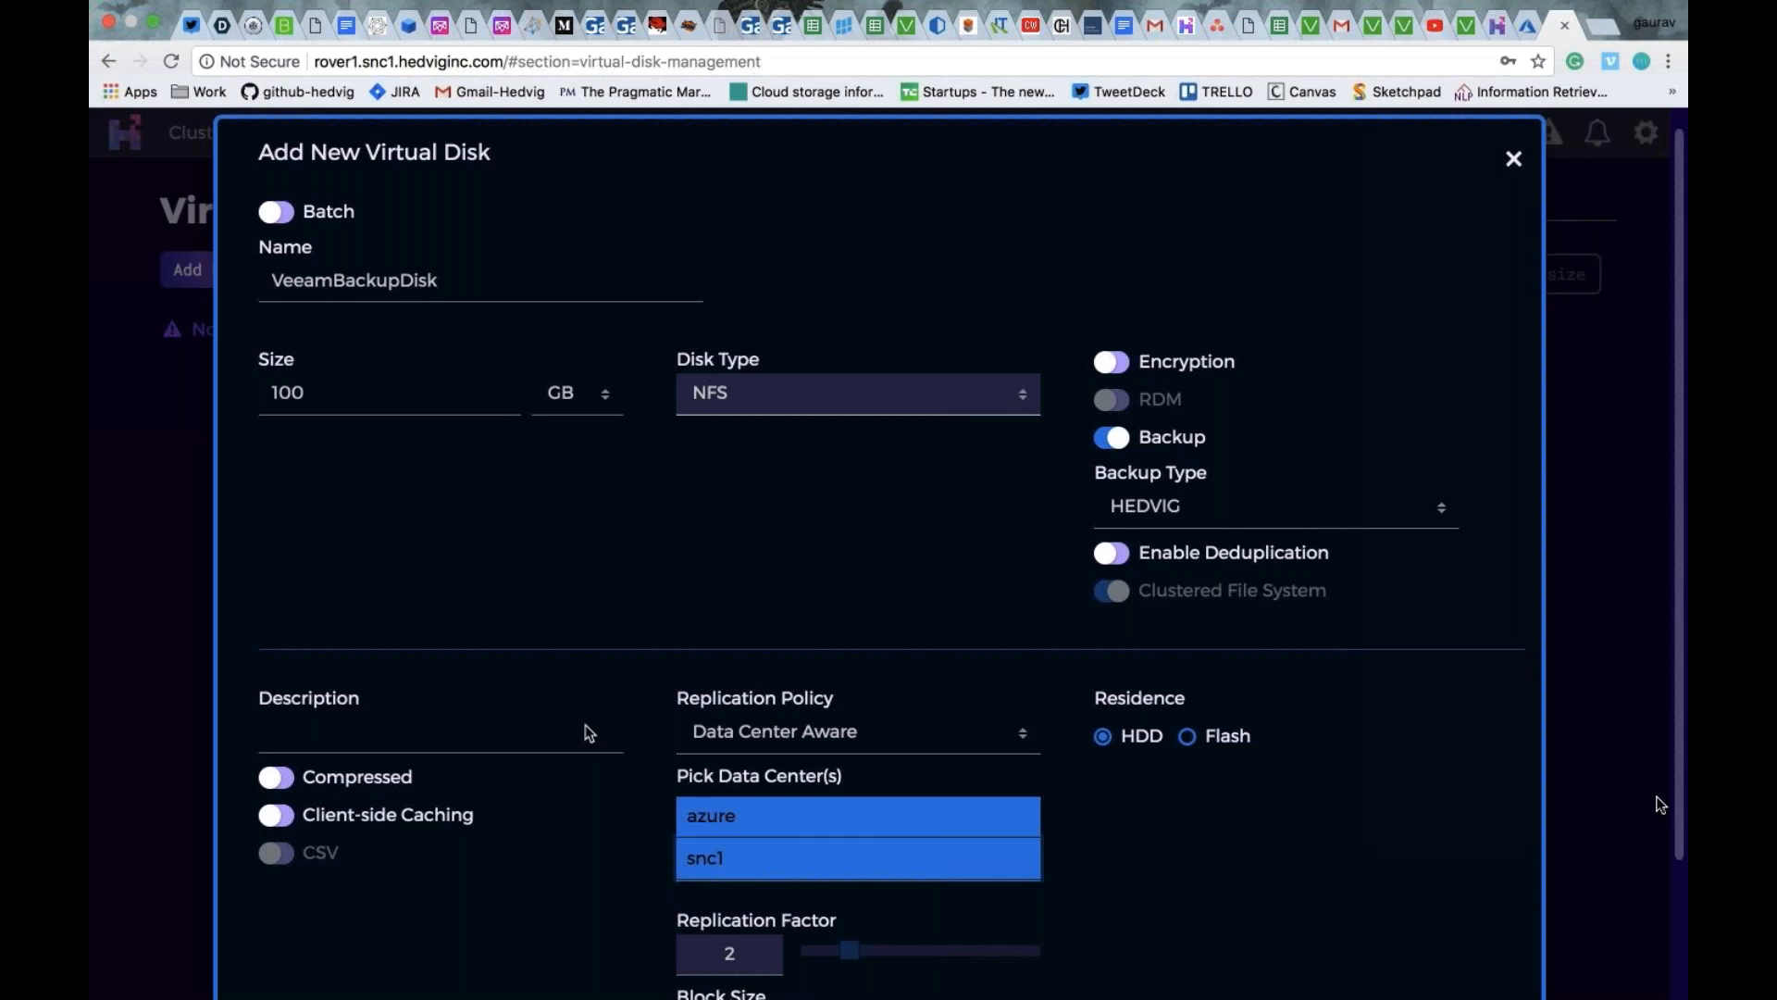
scroll(590, 733, "down", 1)
scroll(590, 733, "down", 5)
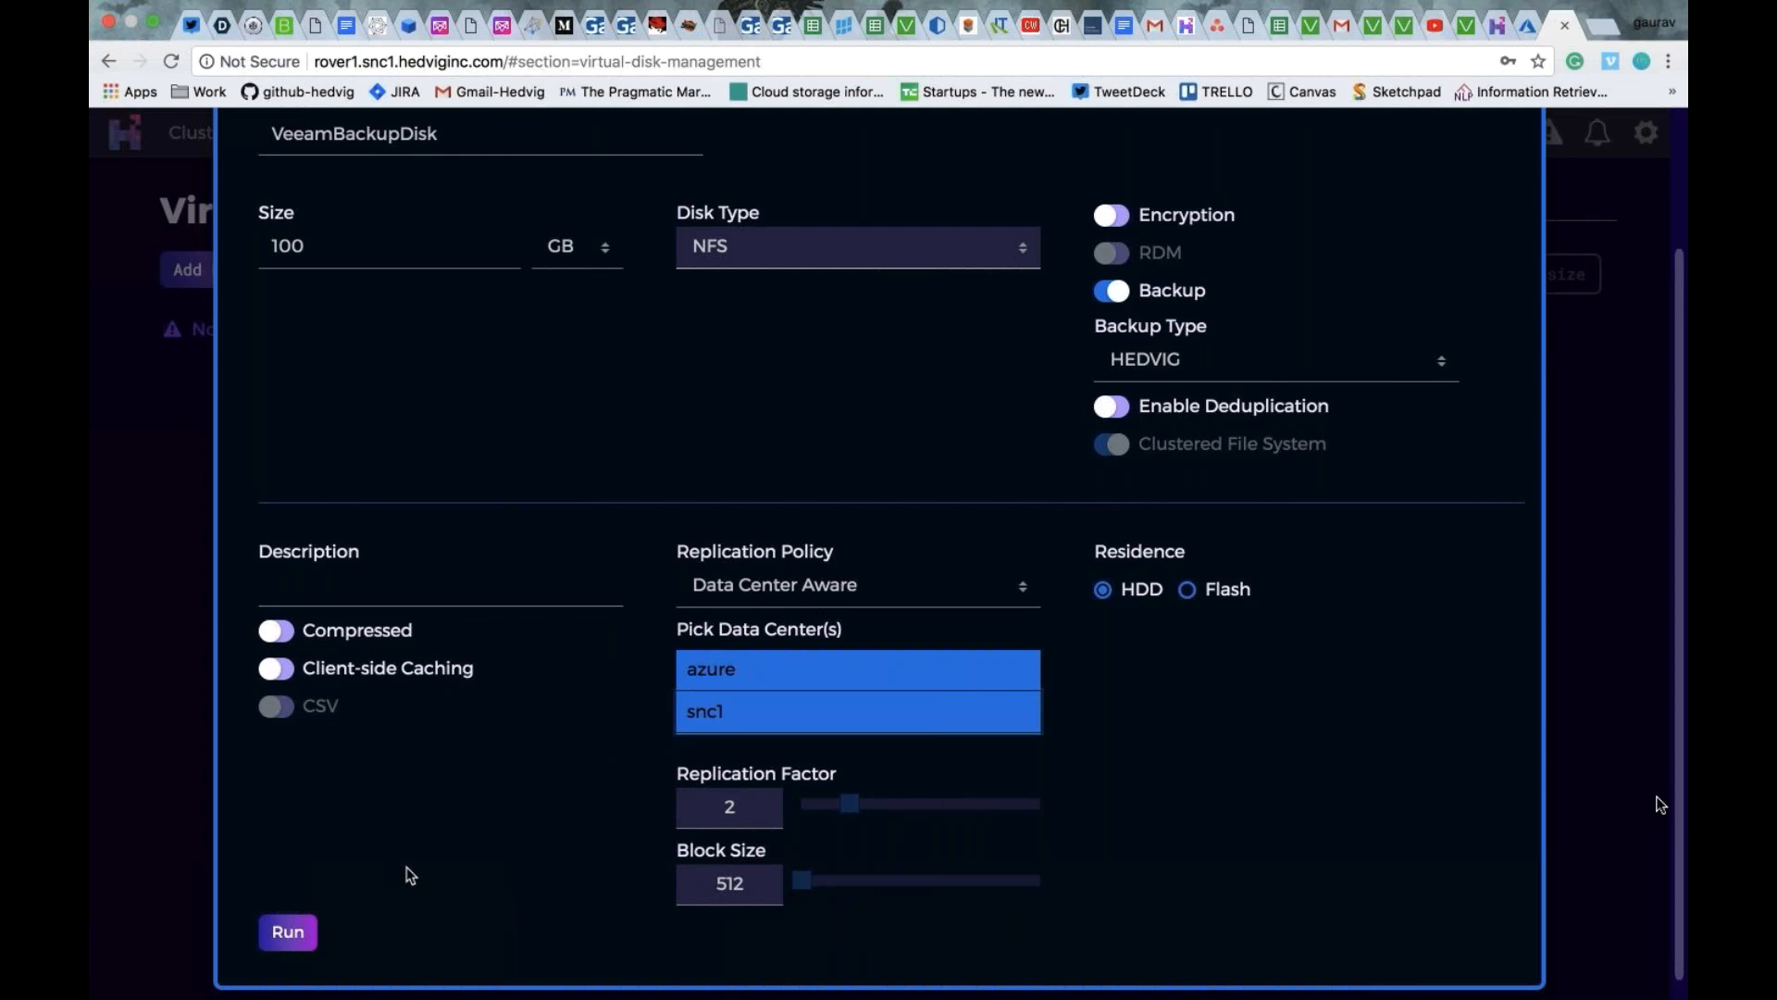
left_click(311, 934)
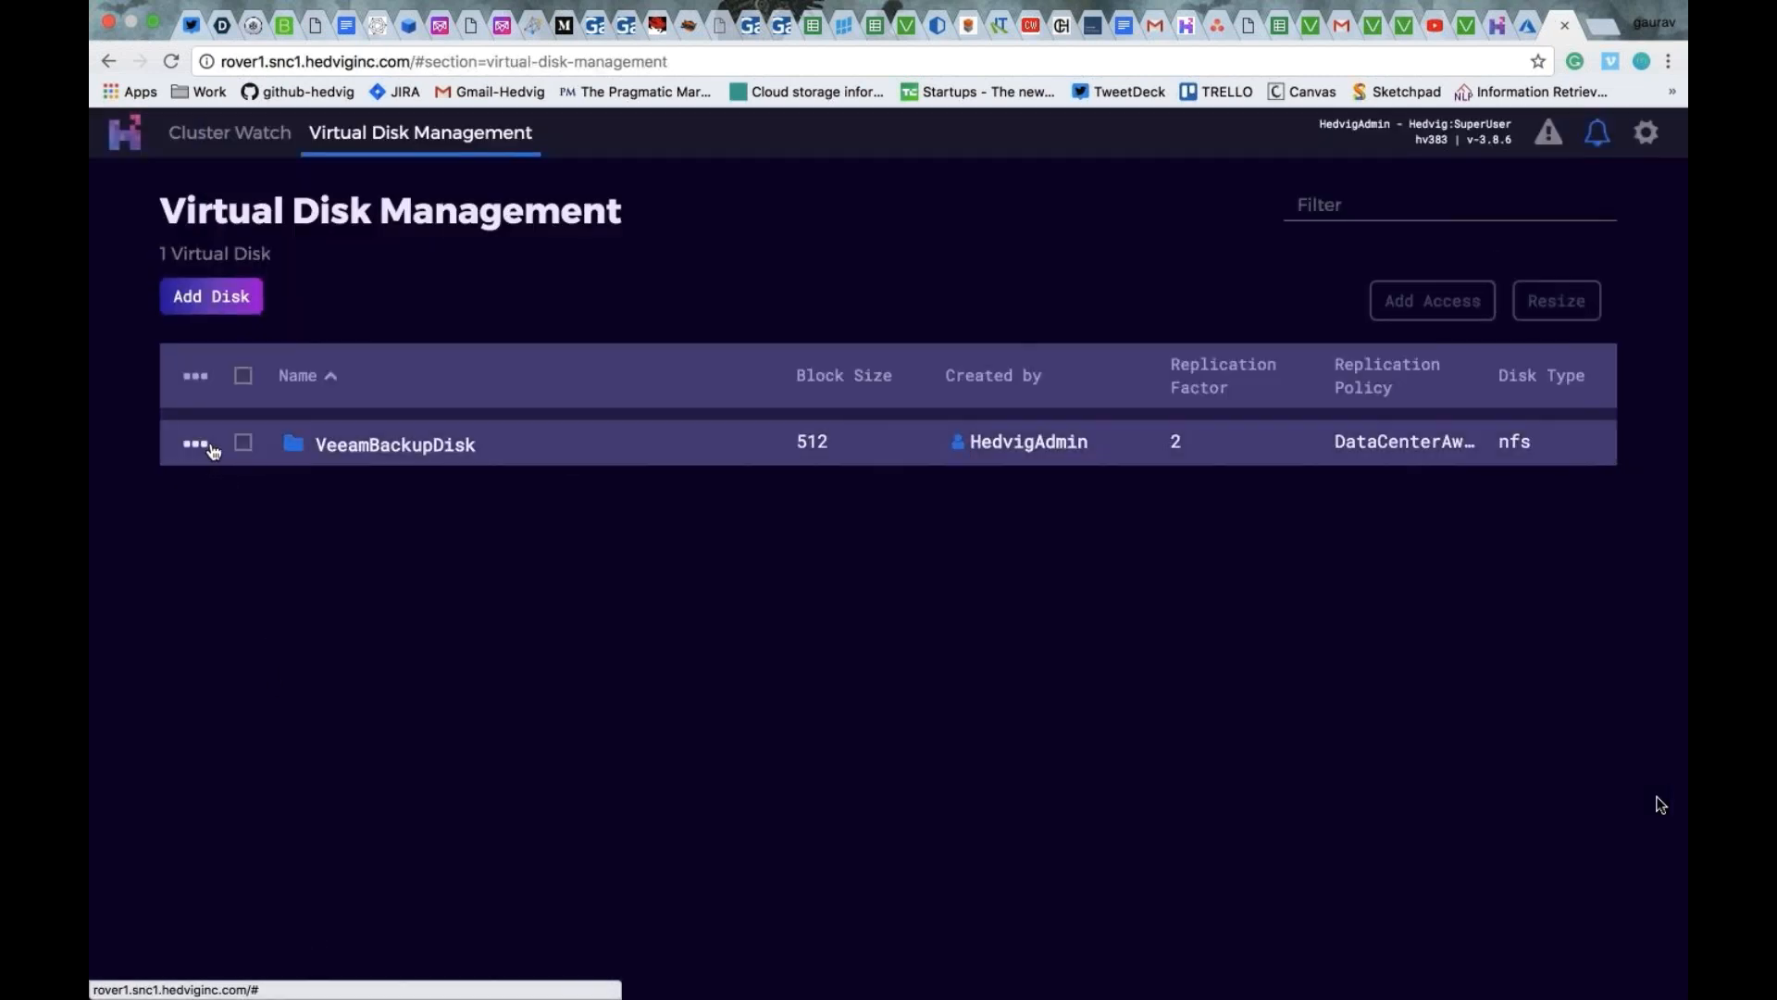
- Export VeeamBackupDisk to both the Azure and rovercvm1 storage proxies, and close the export management dialog
left_click(197, 445)
left_click(262, 545)
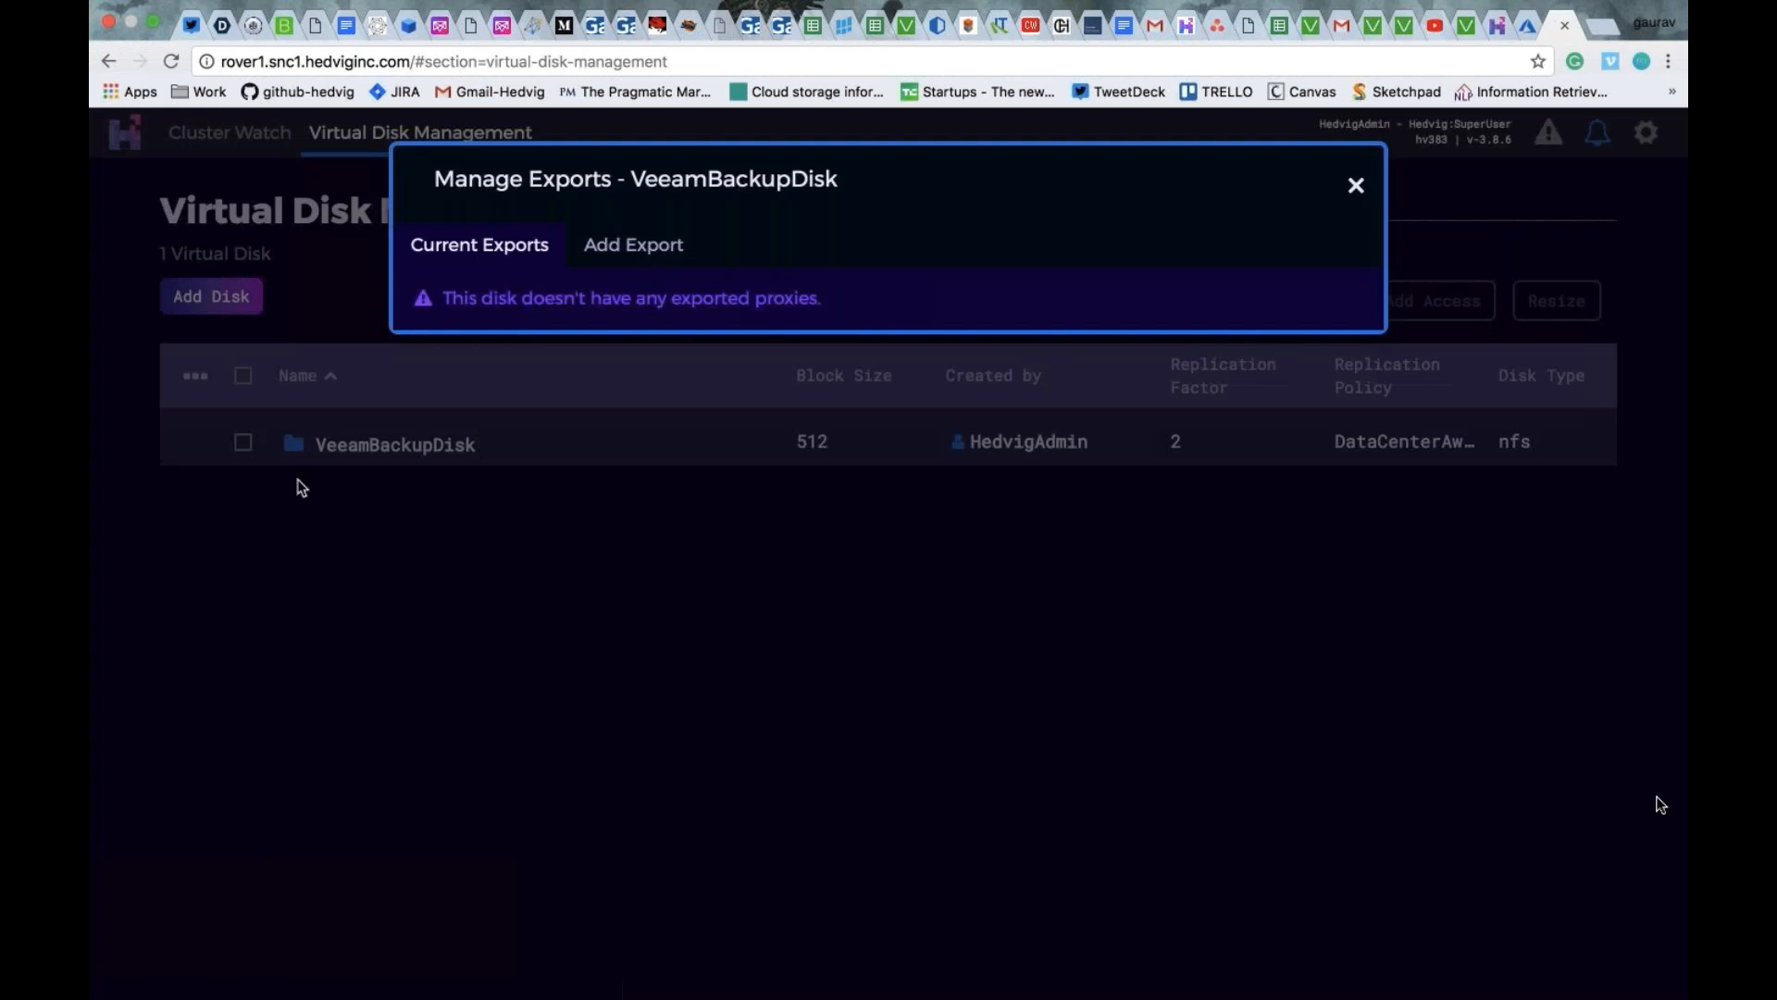
left_click(623, 252)
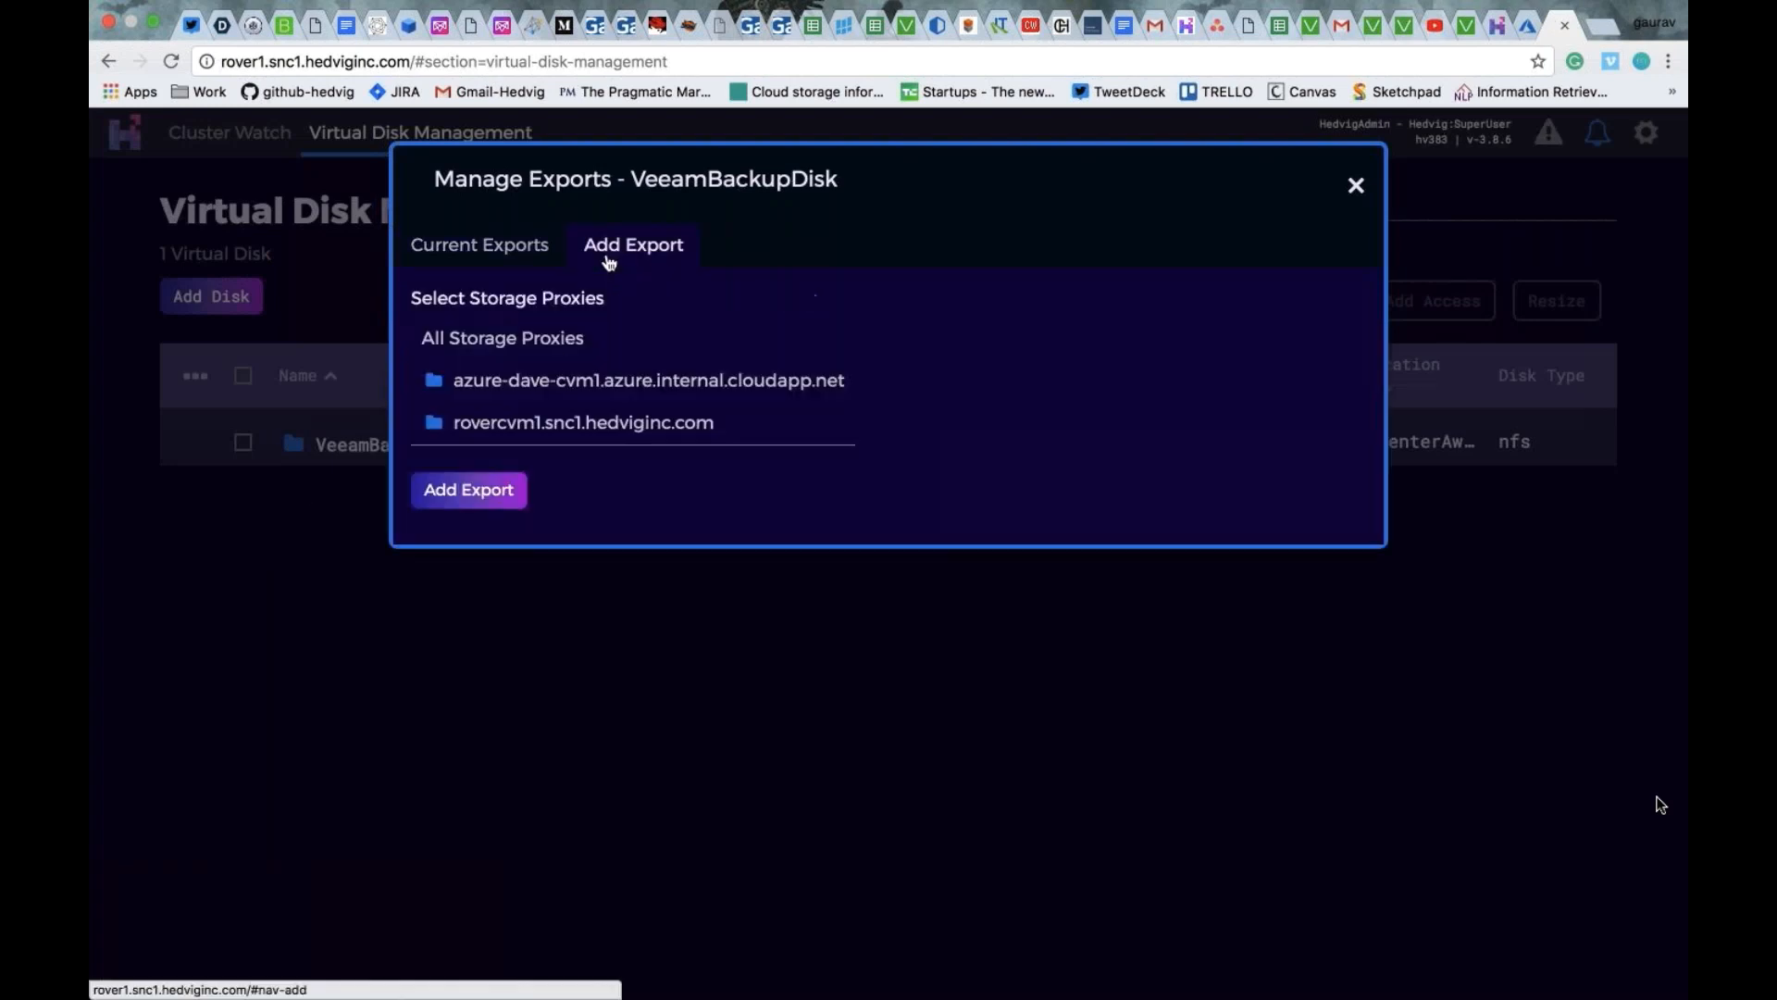
left_click(550, 387)
left_click(538, 418, "shift")
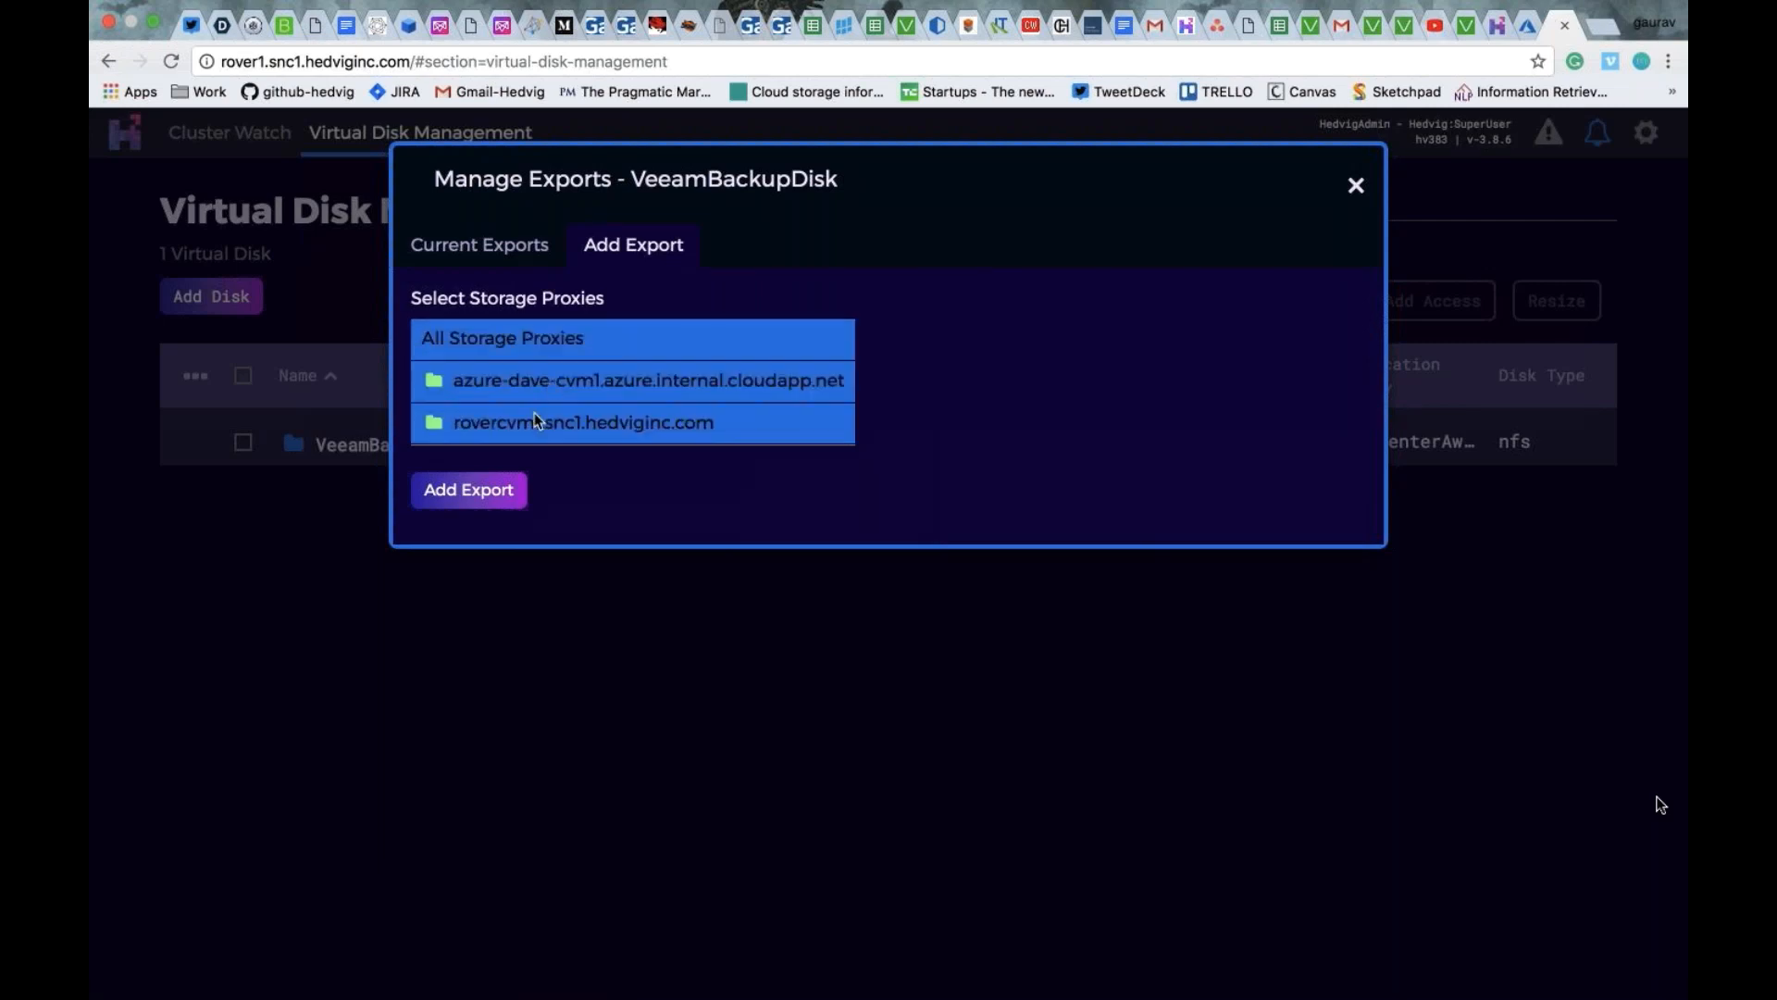
left_click(510, 498)
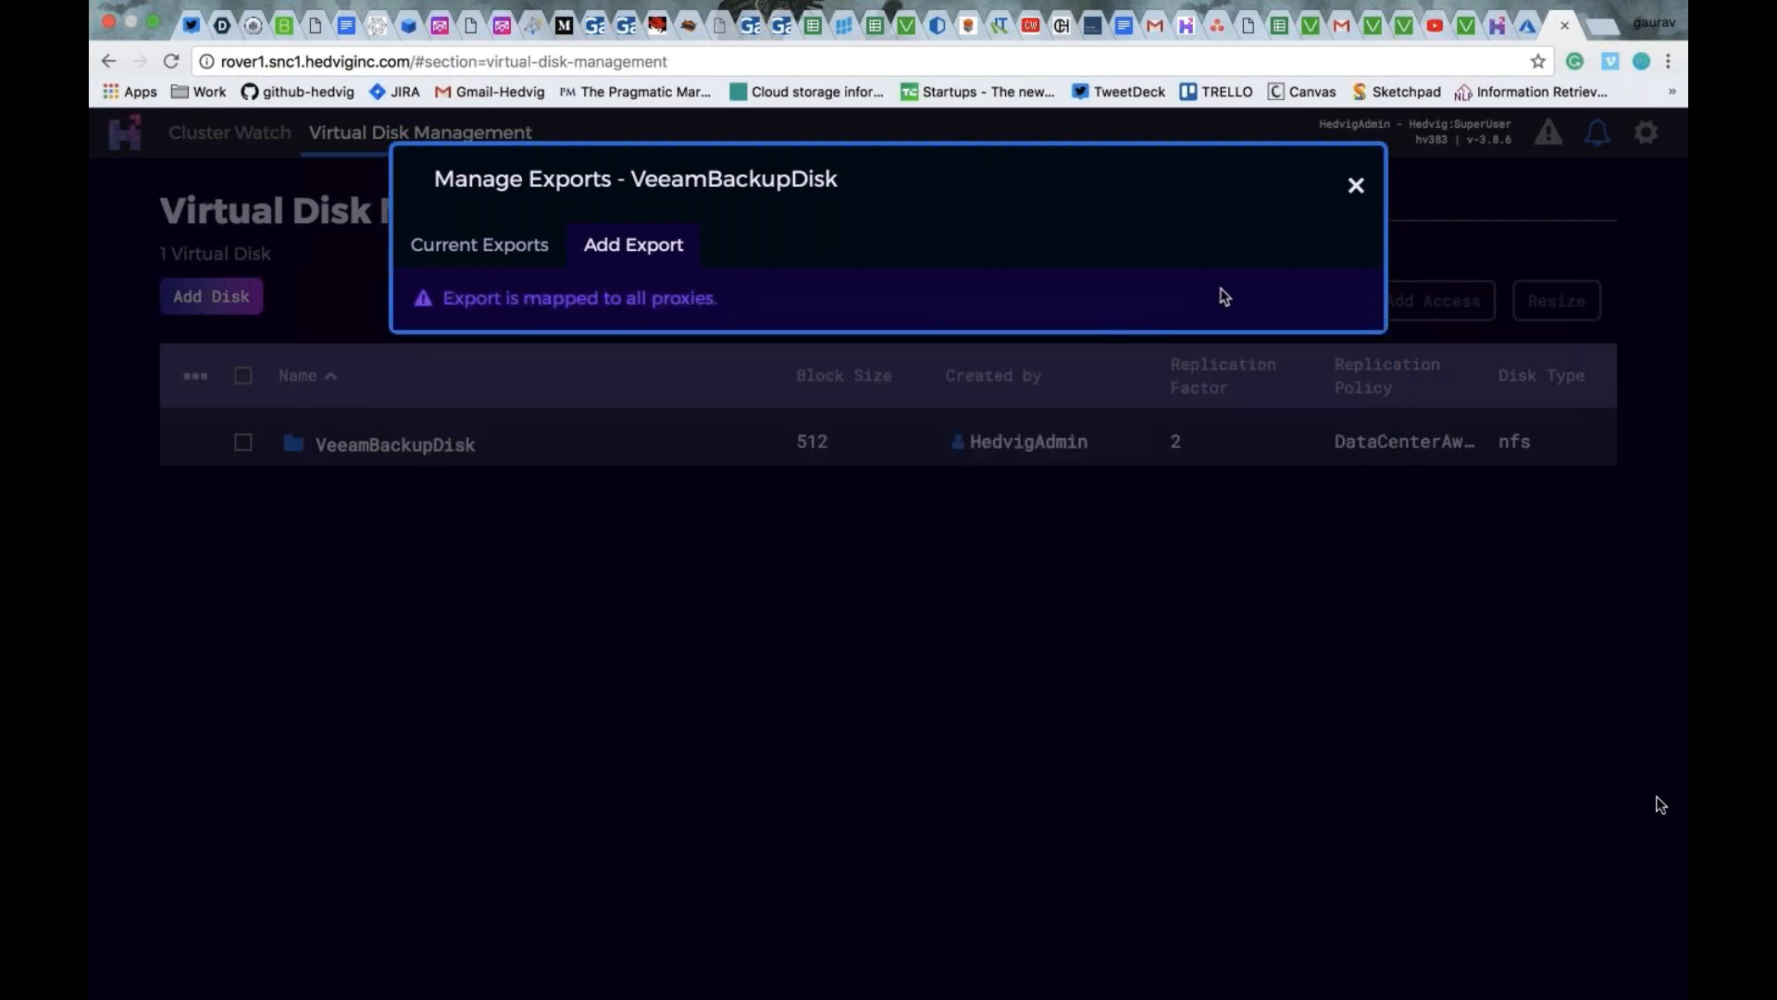
left_click(1356, 185)
- Switch to Terminal and list the NFS exports of rovercvm1 with showmount -e
key("super+Tab")
key("ctrl+r")
type("show")
key("Right")
key("Return")
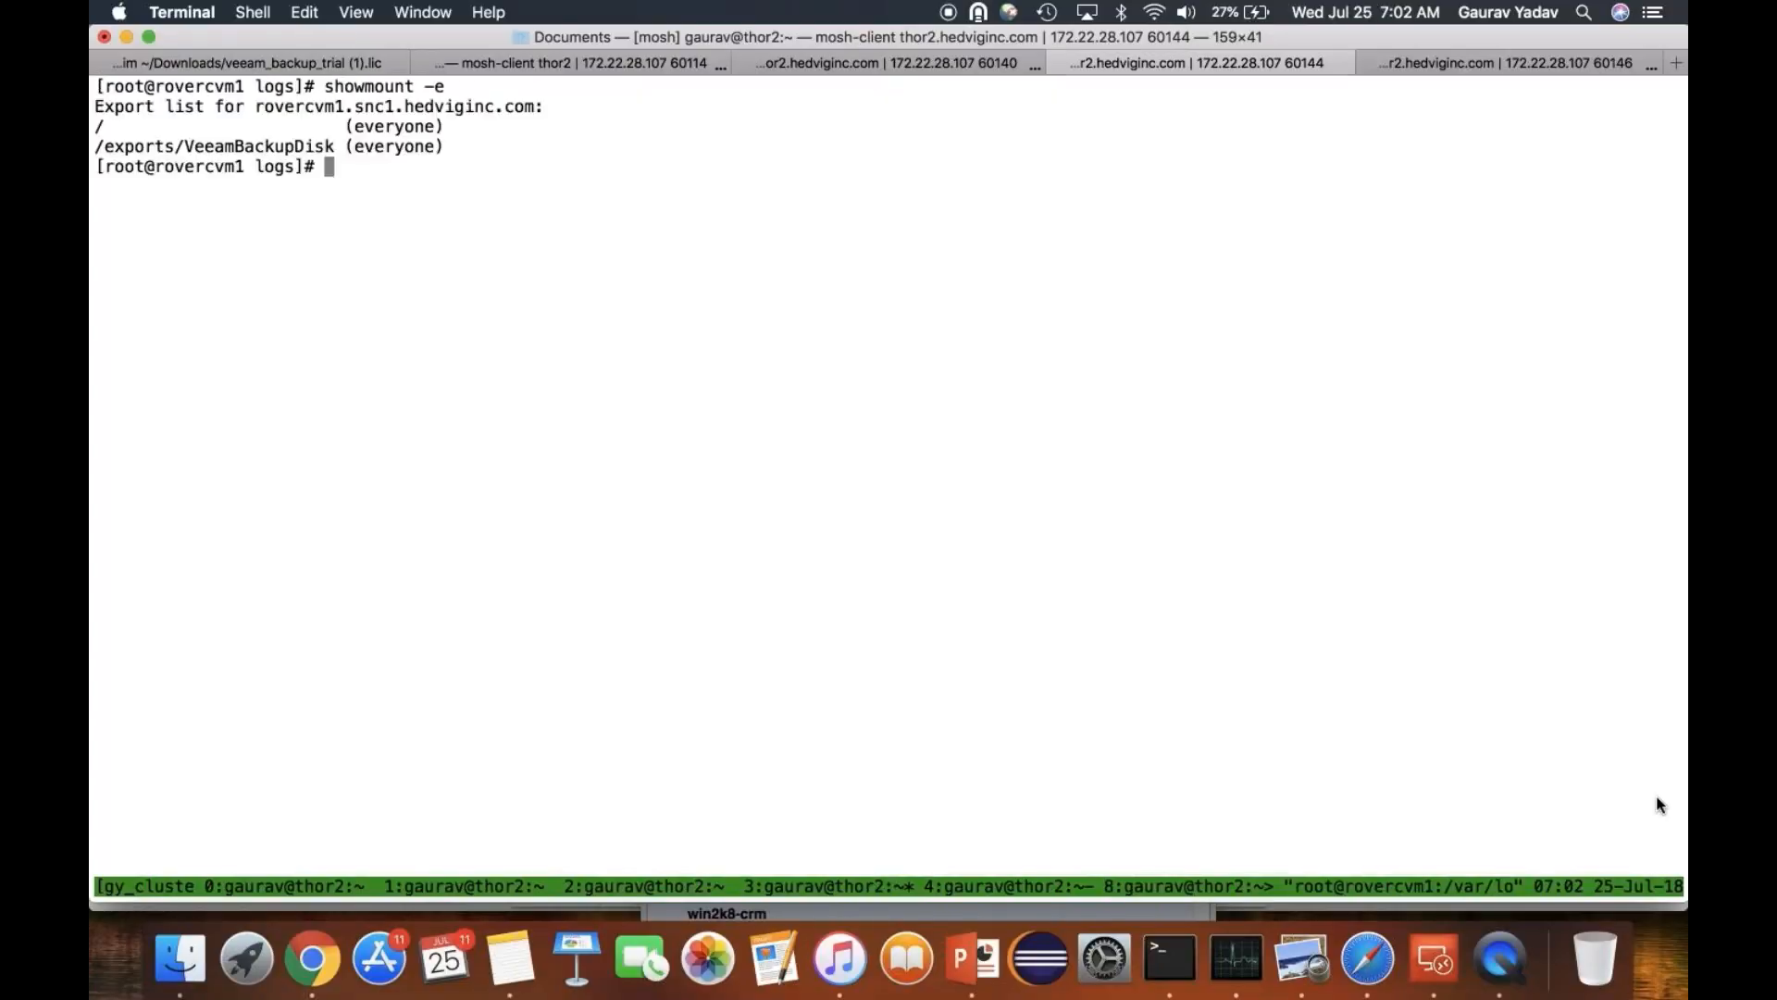
- Create the mount point directory /mnt/VeeamBackupDisk on rovercvm1
type("mkdir /mnt/VeeamBackup")
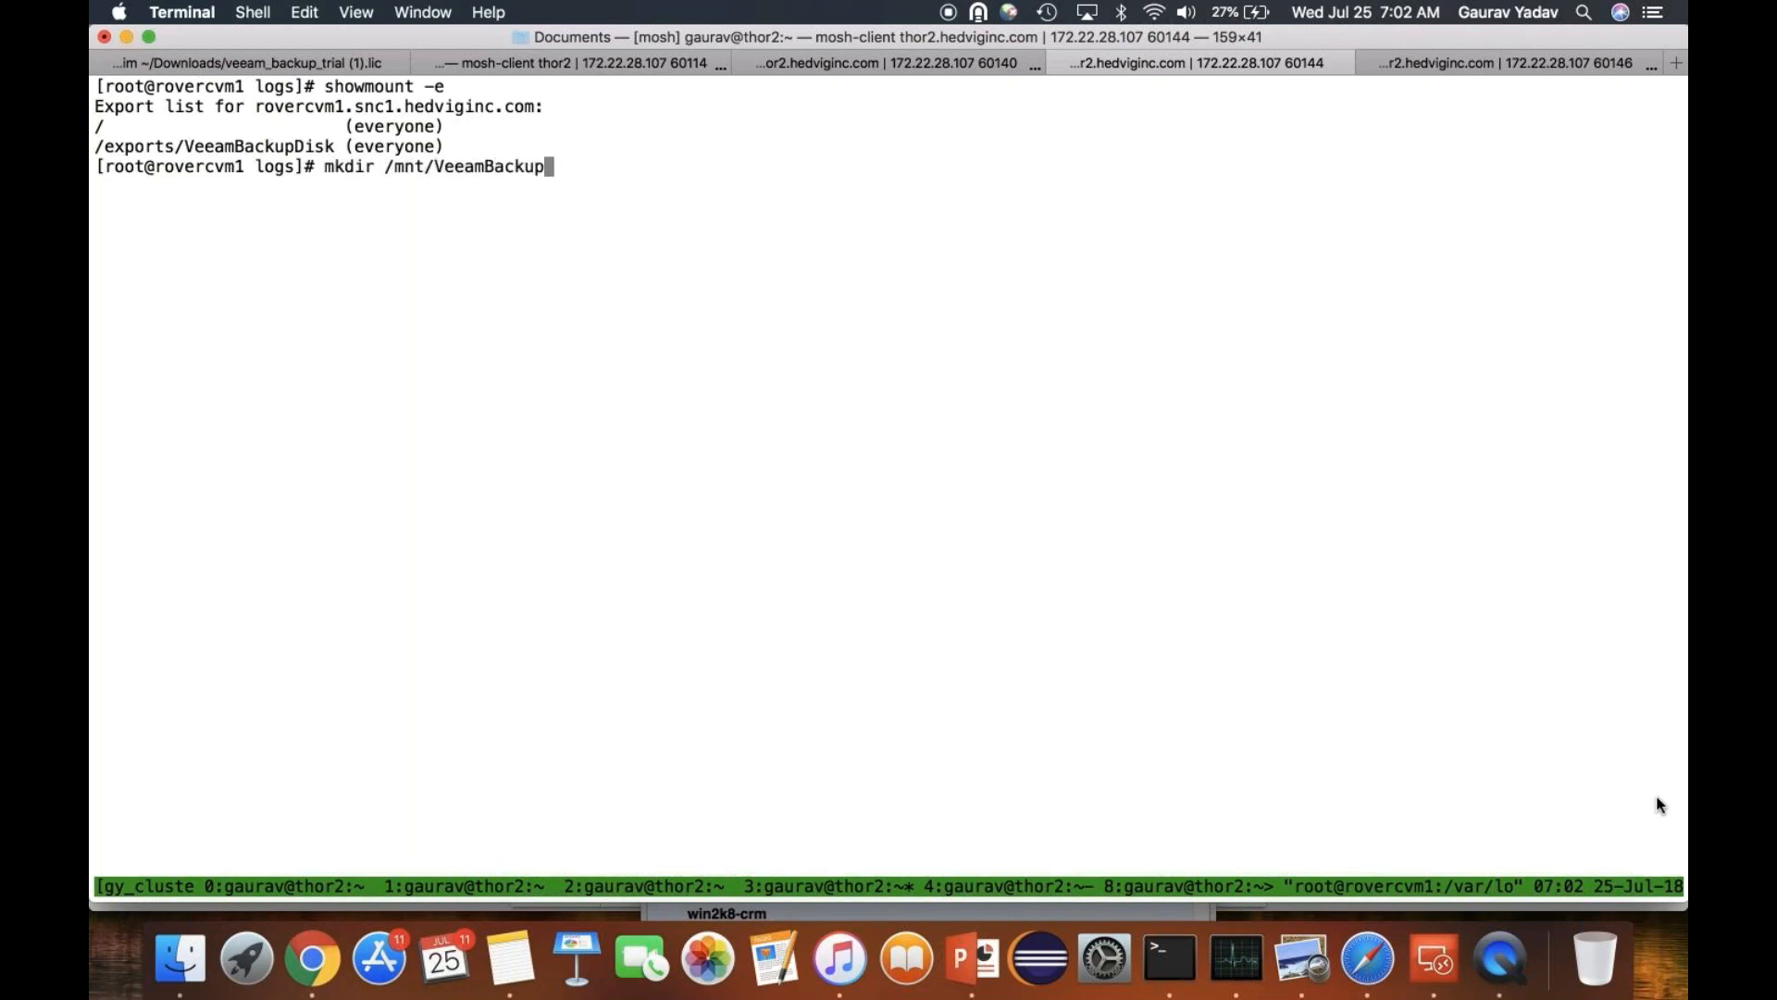
type("Disk")
key("Return")
- Mount rovercvm1.snc1.hedviginc.com:/exports/VeeamBackupDisk on /mnt/VeeamBackupDisk/ as NFS with options nolock,hard,intr,nfsvers=3 and rw
type("mount -t nfs -onolock,hard,intr,nfsvers=3 -o rw")
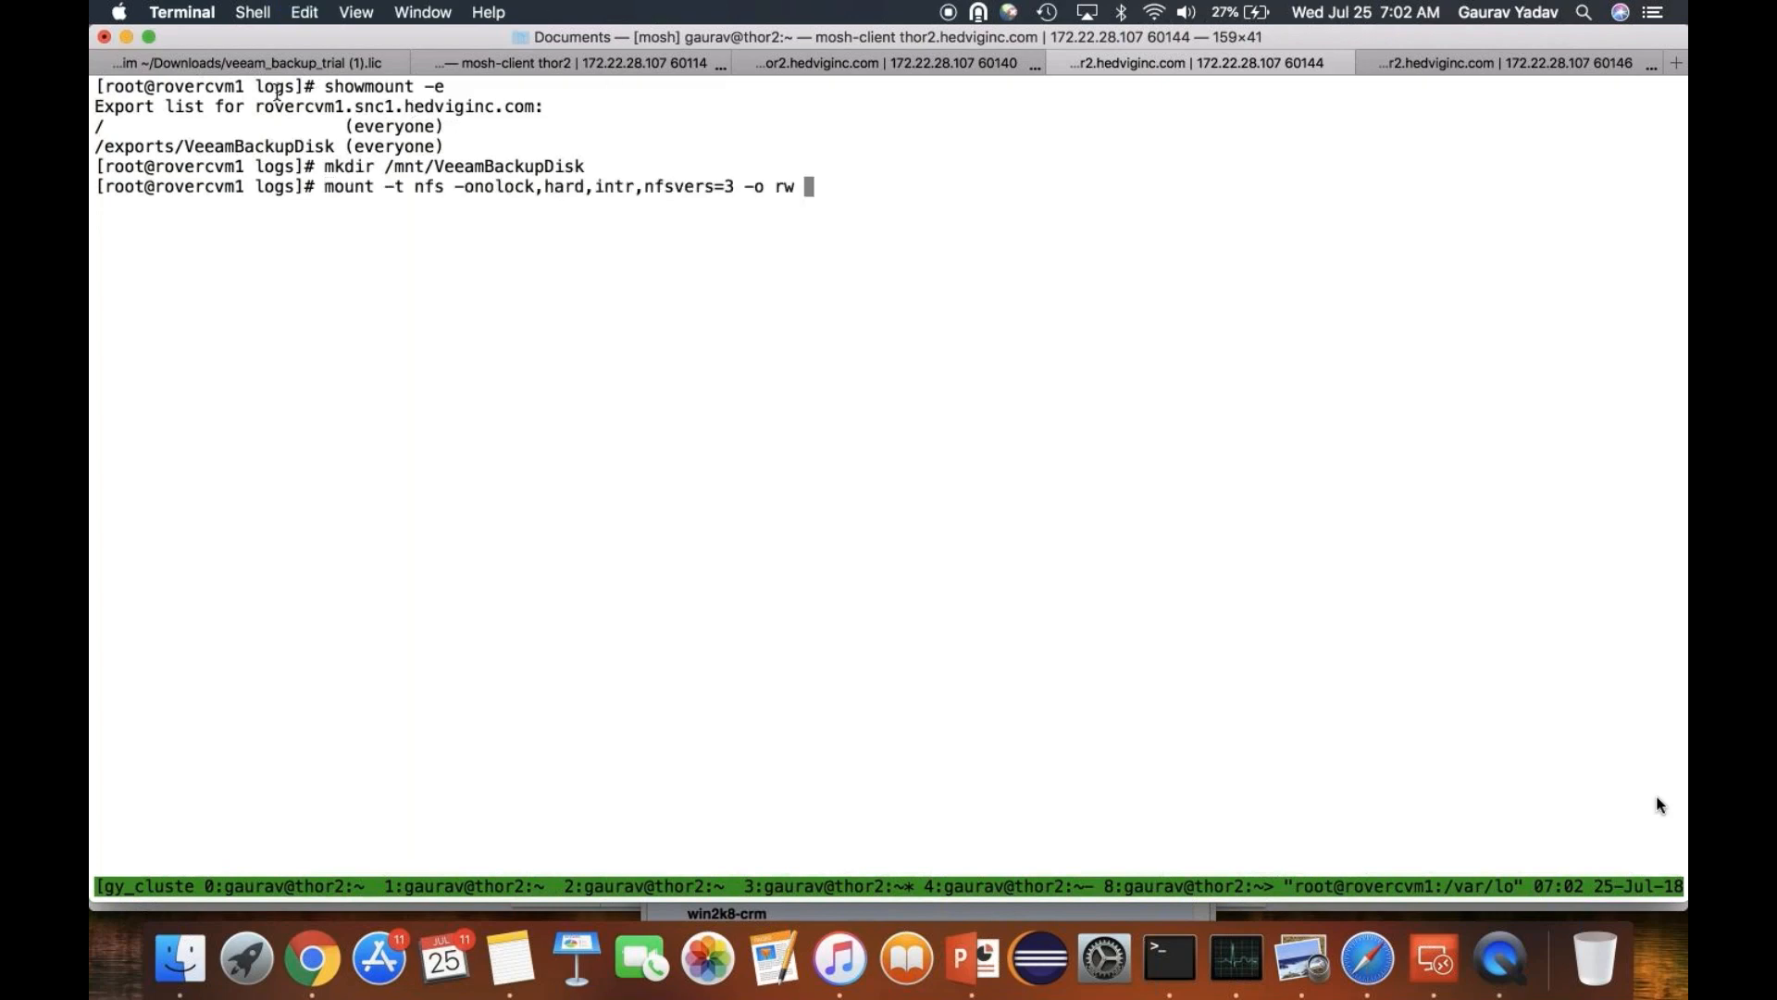
left_click_drag(257, 106, 533, 109)
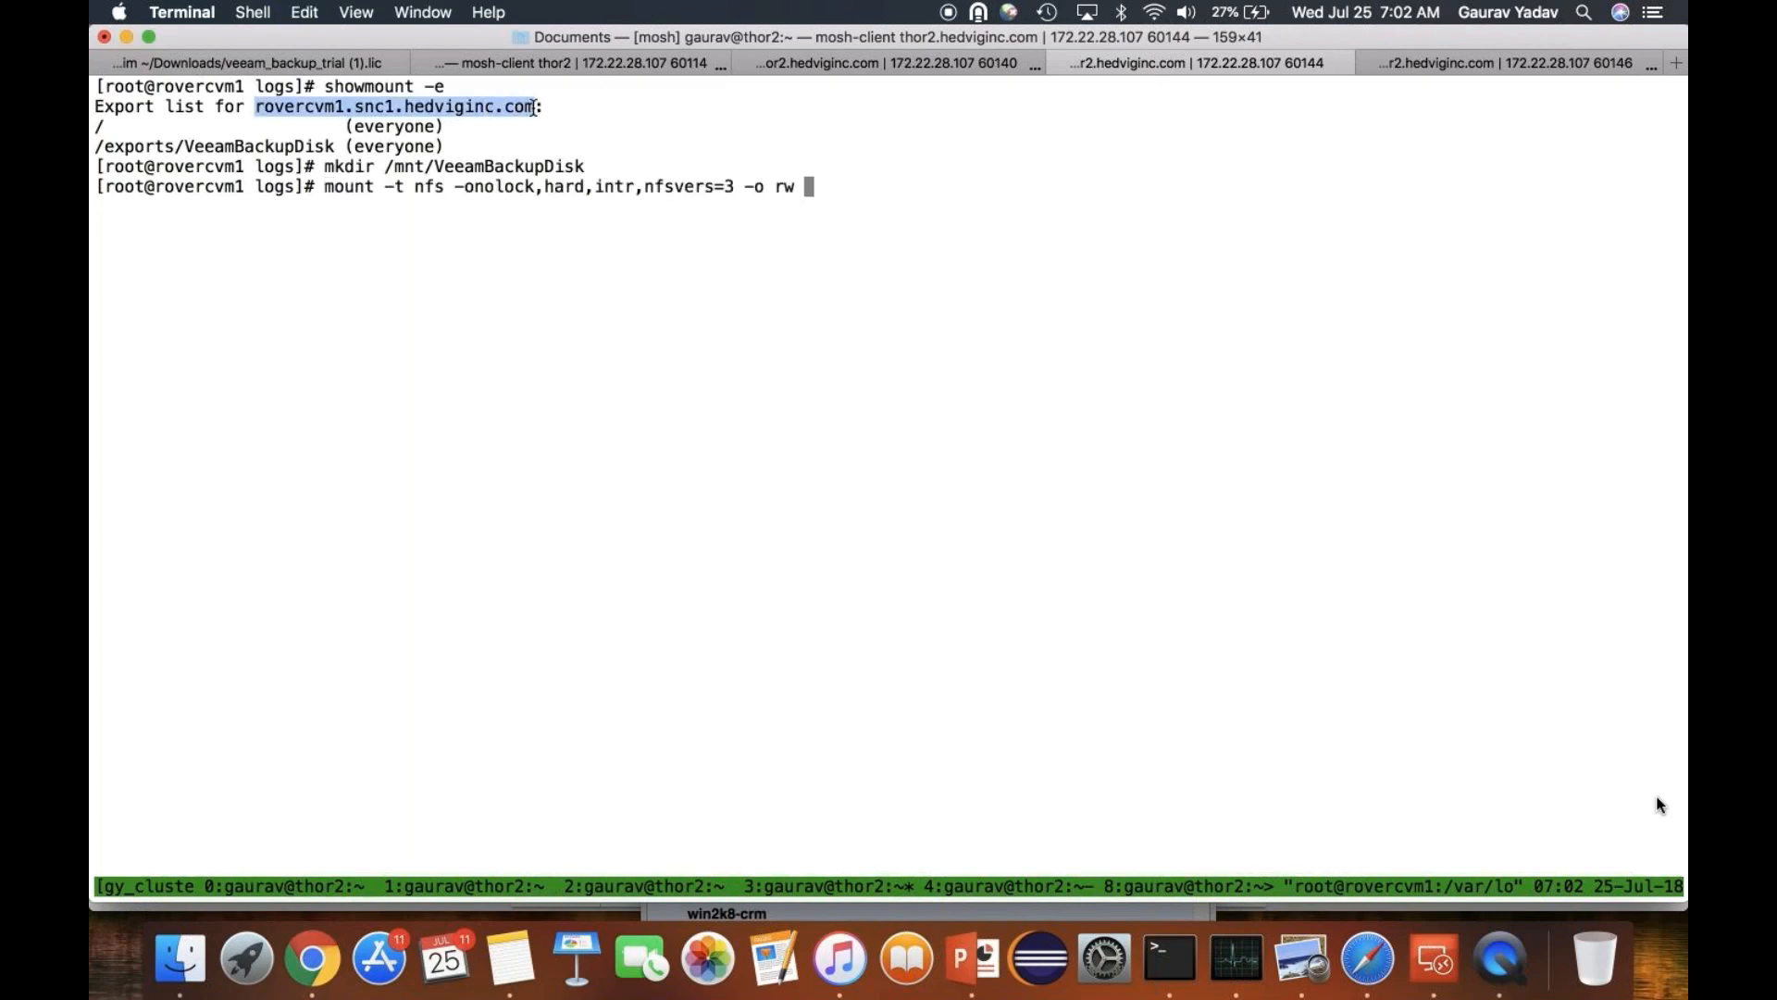
key("super+c")
key("super+v")
type(":/exports/")
double_click(316, 146)
key("super+c")
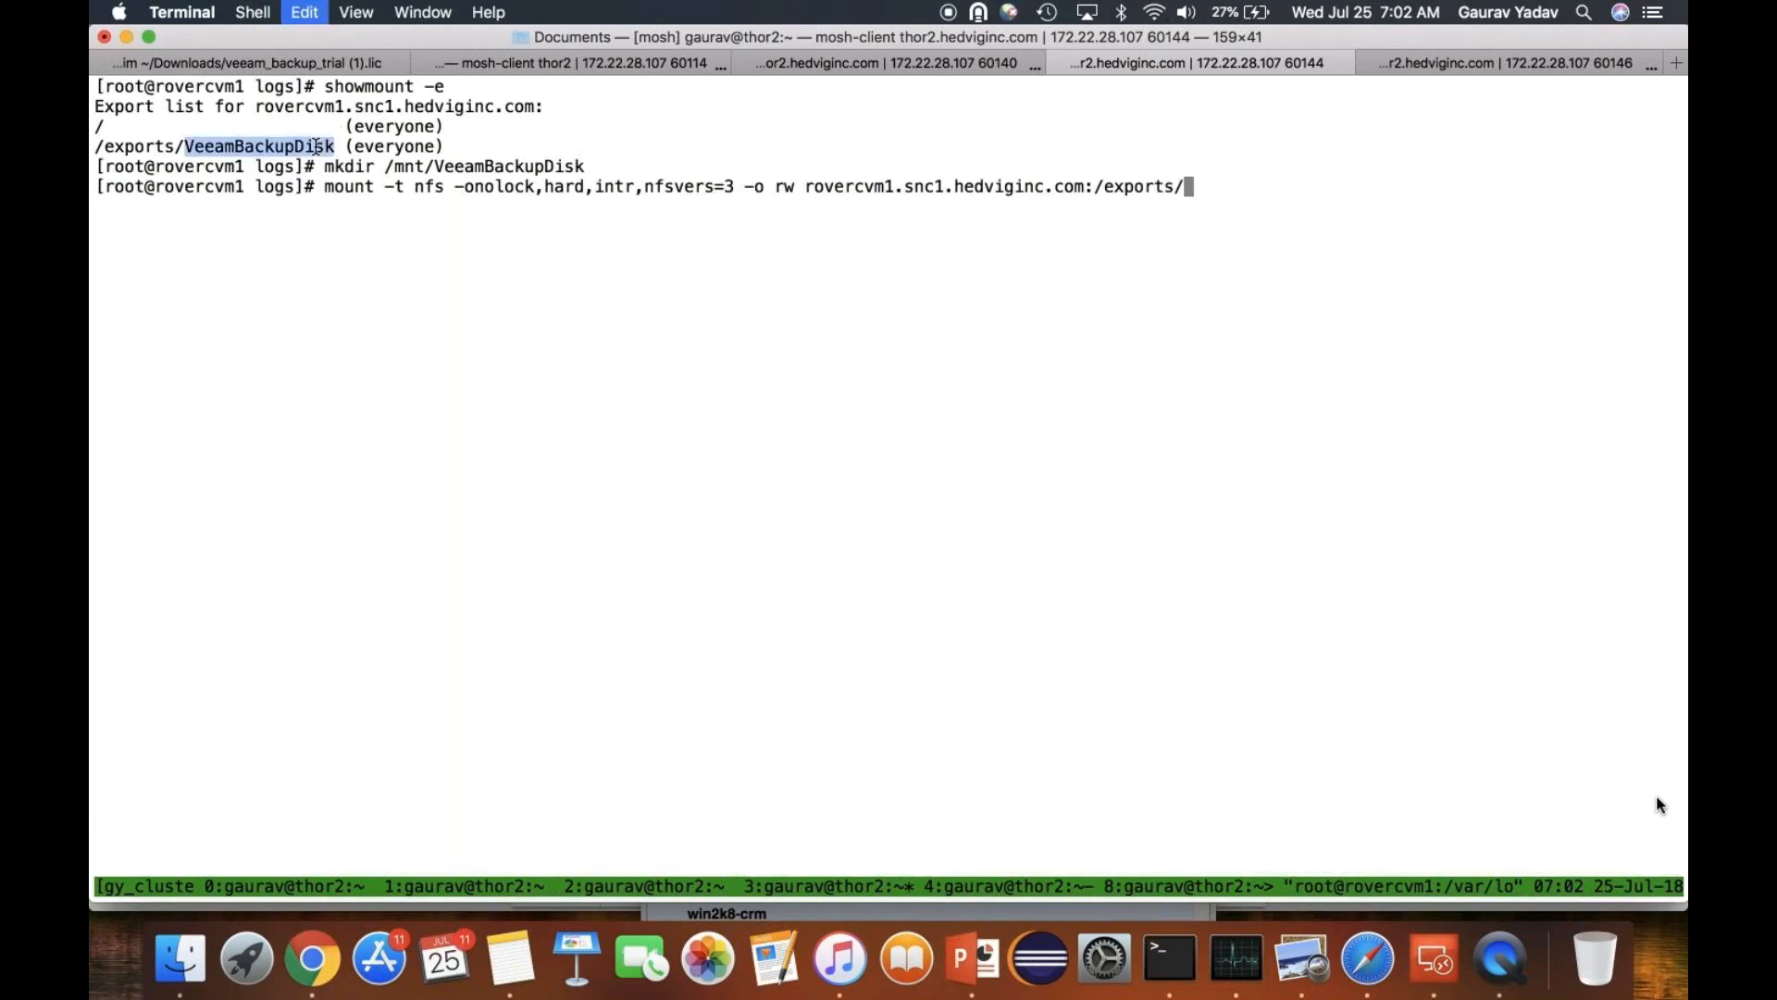
key("super+v")
type("/mnt/")
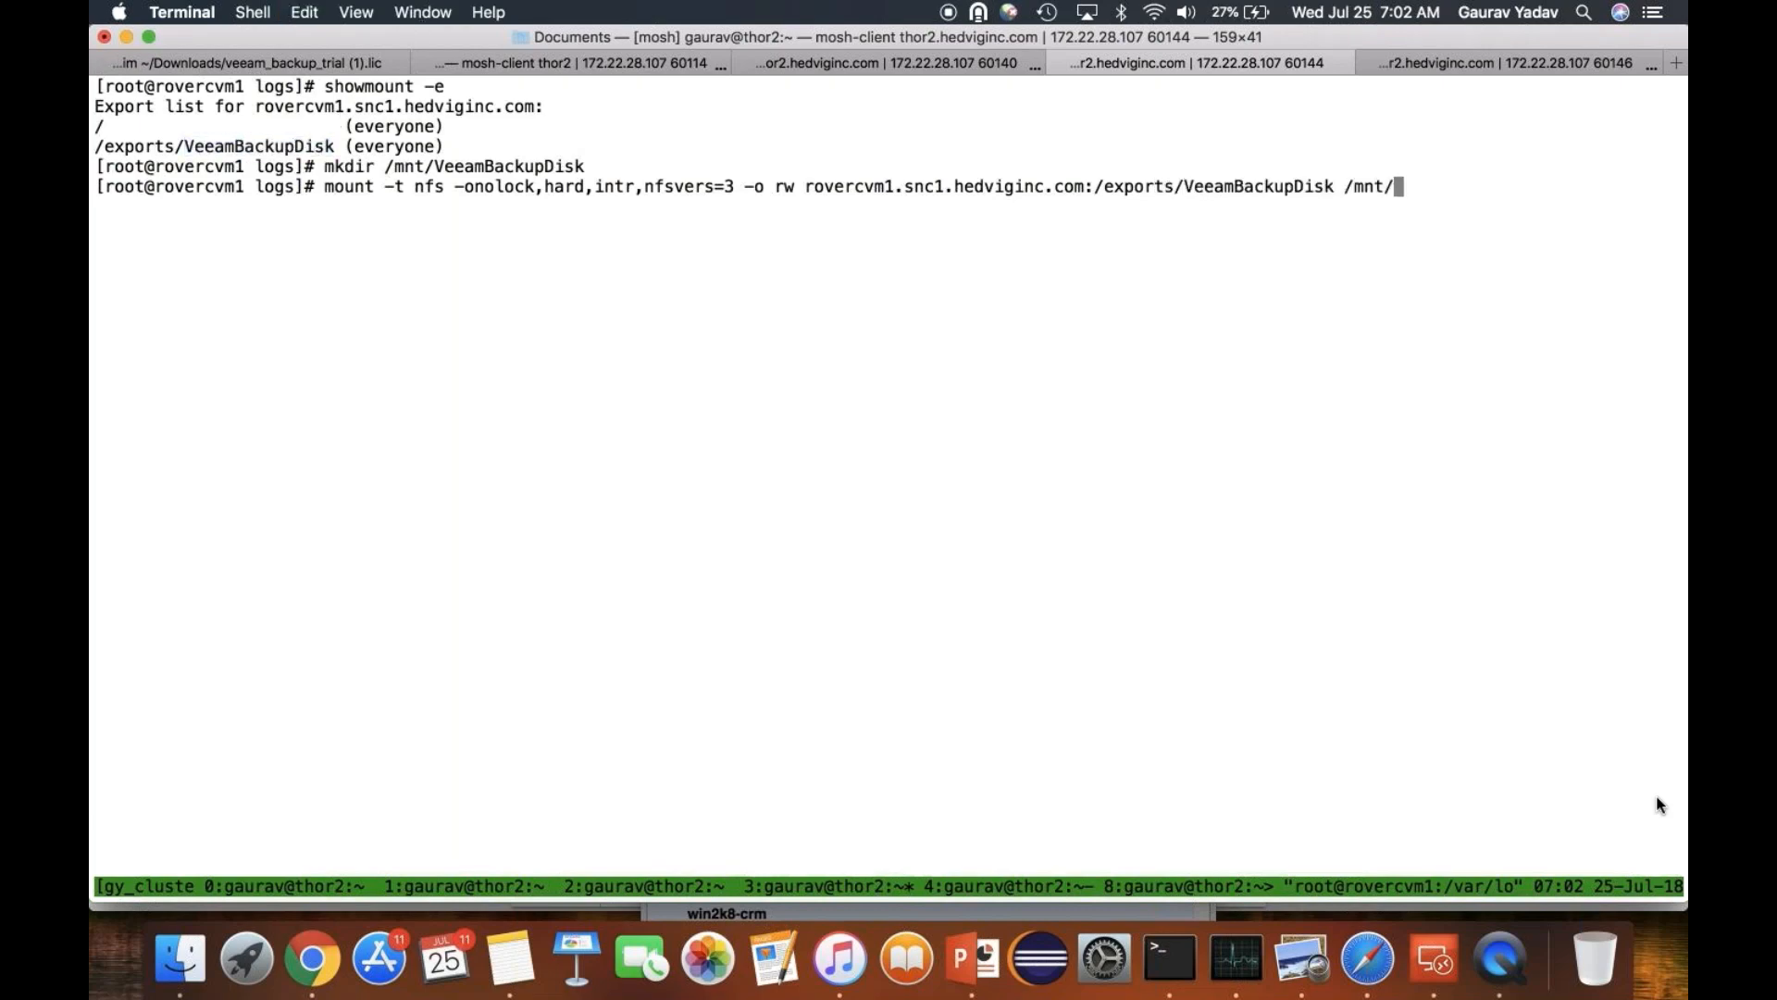
type("V")
key("Tab")
key("Return")
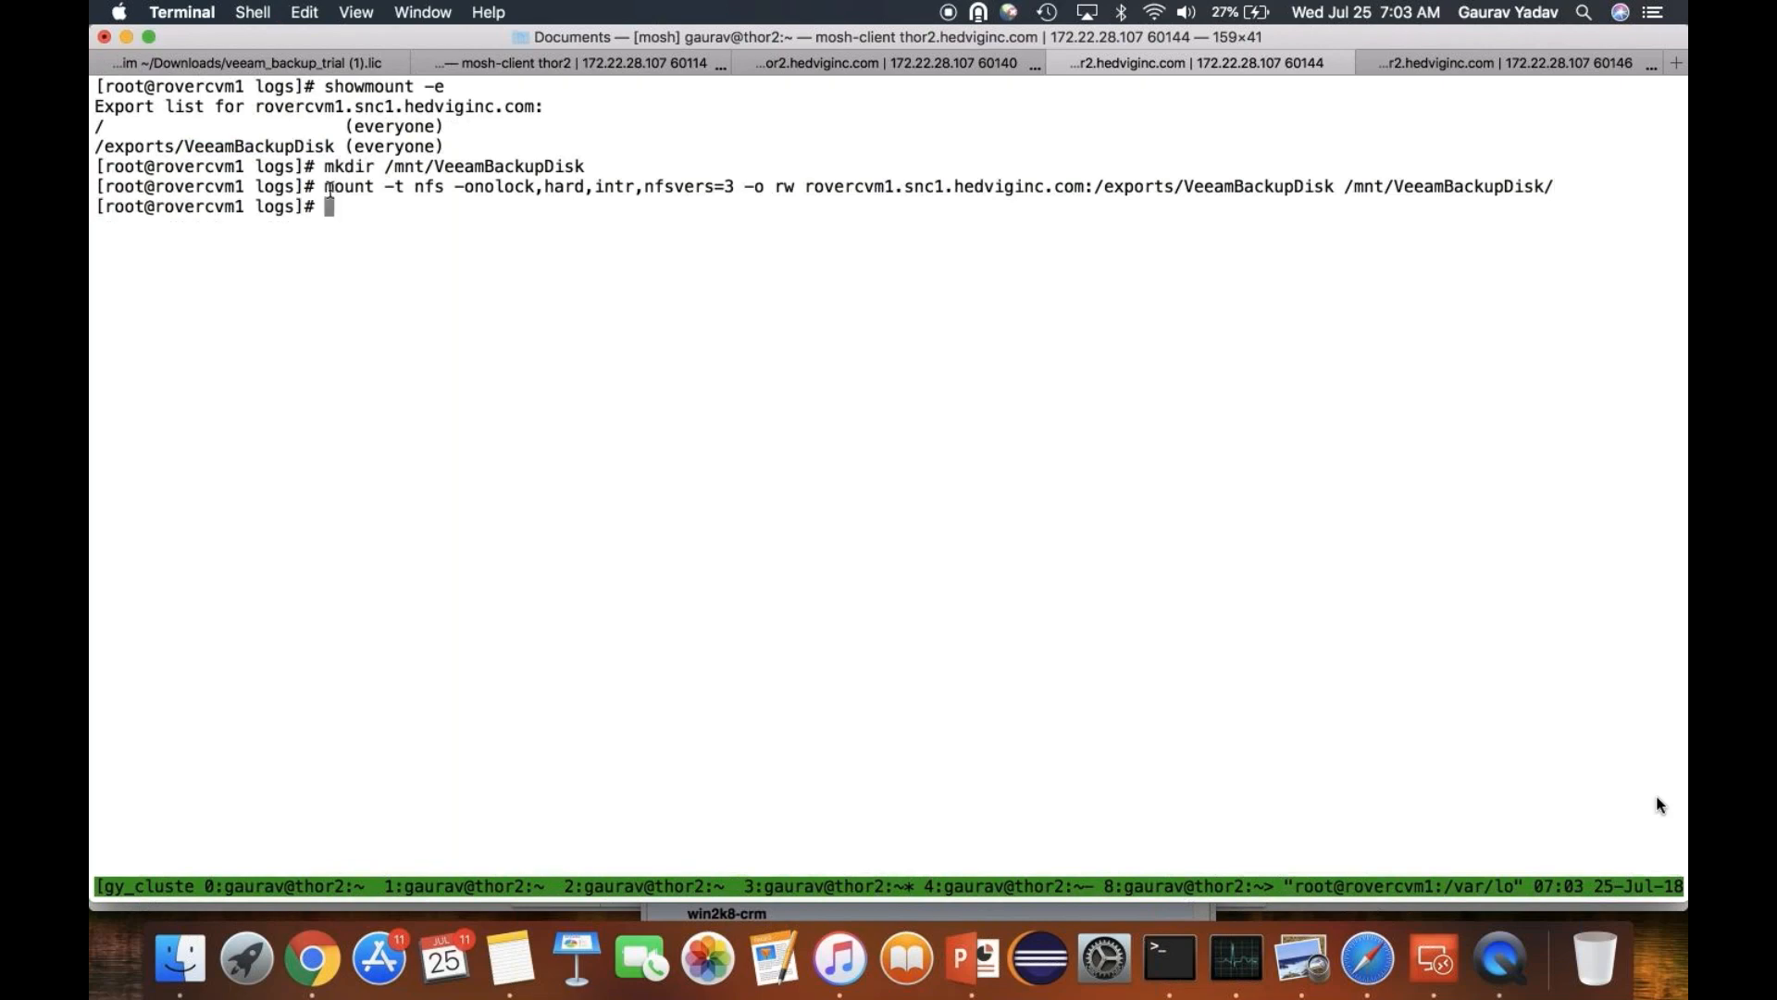
- Switch to the azure-dave-cvm1 session and list its NFS exports with showmount -e on a cleared screen
key("super+shift+bracketright")
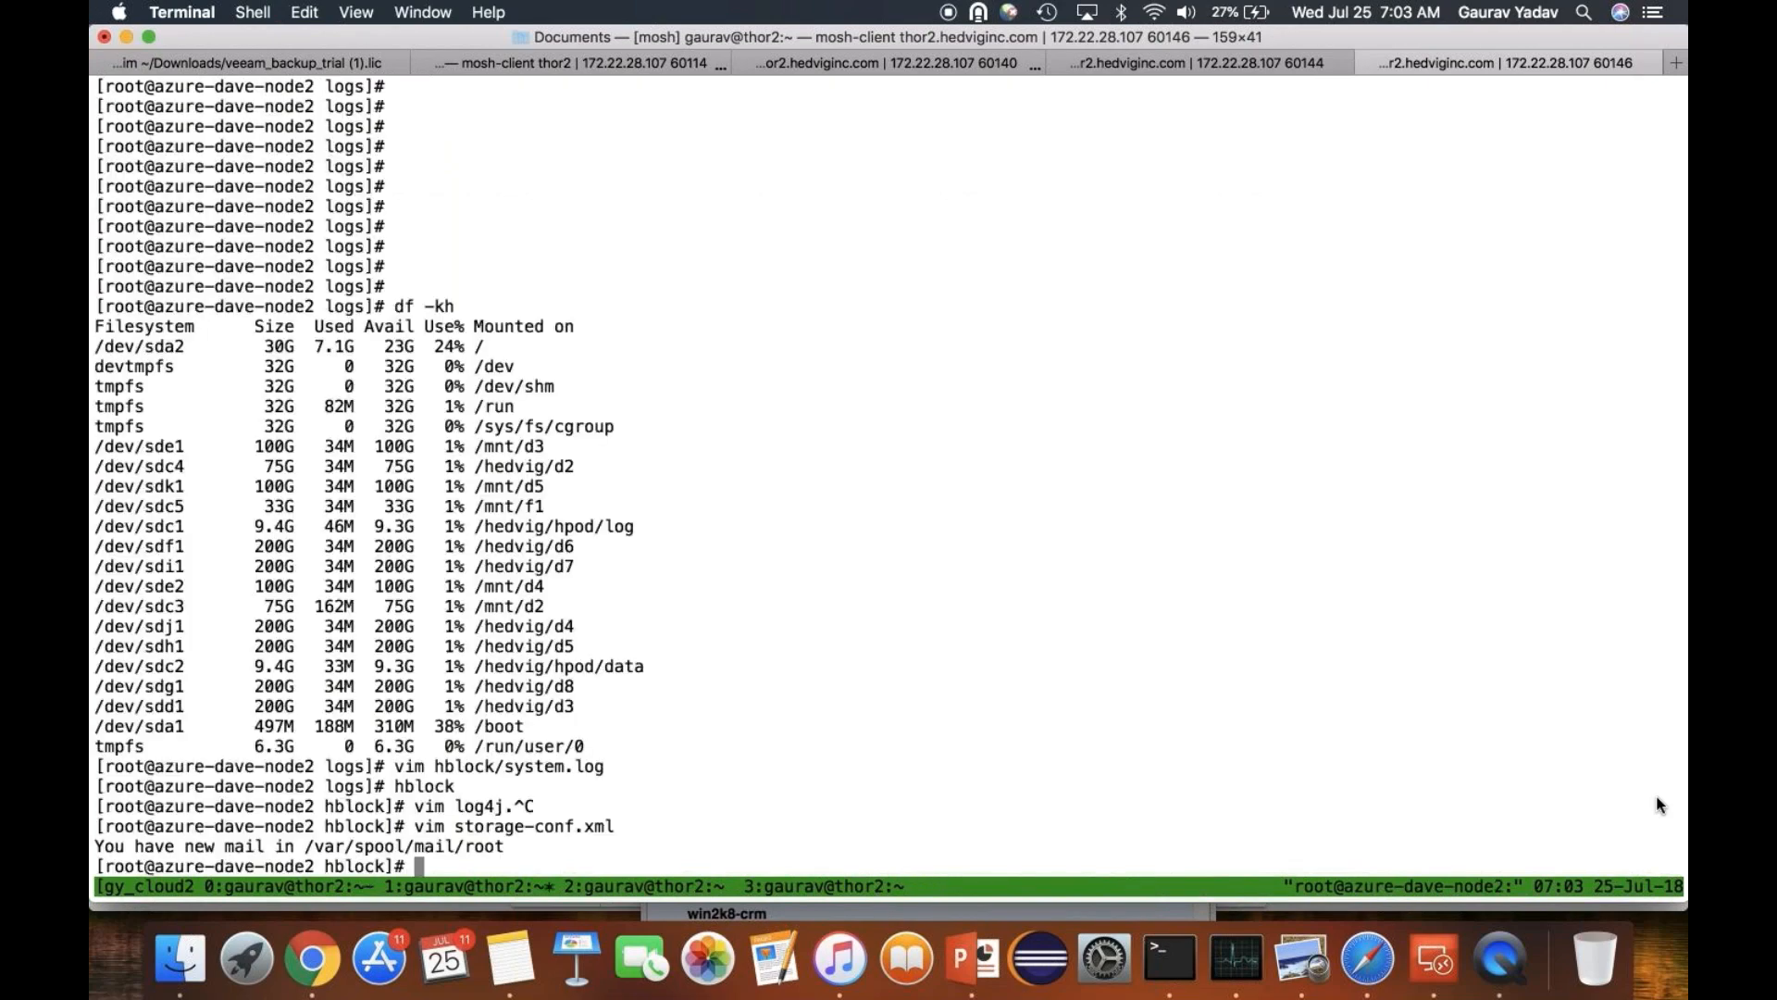
key("ctrl+b")
key("n")
key("ctrl+b")
key("n")
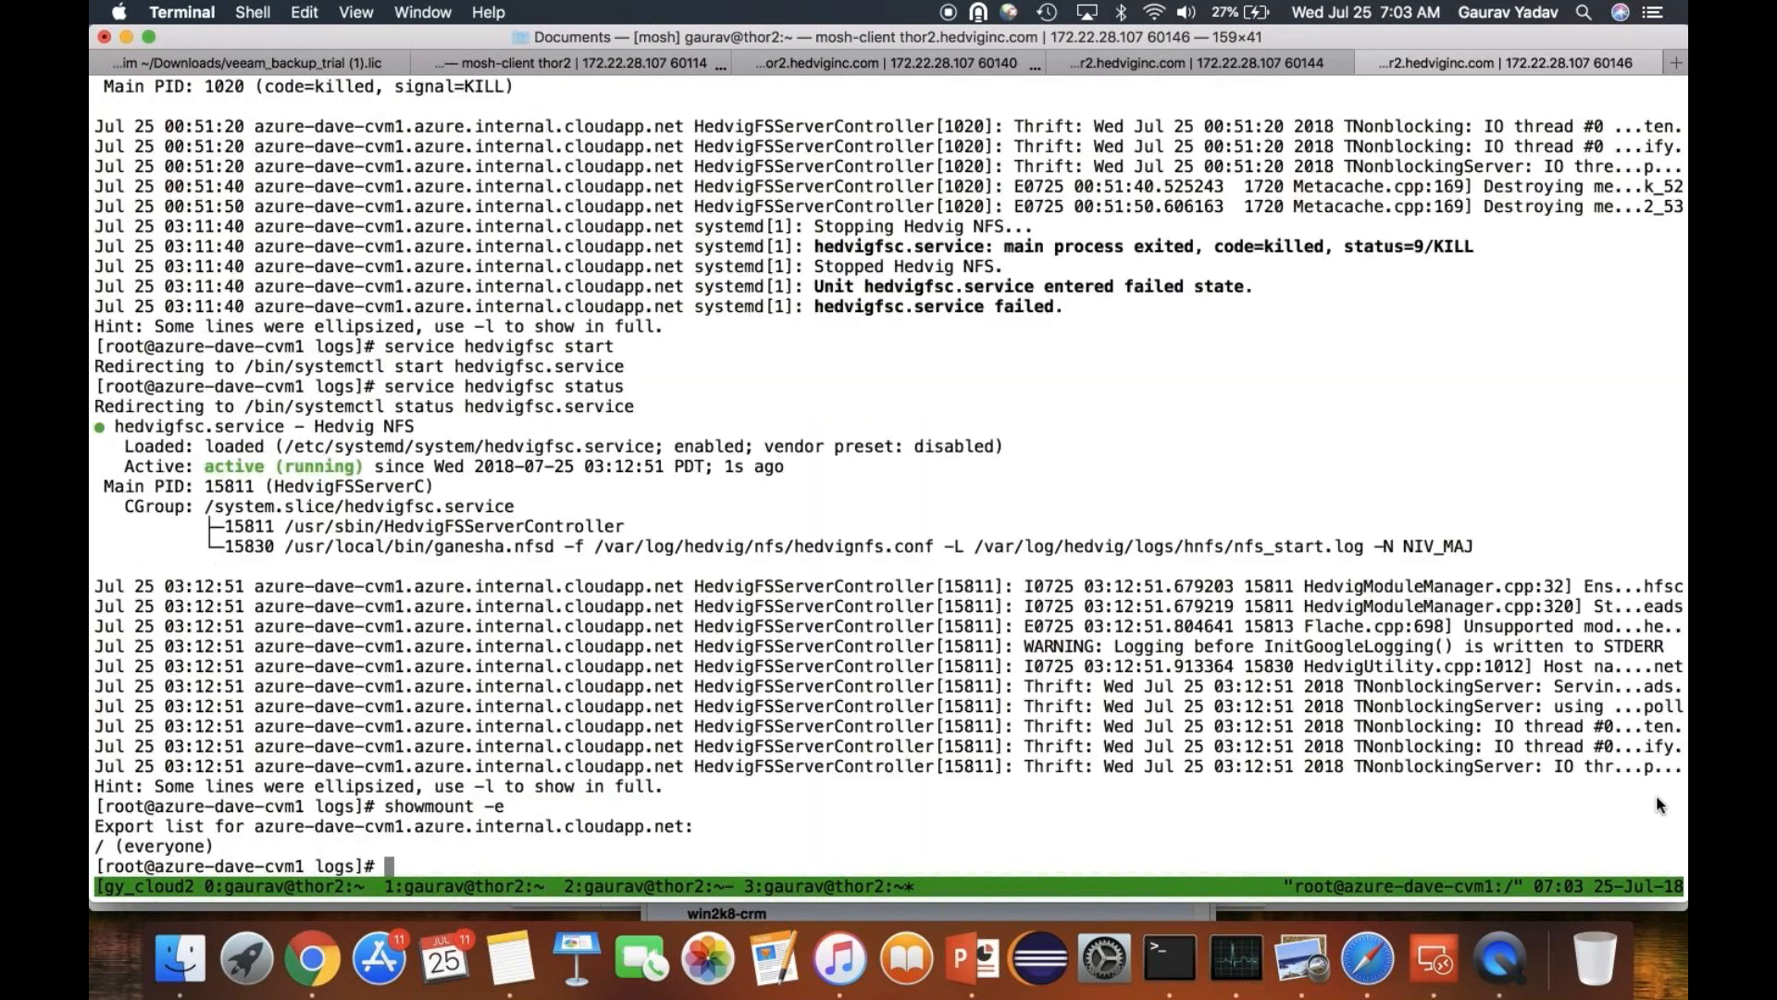
key("ctrl+l")
type("showmount -e")
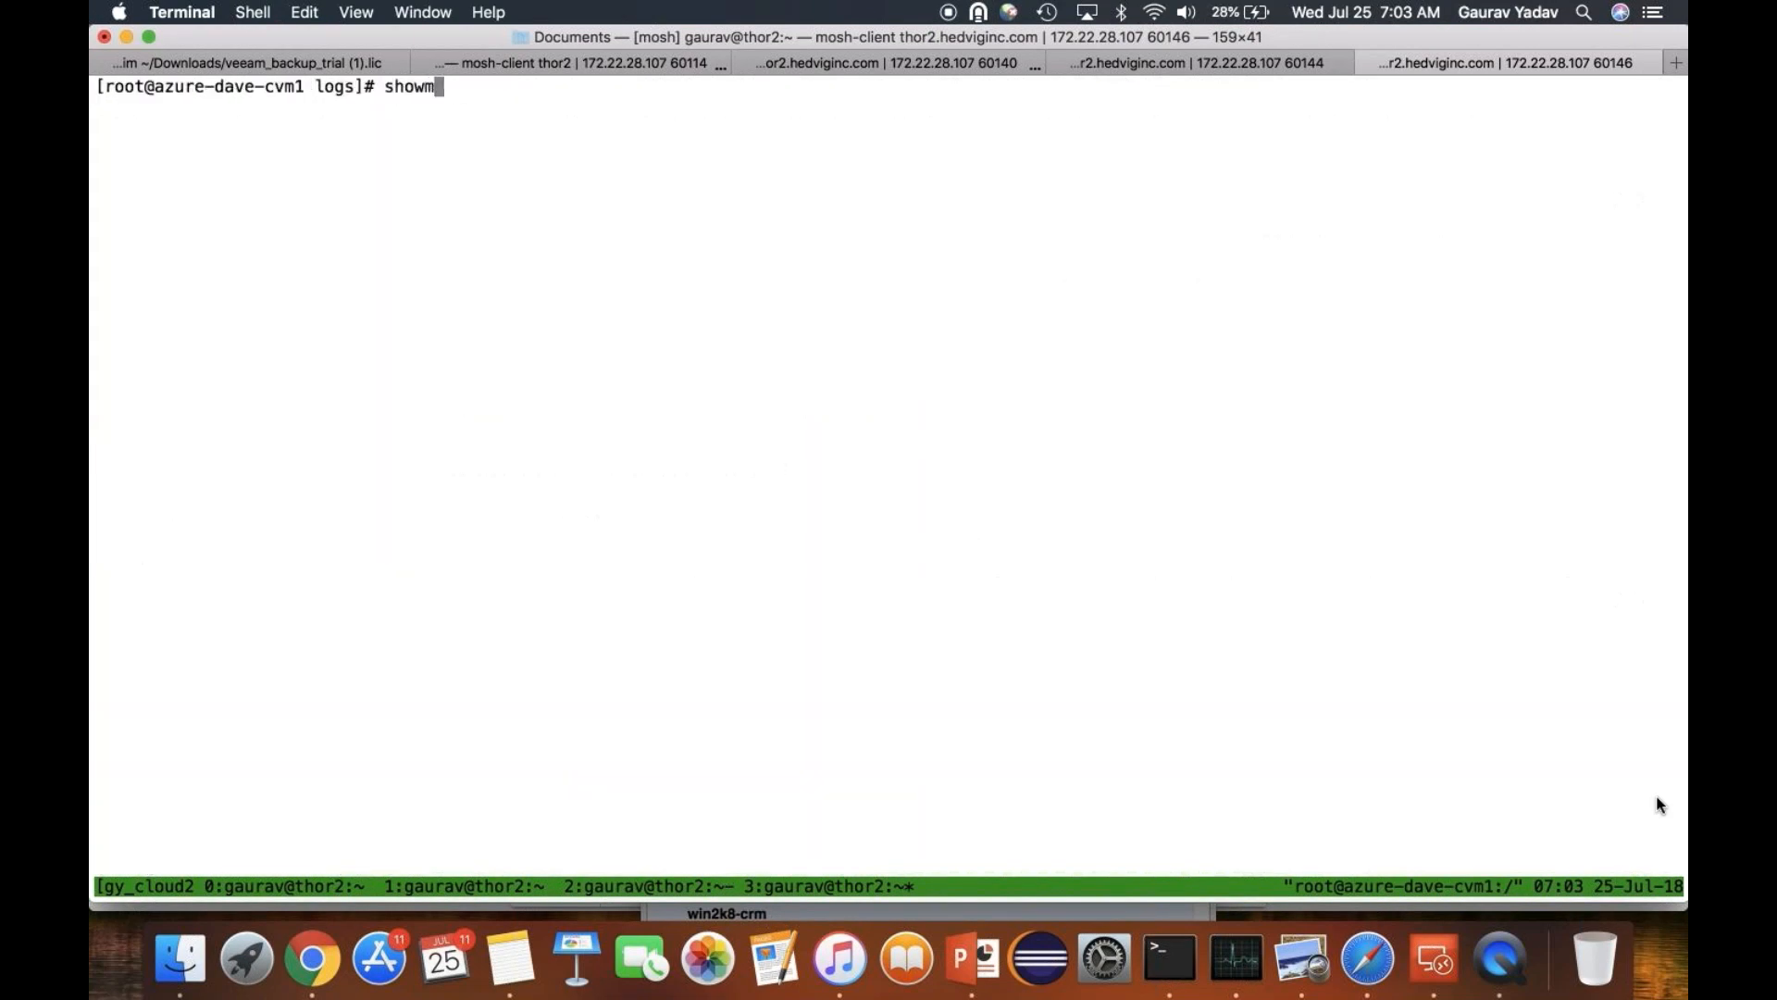
key("Return")
- Create the mount point directory /mnt/VeeamAzureDisk on azure-dave-cvm1
type("mkdir /mnt/Veeam")
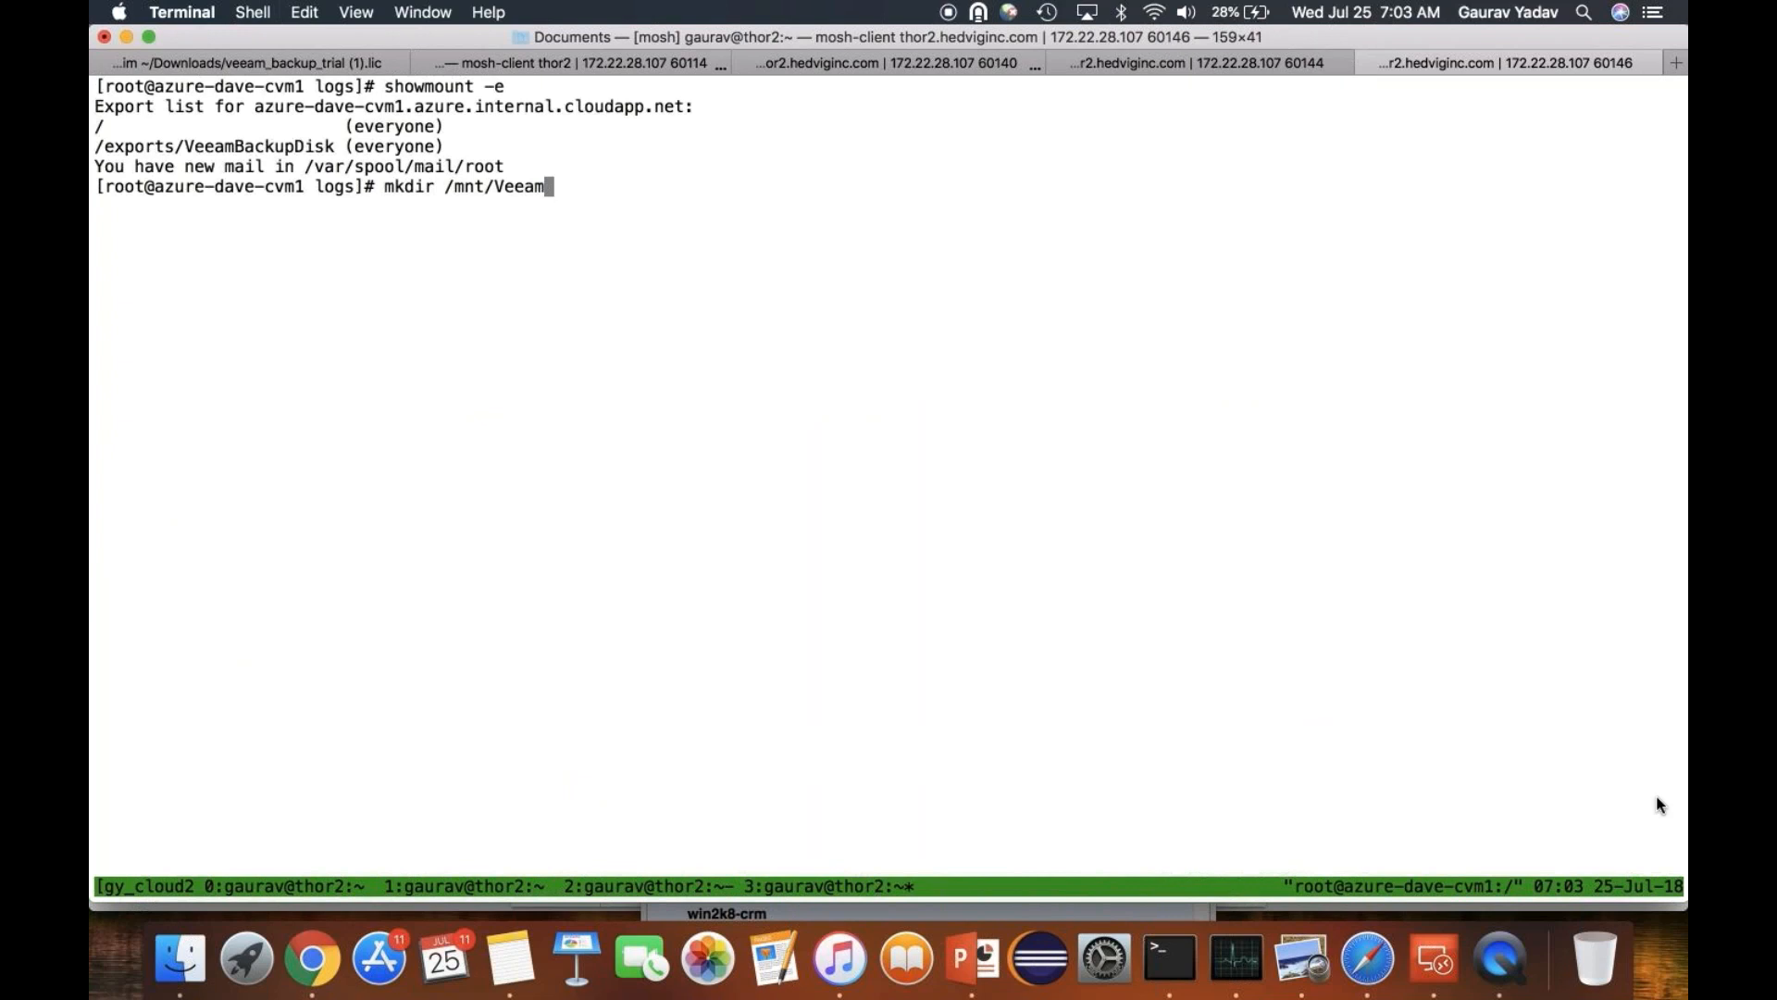
type("AzureDisk")
key("Return")
- Mount azure-dave-cvm1.azure.internal.cloudapp.net:/exports/VeeamBackupDisk on /mnt/VeeamAzureDisk/ as NFS with options nolock,hard,intr,nfsvers=3 and rw
key("super+v")
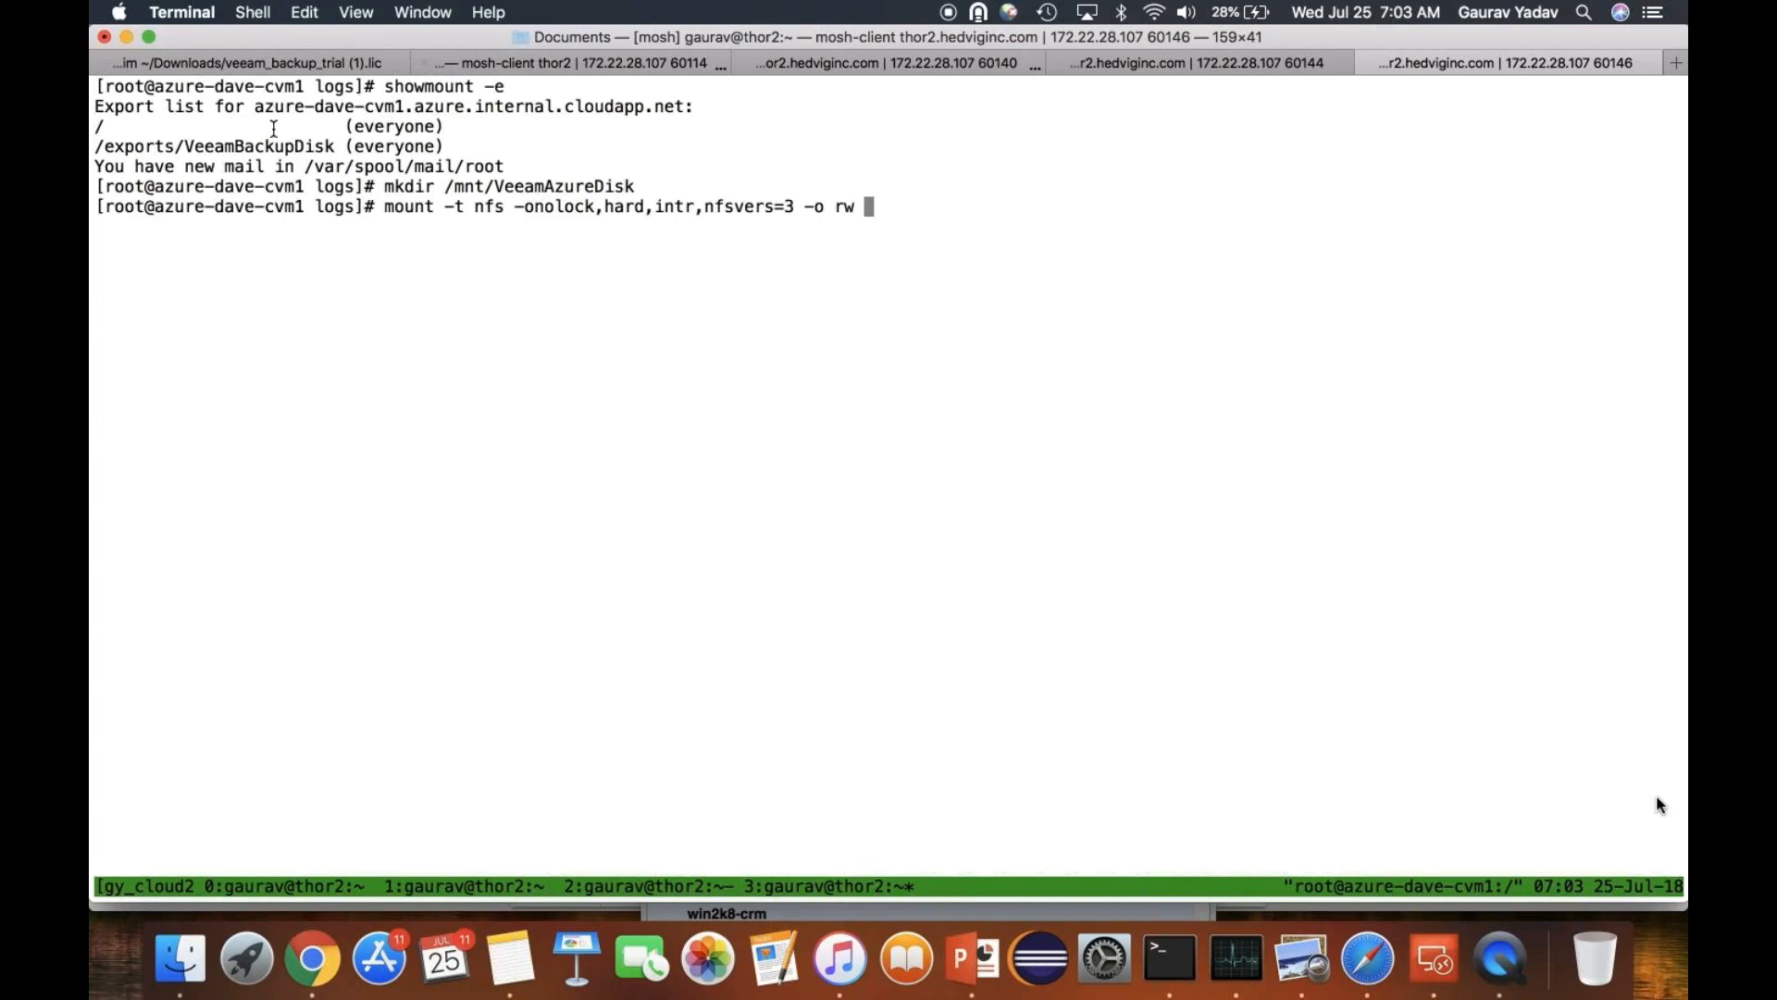
left_click_drag(256, 107, 687, 110)
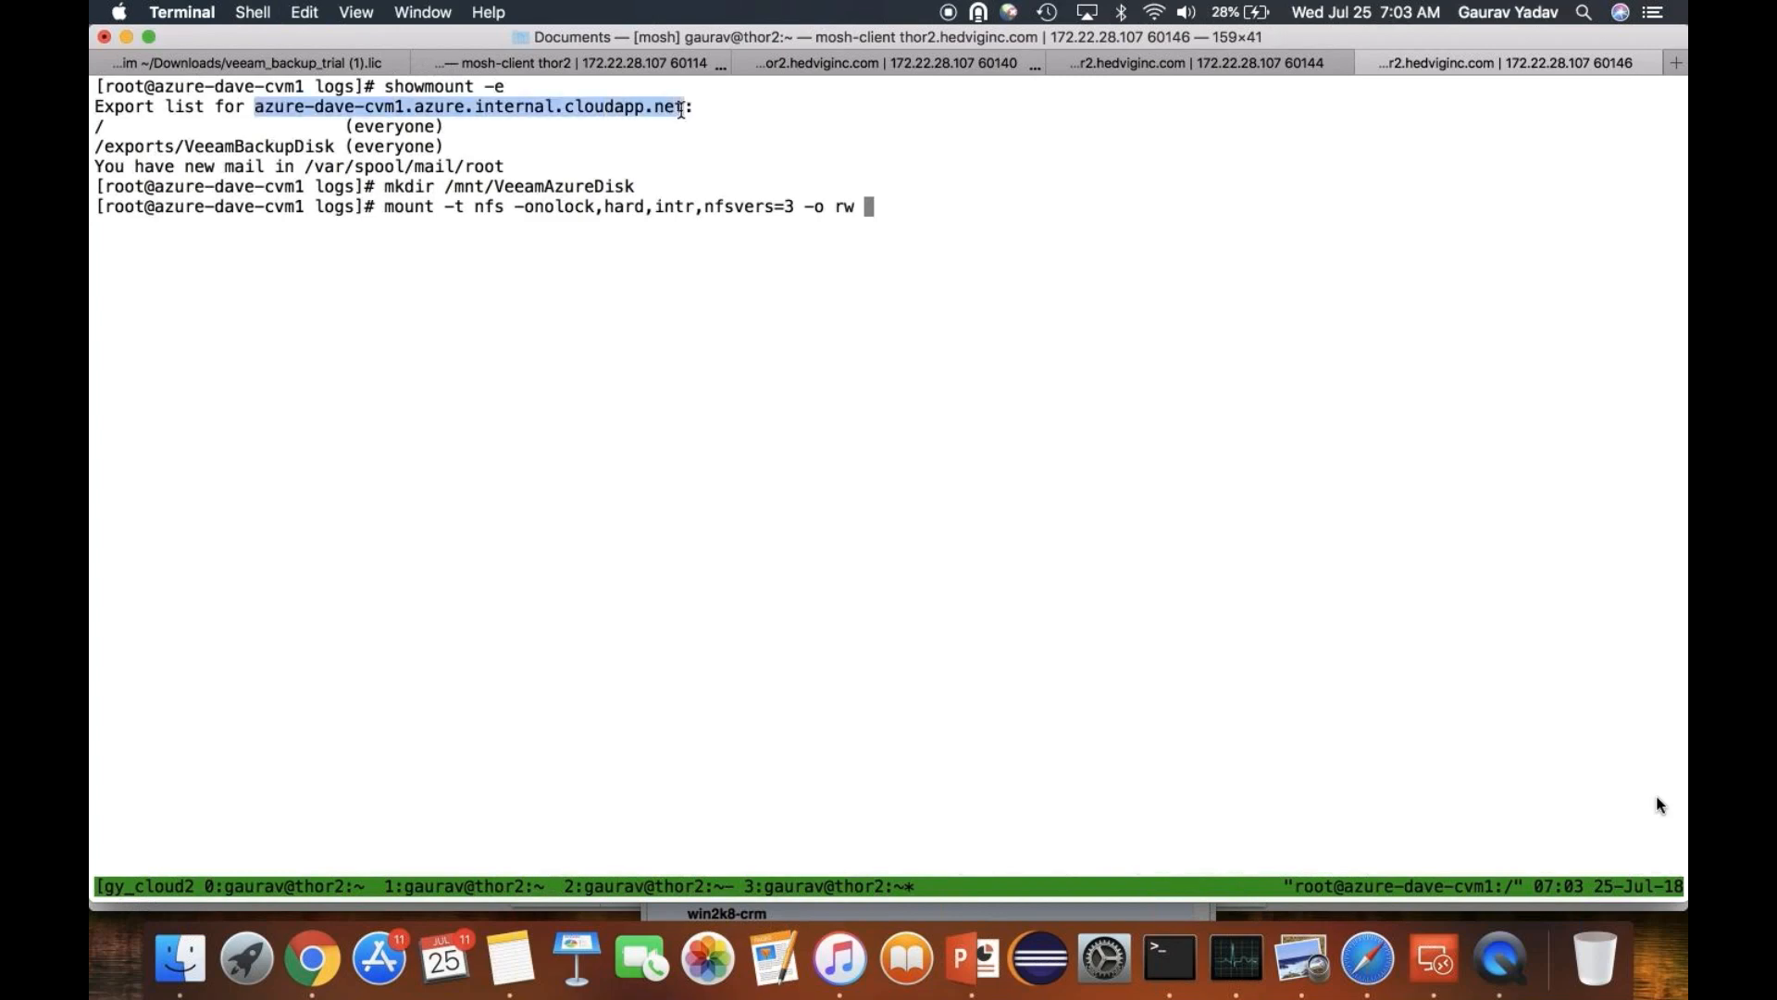
key("super+c")
key("super+v")
type(":")
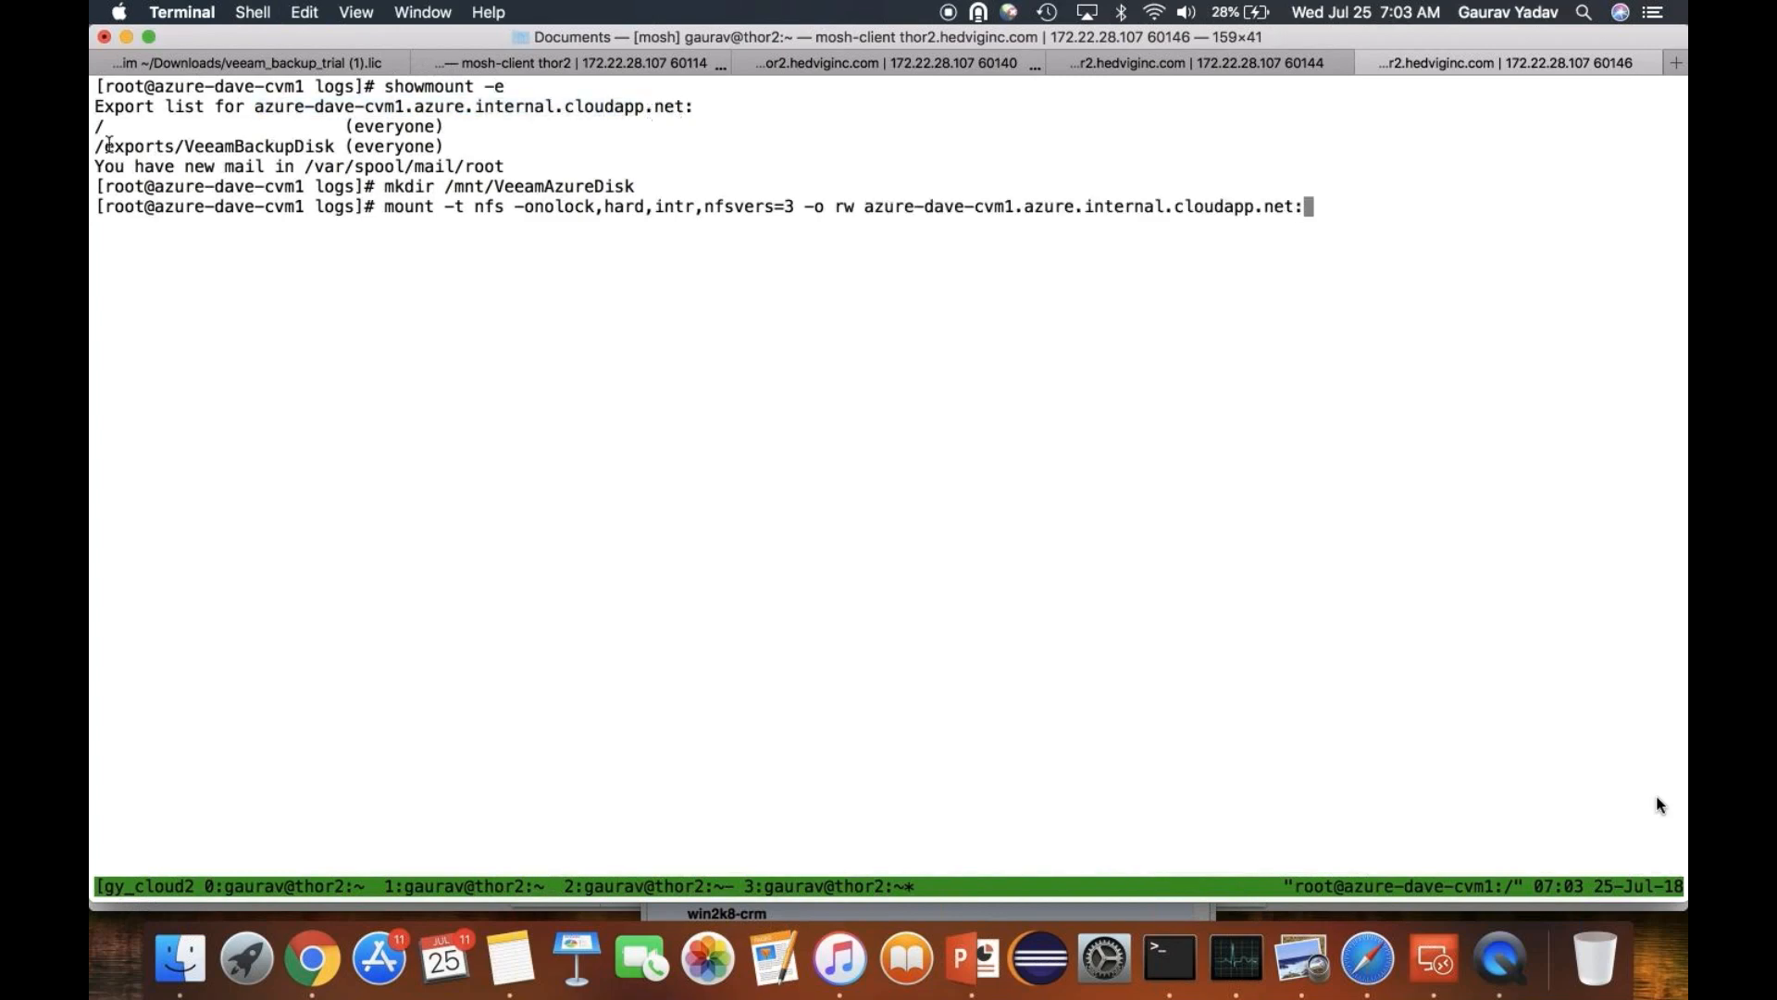
left_click_drag(96, 146, 337, 148)
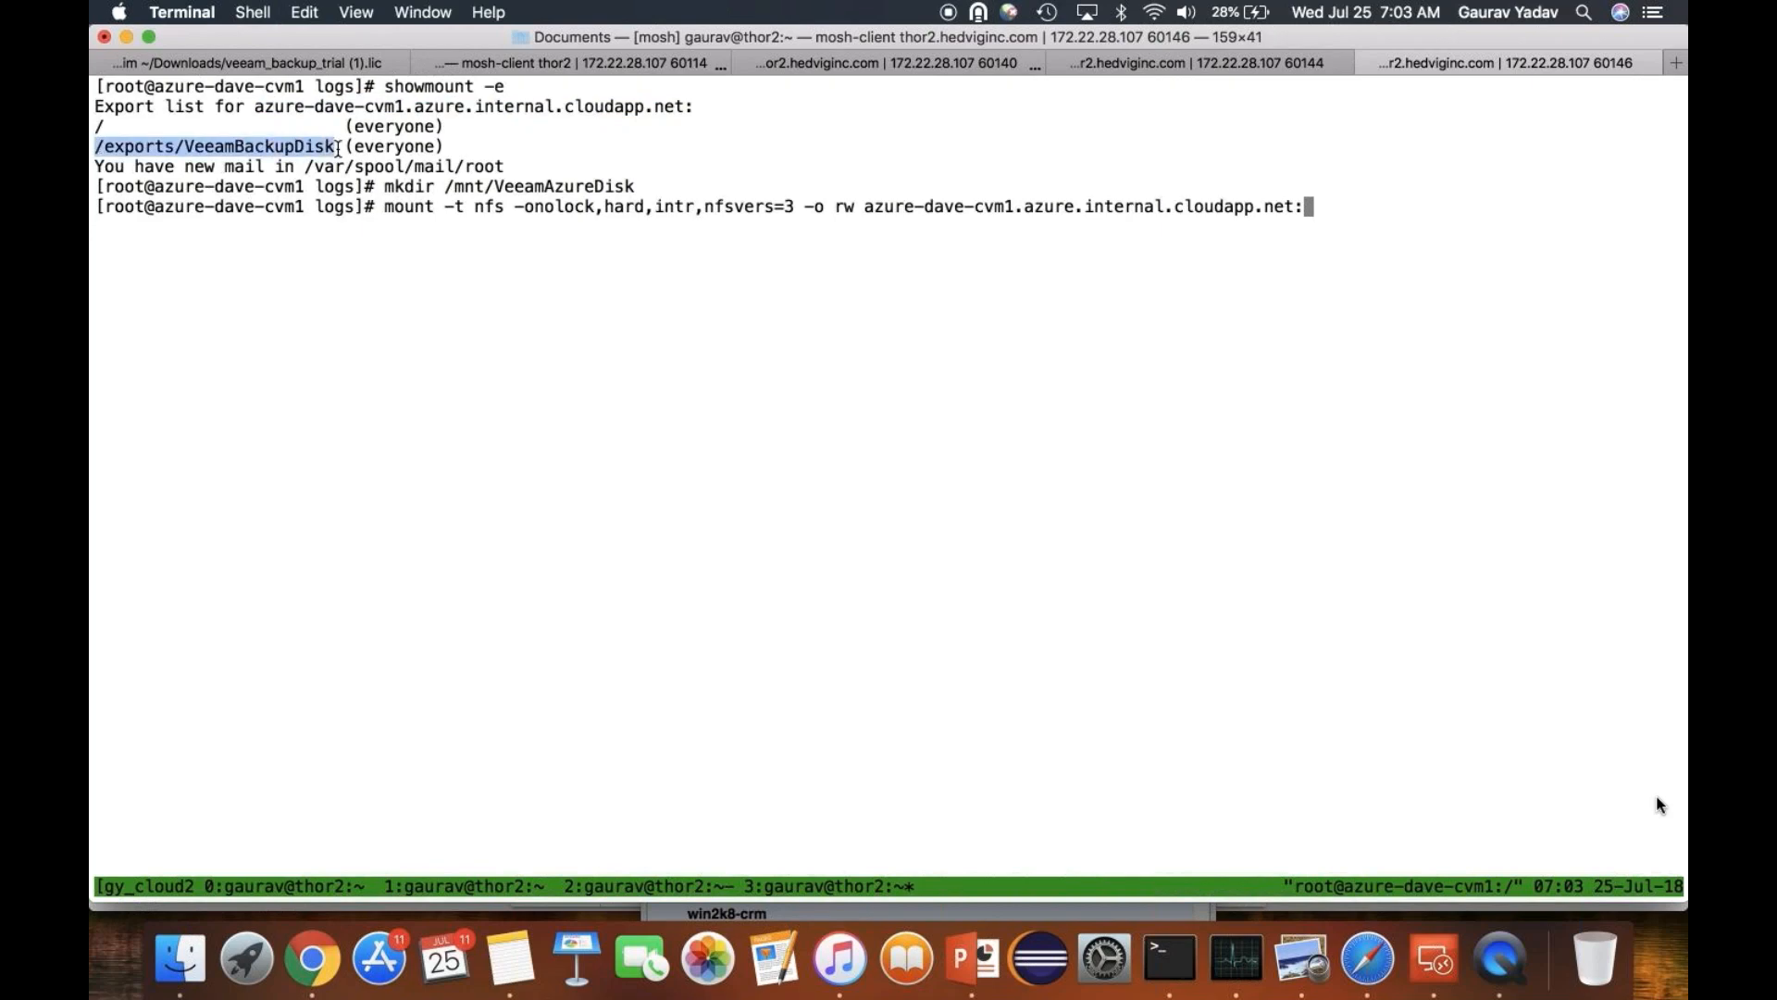
key("super+c")
key("super+v")
type("/mnt/Vee")
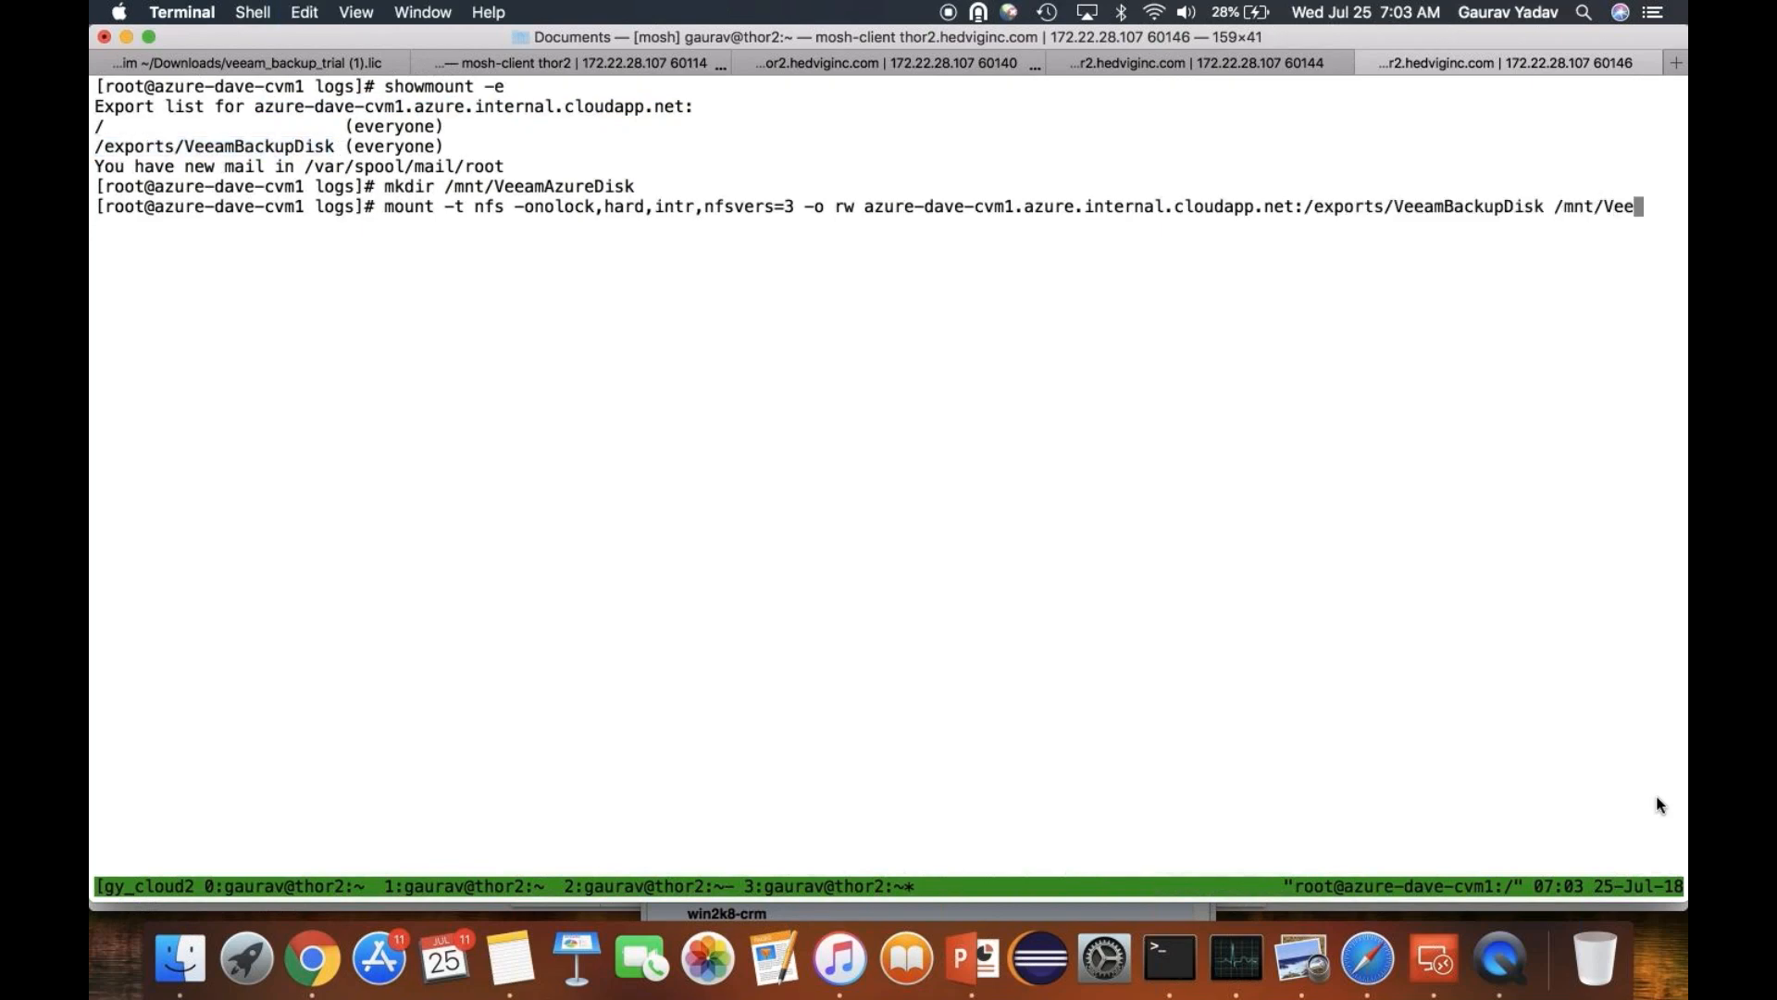
key("Tab")
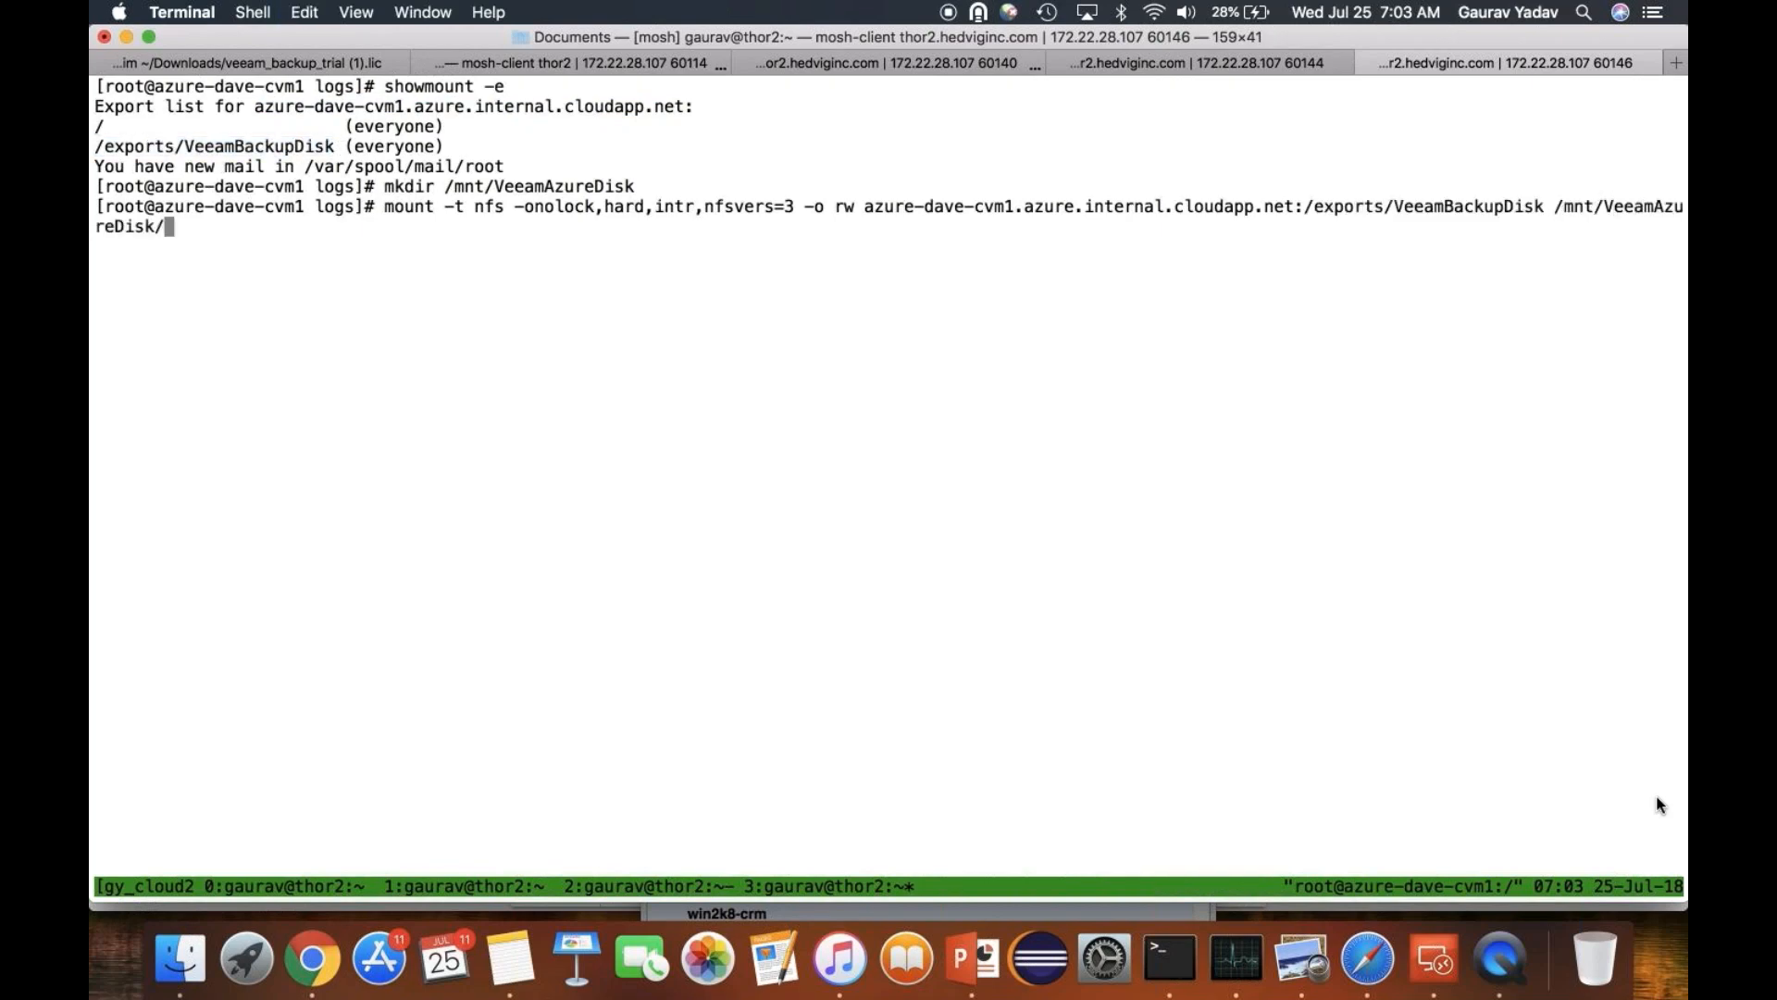
key("Return")
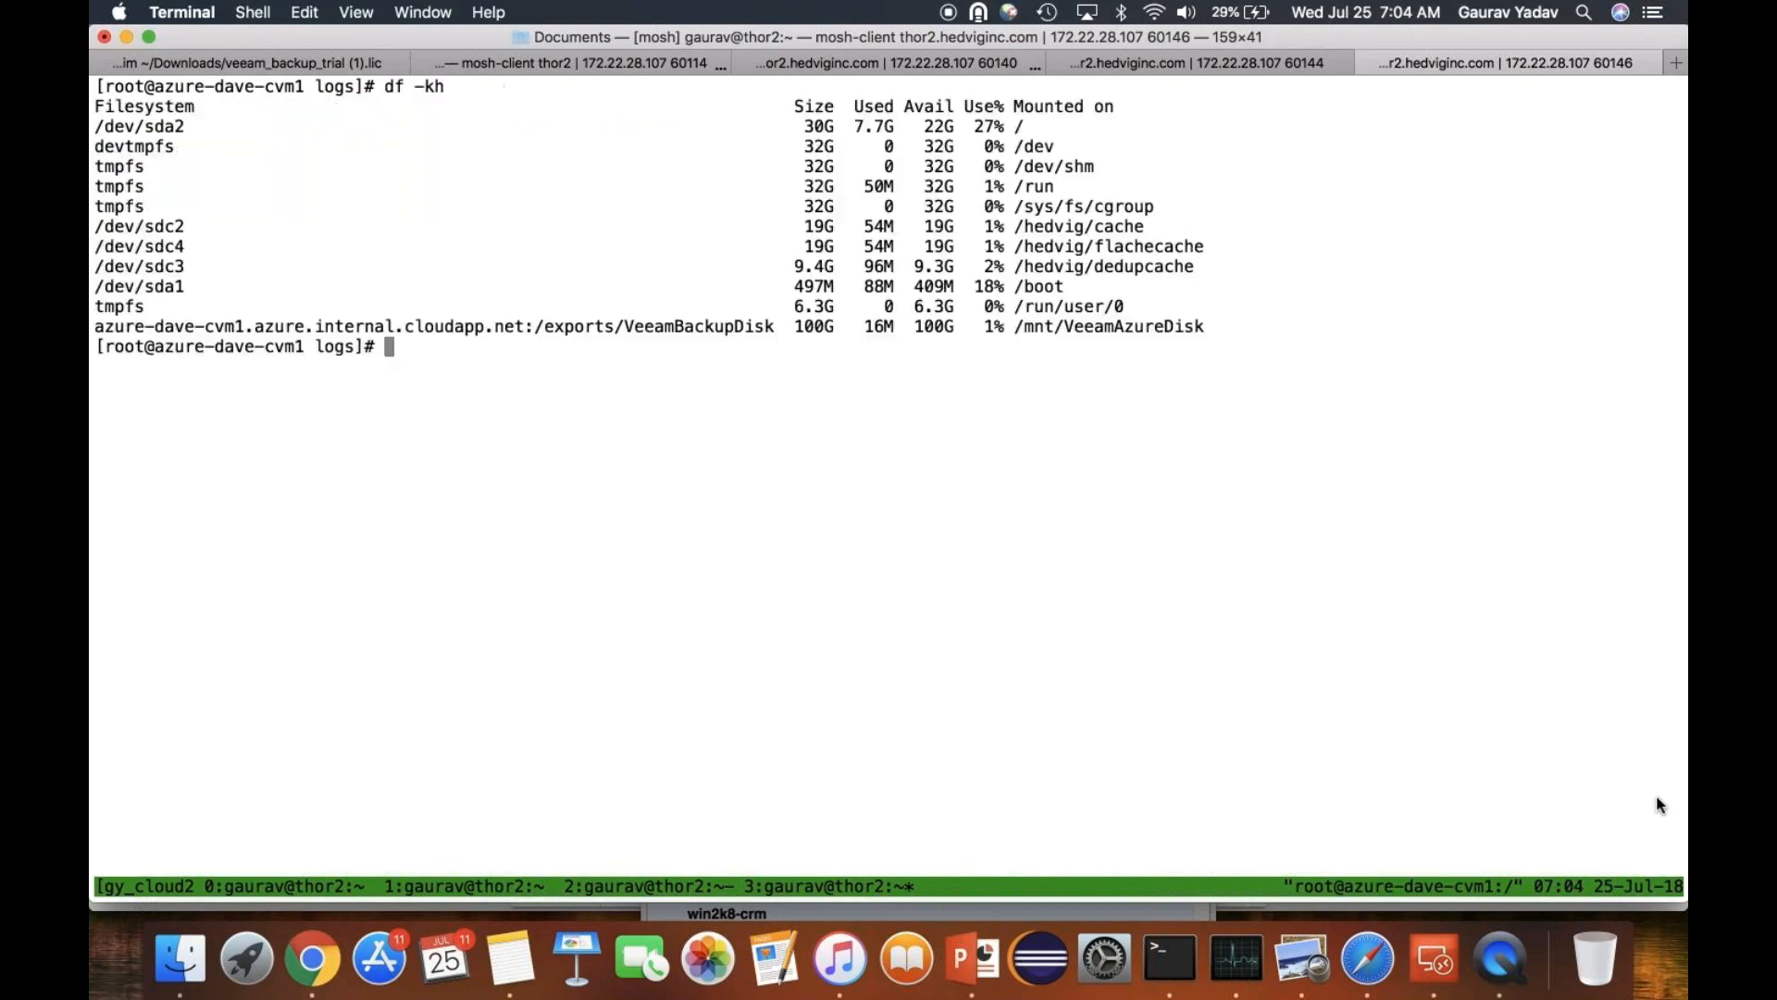
- Return to the rovercvm1 session and list its mounted file systems with df -kh on a cleared screen
key("ctrl+shift+Tab")
key("ctrl+l")
type("df -kh")
key("Return")
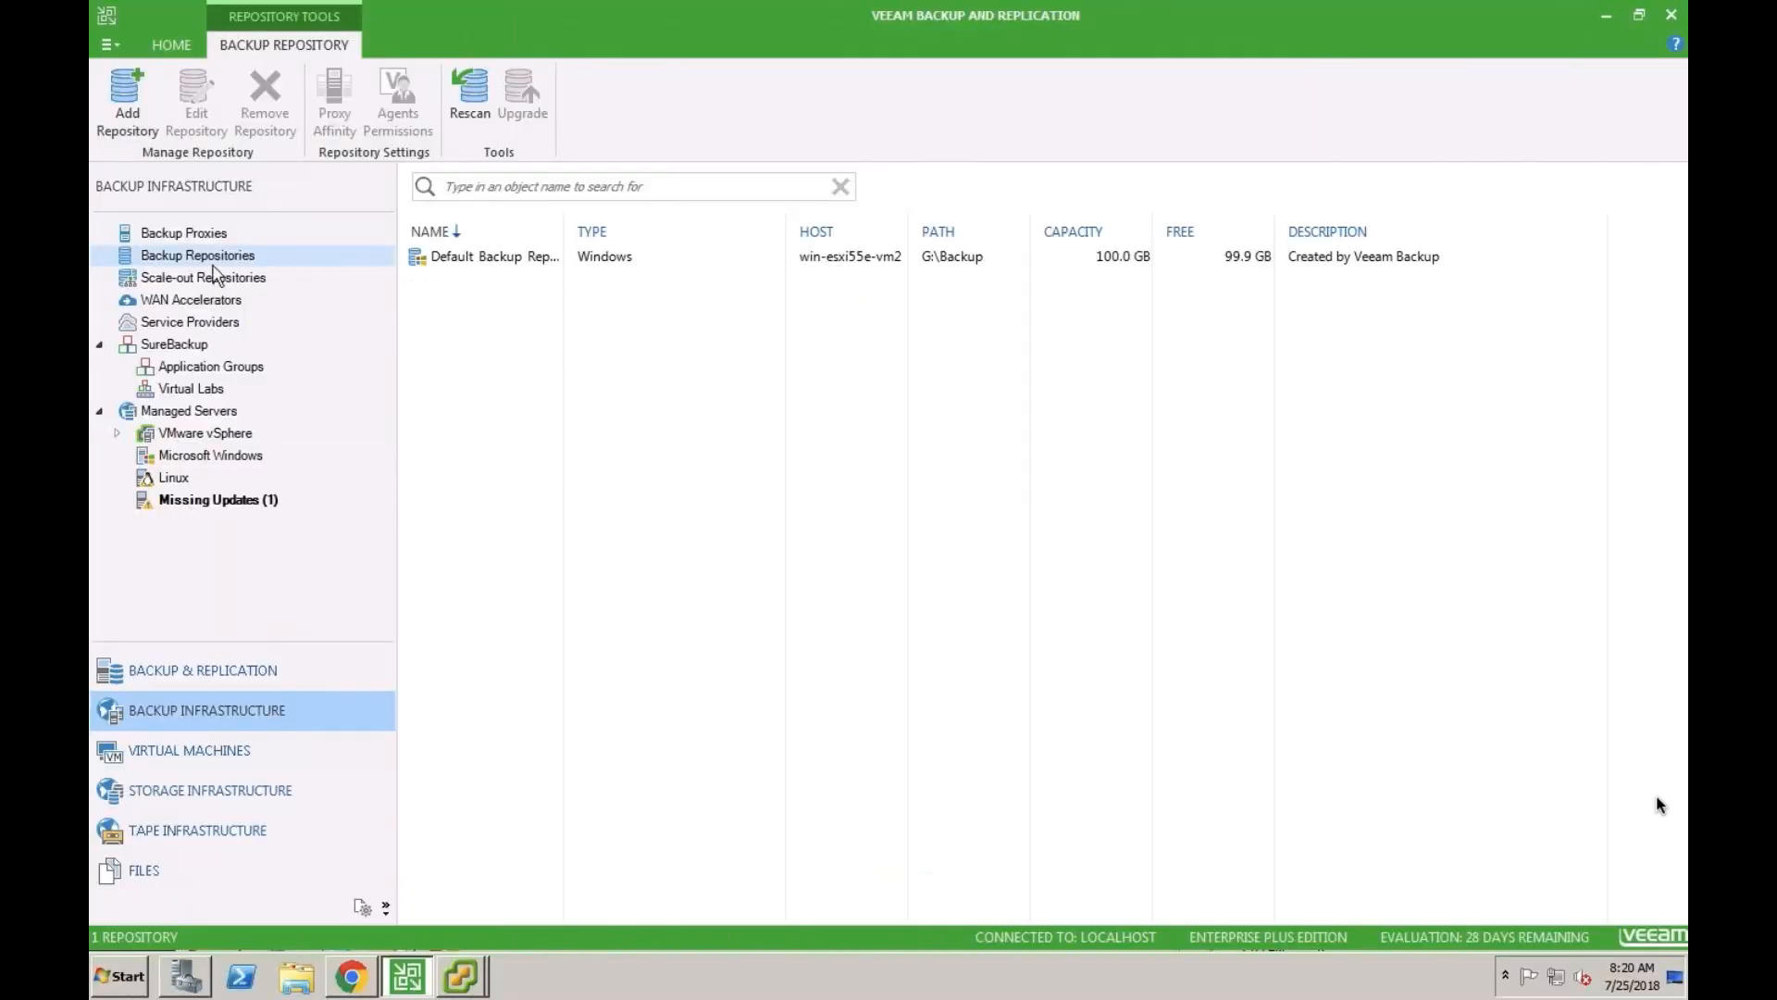
- In Veeam Backup and Replication, start a new backup repository named OnPremBackupRepo with the Linux server type
right_click(479, 337)
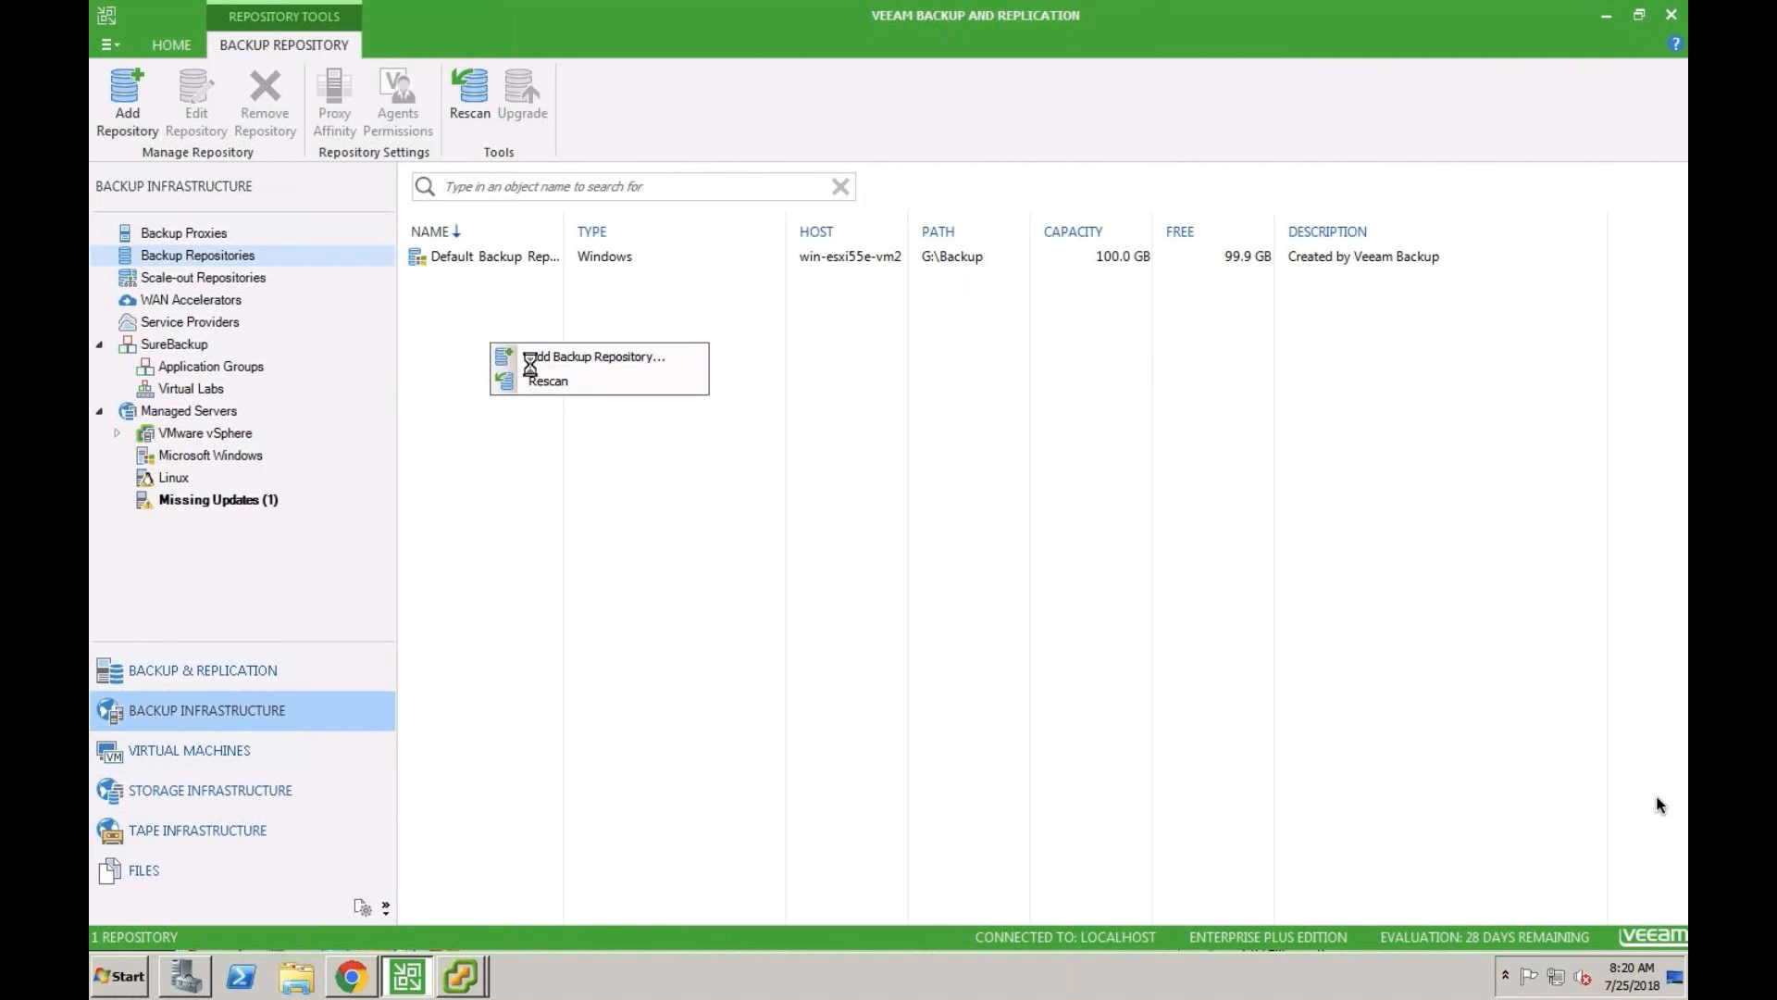
left_click(518, 354)
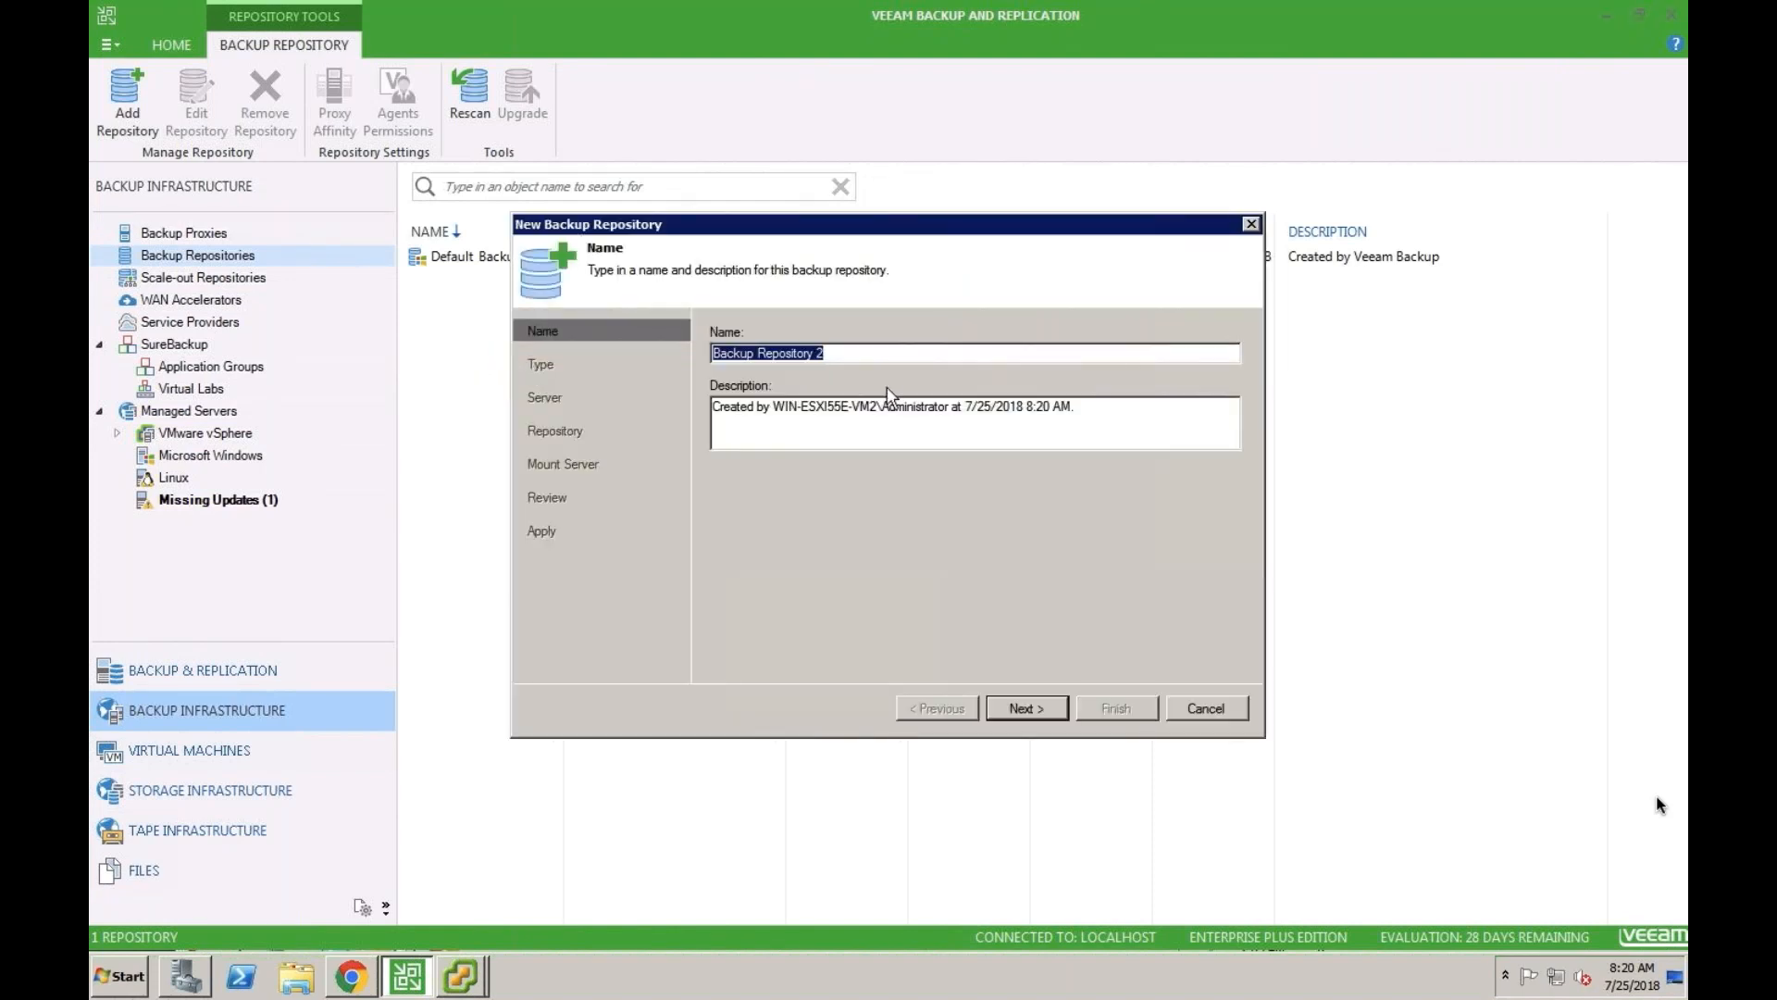
type("OnP")
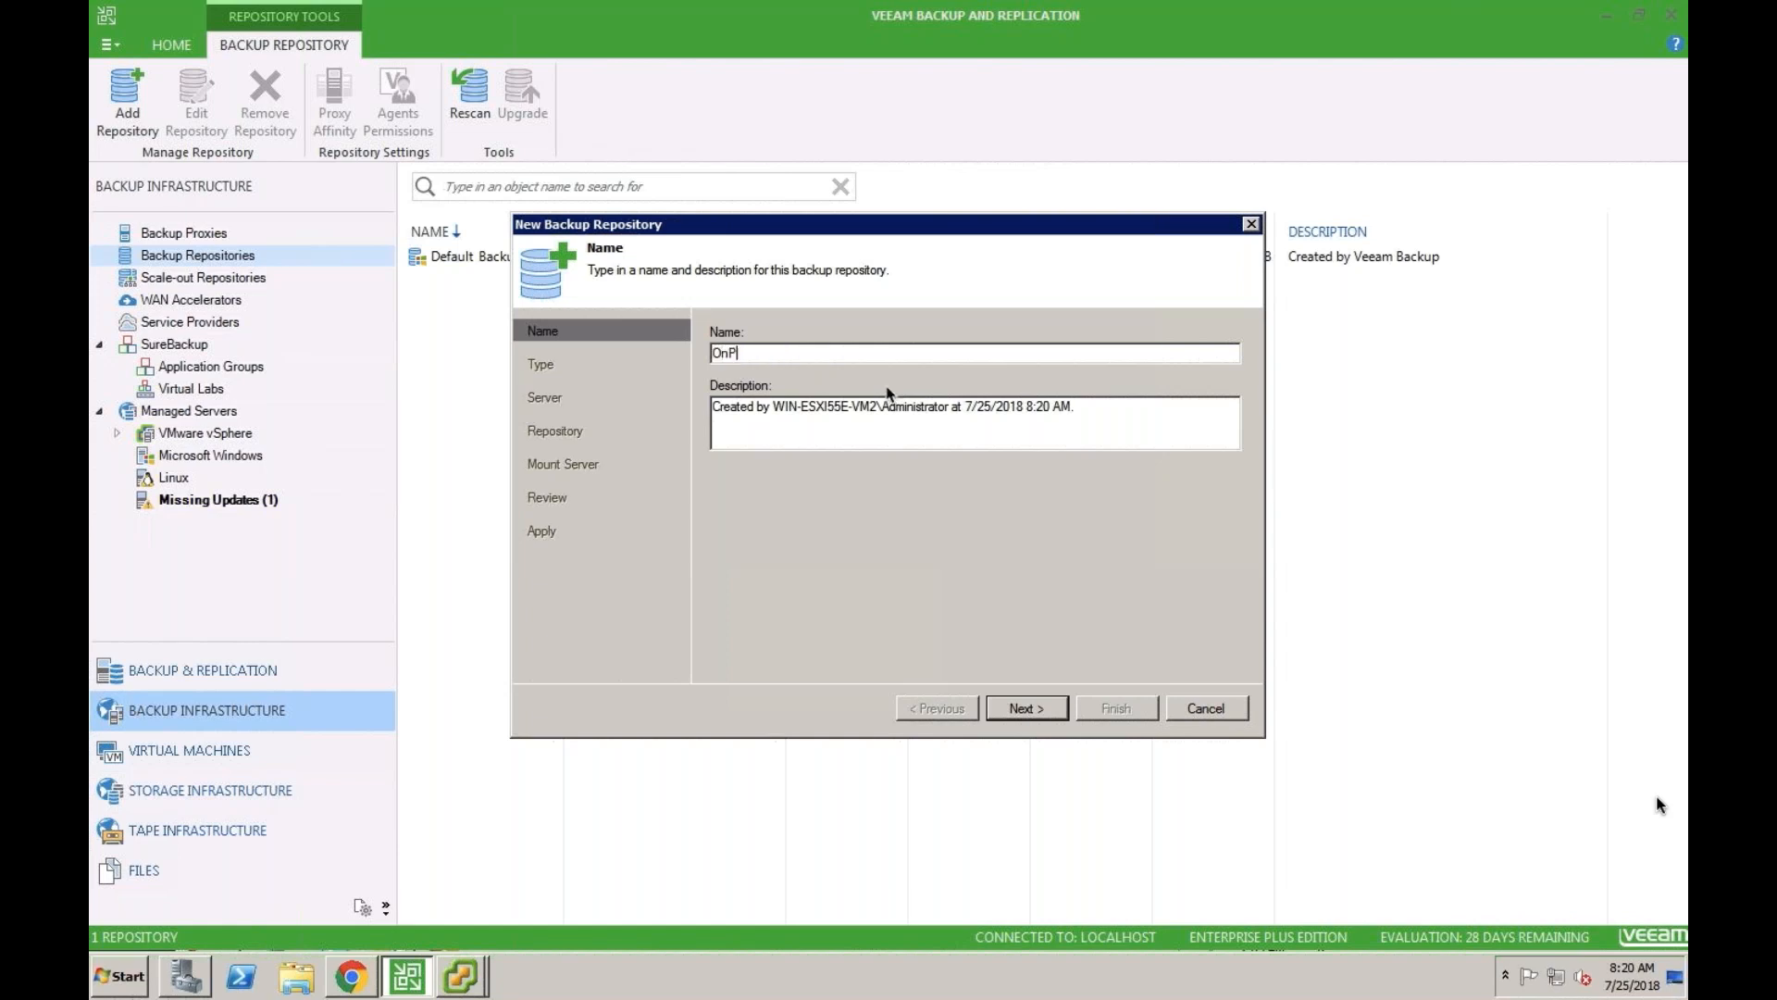
type("remBackupRepo")
key("Return")
left_click(788, 412)
key("Return")
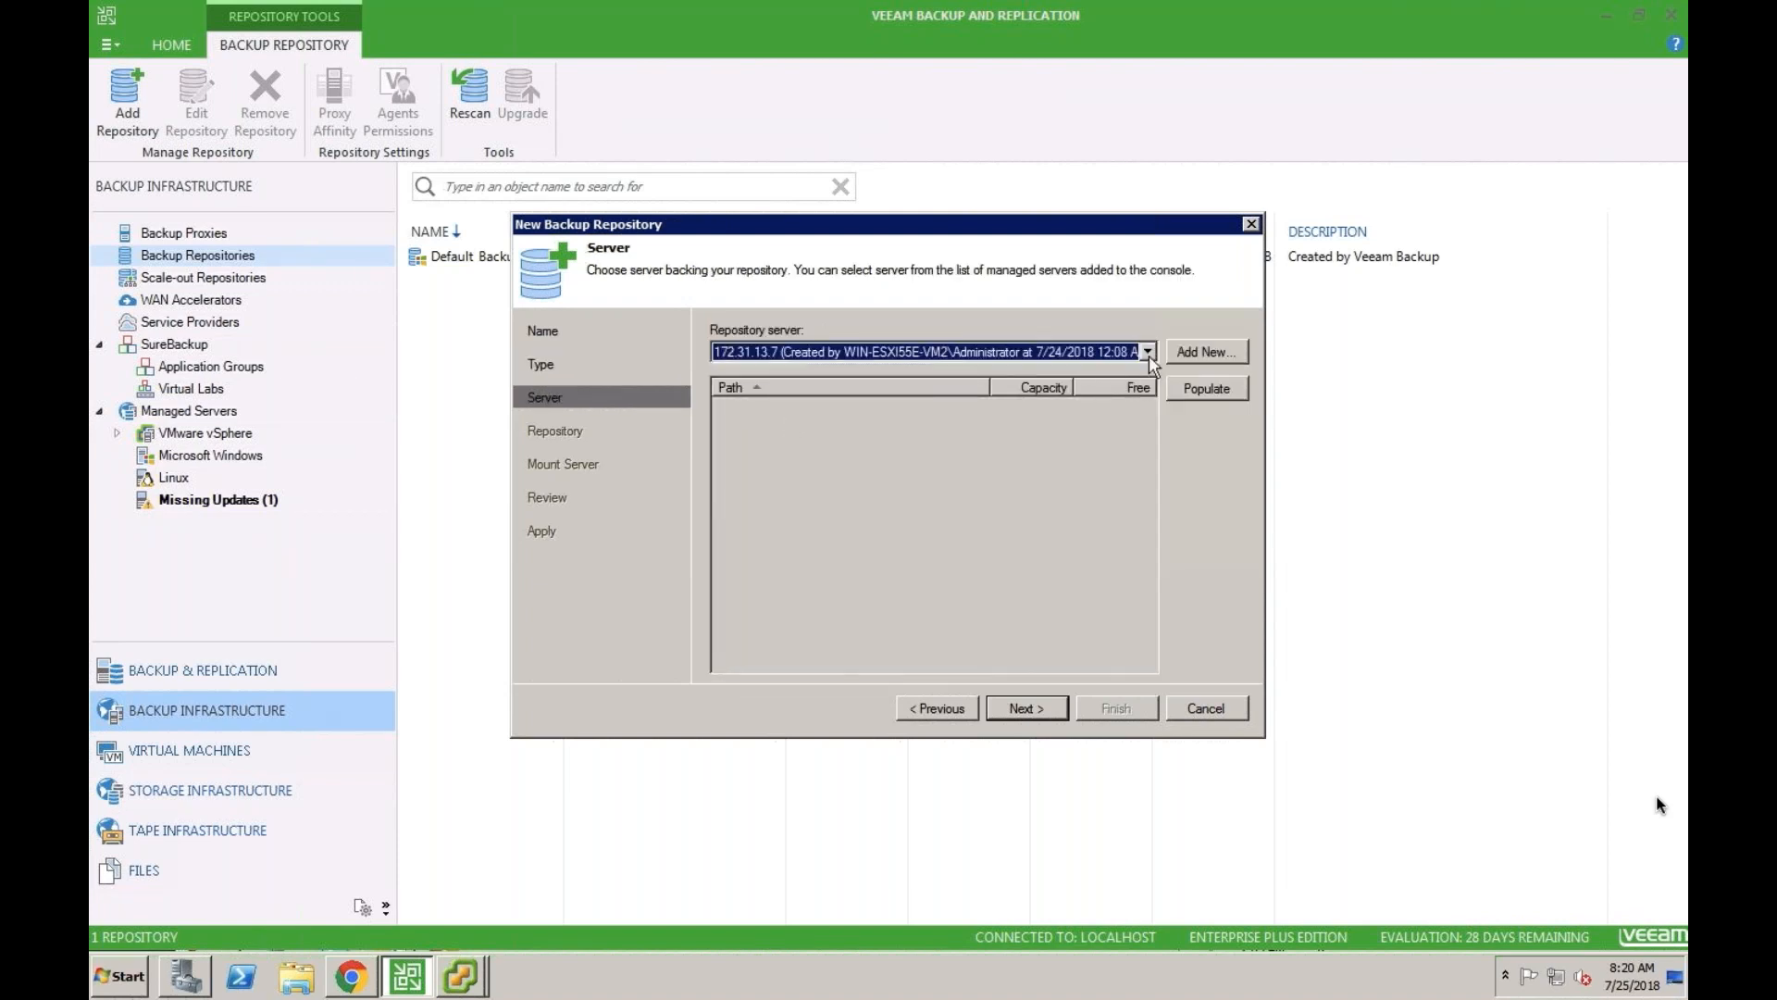
- Start adding a new Linux server for the repository, and get rovercvm1's full host name with the hostname command in Terminal
left_click(1202, 354)
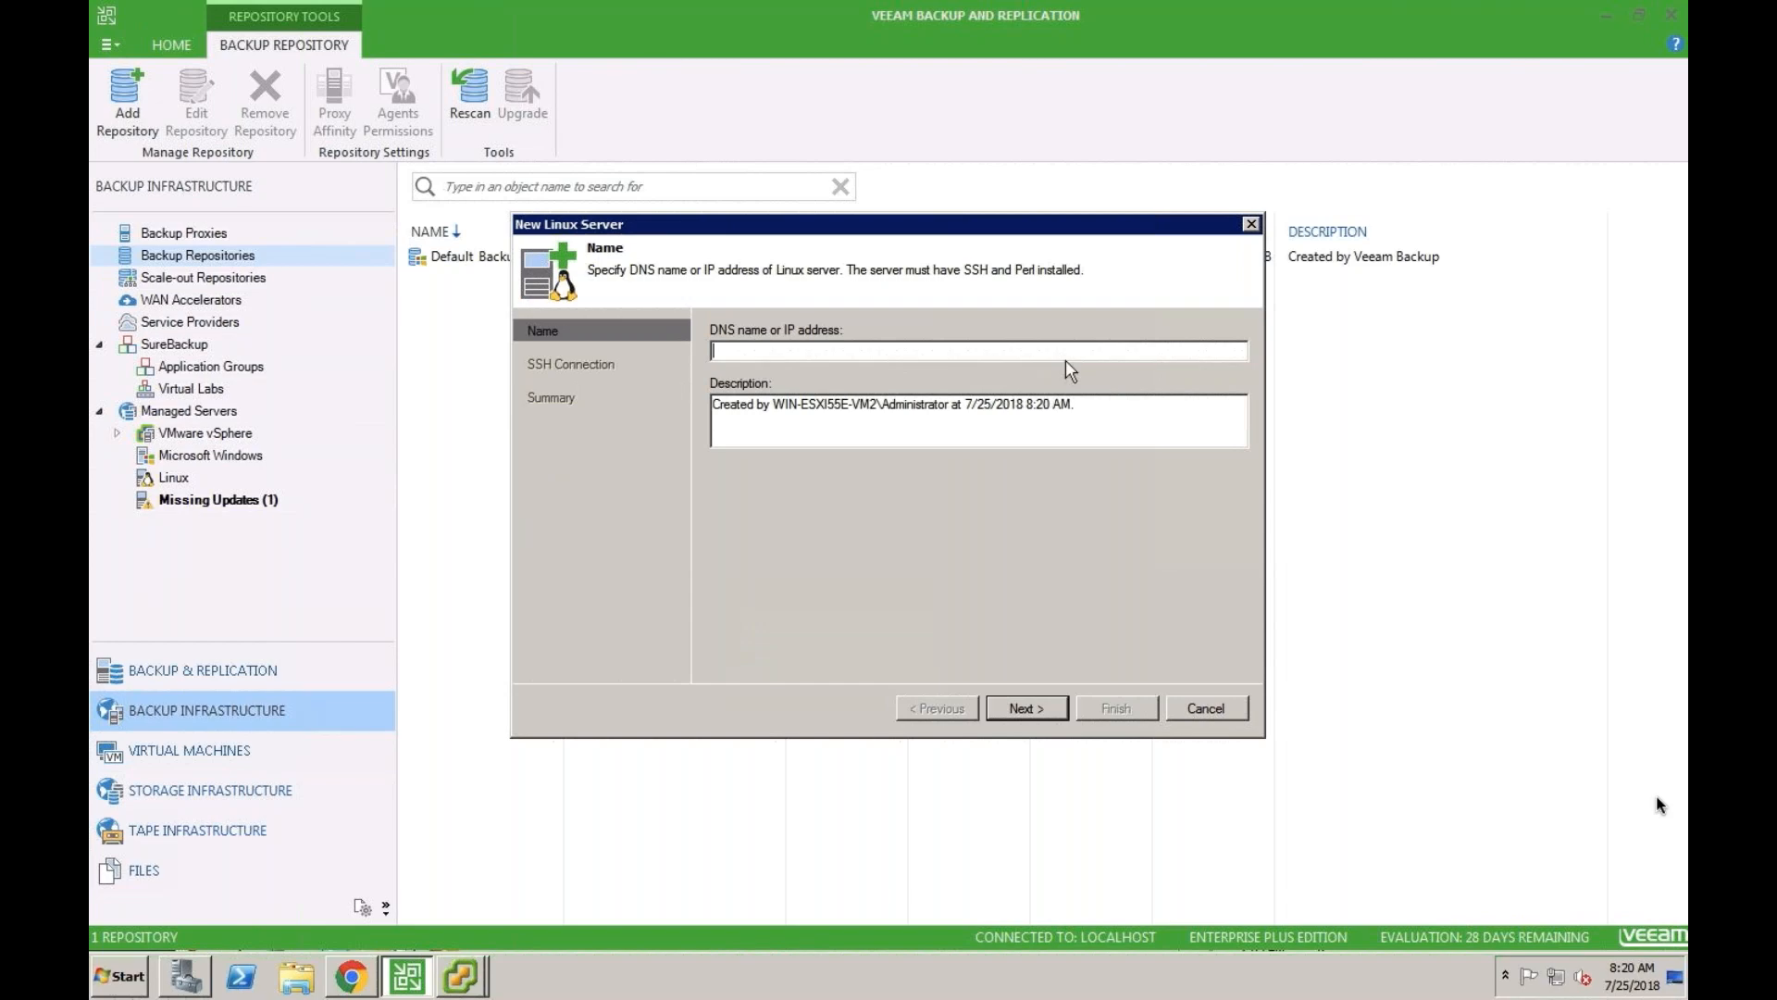
key("super+Tab")
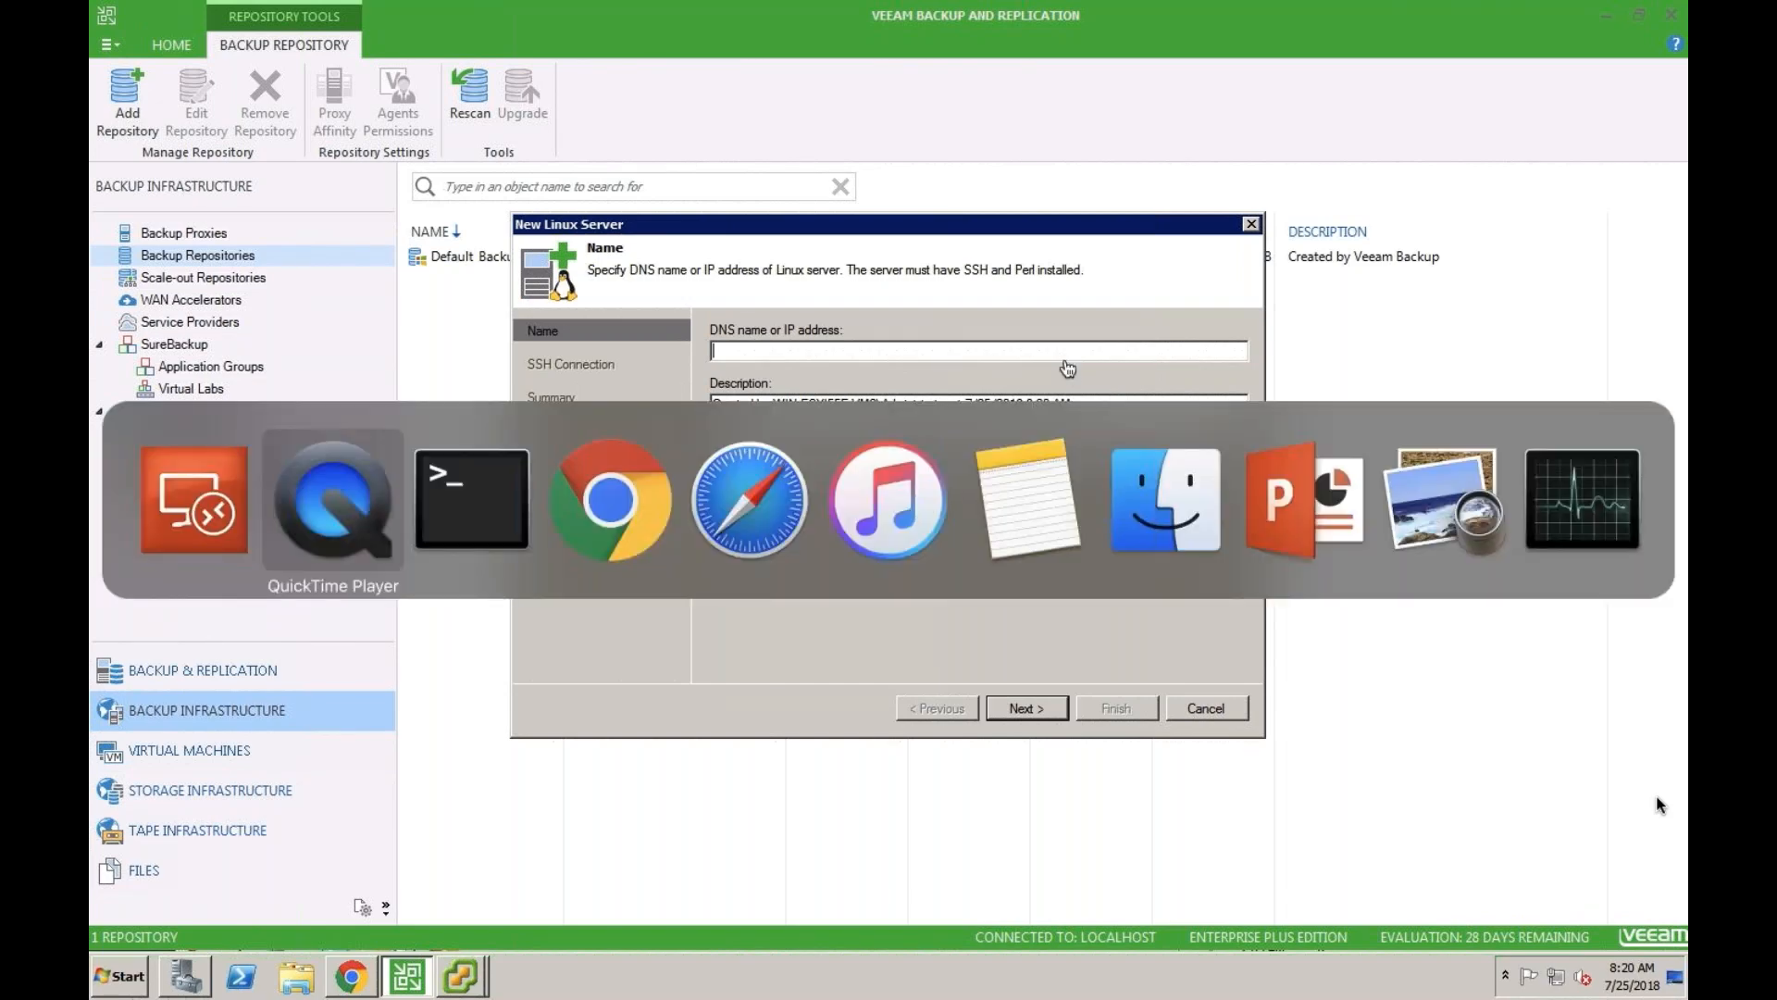
key("super+Tab")
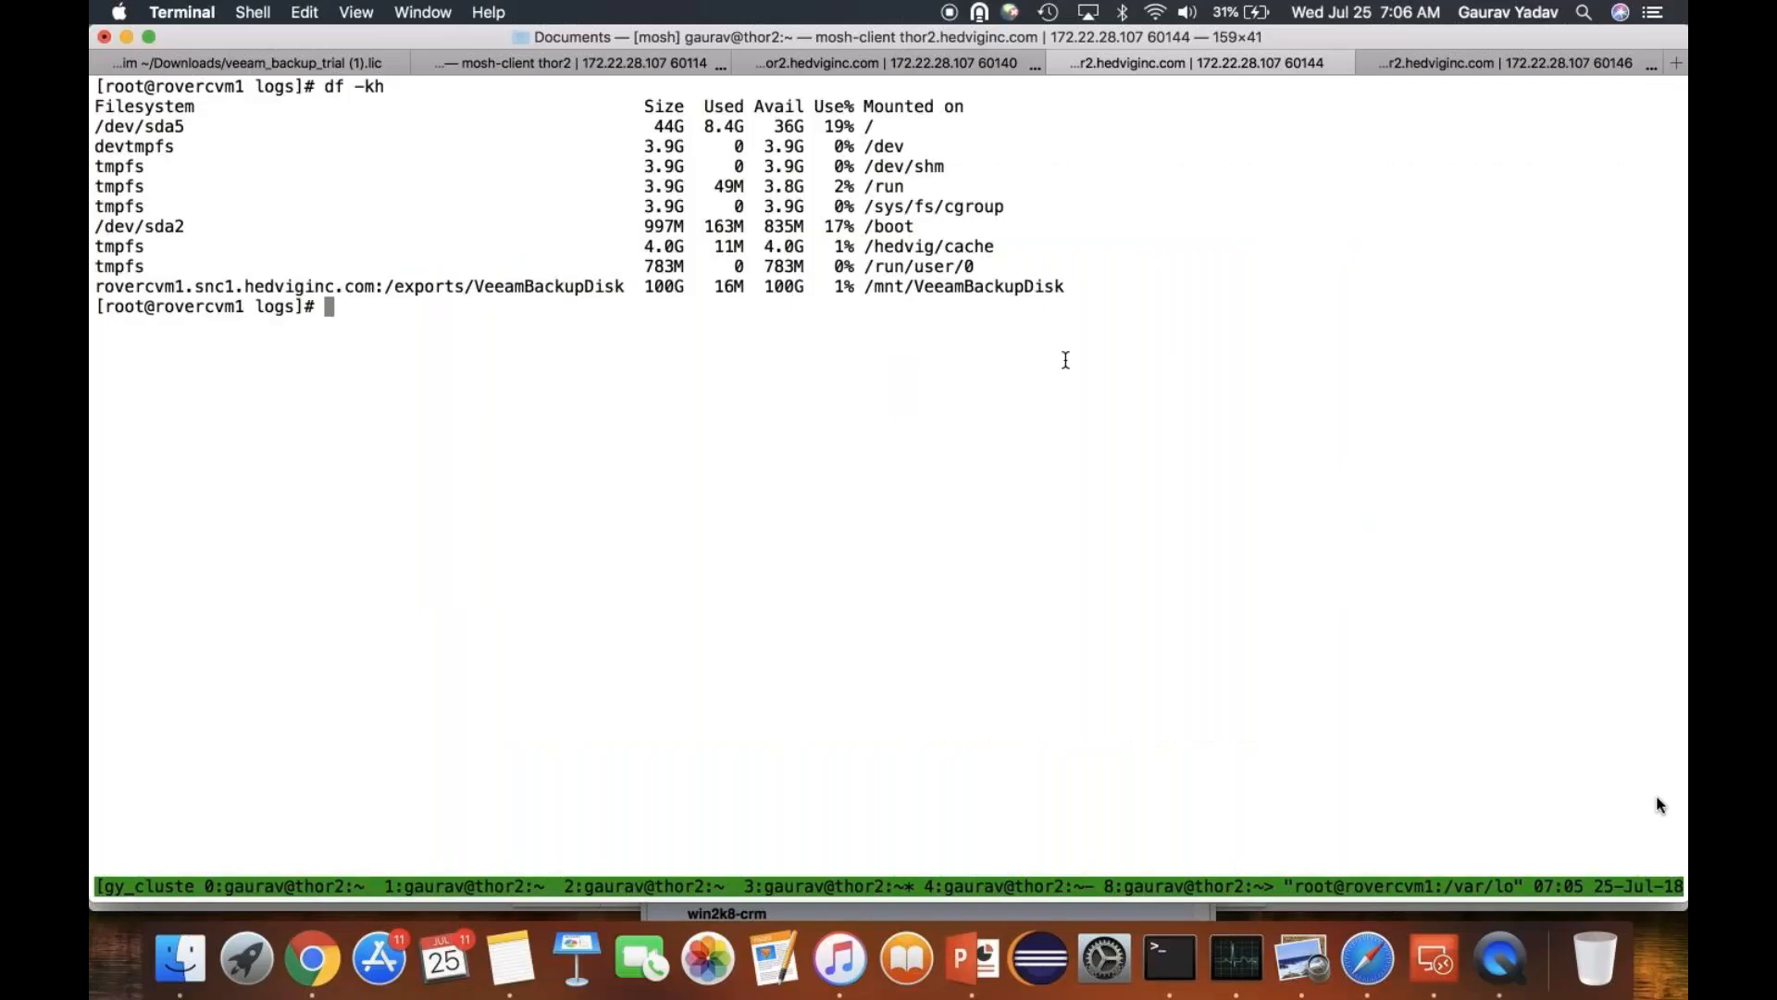
type("hostname")
key("Return")
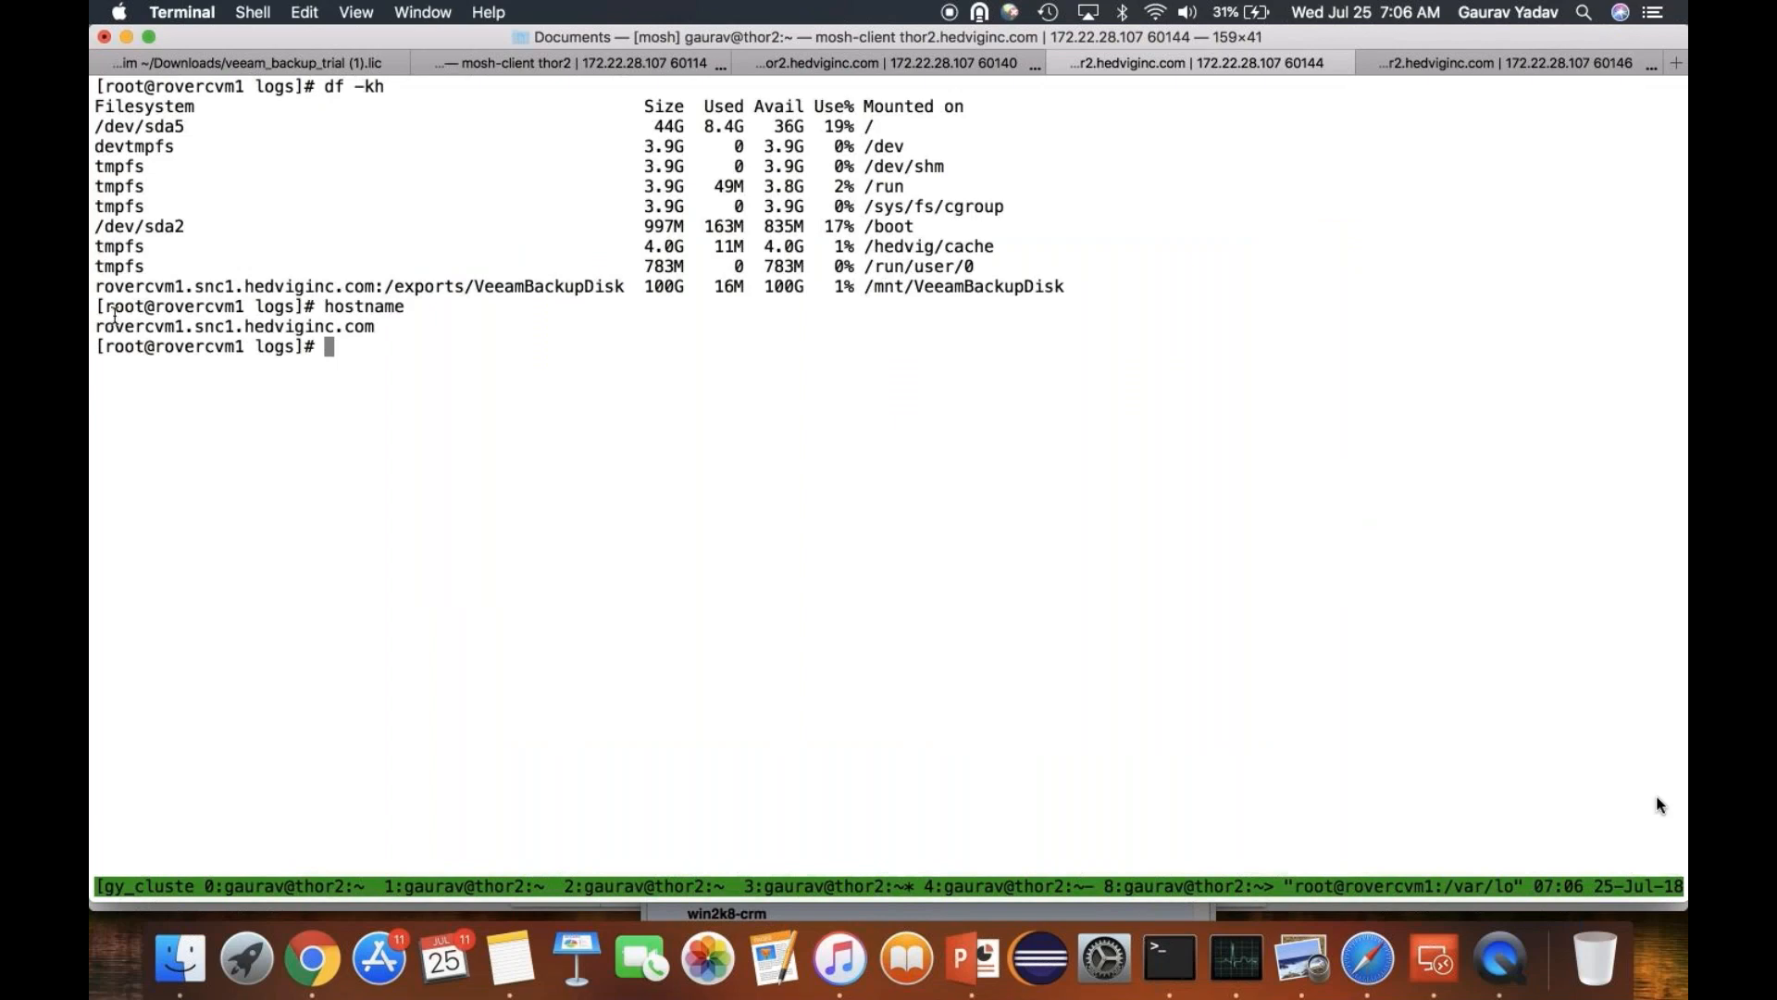
left_click_drag(101, 324, 400, 325)
- Return to the vsphere remote desktop and set the new Linux server's DNS name to rovercvm1.snc1.hedviginc.com
key("super+Tab")
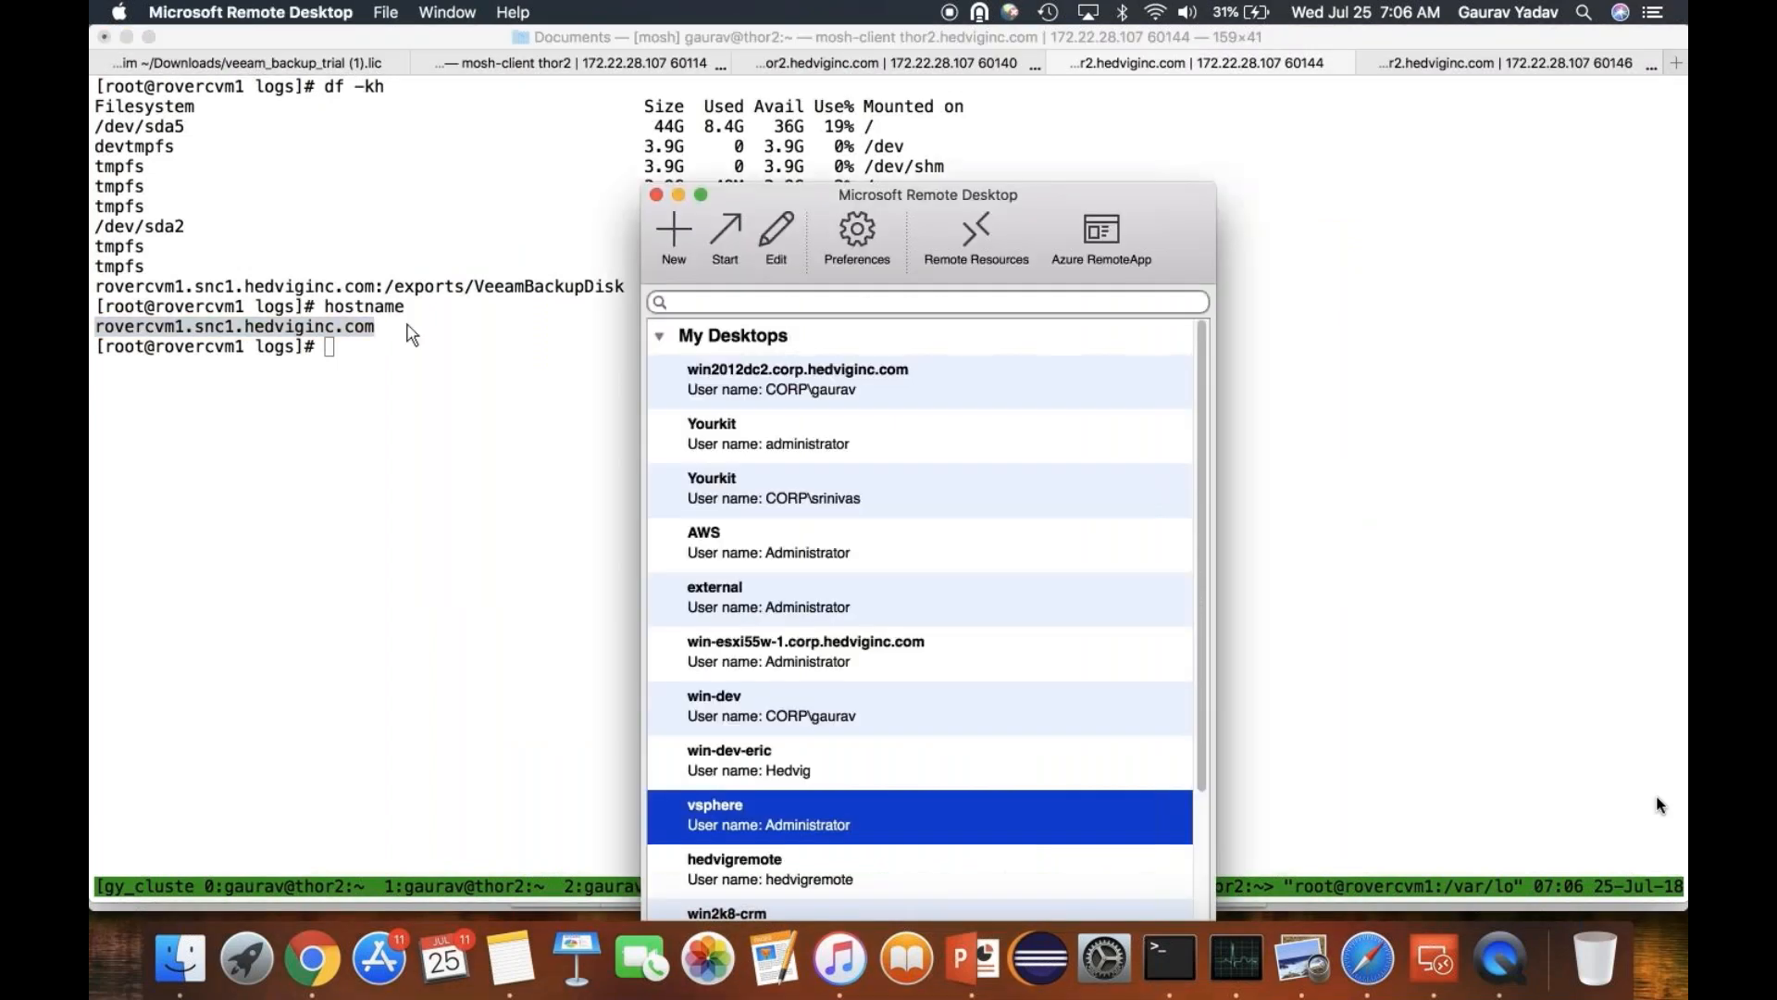
key("ctrl+Up")
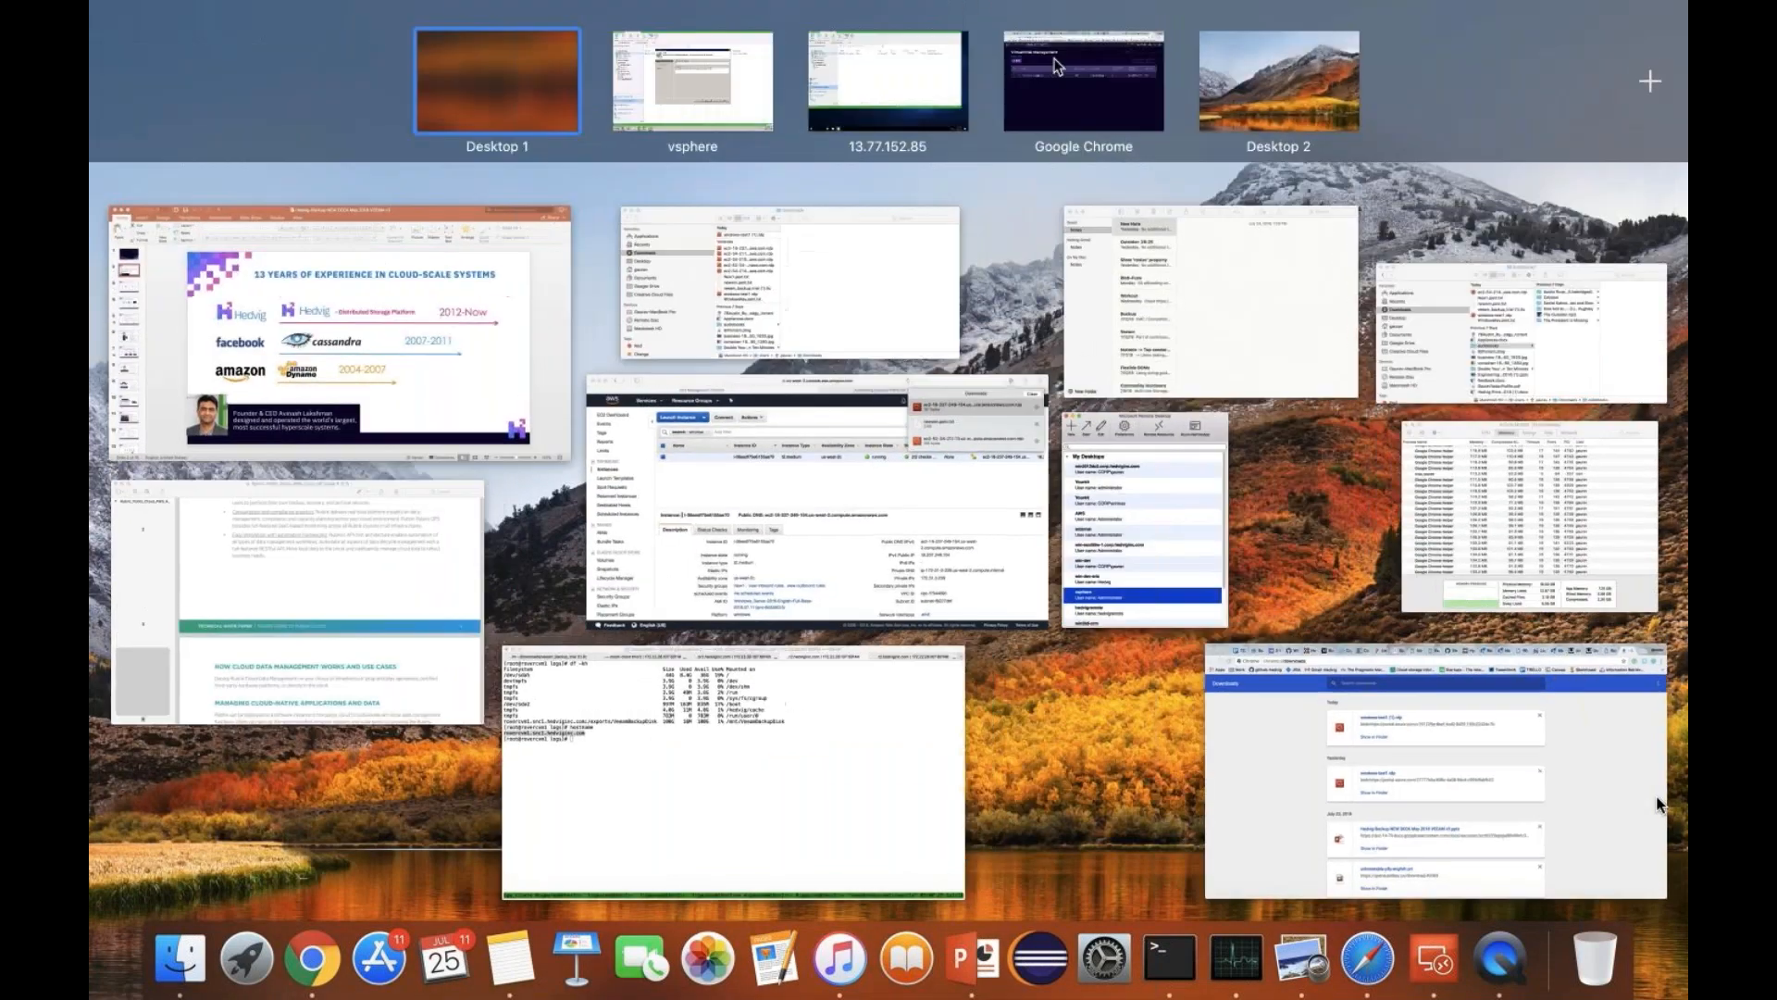
mouse_move(1038, 72)
left_click(740, 94)
key("ctrl+v")
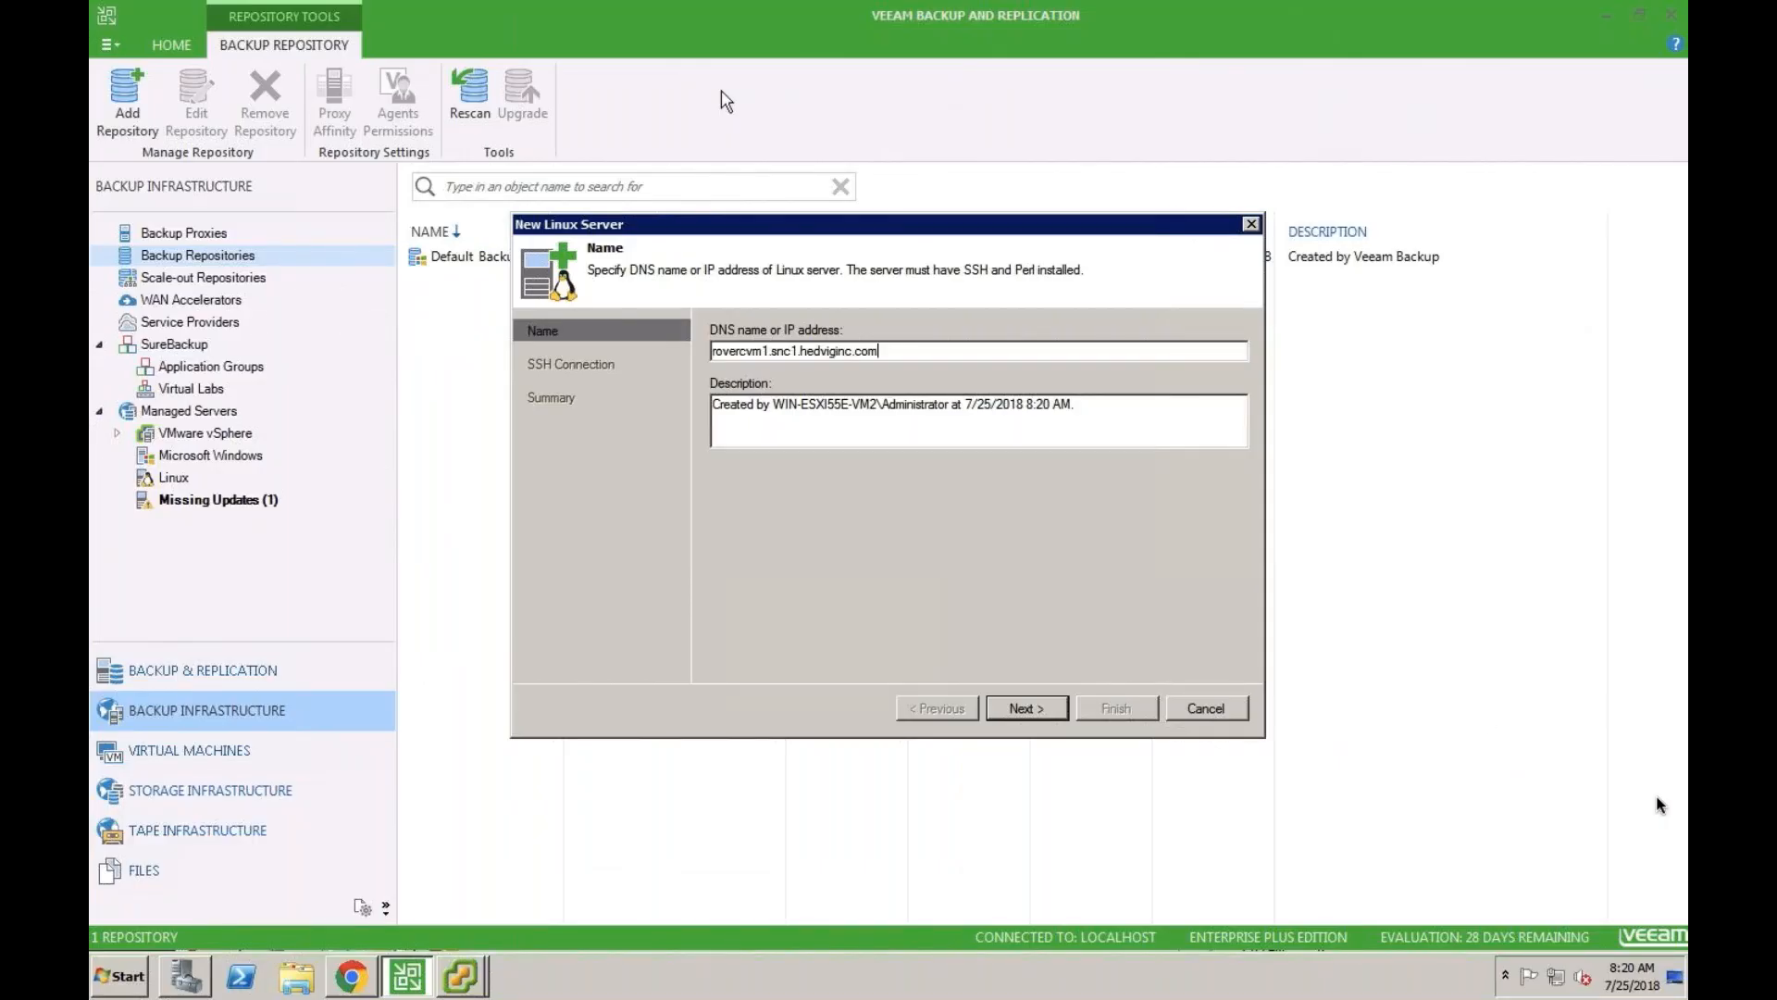
key("Return")
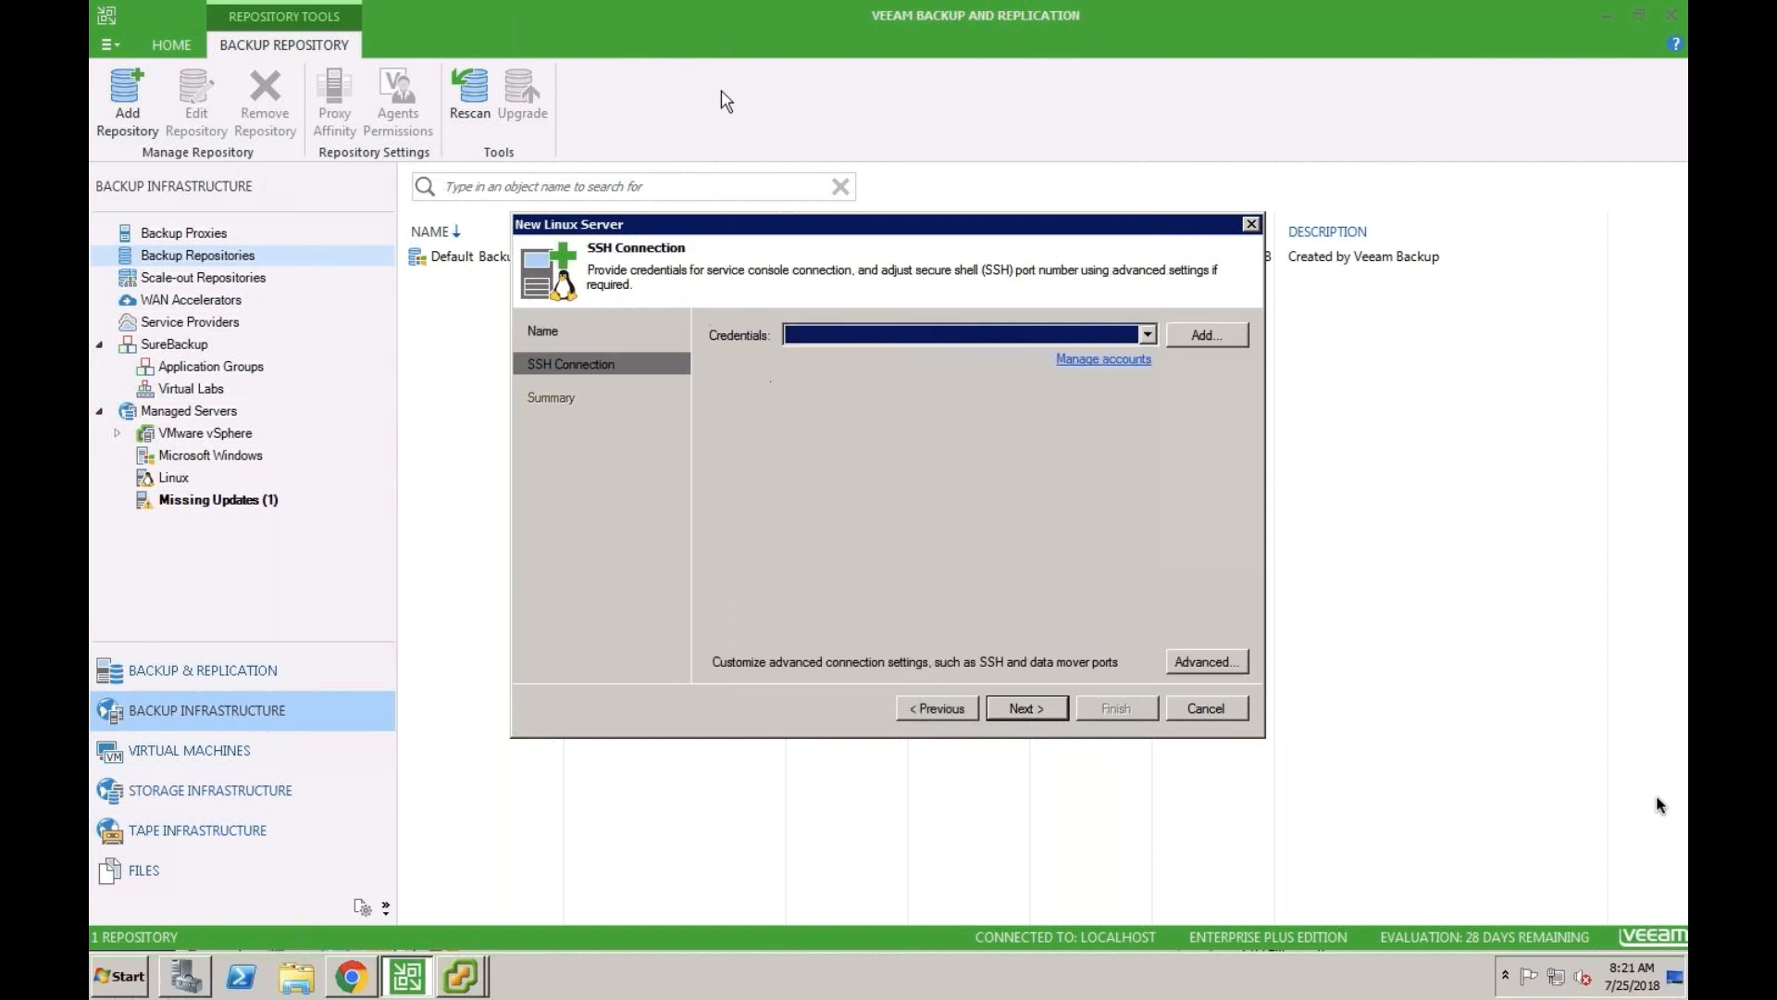
- Add a Linux account as SSH credentials with username root and the account password
left_click(1214, 331)
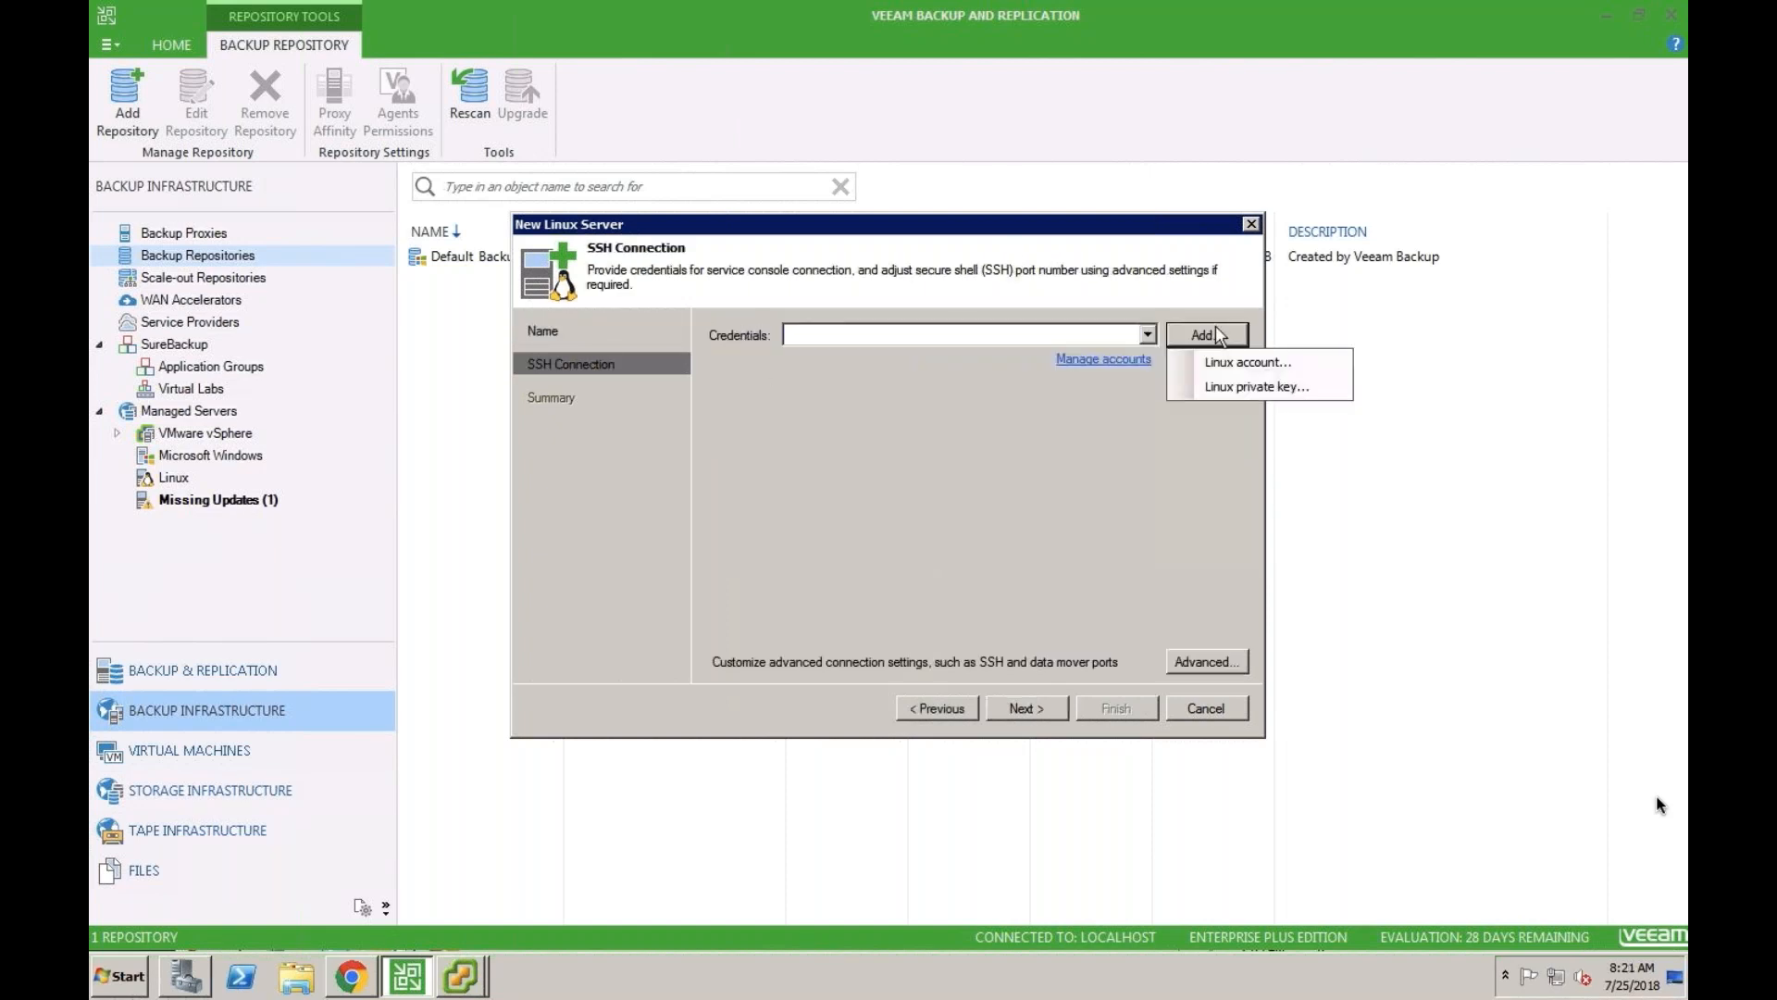
left_click(1203, 360)
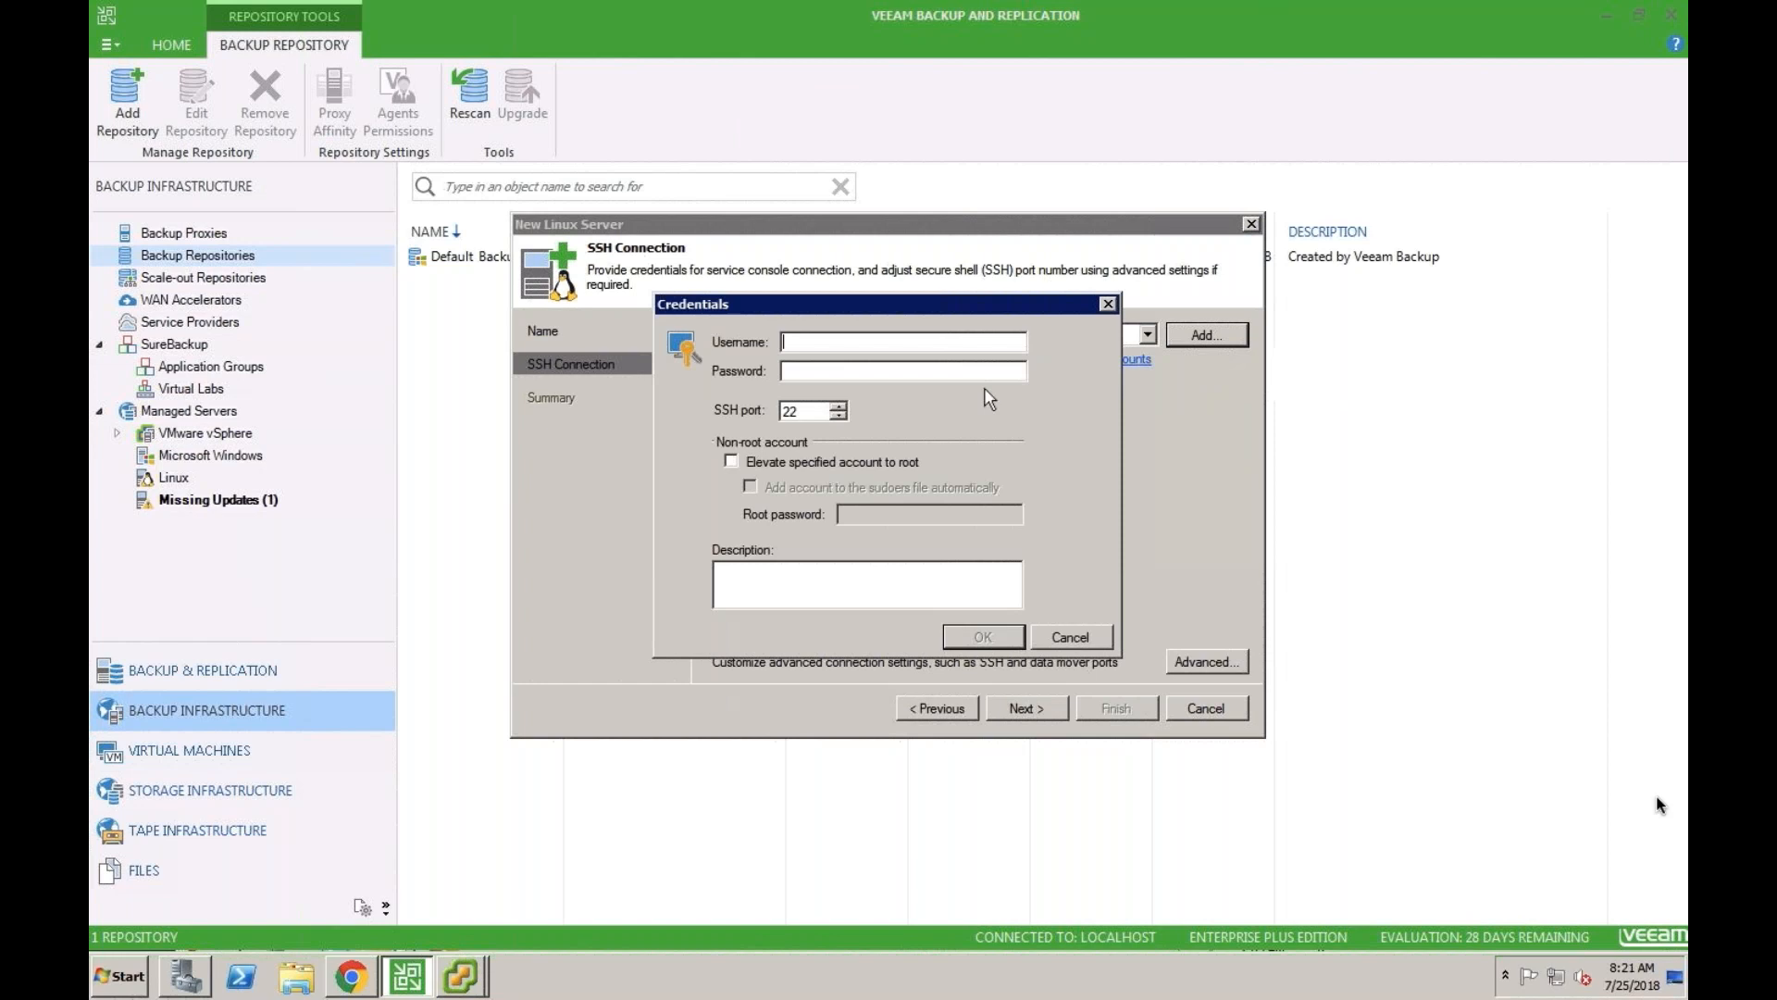
type("root")
key("Tab")
type("********")
key("Return")
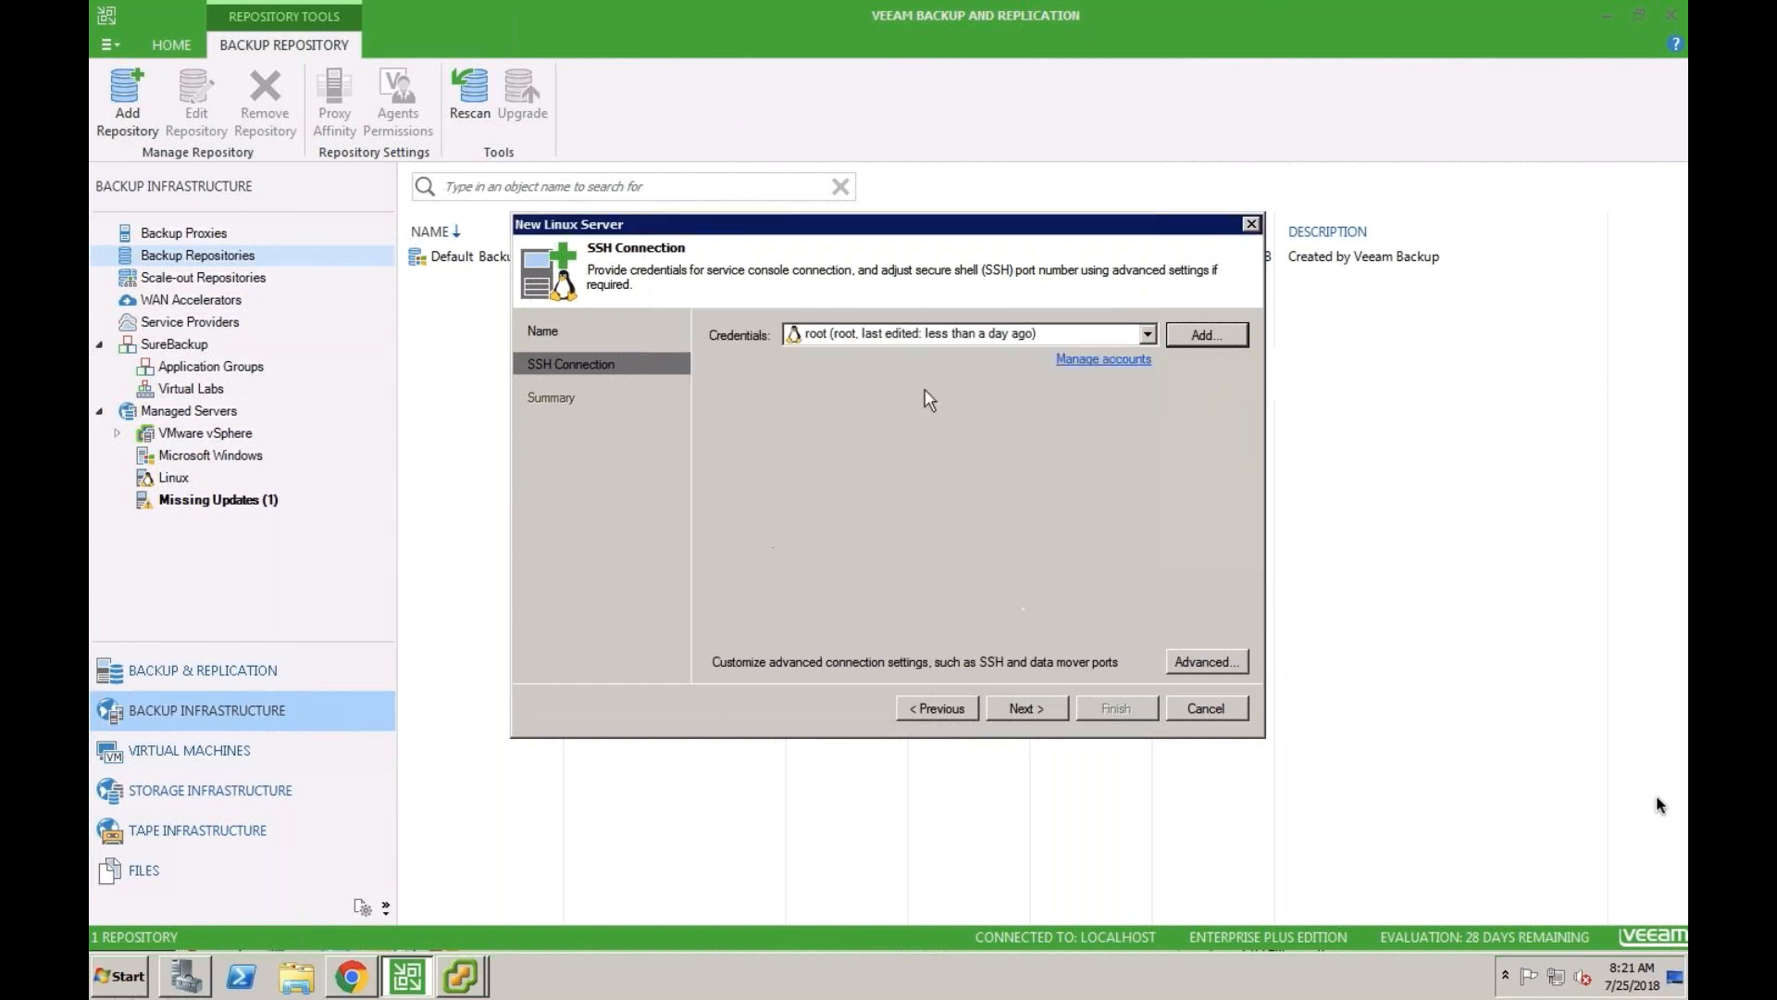
- Trust the SSH key fingerprint of rovercvm1 and finish adding the Linux server
left_click(1029, 706)
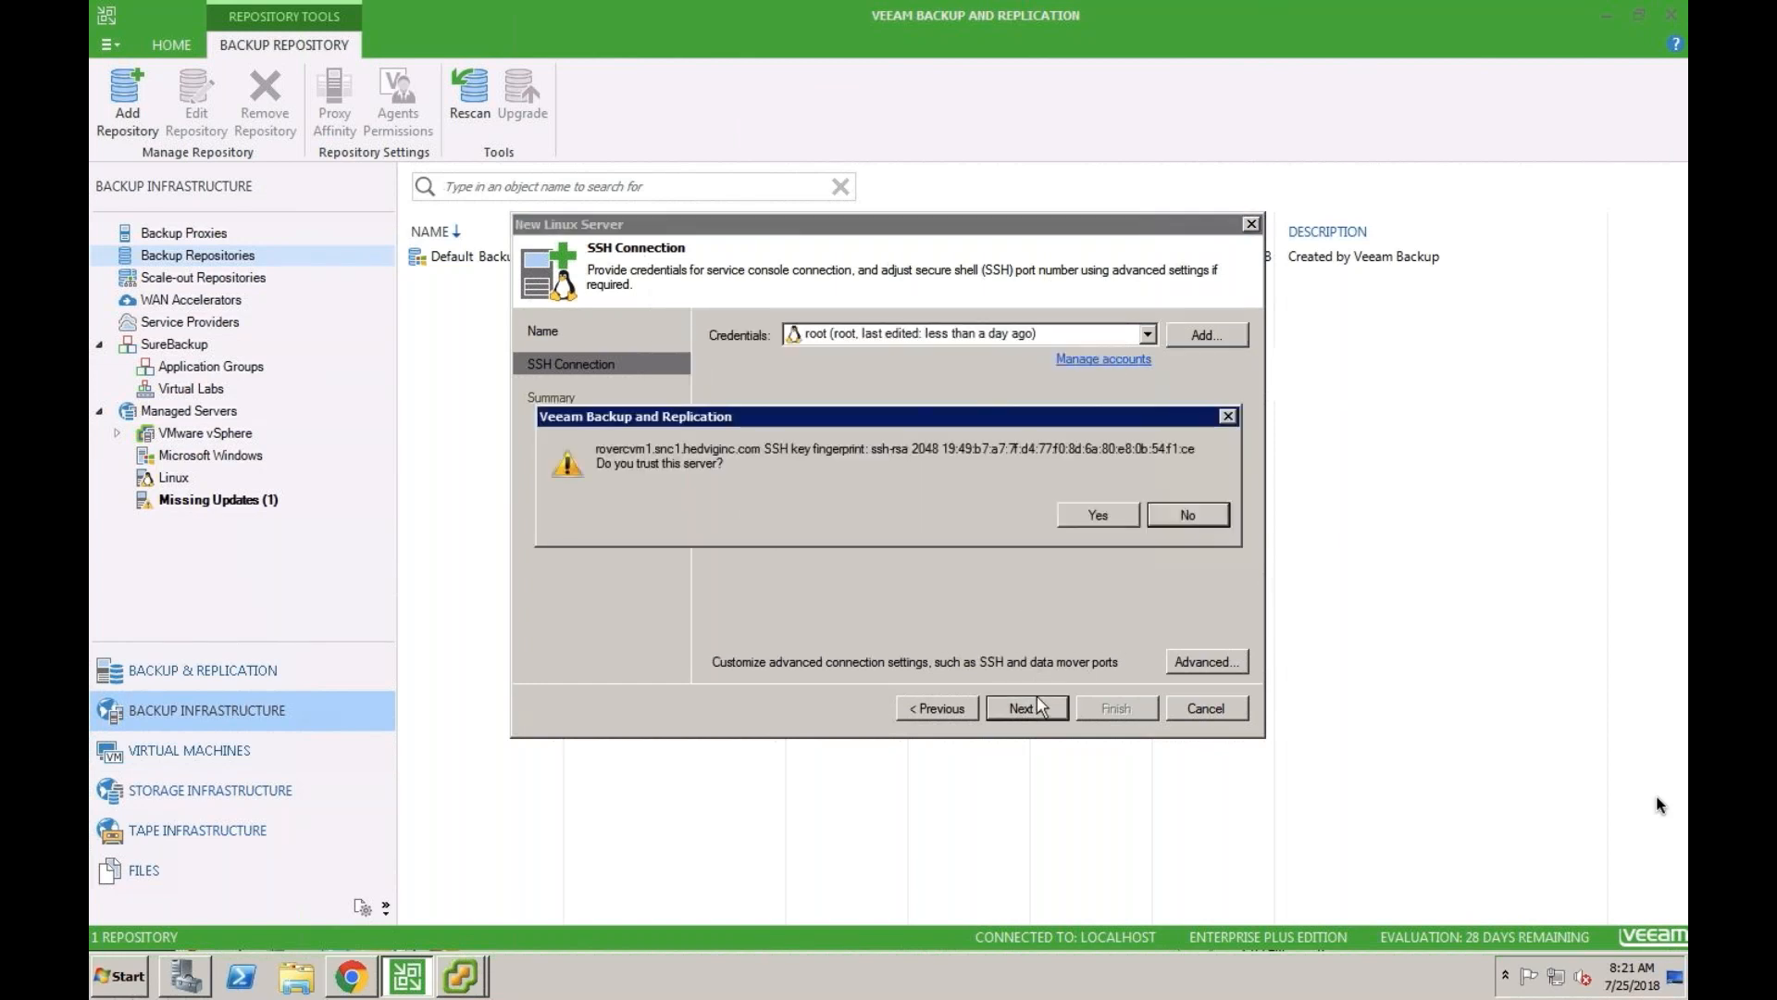
left_click(1099, 515)
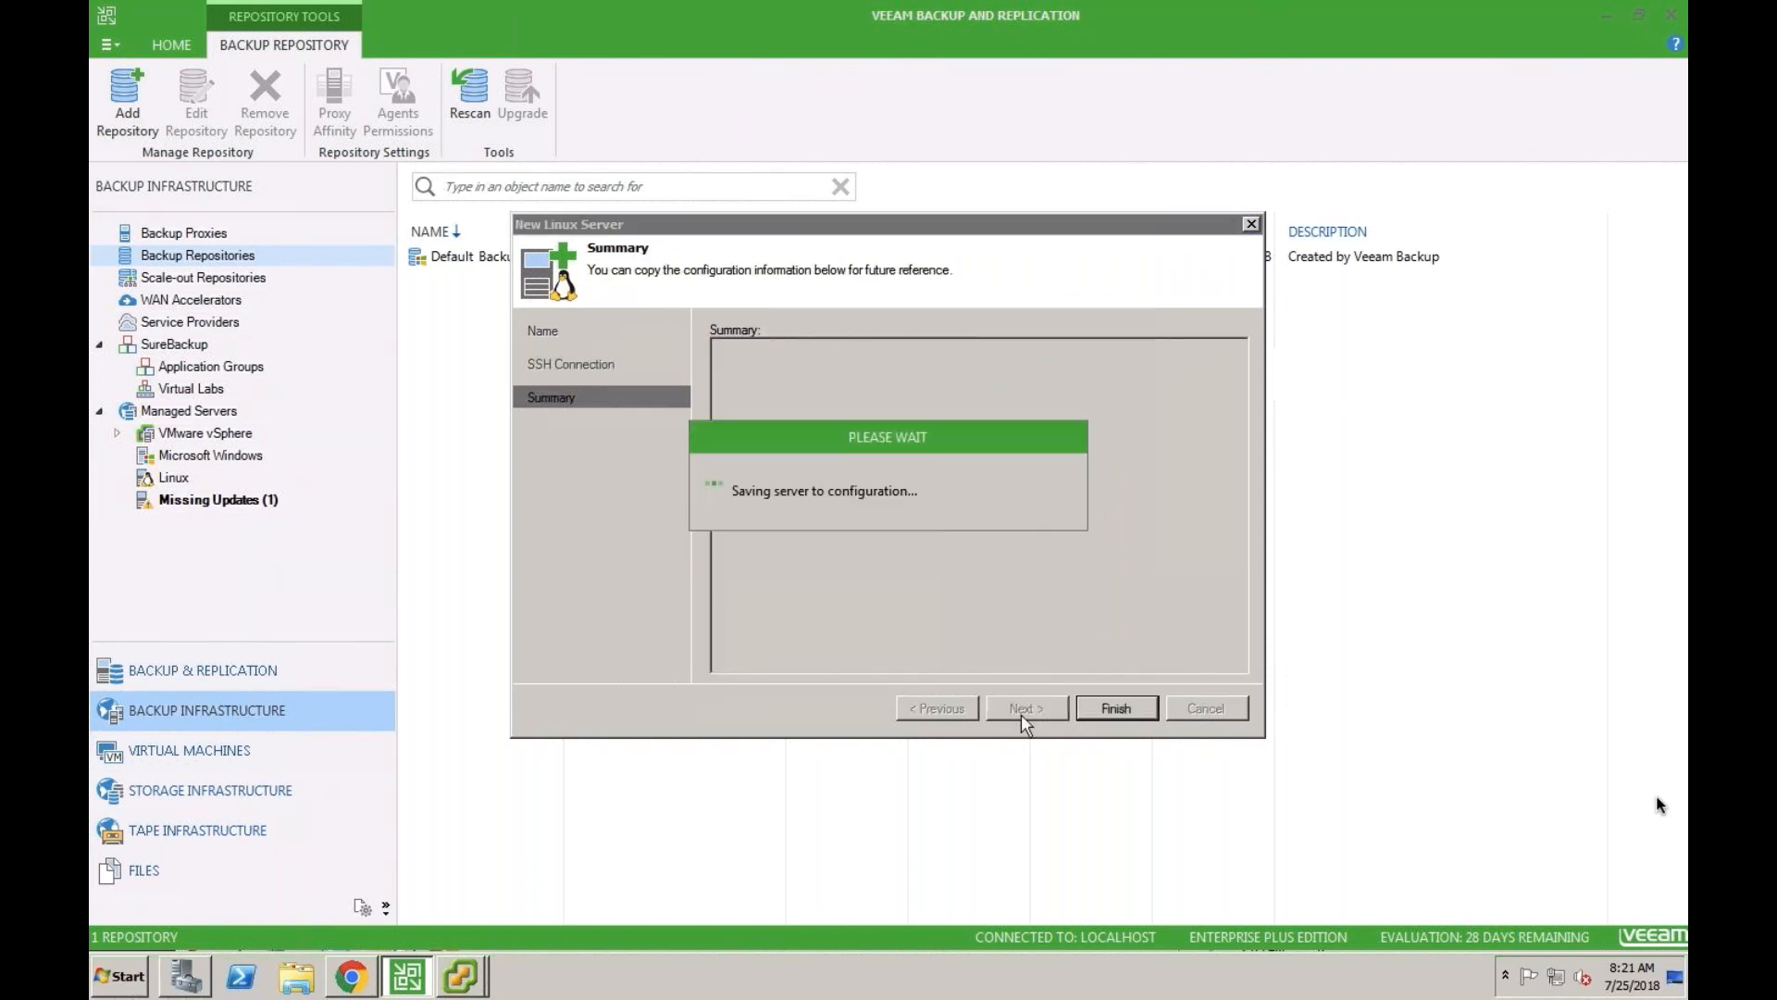
left_click(1103, 705)
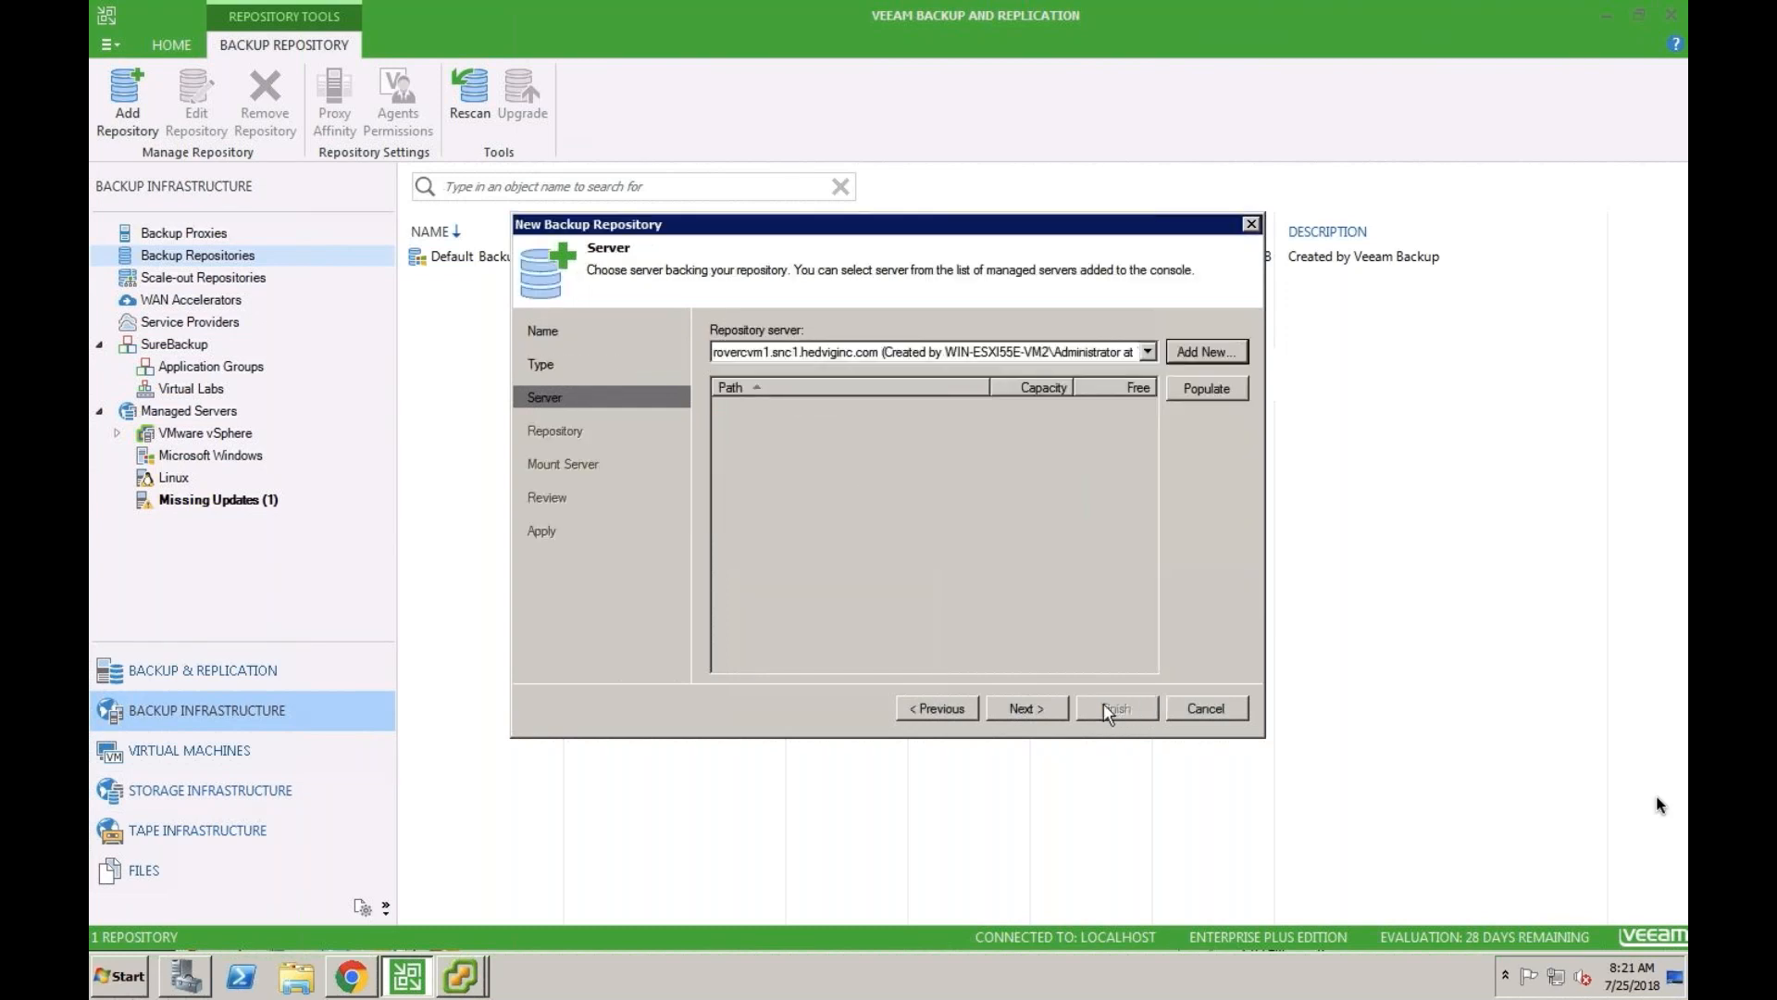
- Proceed with rovercvm1 as the repository server and set the repository's folder path to /mnt/VeeamBackupDisk
left_click(1025, 707)
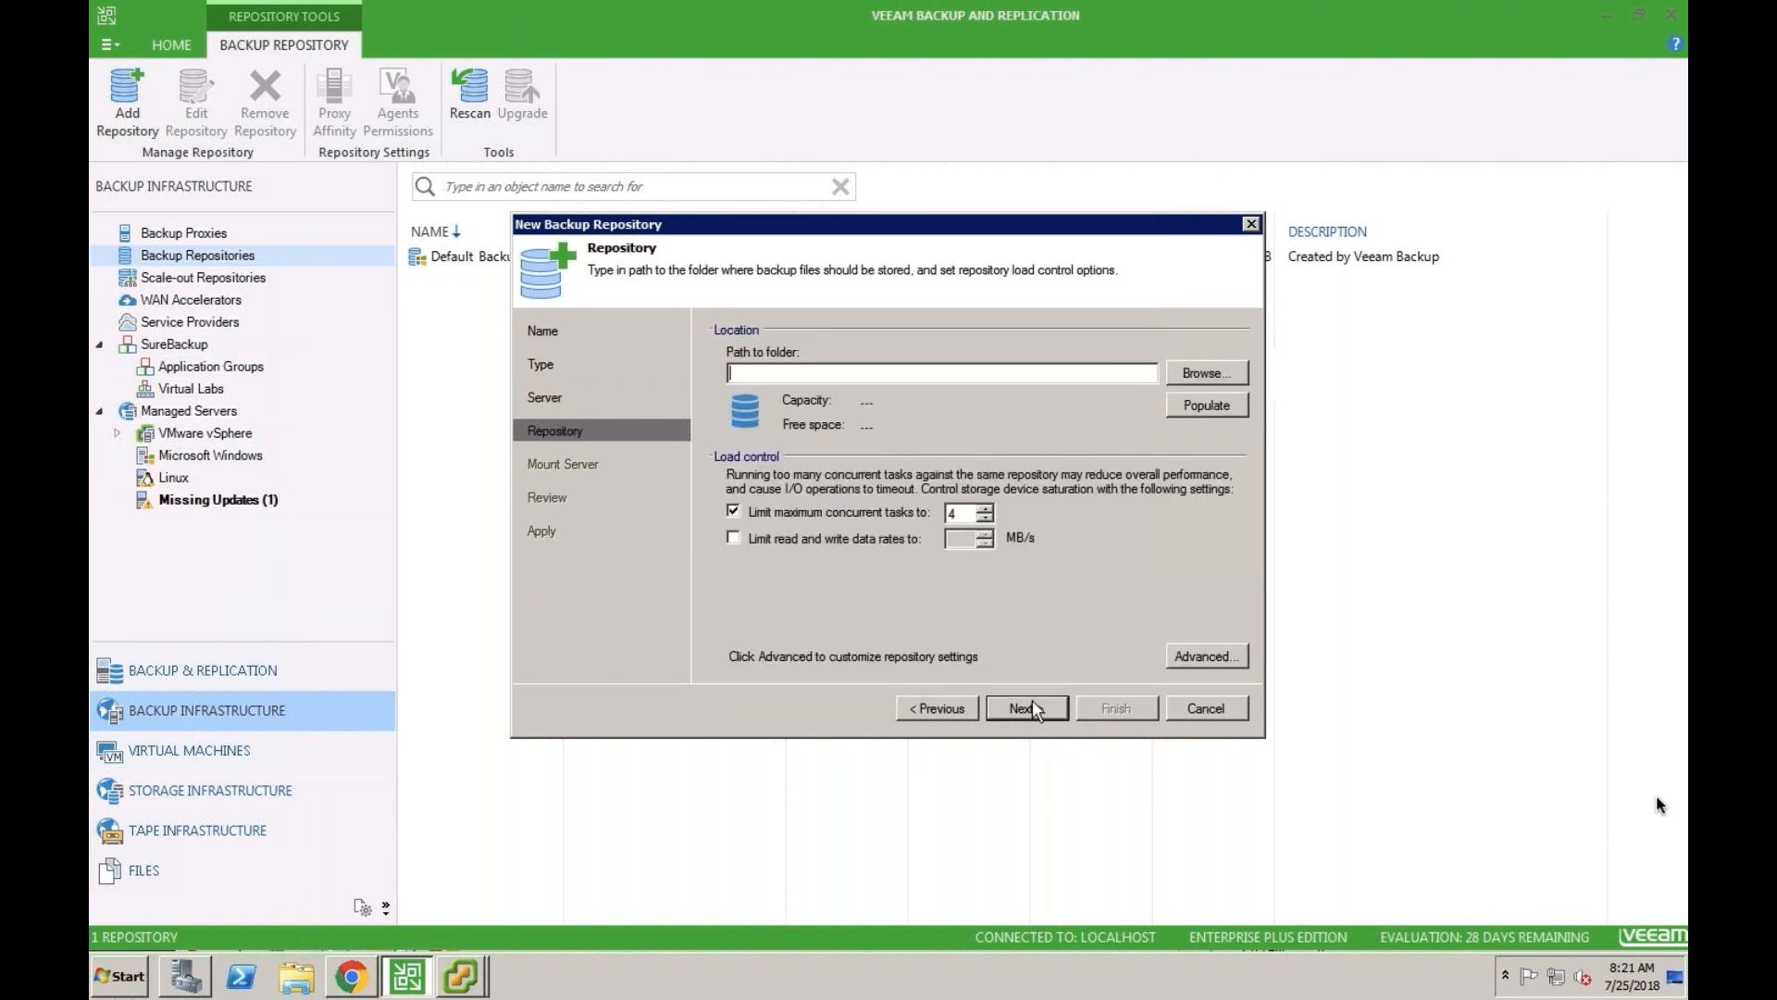
left_click(1189, 373)
left_click(709, 279)
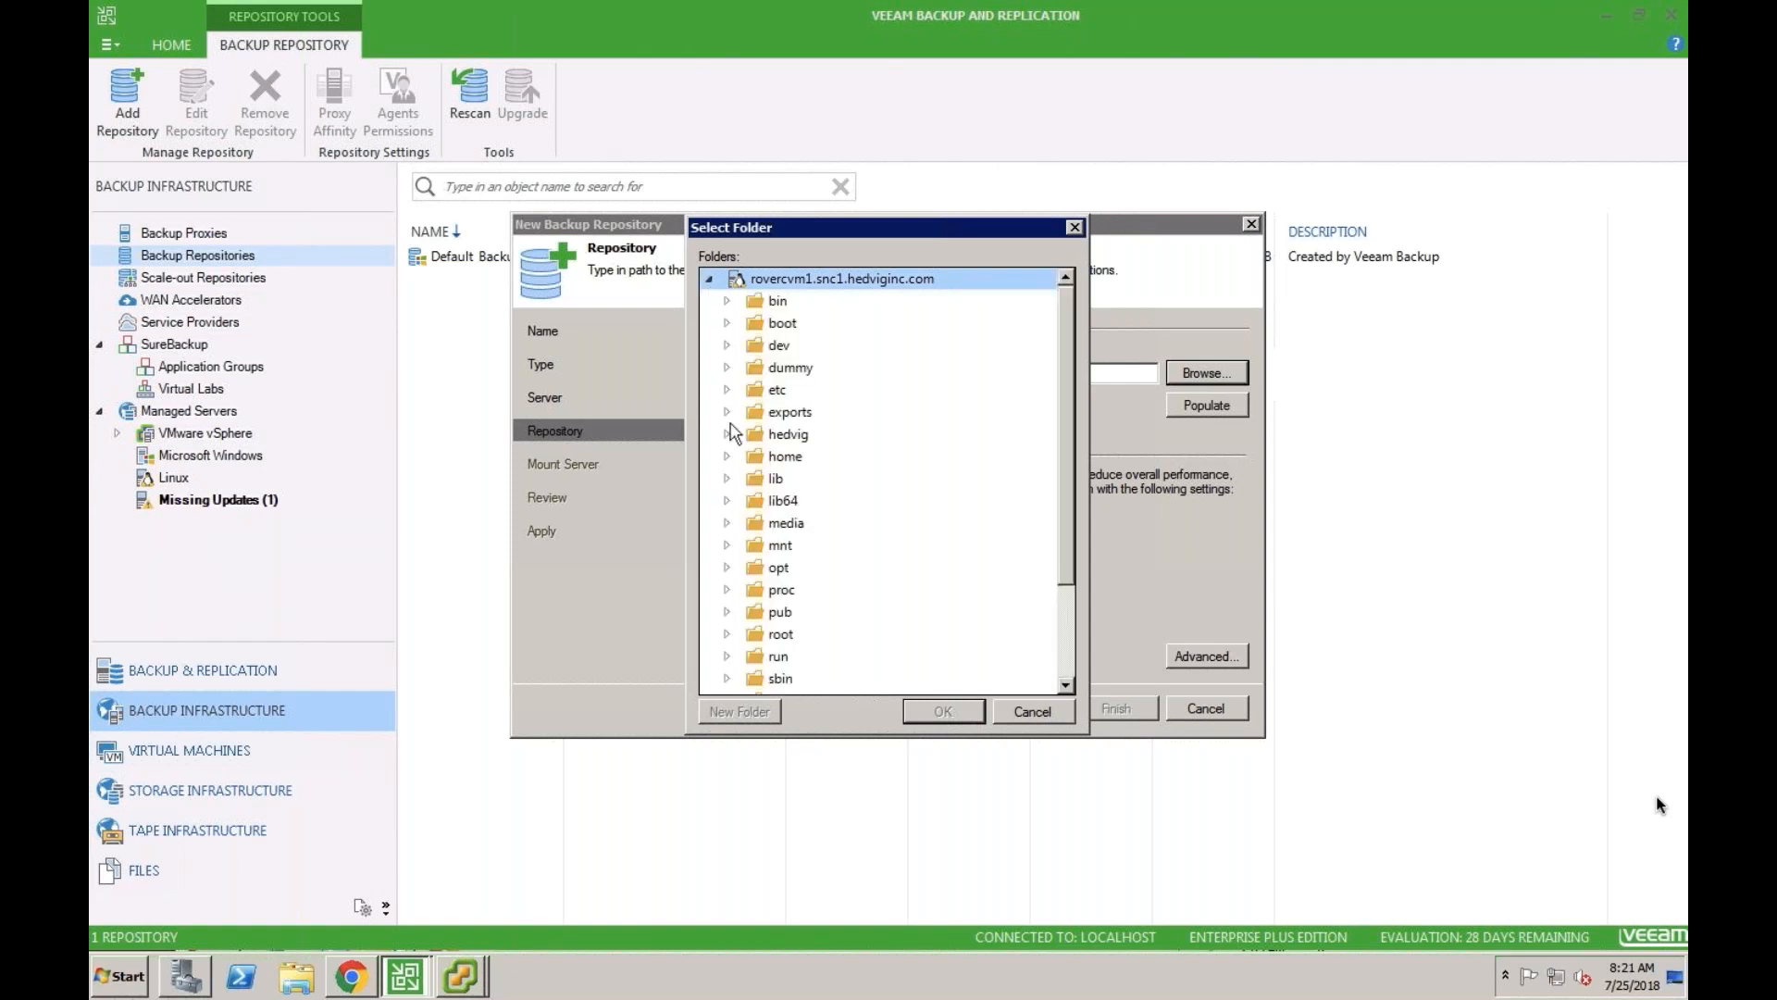
left_click(727, 546)
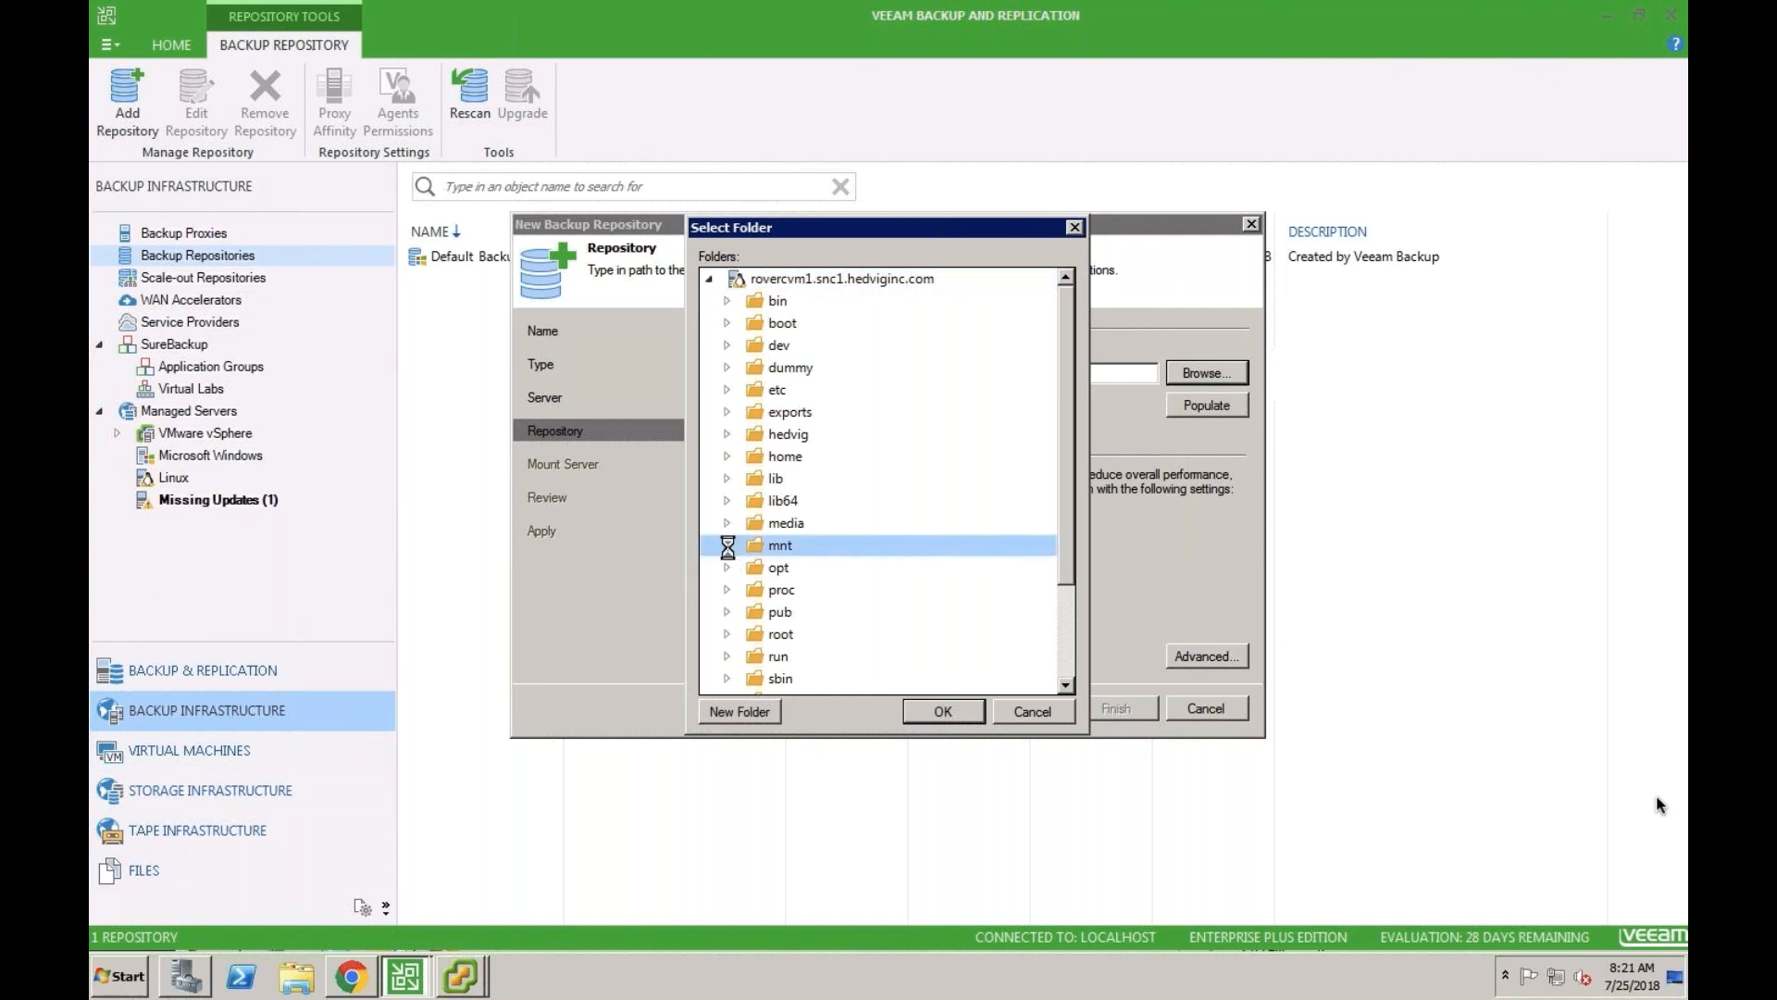
left_click(794, 568)
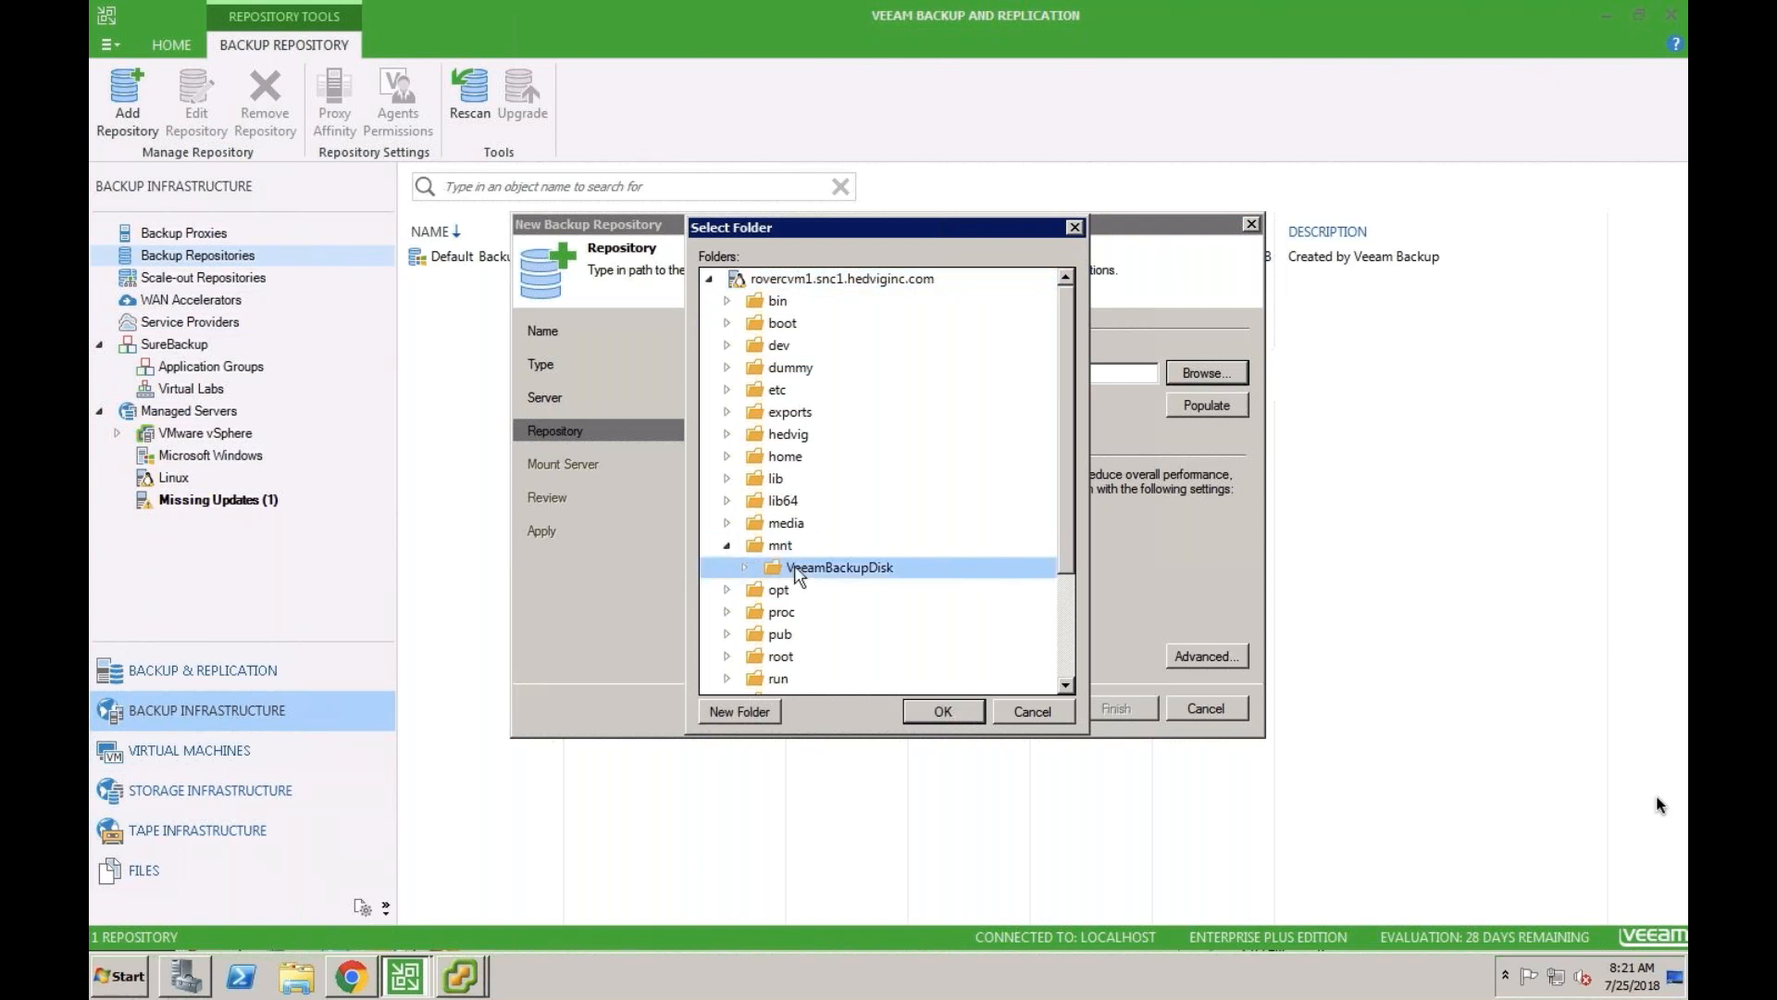
left_click(931, 707)
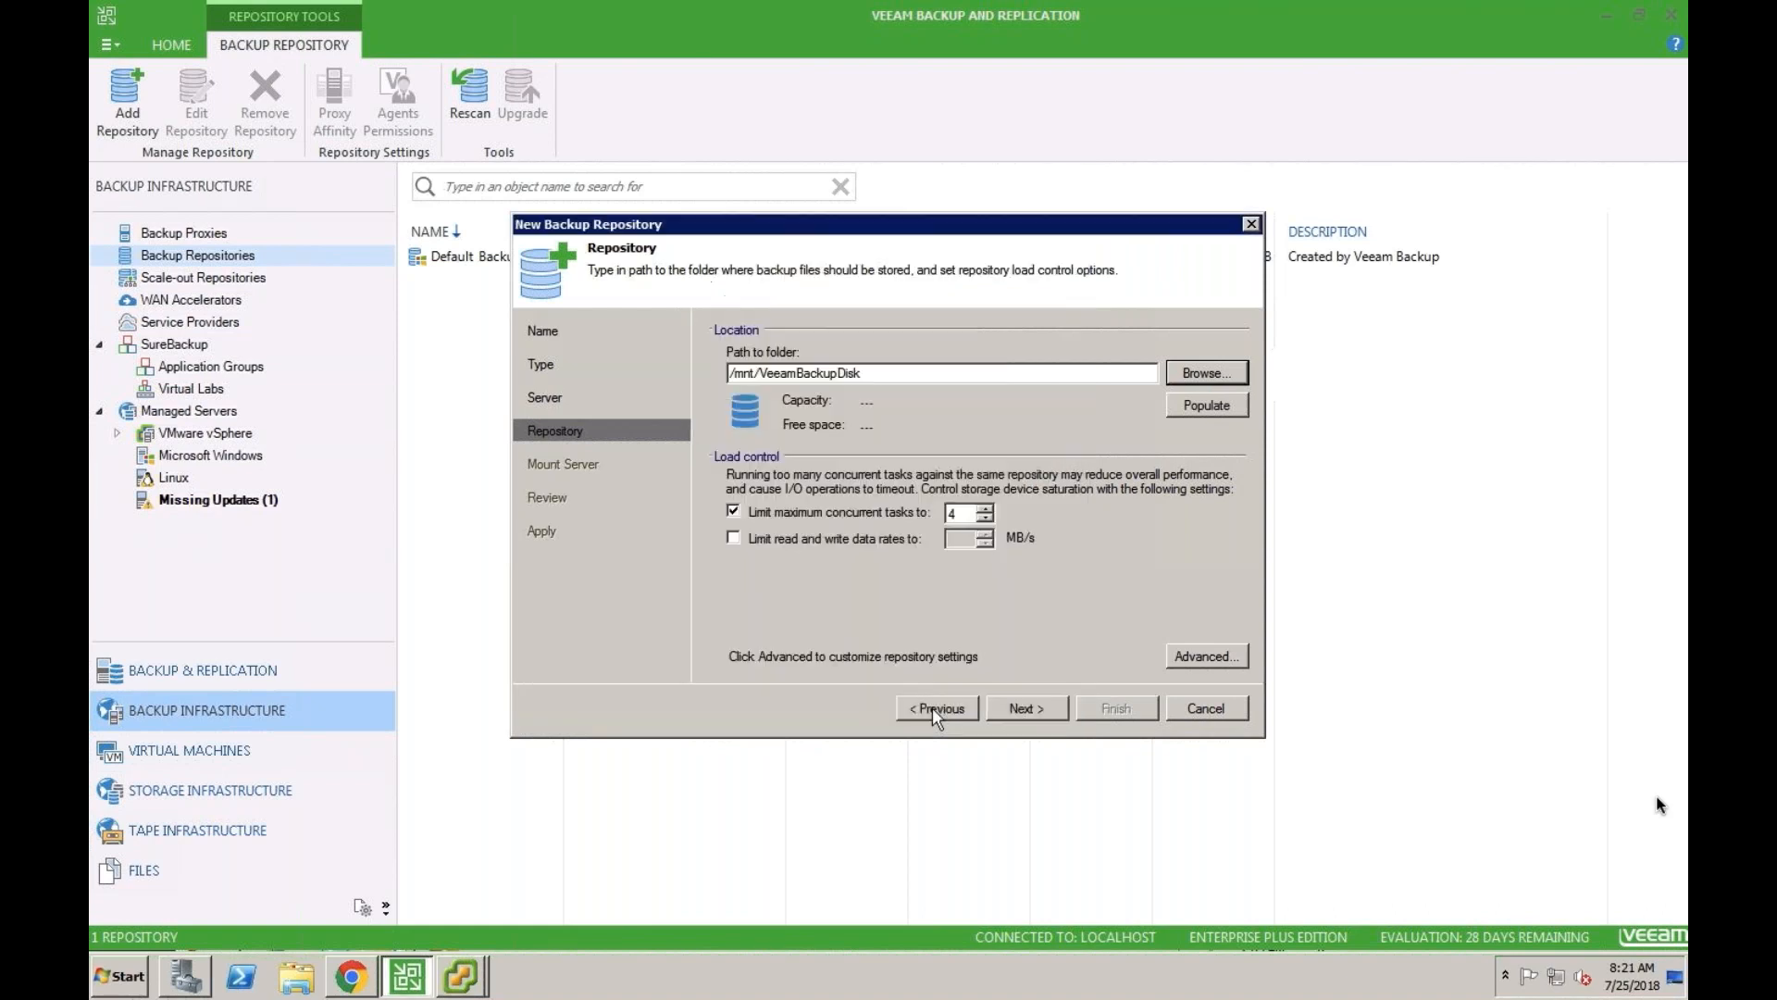
- Populate the folder's capacity, accept the default mount server settings, and finish creating the backup repository
left_click(1203, 404)
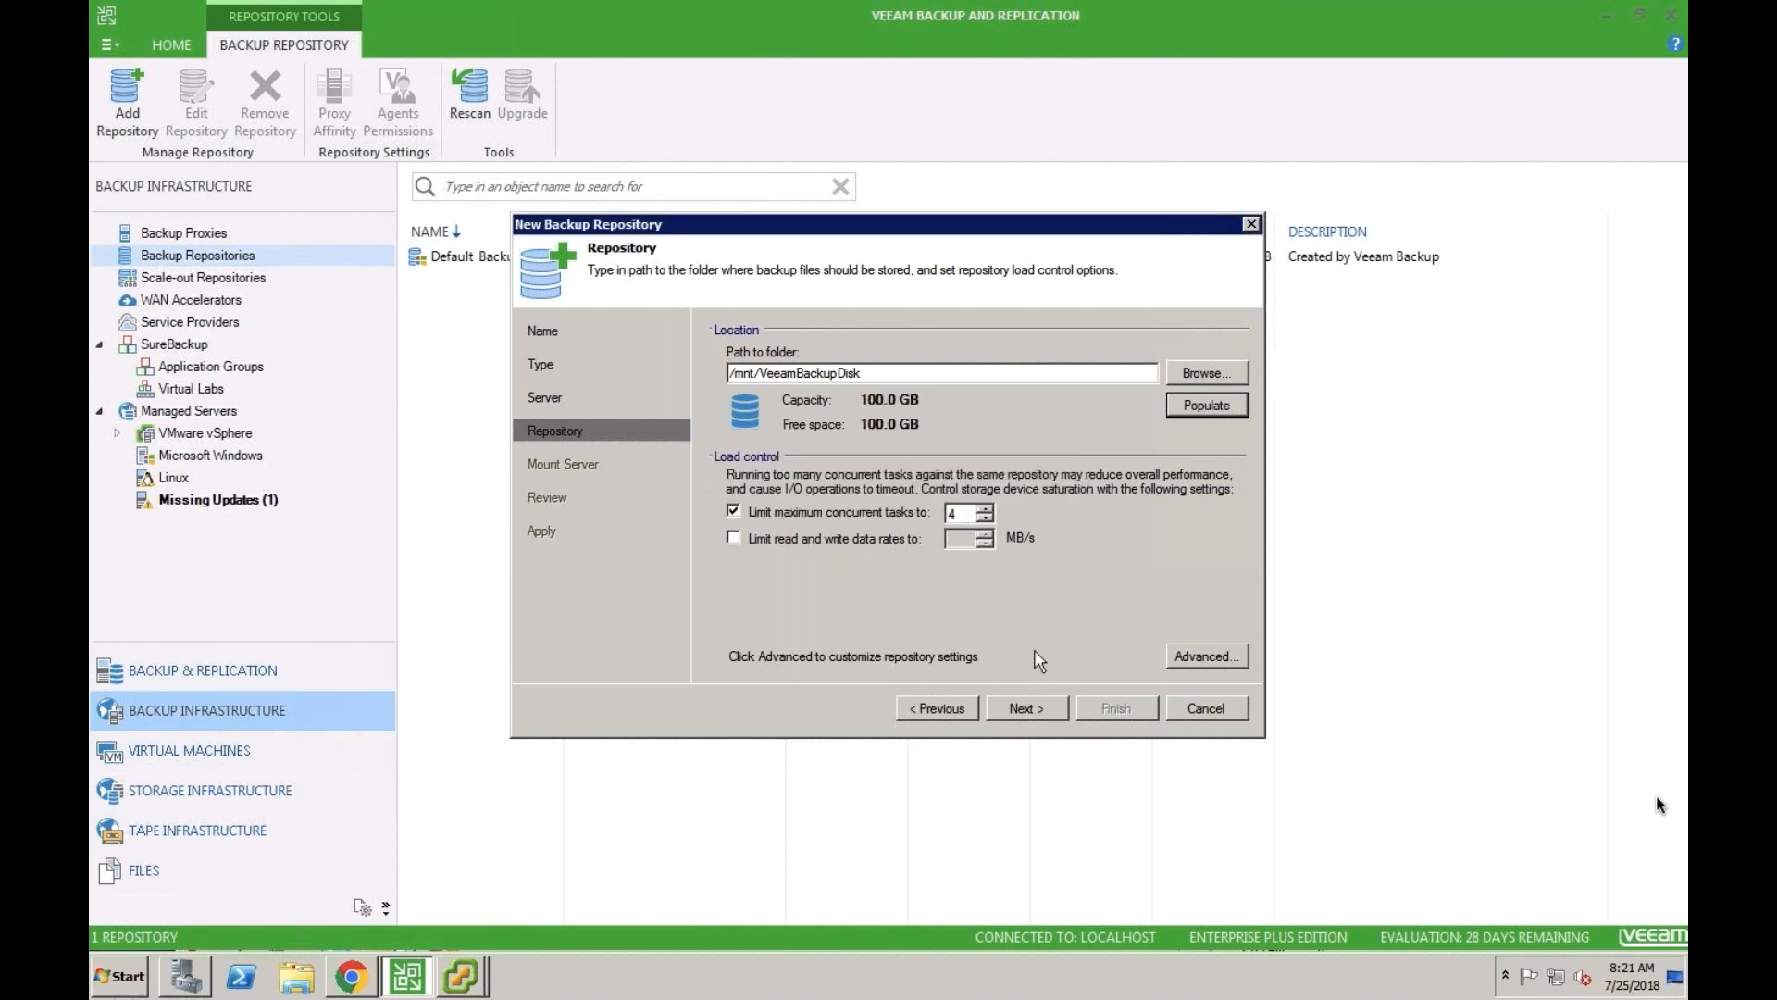
left_click(1027, 709)
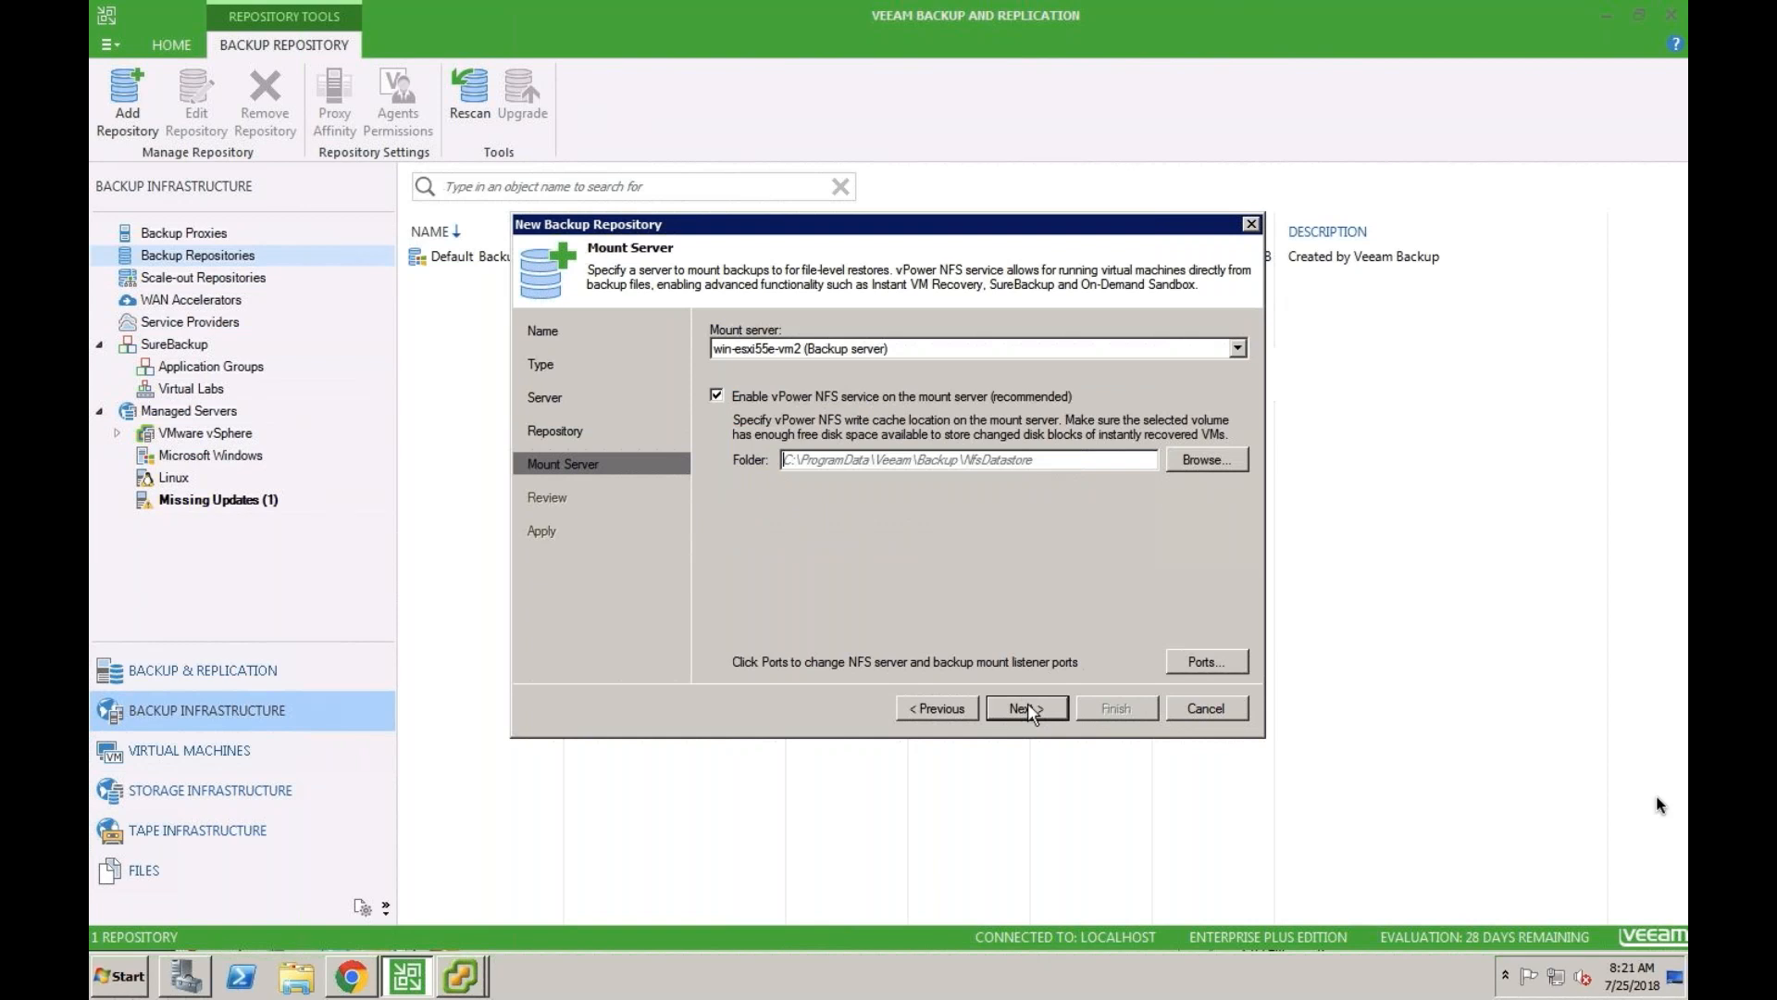
left_click(1027, 708)
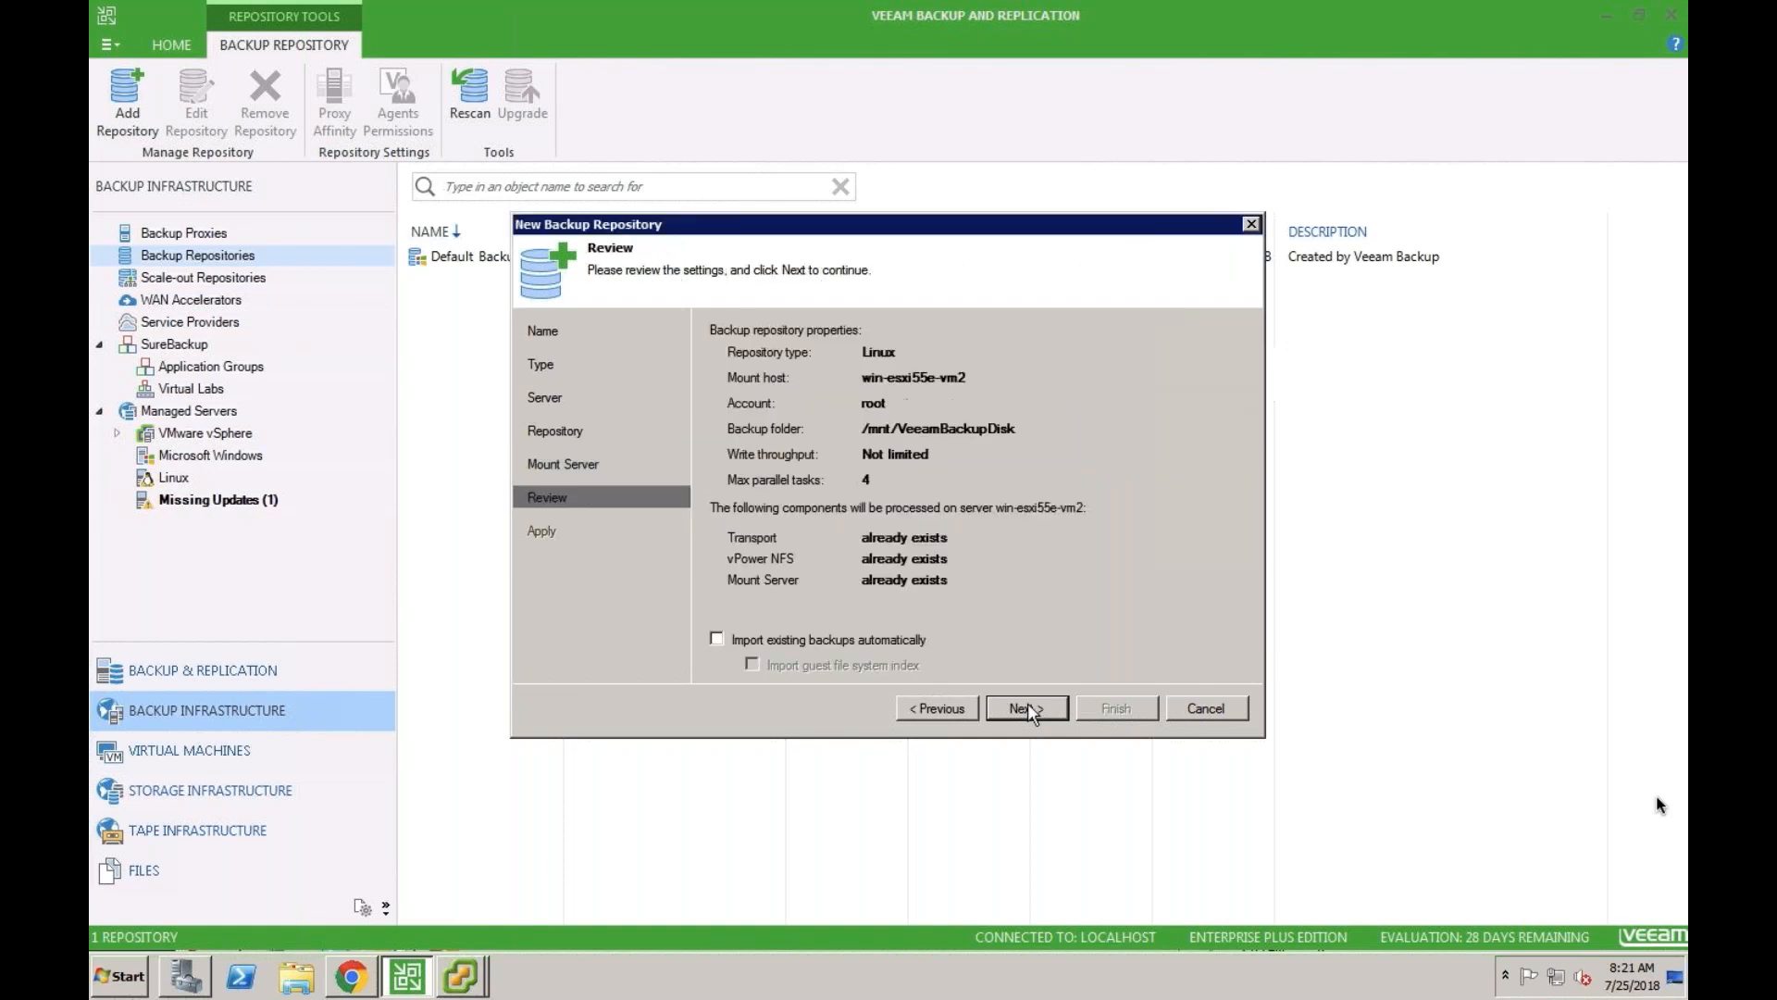
left_click(1027, 709)
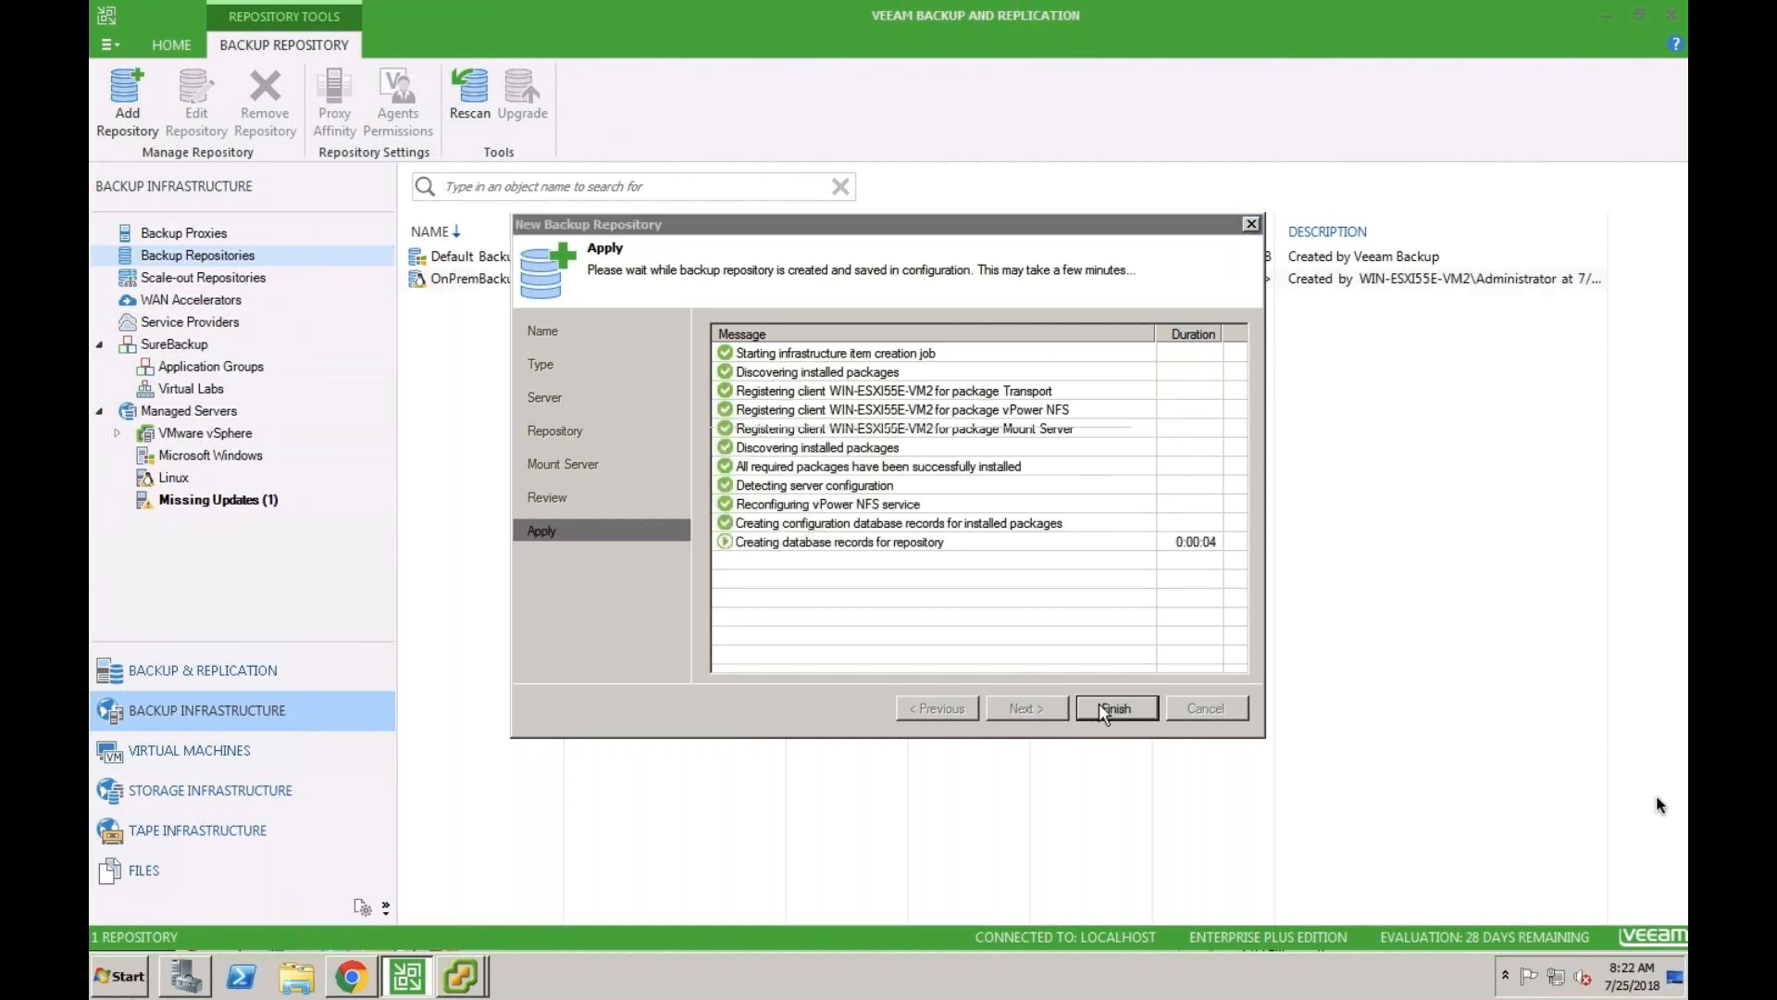
left_click(1101, 709)
left_click(1076, 514)
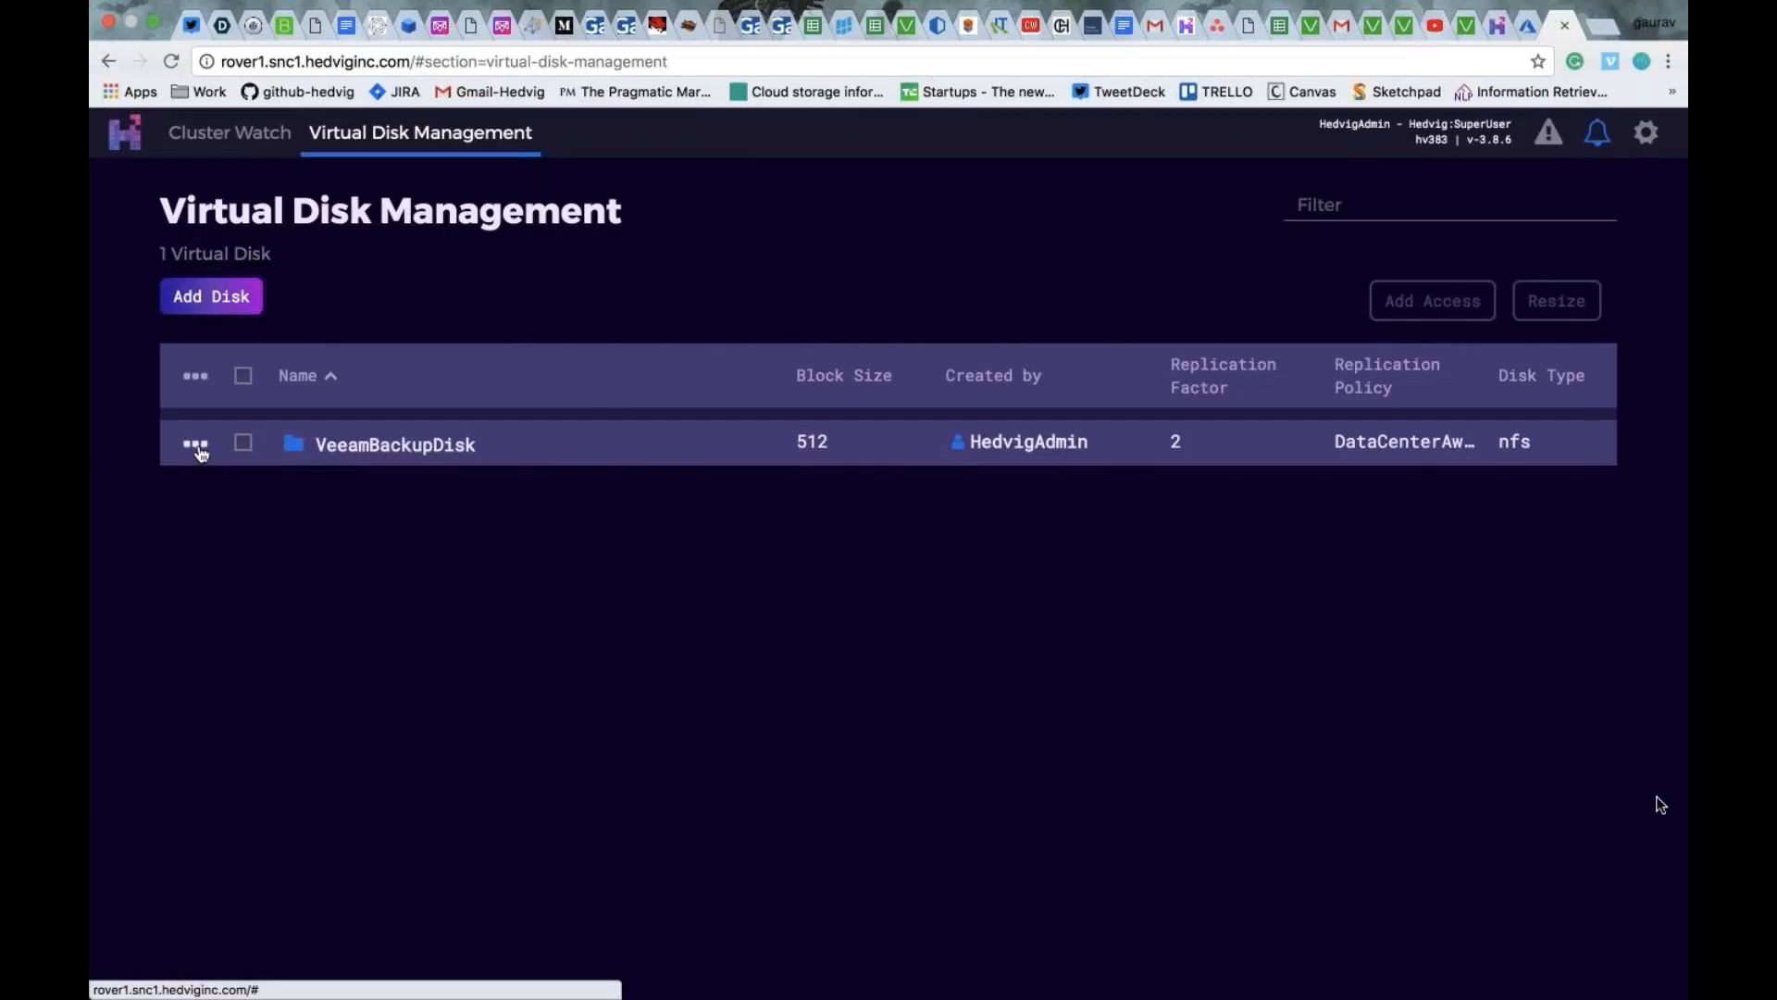
- Switch to Hedvig's Virtual Disk Management page and resize VeeamBackupDisk to 1000 GB
left_click(198, 448)
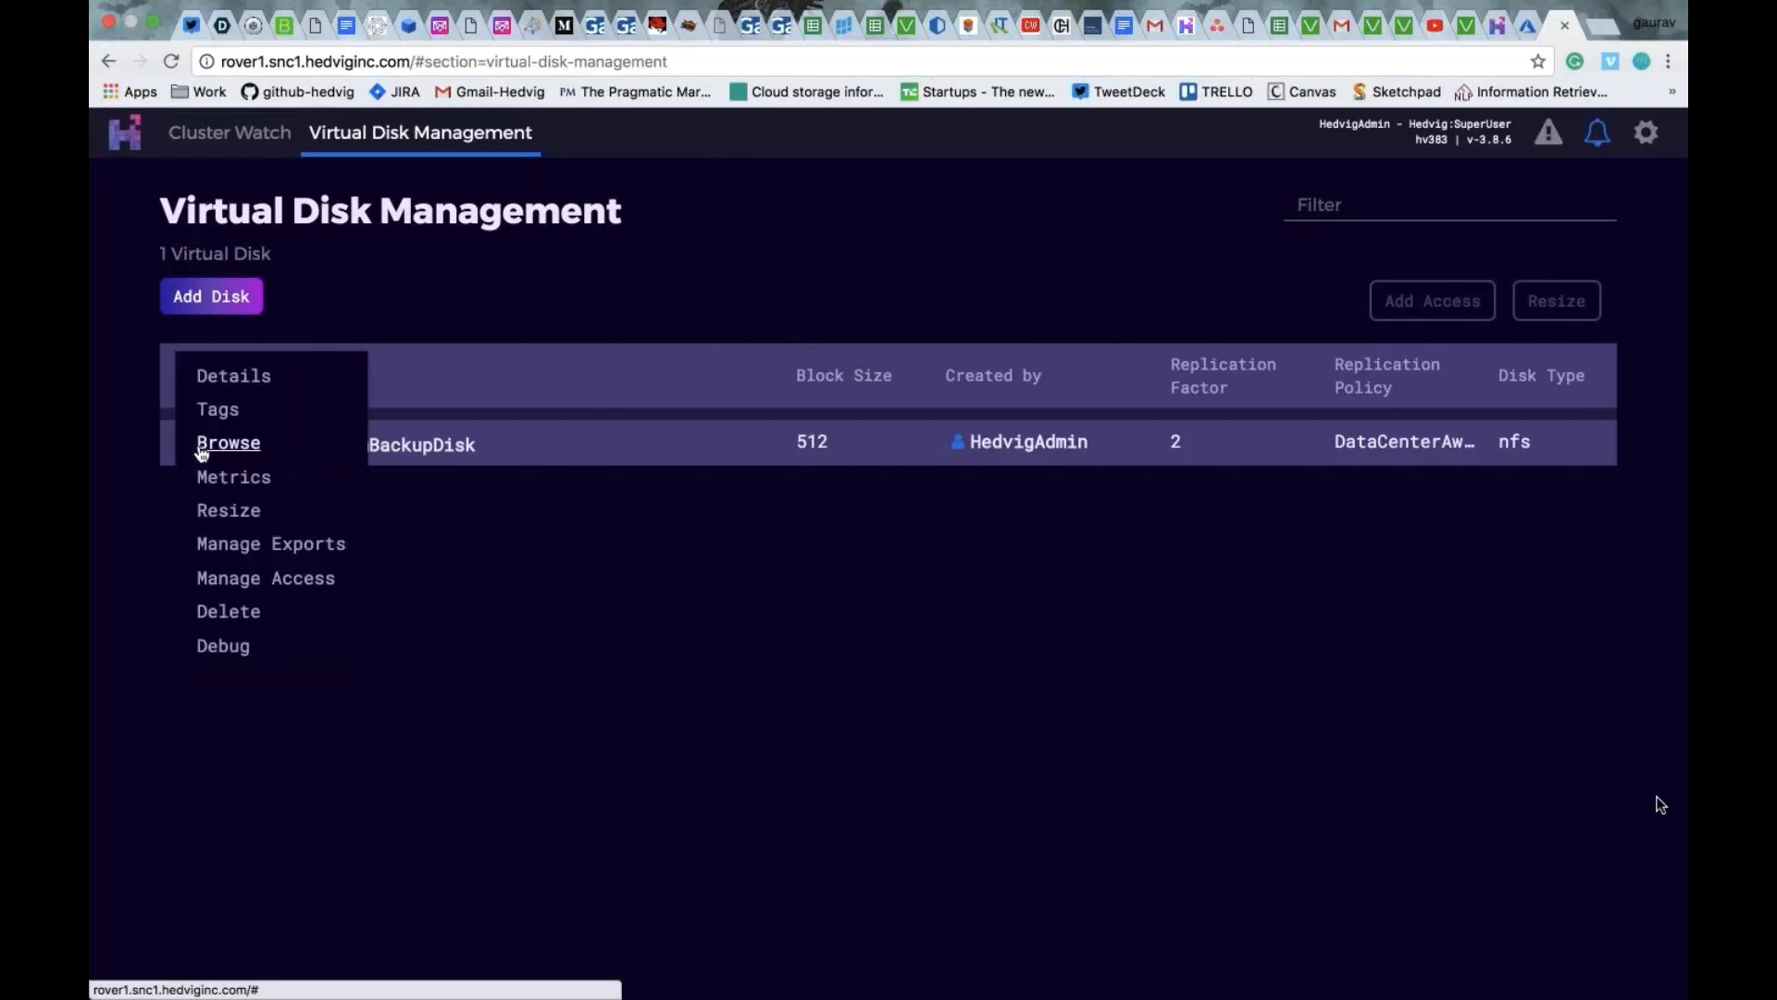
left_click(245, 511)
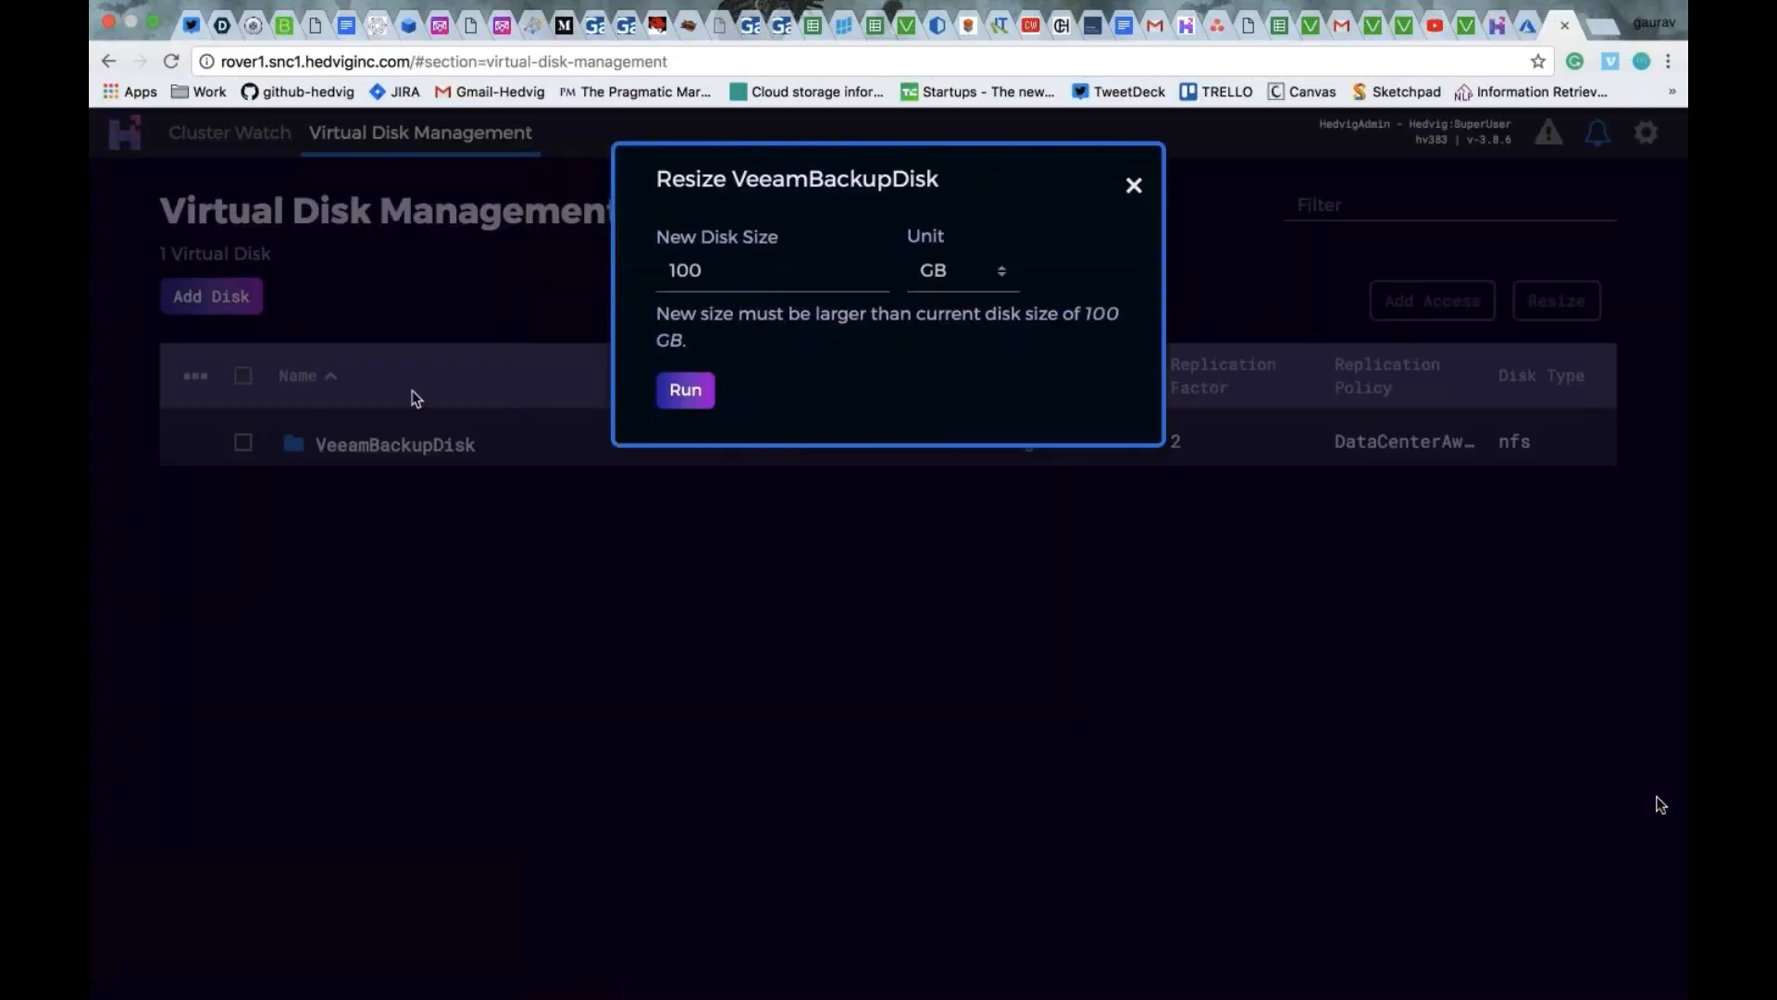
left_click(726, 275)
type("0")
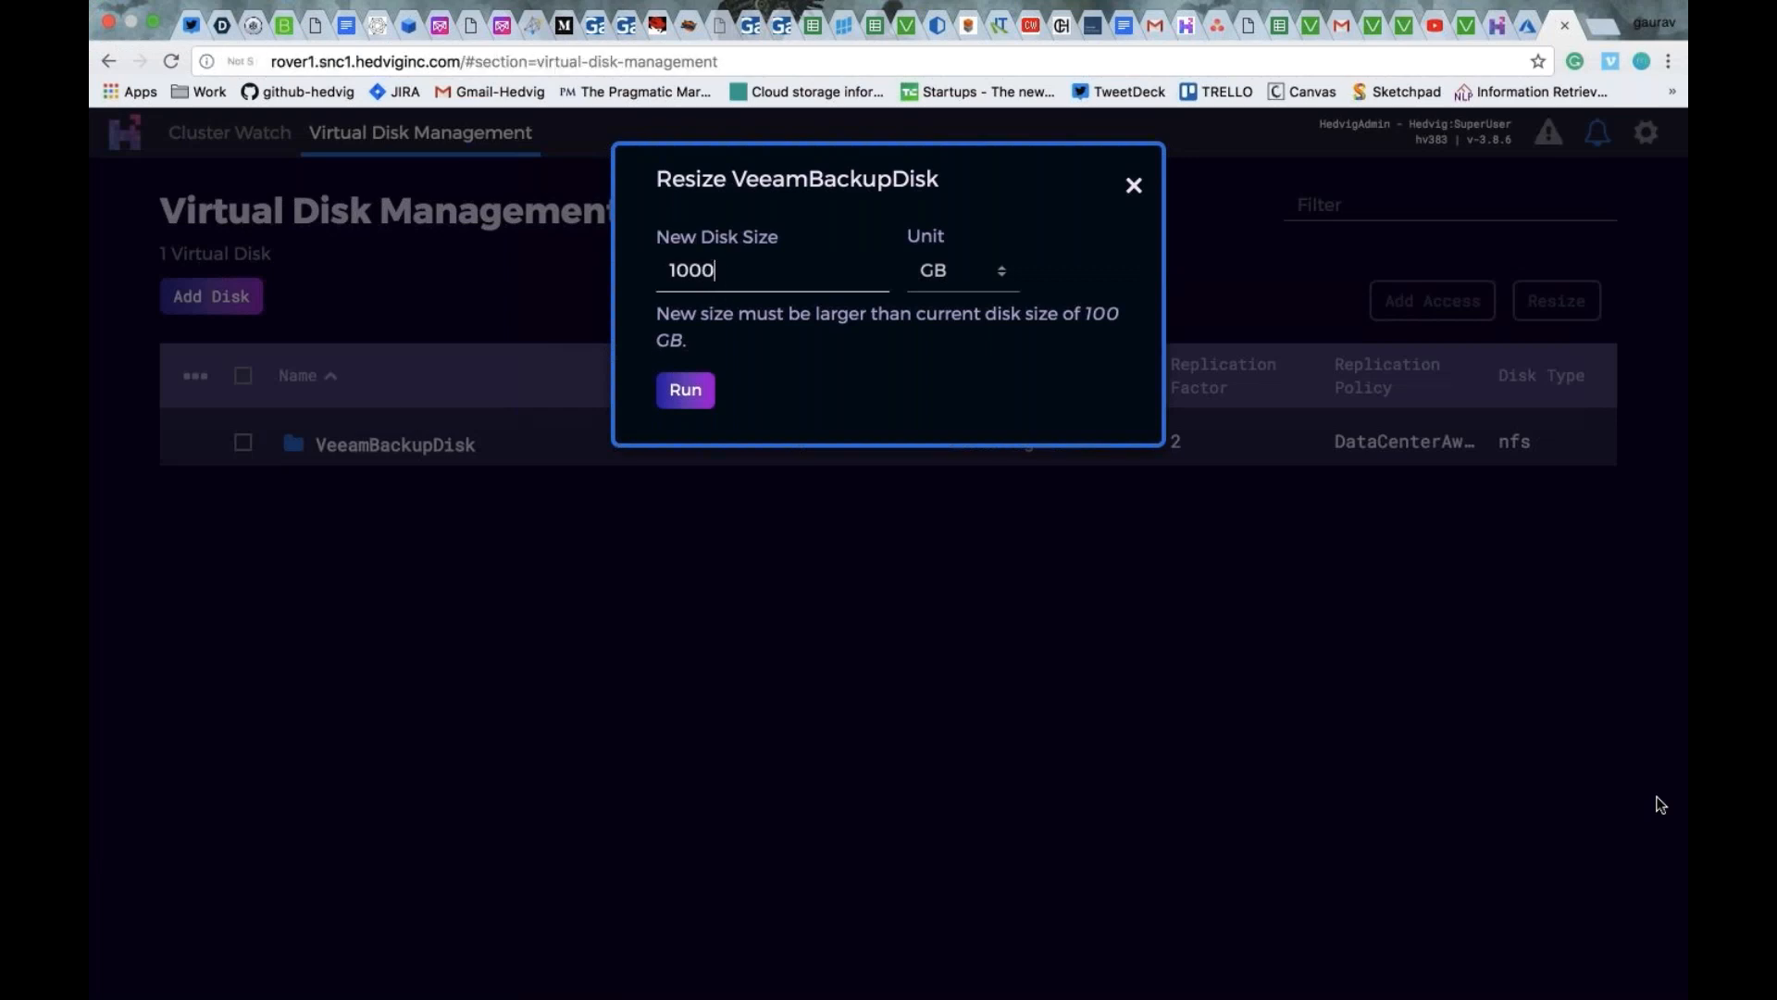
left_click(715, 400)
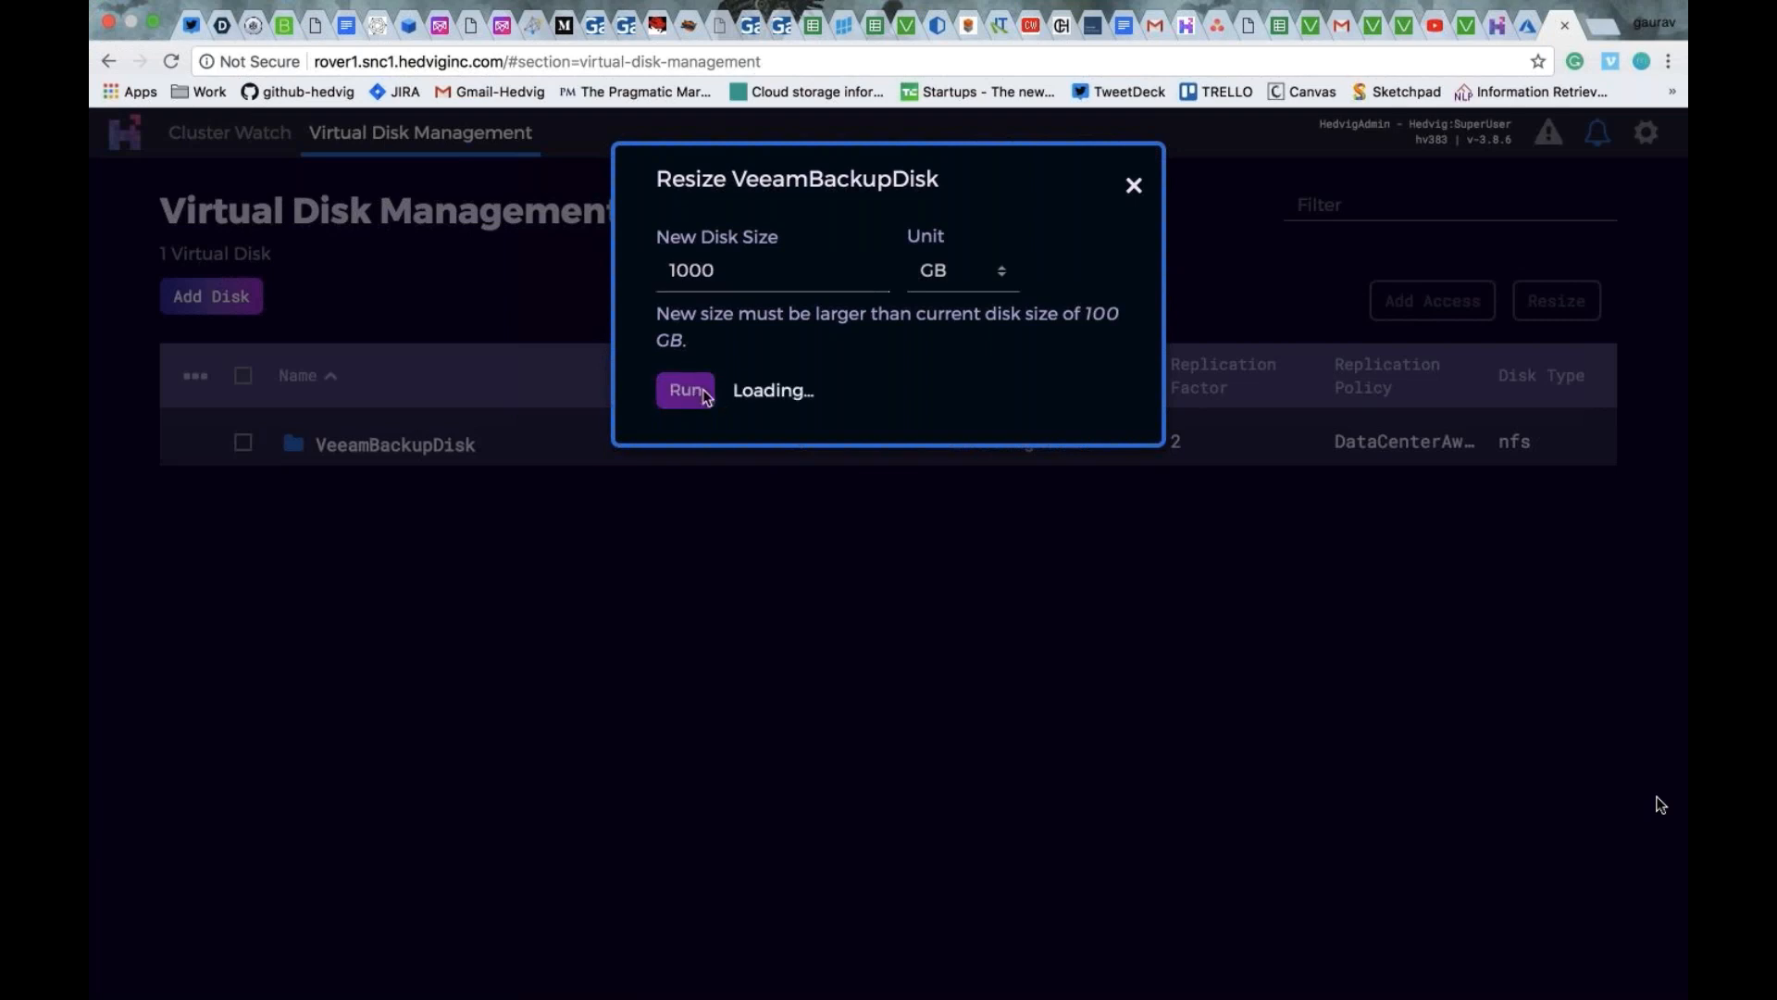
left_click(1134, 186)
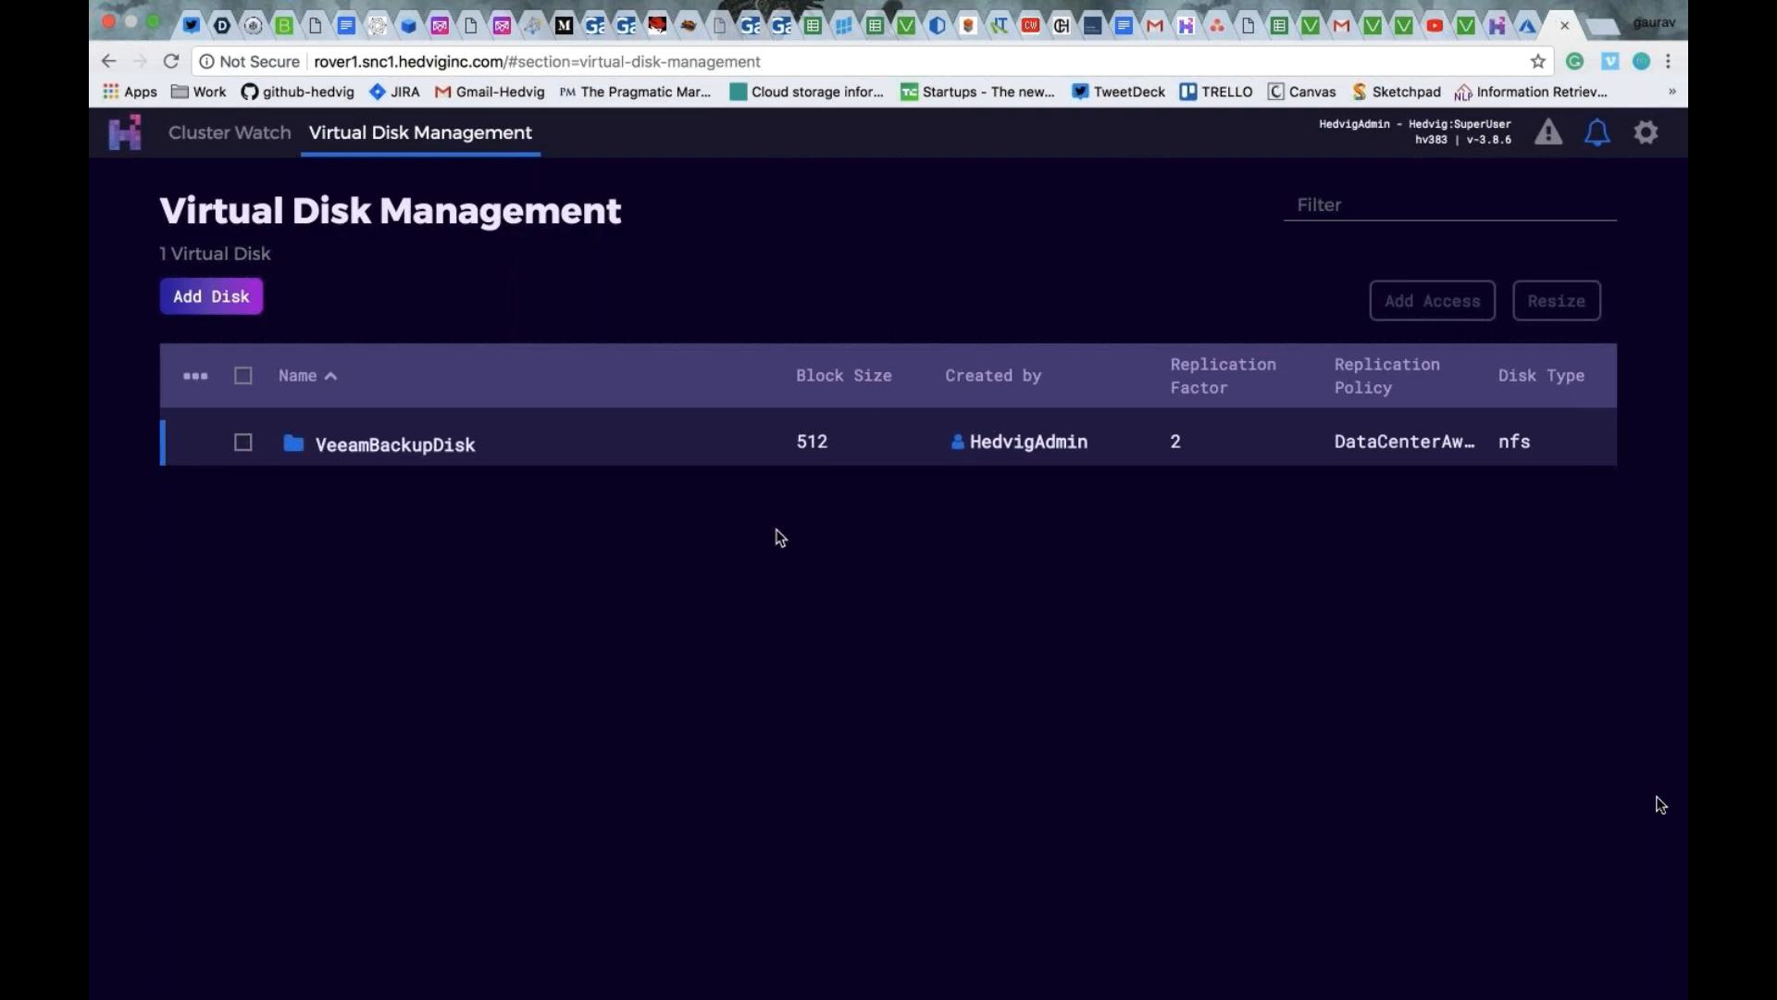
- Return to the Veeam console and repopulate the folder capacity in the properties of OnPremBackupRepo
key("ctrl+Up")
left_click(722, 120)
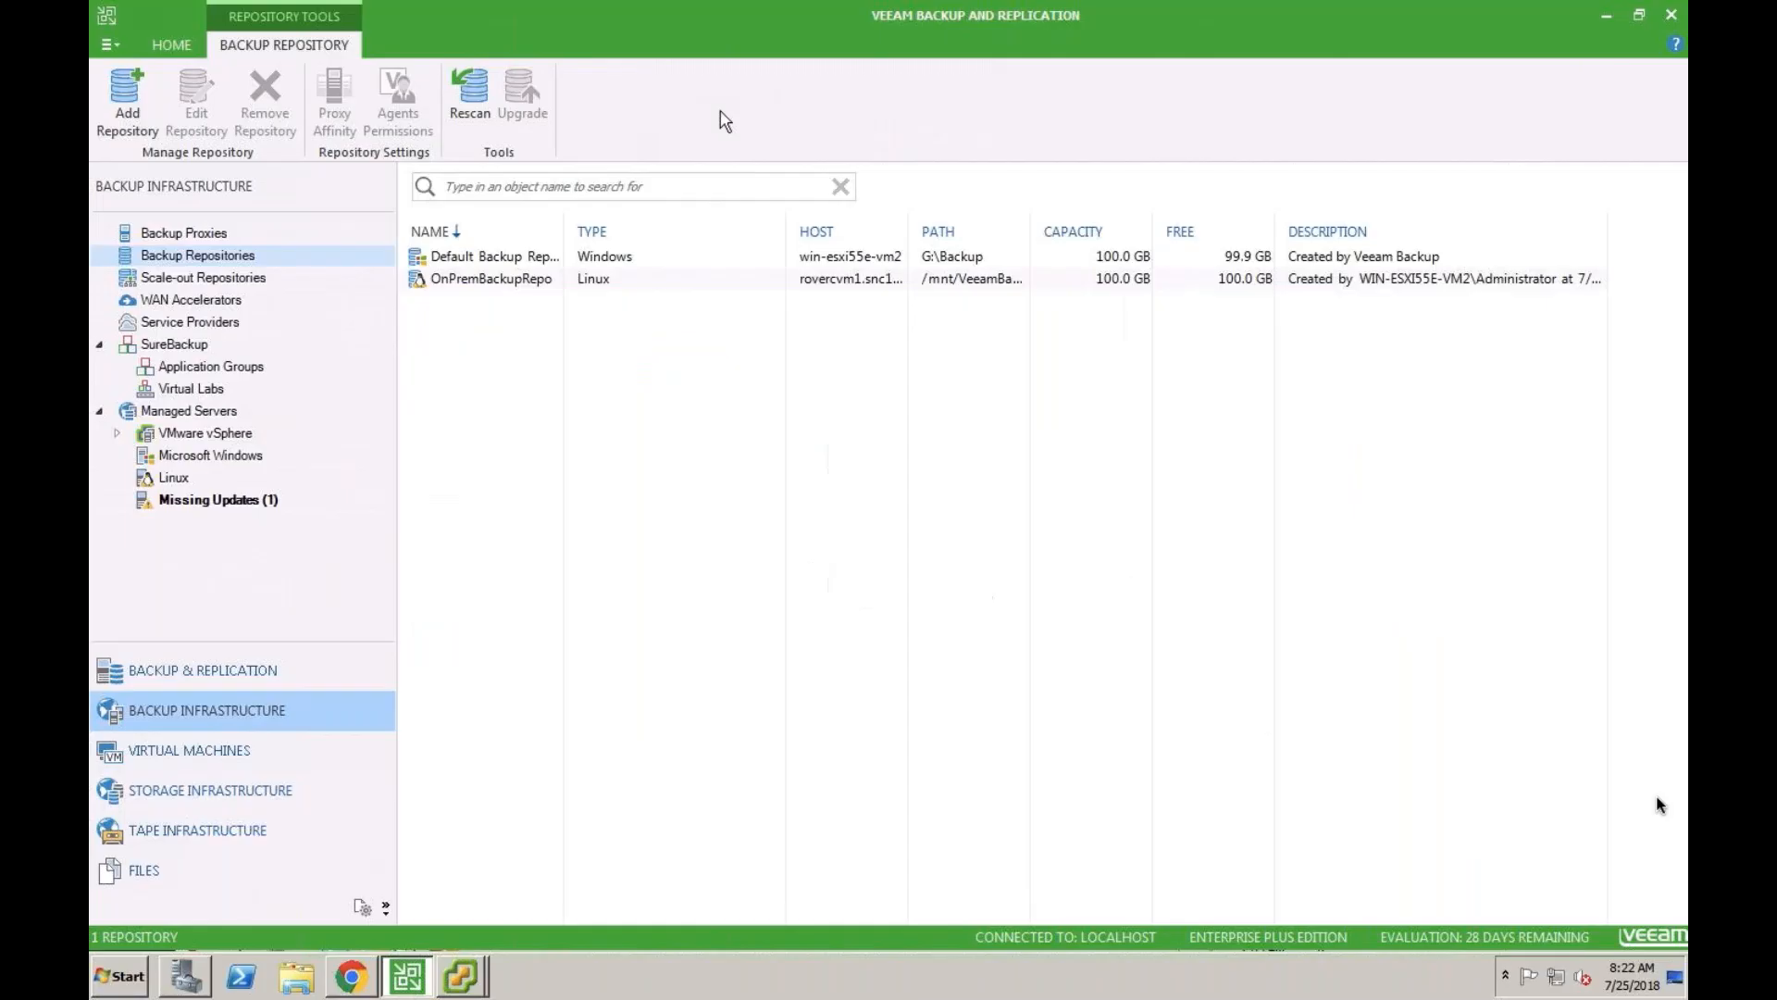
right_click(480, 287)
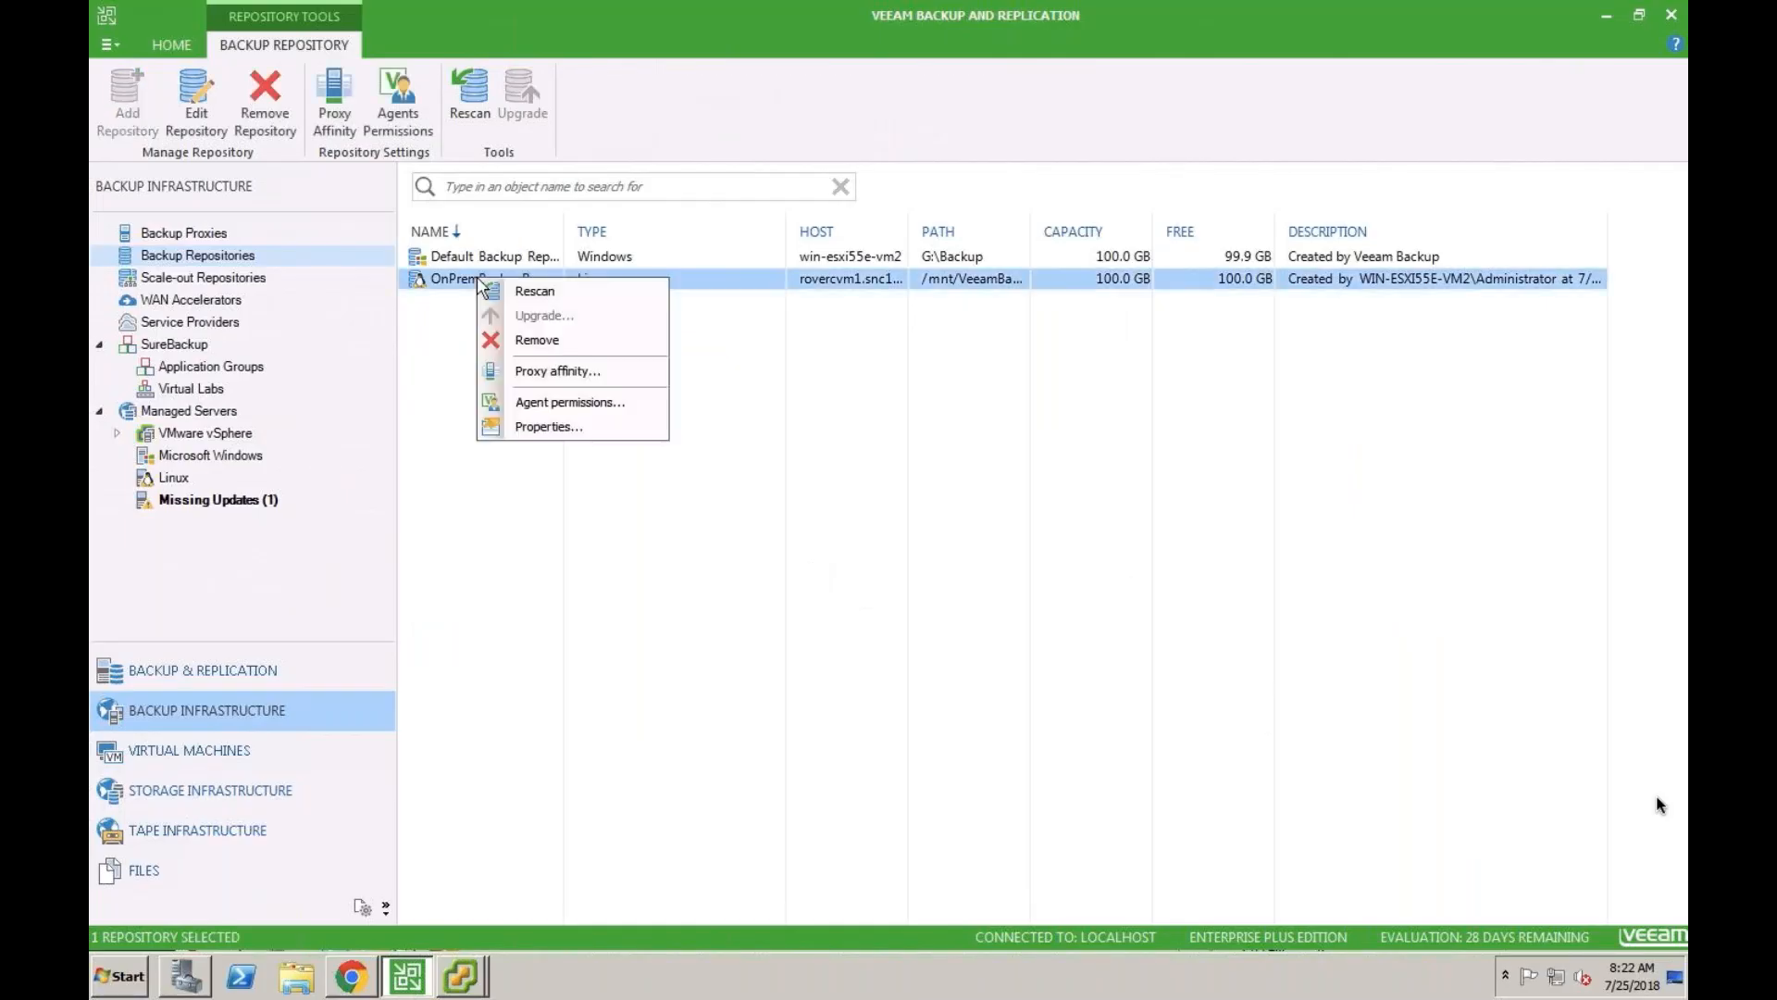
left_click(534, 426)
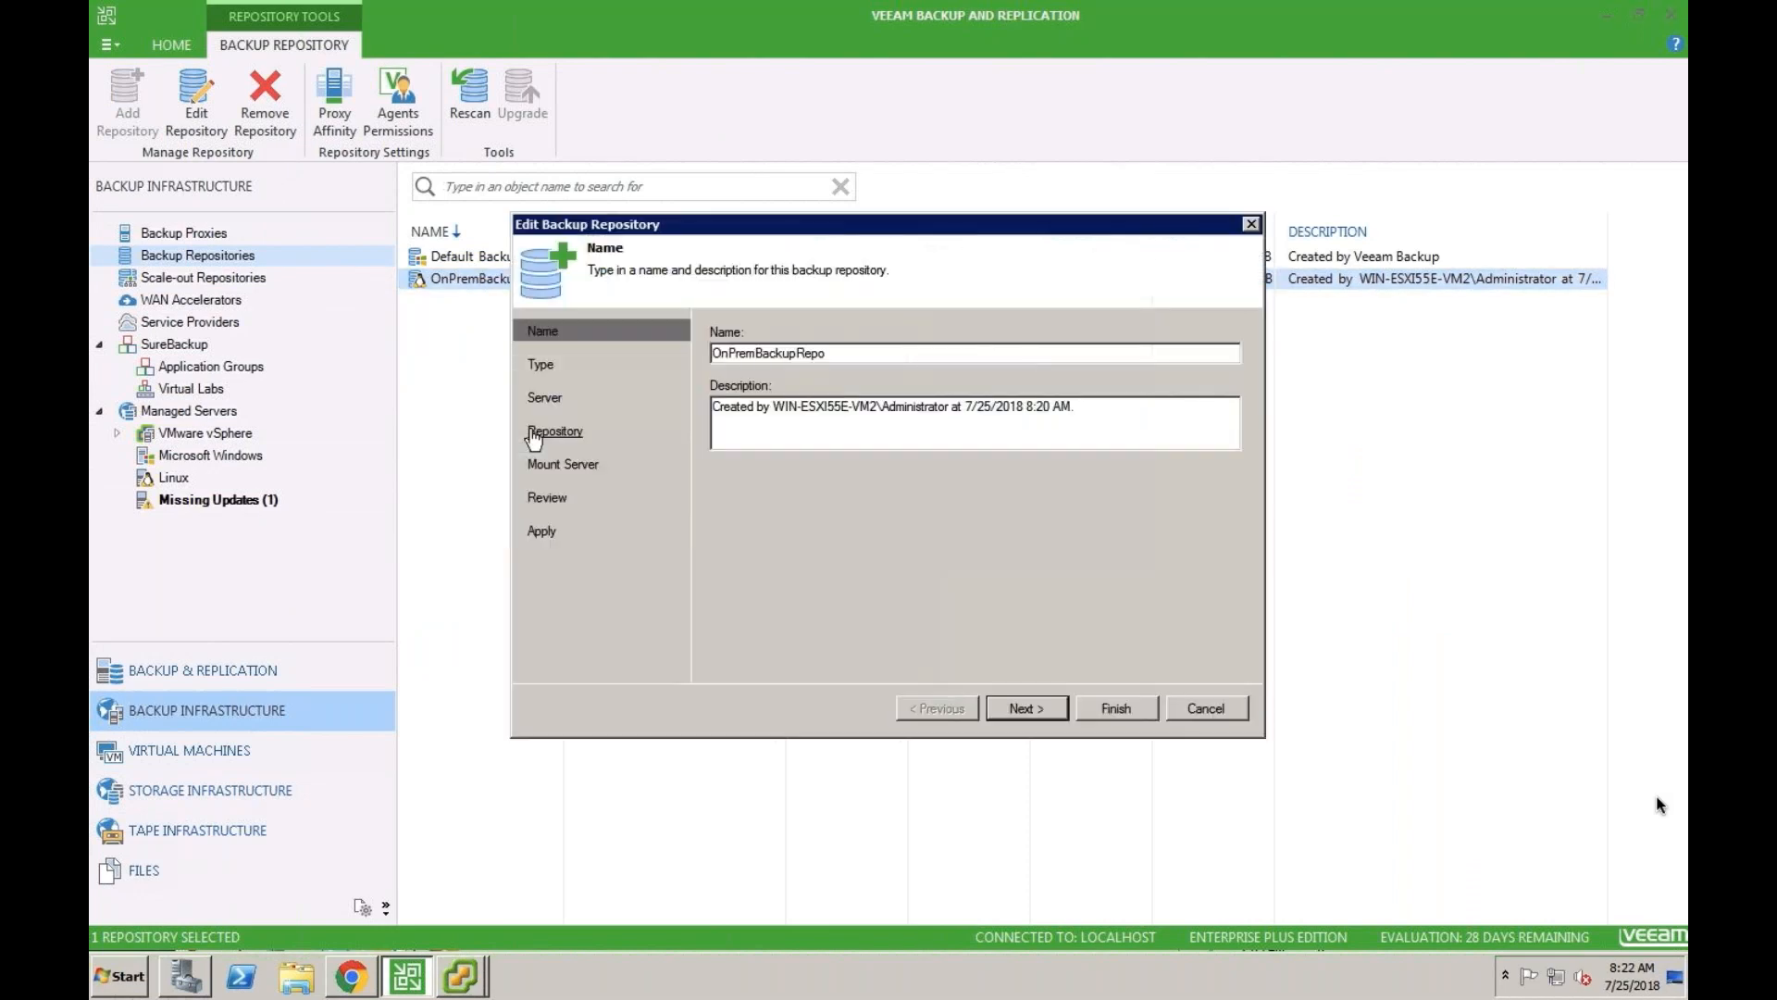
left_click(1034, 714)
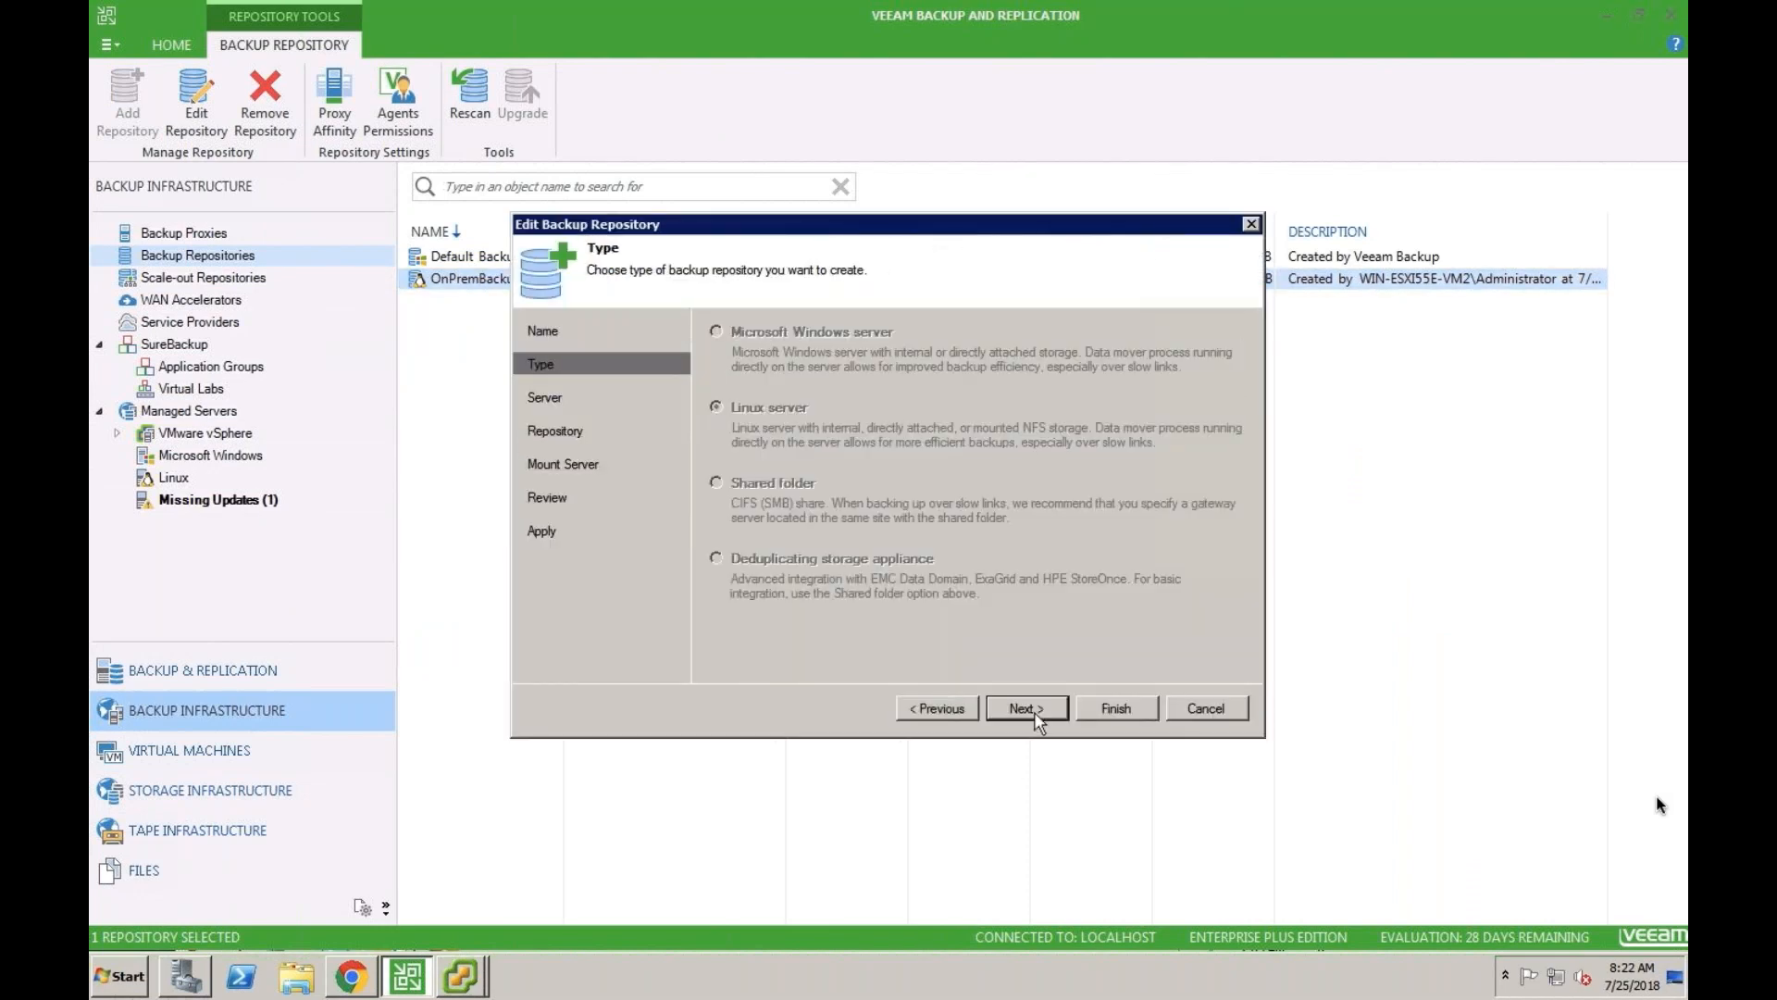
left_click(1036, 717)
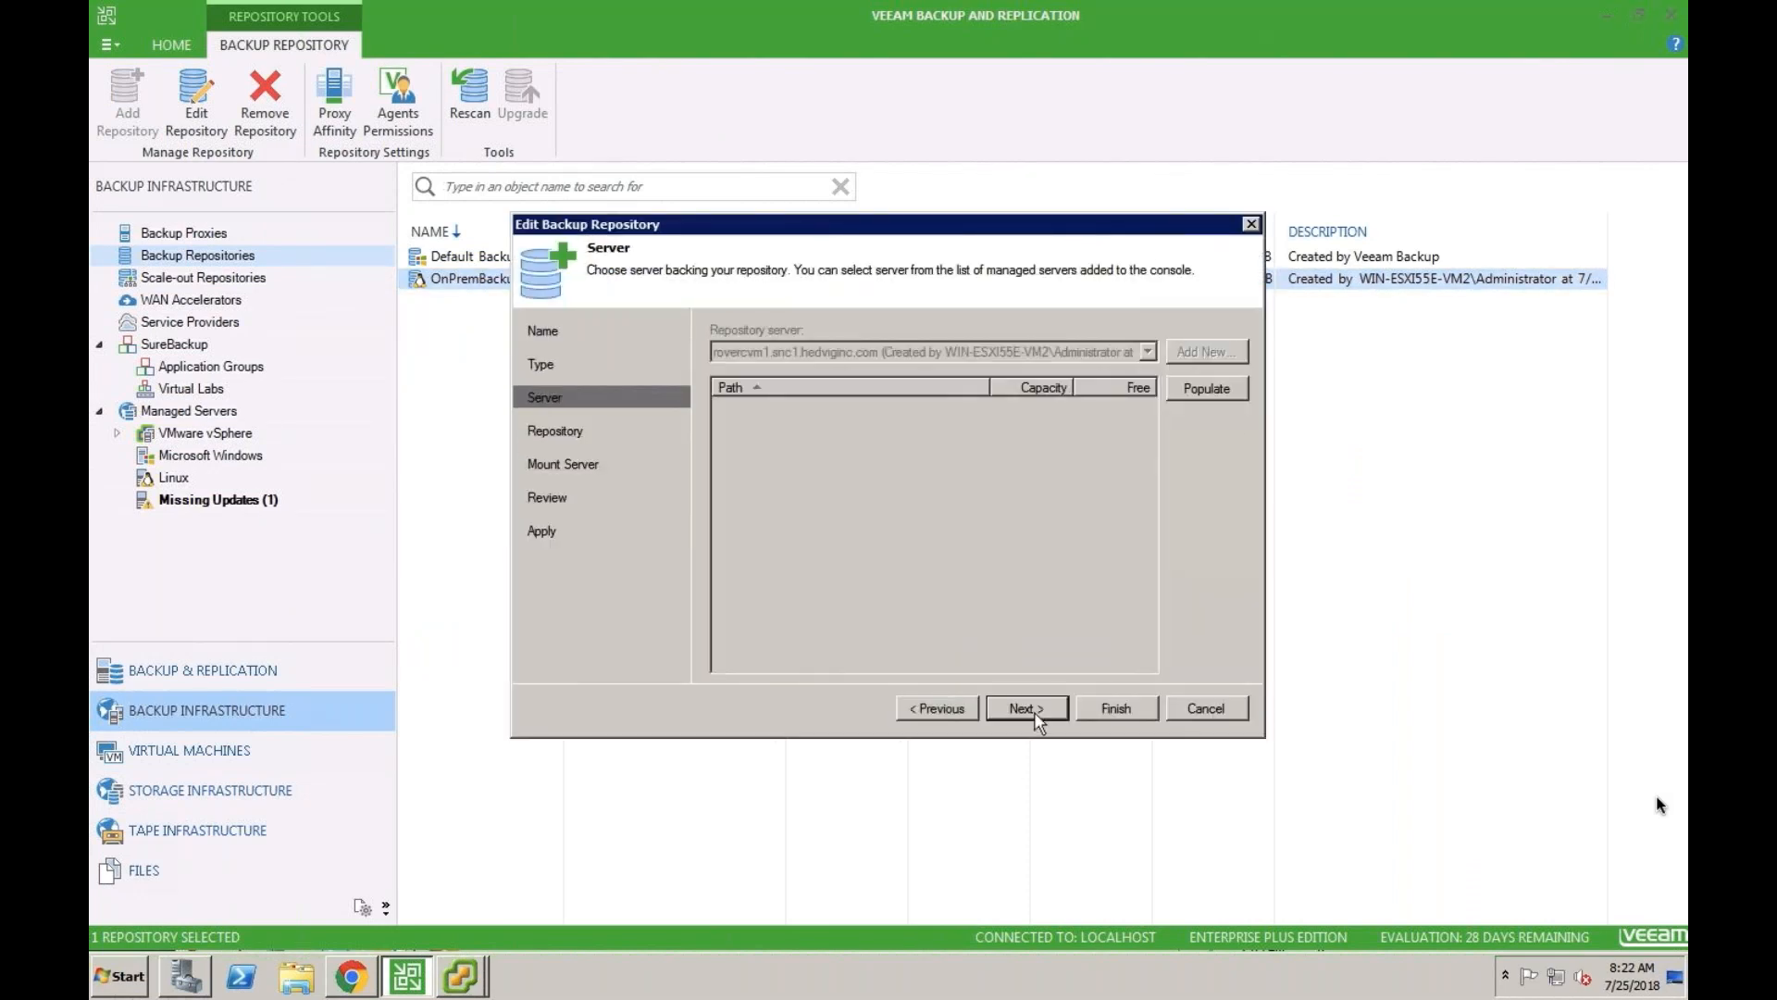
left_click(1037, 719)
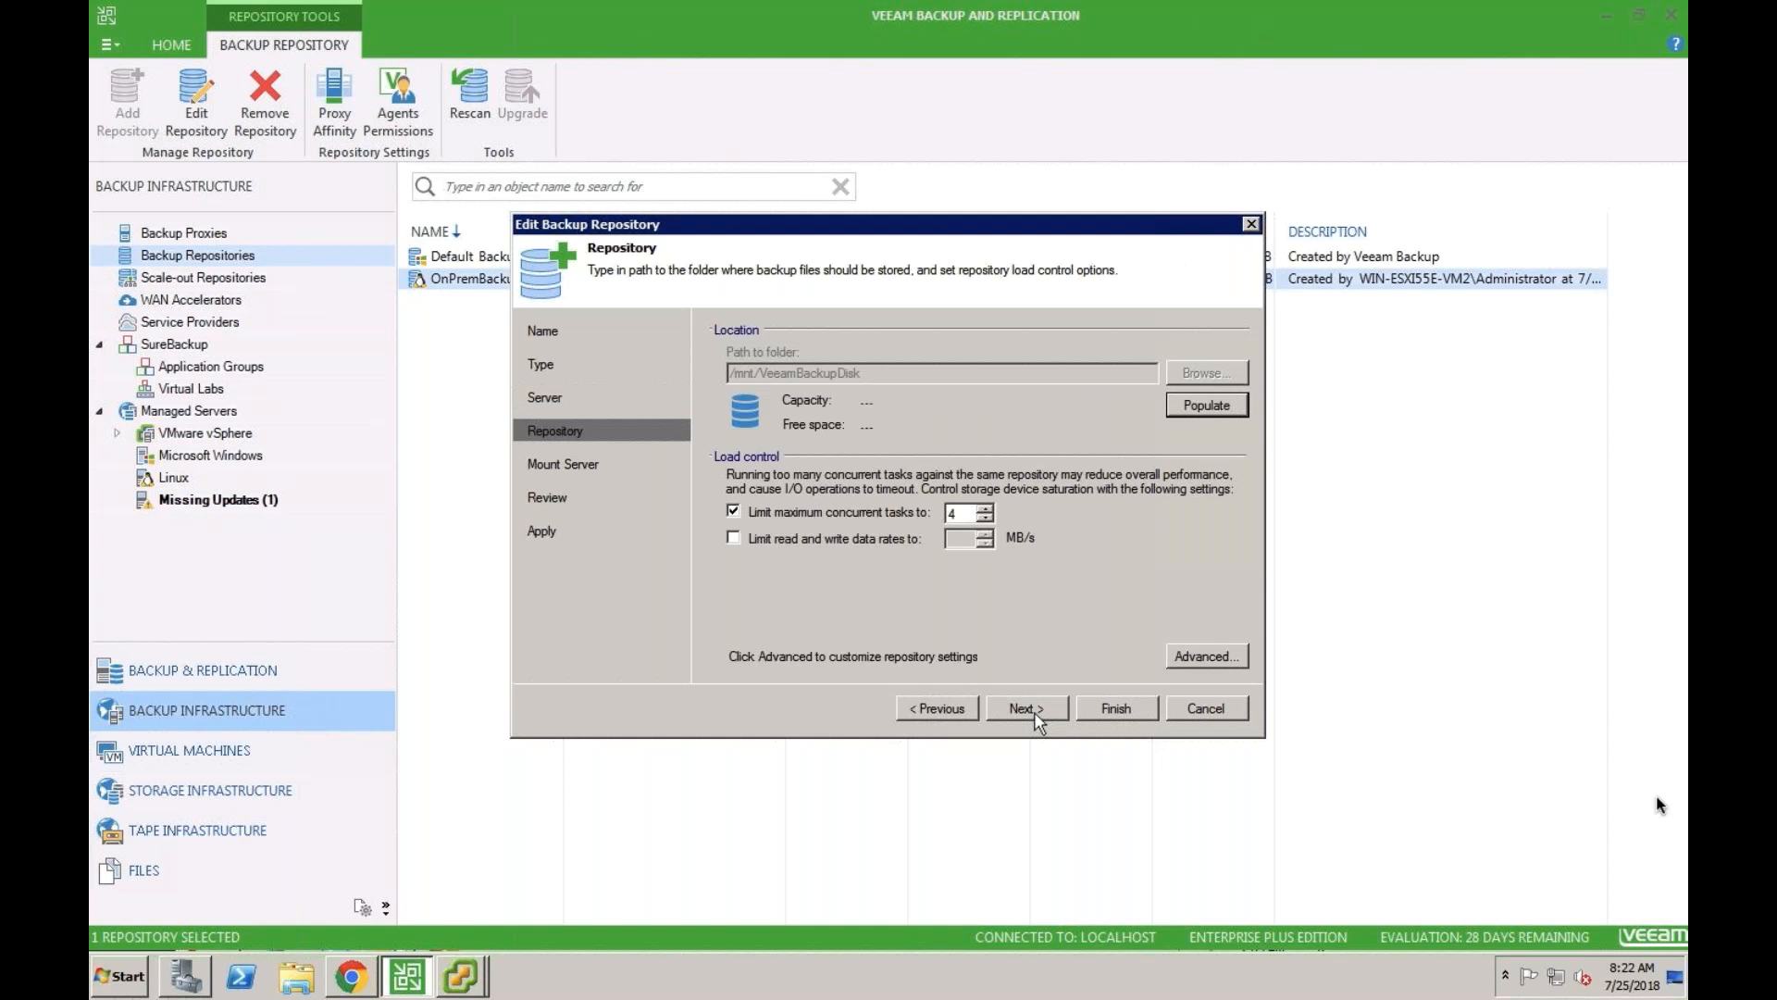
left_click(1196, 403)
- Keep the mount server settings and apply the changes to OnPremBackupRepo
left_click(1055, 715)
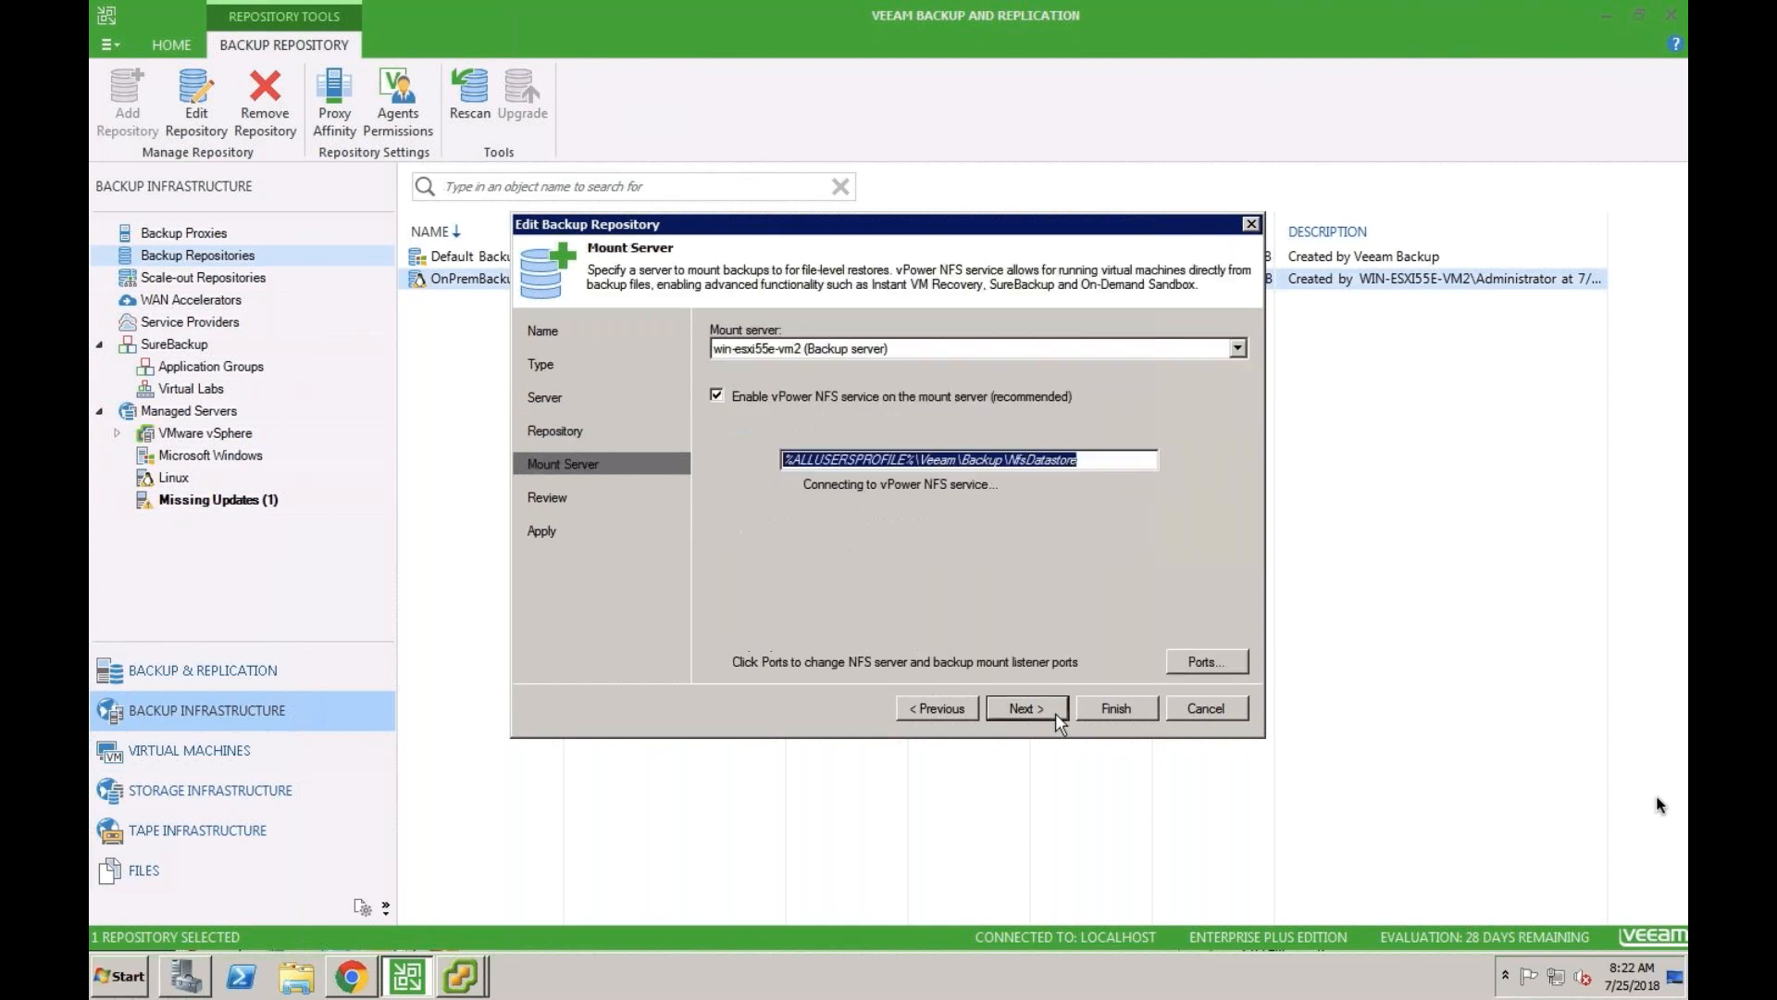
left_click(1055, 712)
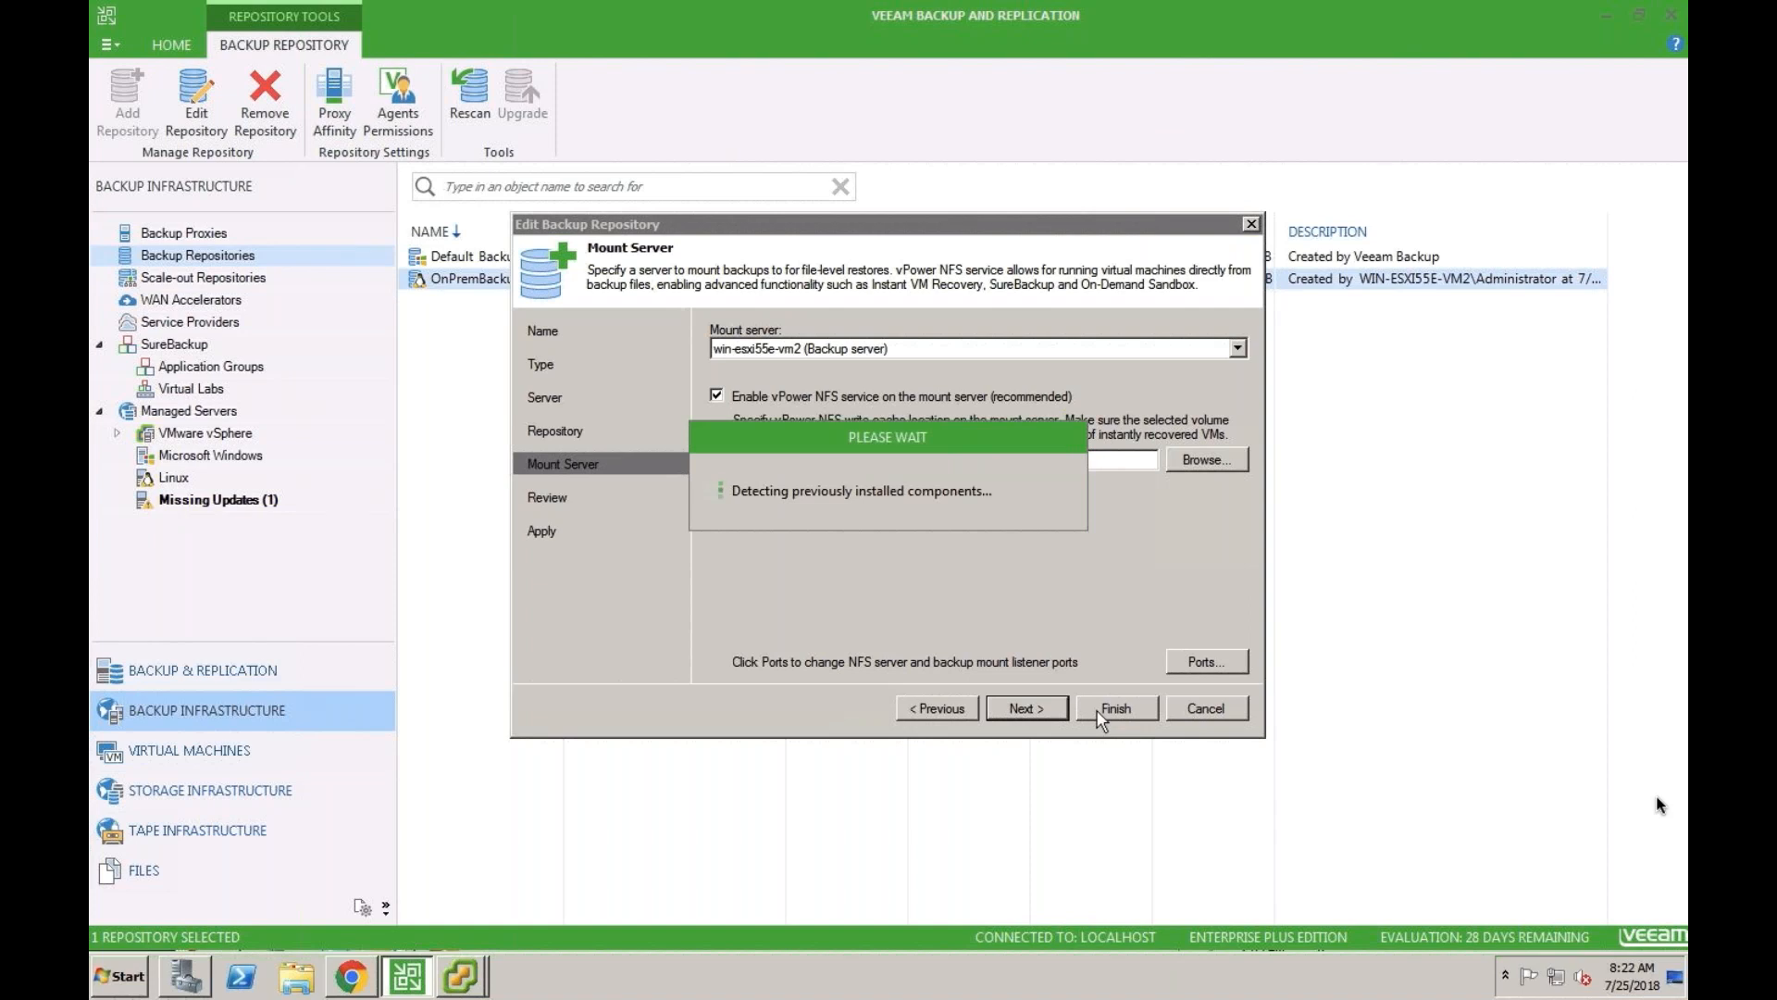
left_click(1099, 713)
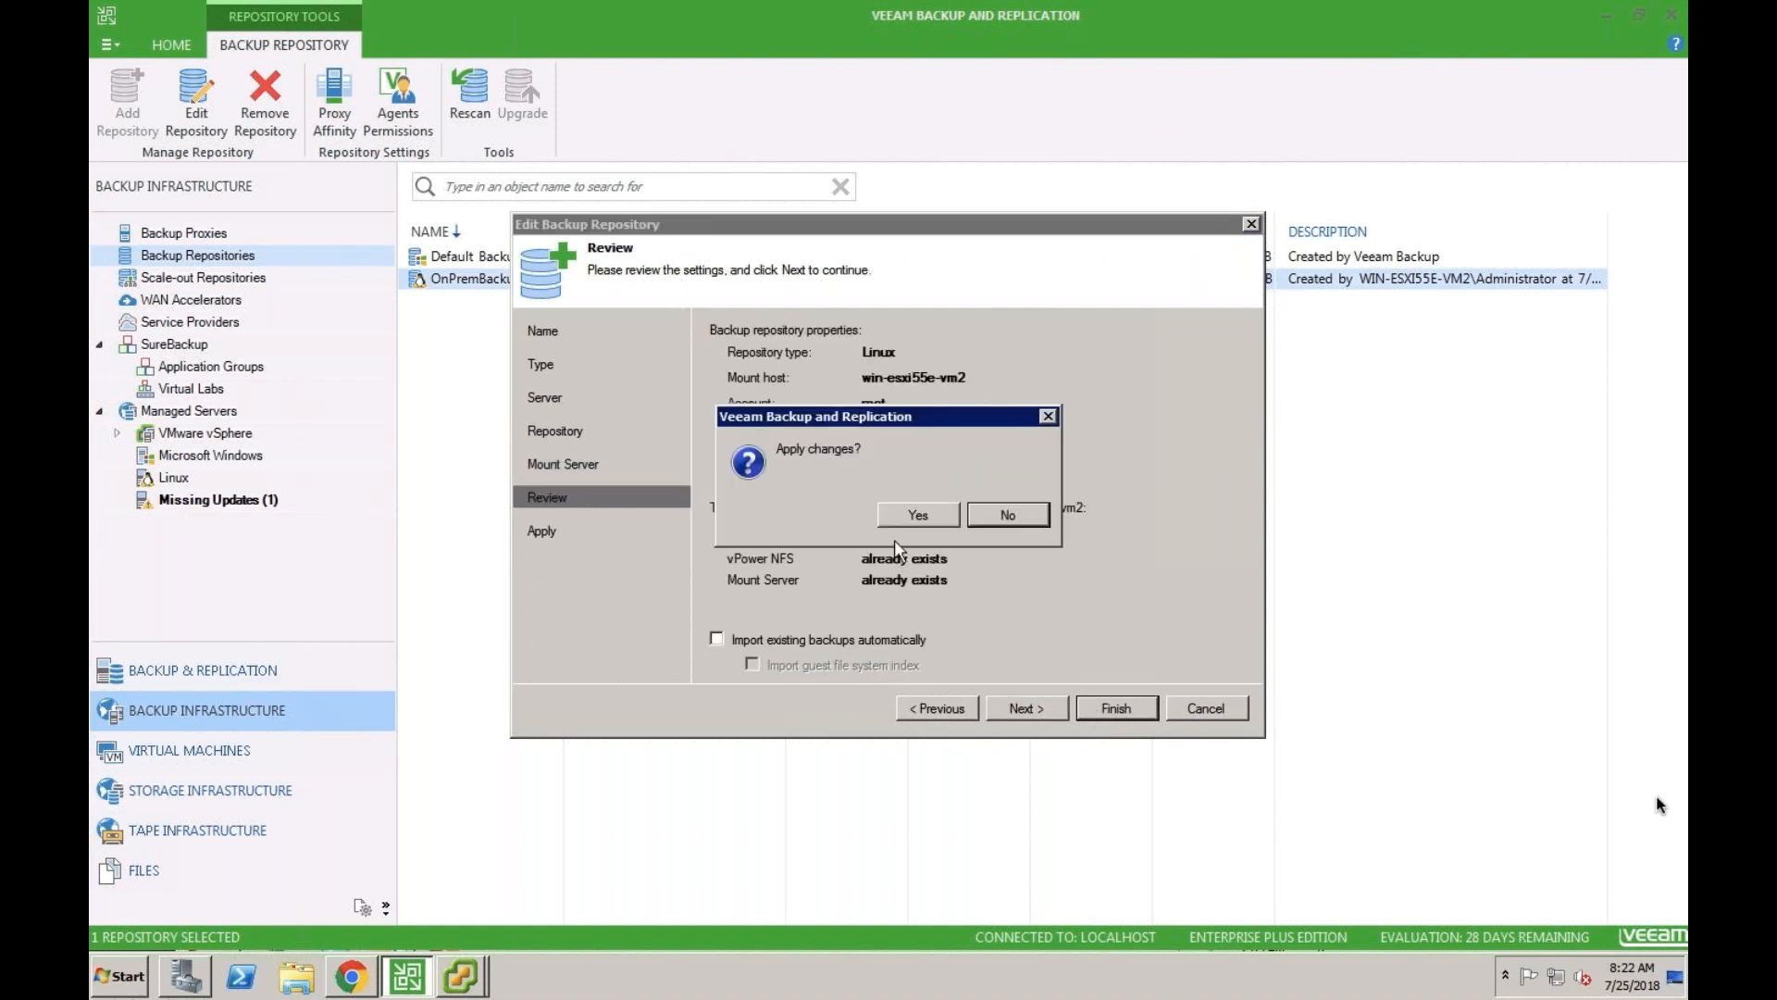
left_click(918, 515)
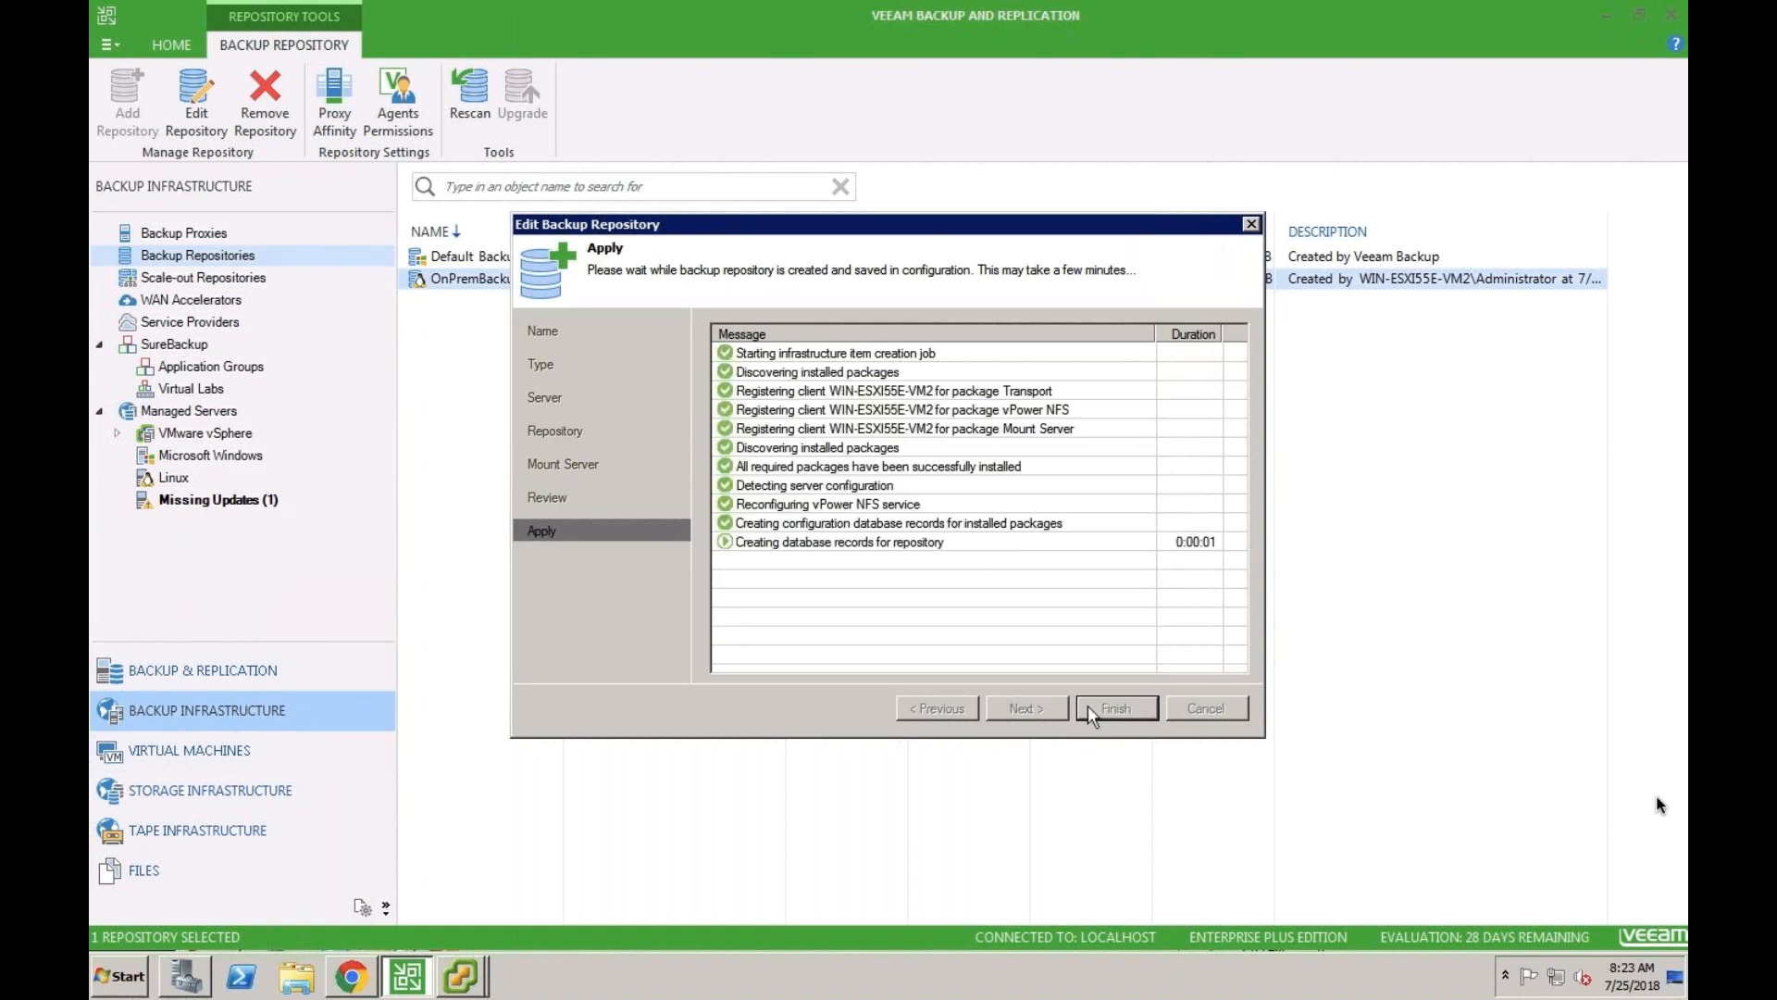
left_click(1089, 708)
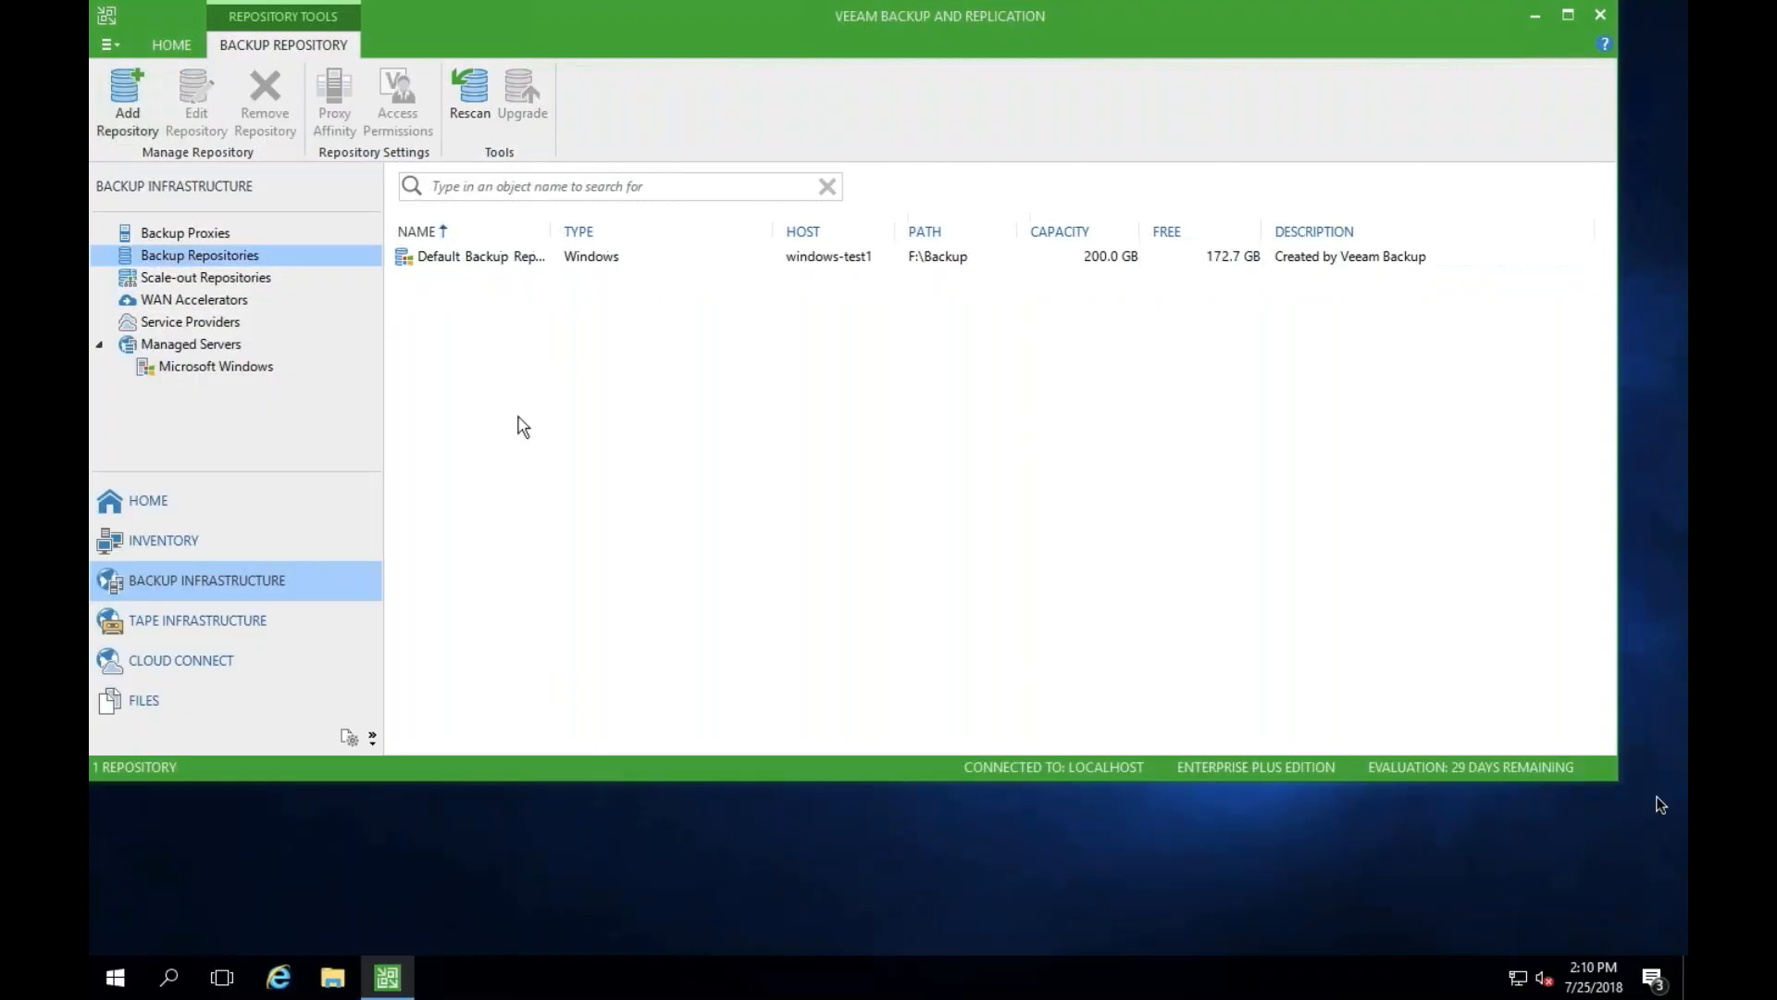
- In the Azure desktop's Veeam console, begin a new backup repository named AzureVeeamRepo with the Linux server type
right_click(519, 425)
left_click(555, 428)
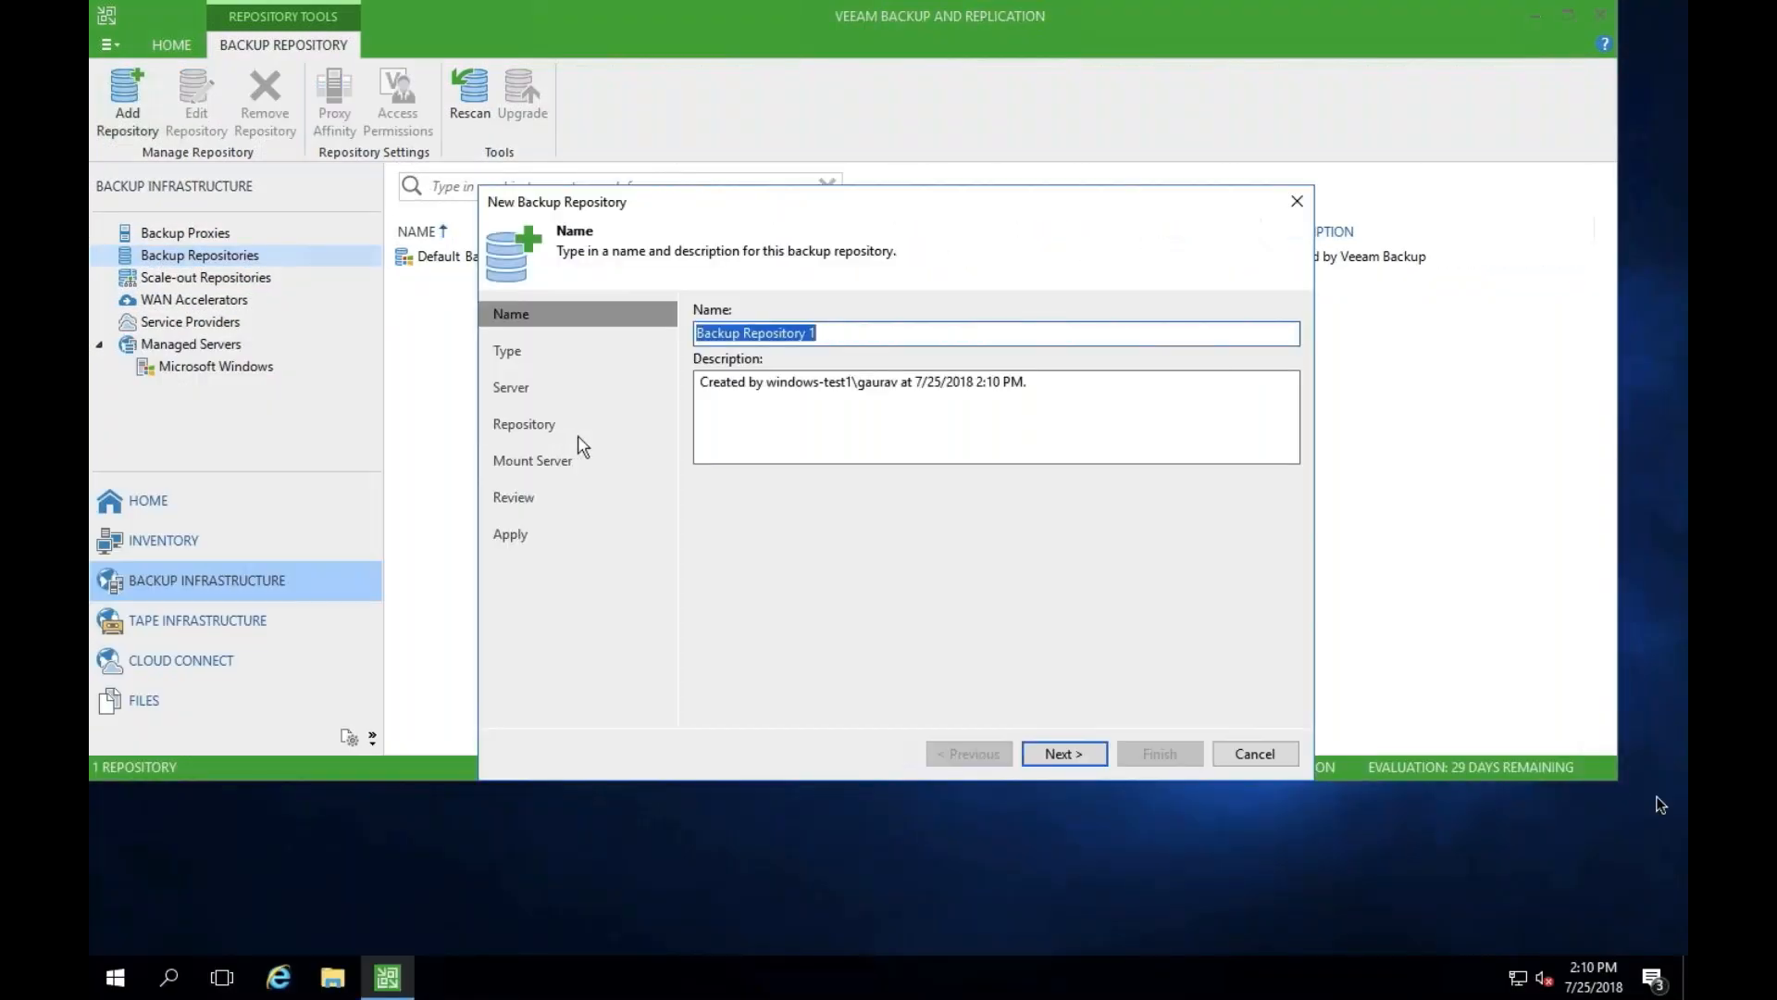
type("Azur")
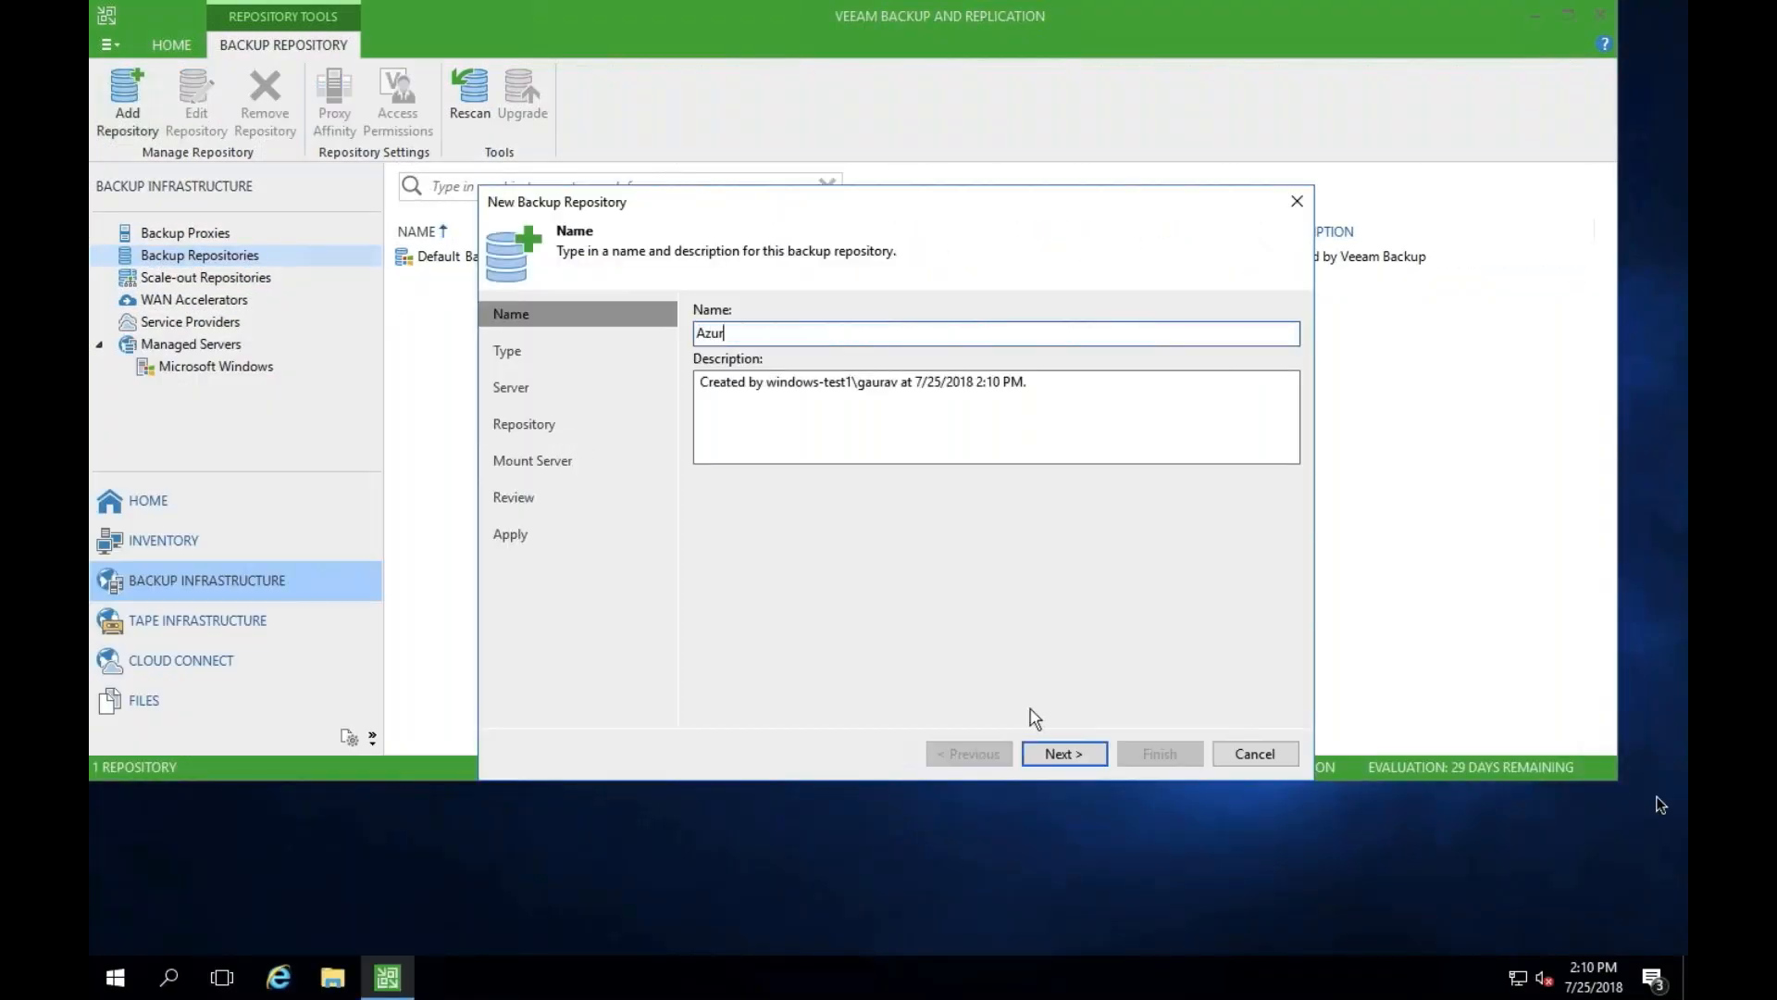
type("eVeeamRepo")
key("Return")
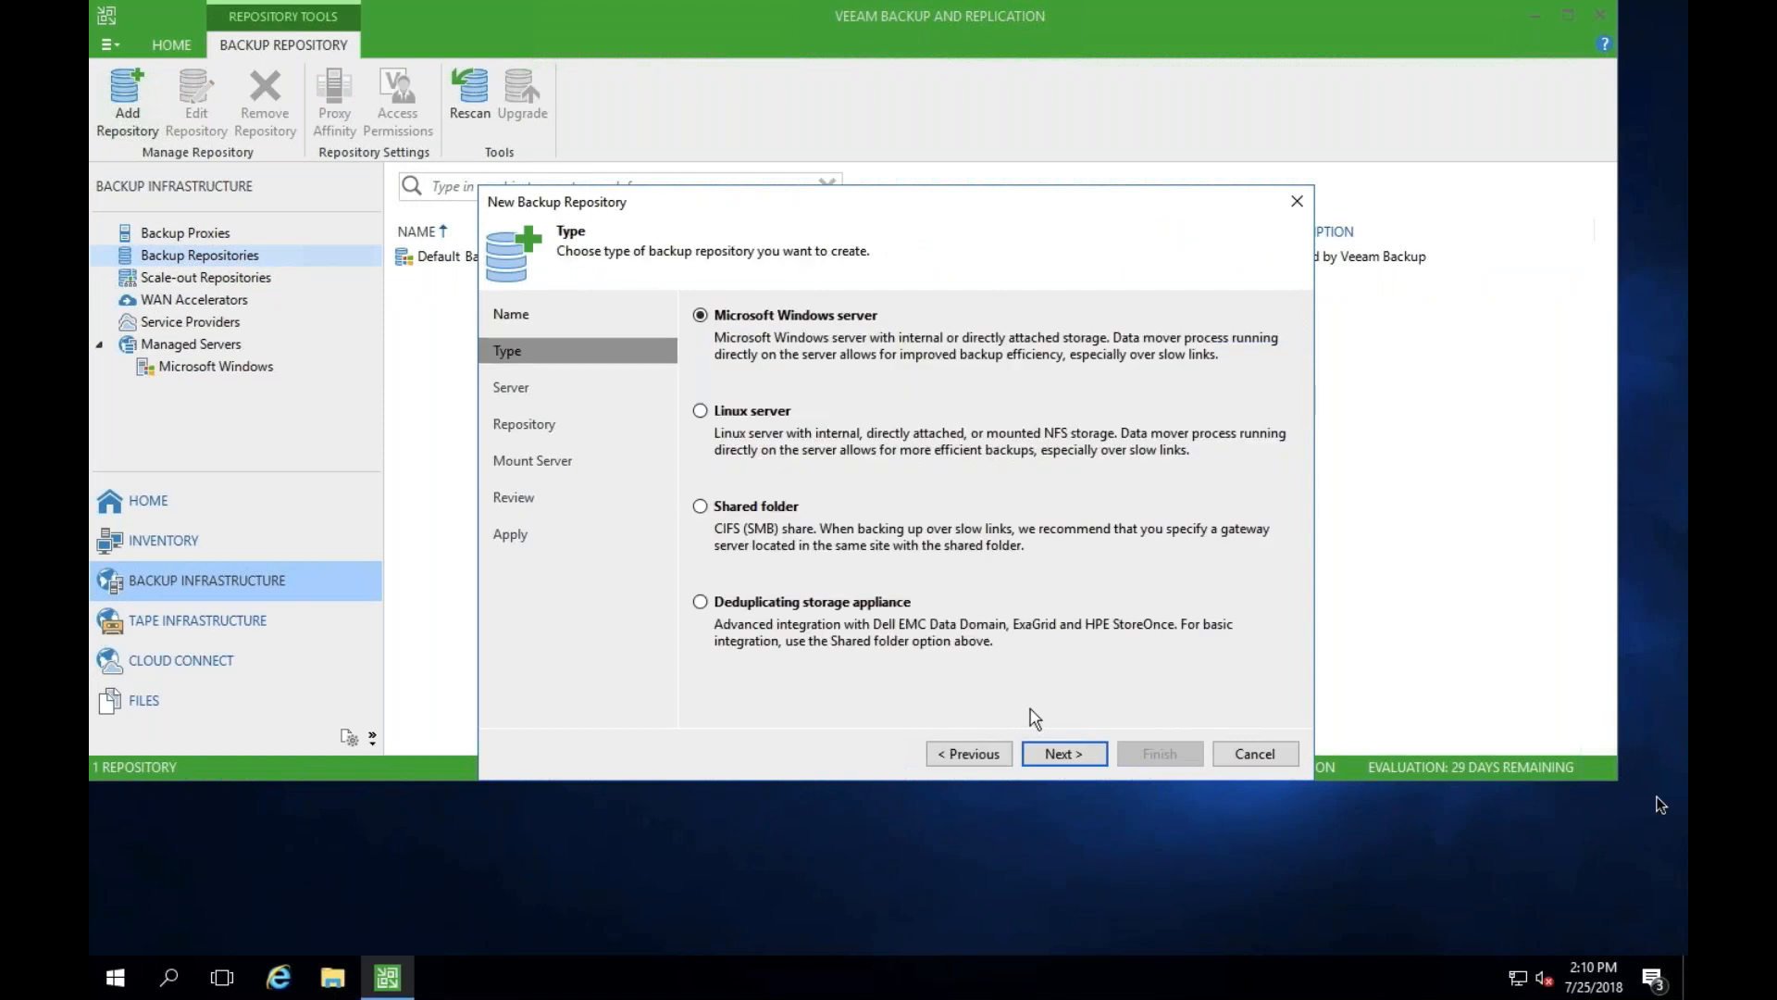
left_click(748, 416)
key("Return")
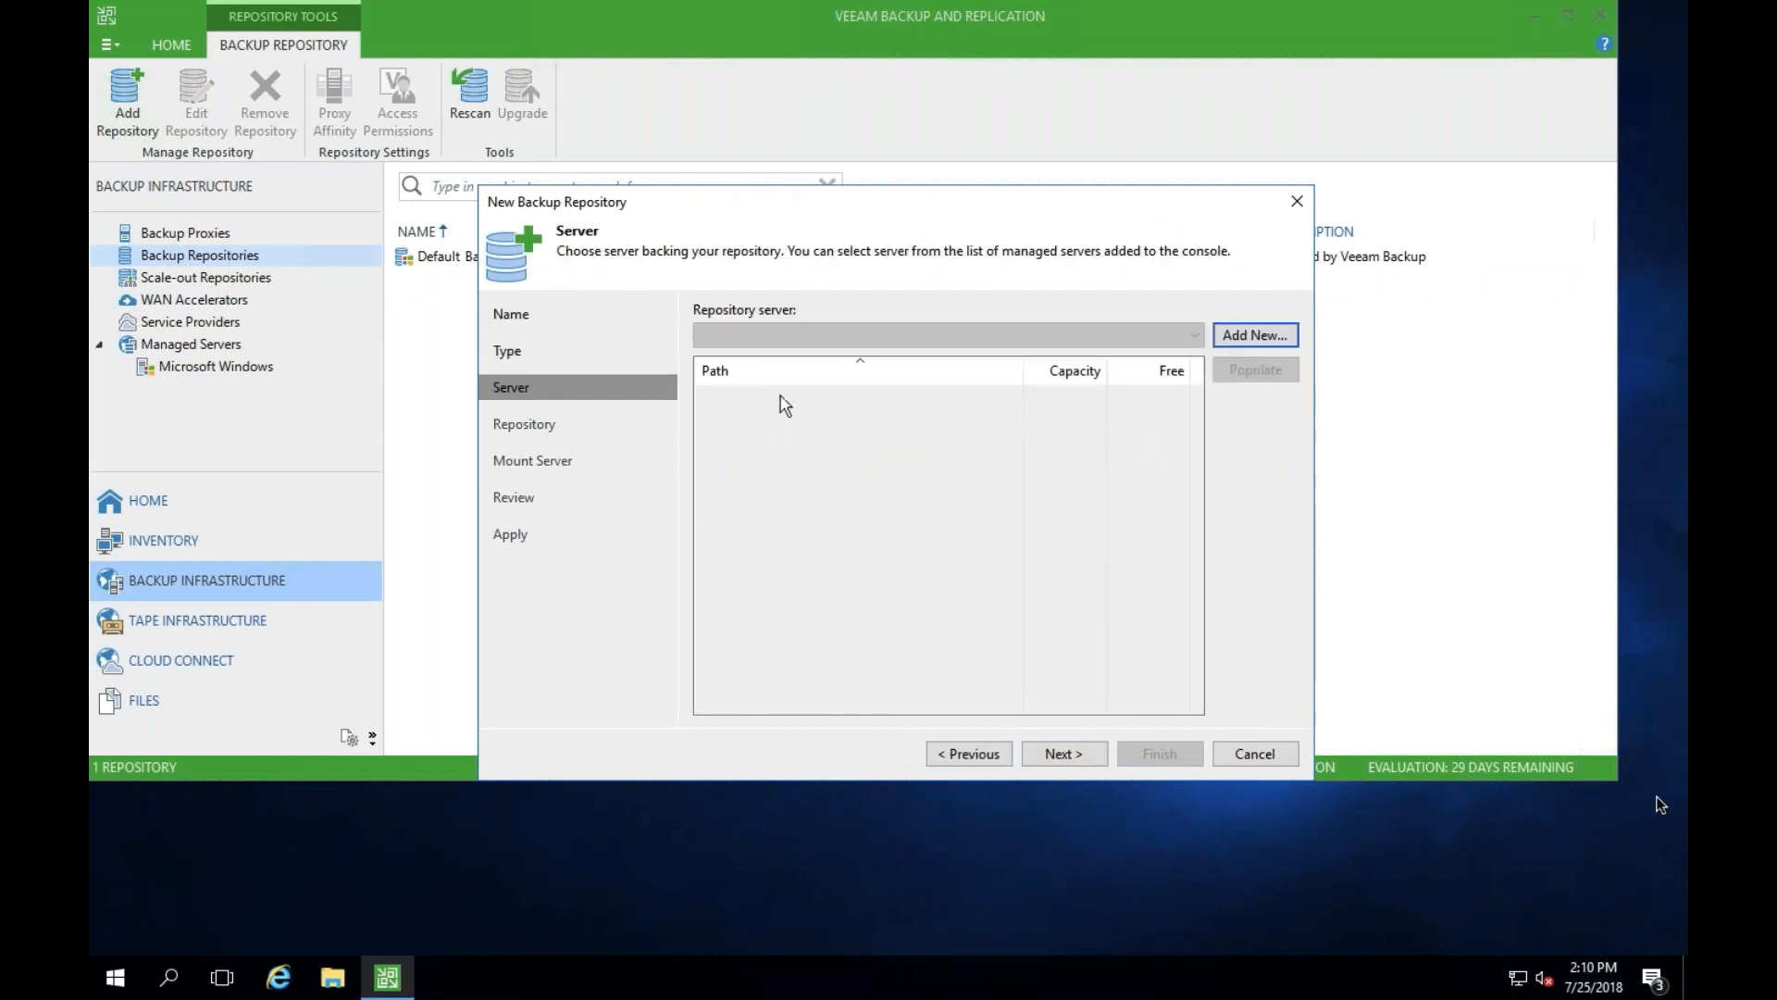
- Add a new Linux server for the repository with the IP address 10.15.1.8
left_click(1238, 334)
type("10.13.1.8")
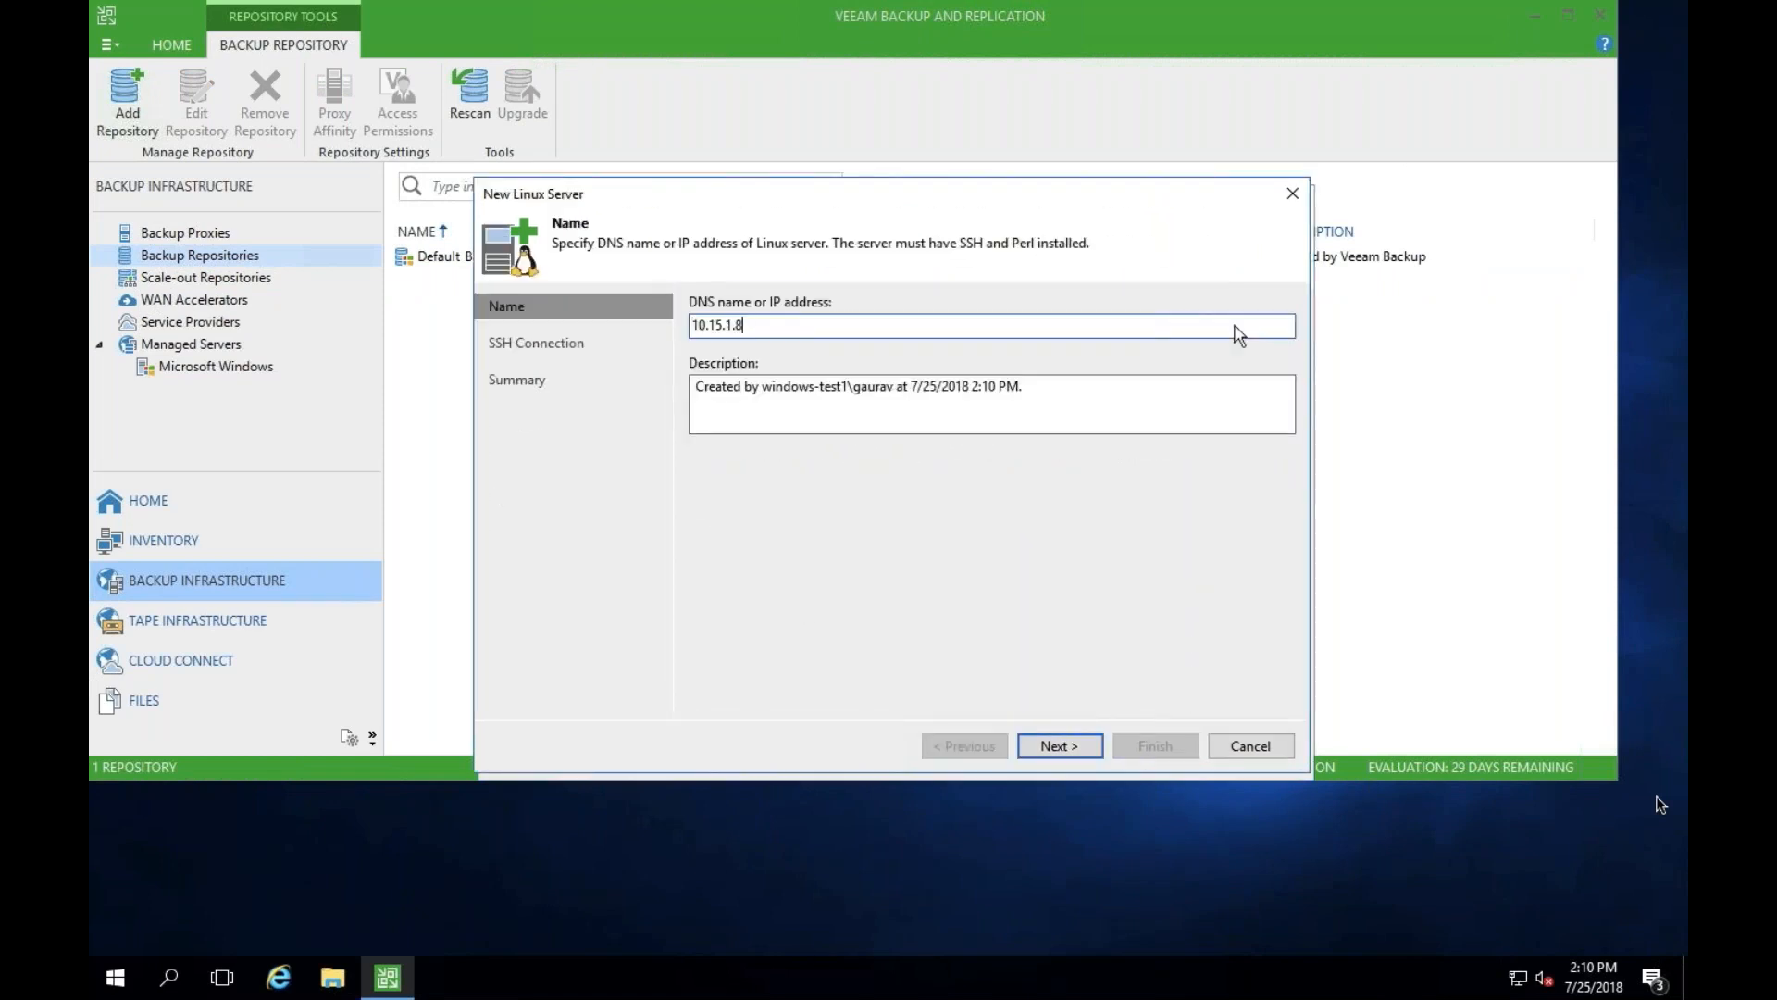
key("Return")
- Add a Linux account as the SSH credentials with username root and the account password
left_click(1241, 319)
left_click(1238, 345)
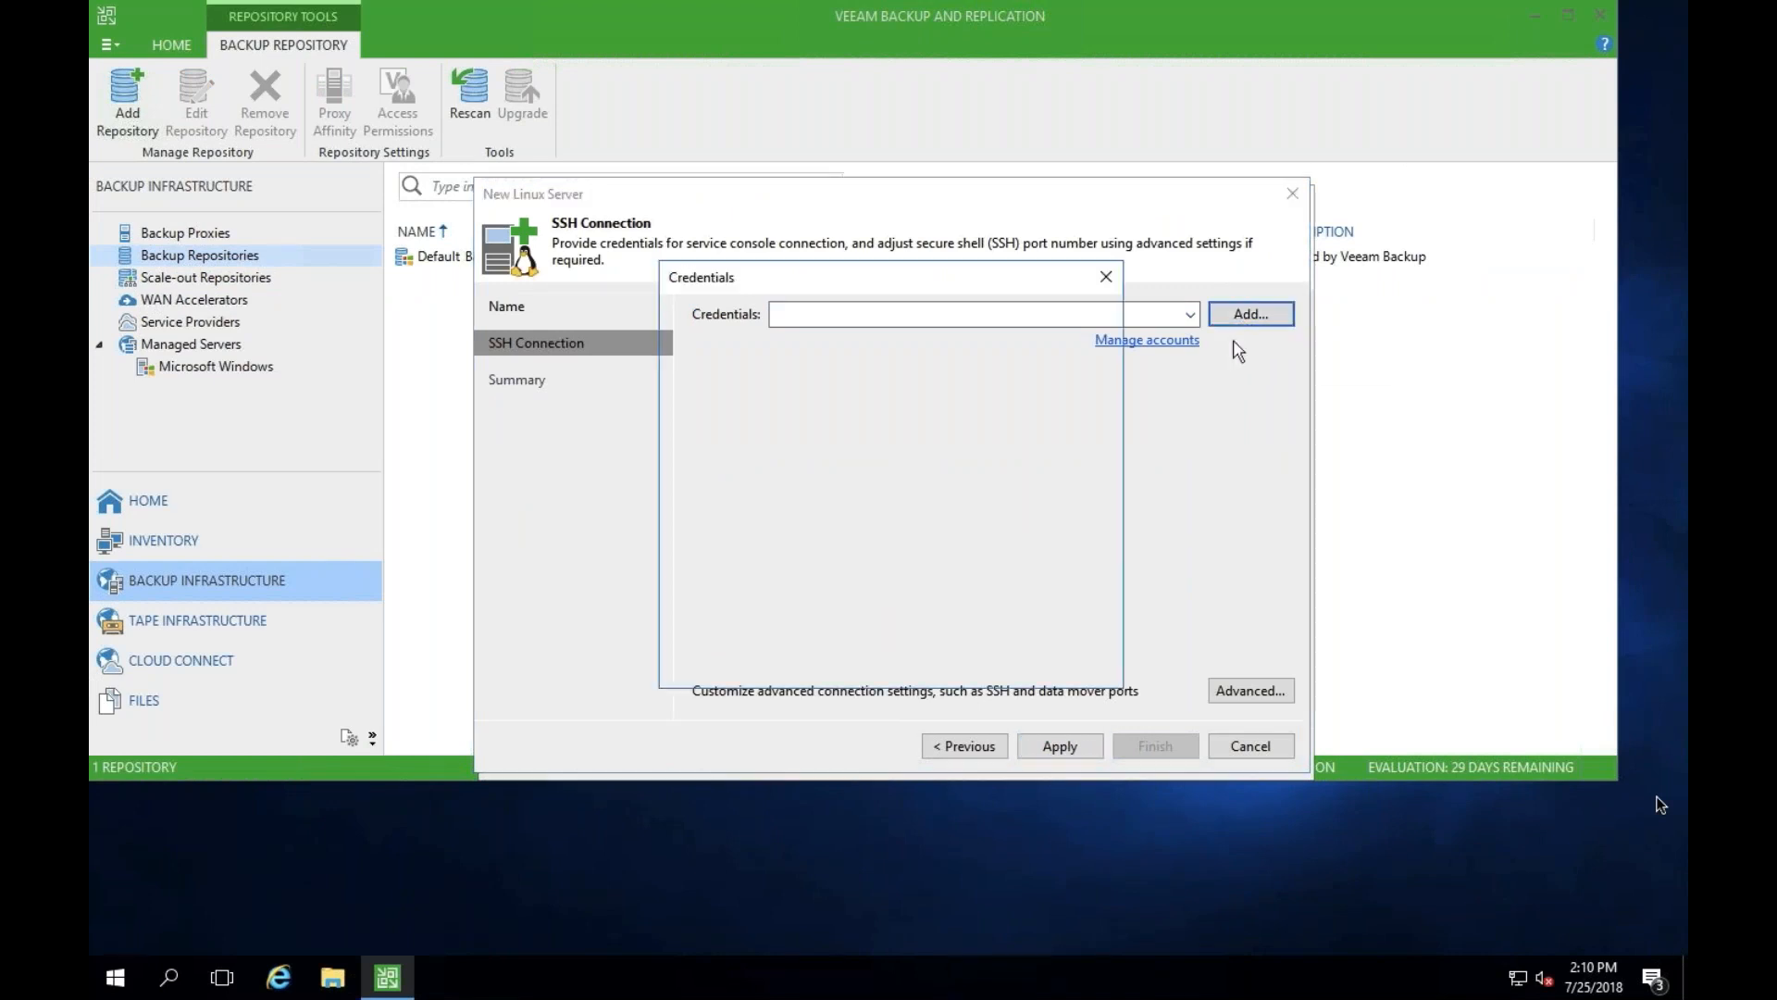
type("root")
key("Tab")
type("*****")
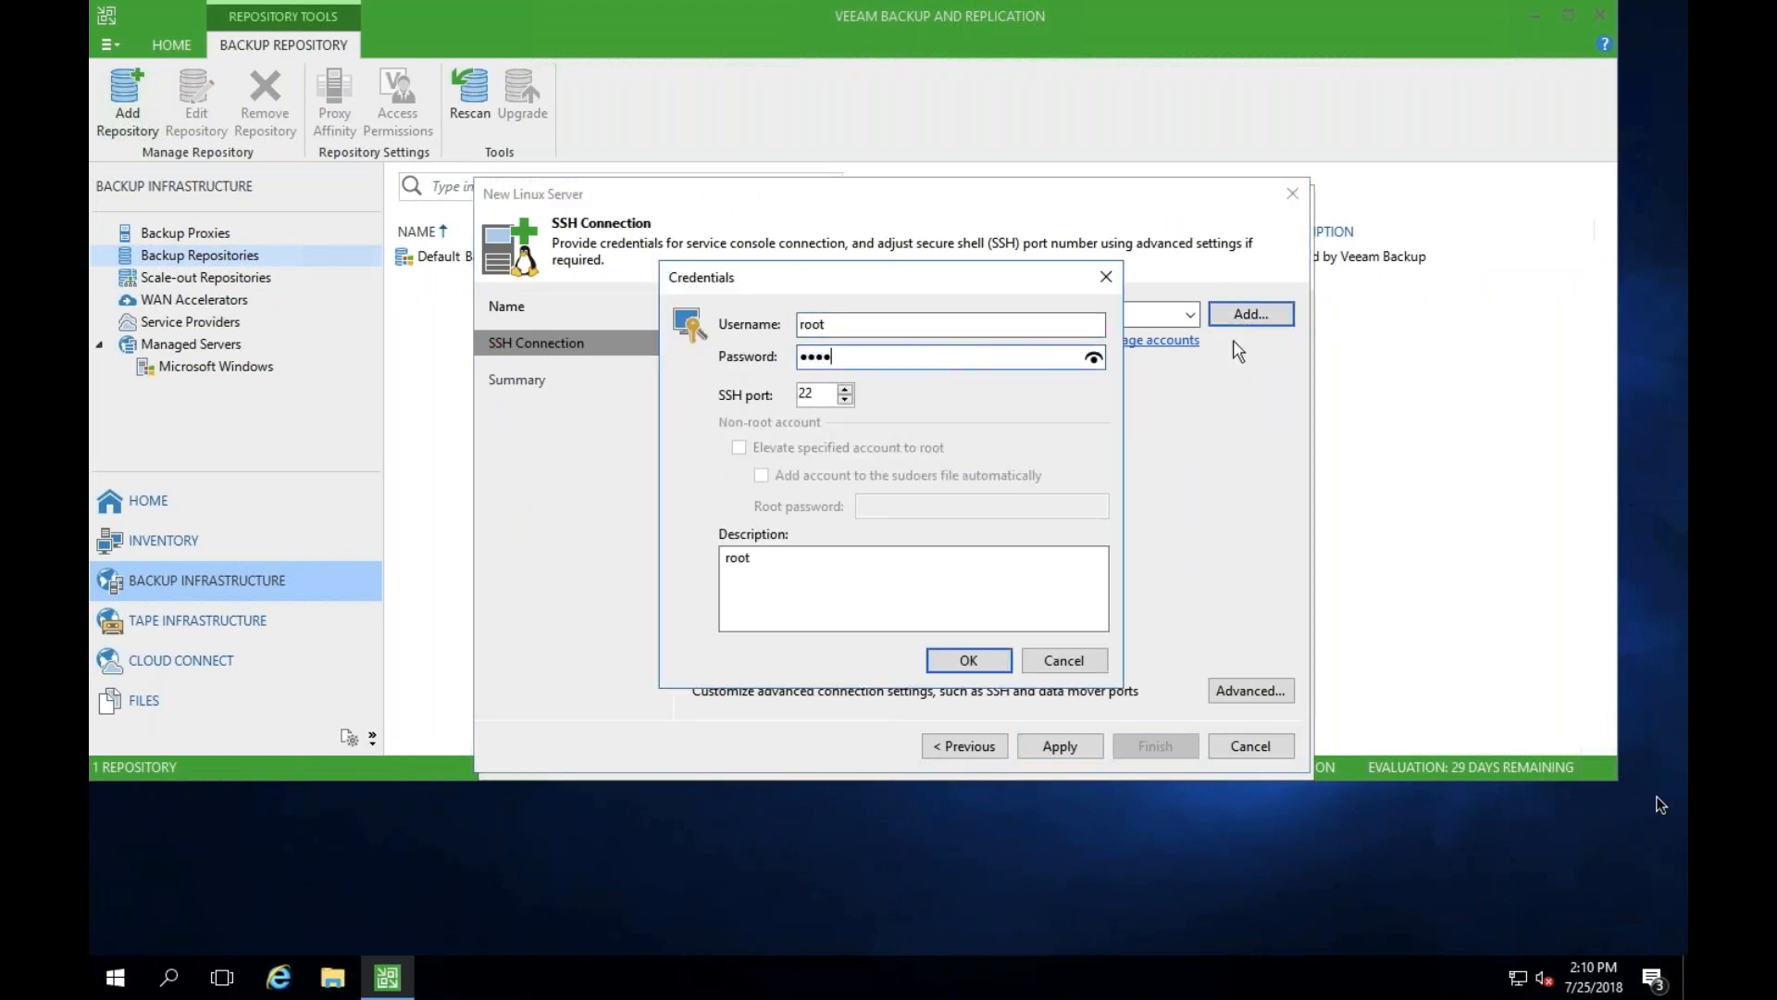
key("Return")
- Apply the SSH connection, trust the key fingerprint of 10.15.1.8, and finish adding the Linux server
left_click(1060, 746)
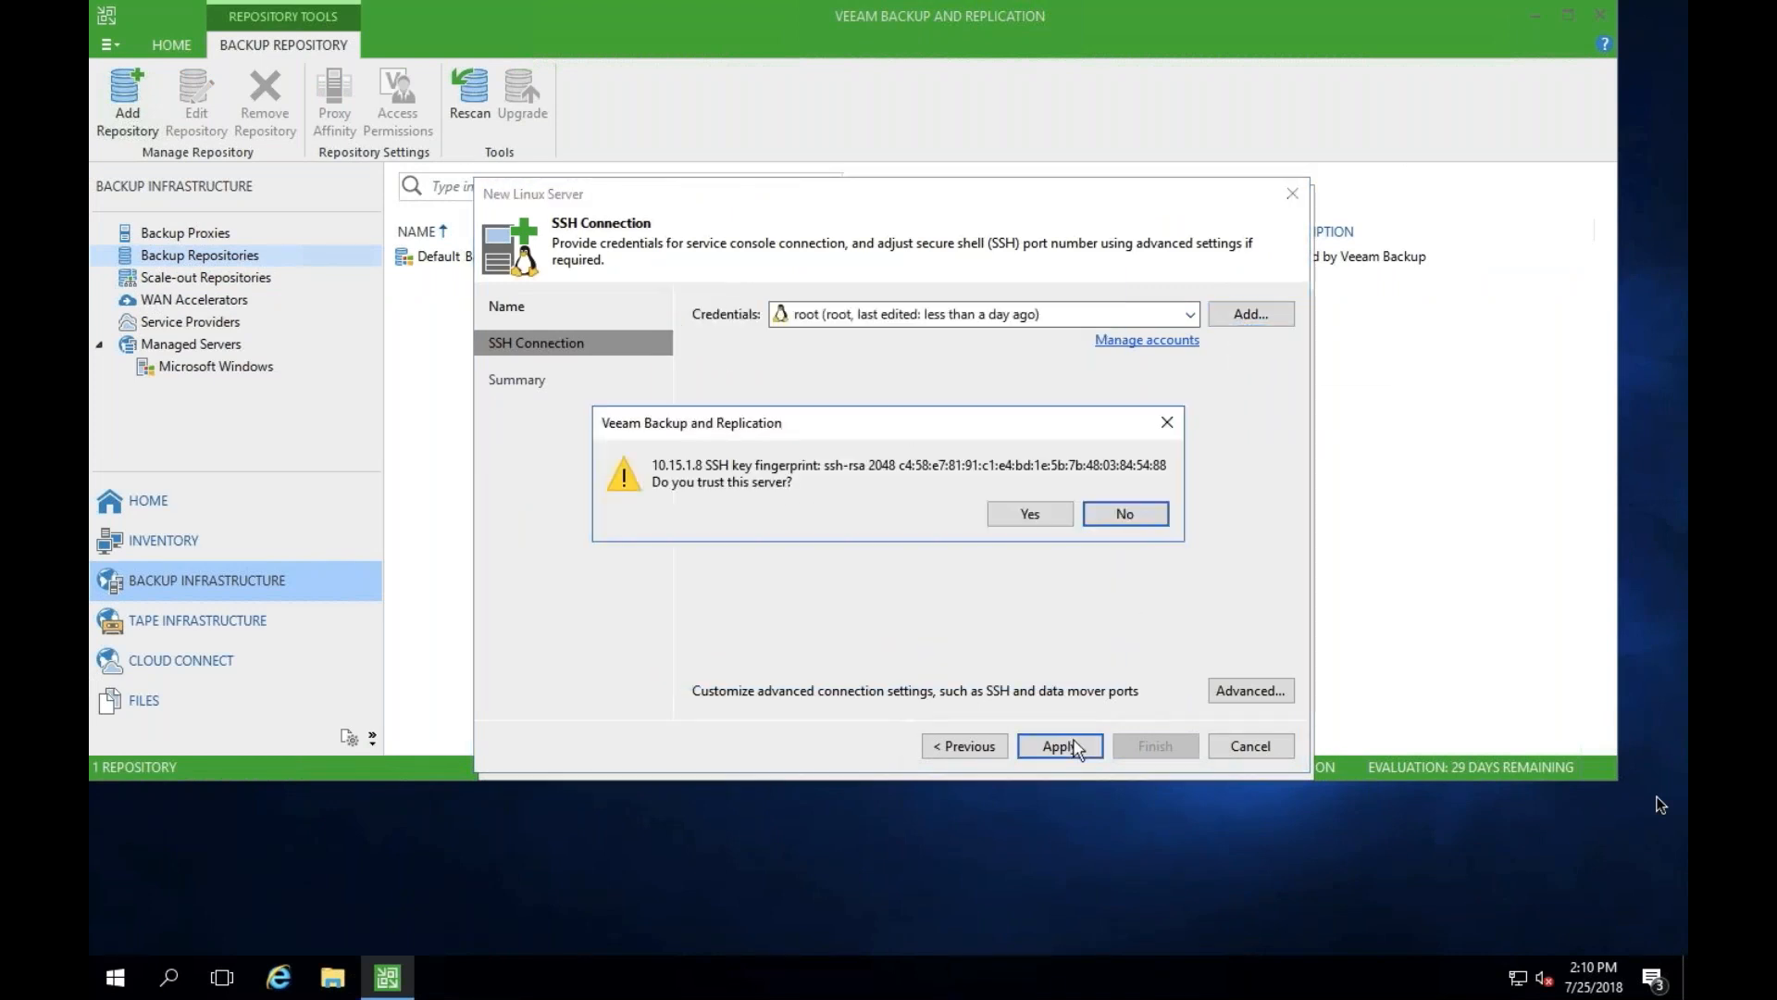
left_click(1048, 516)
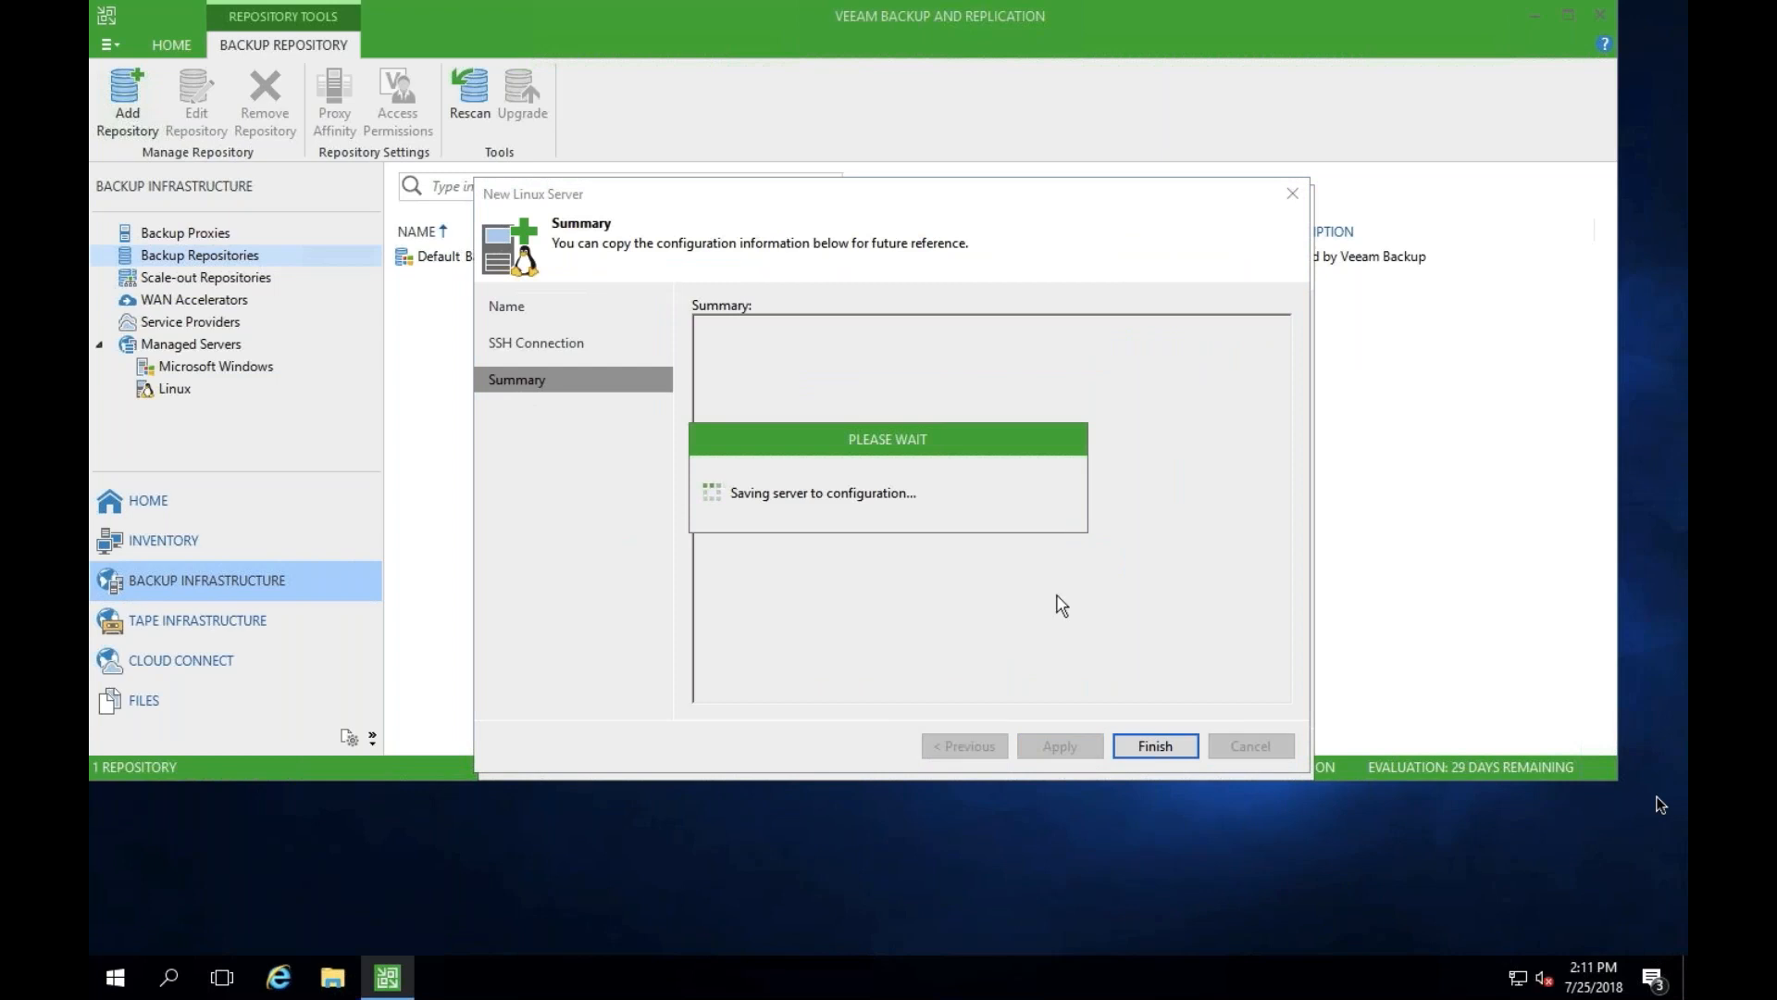
left_click(1148, 744)
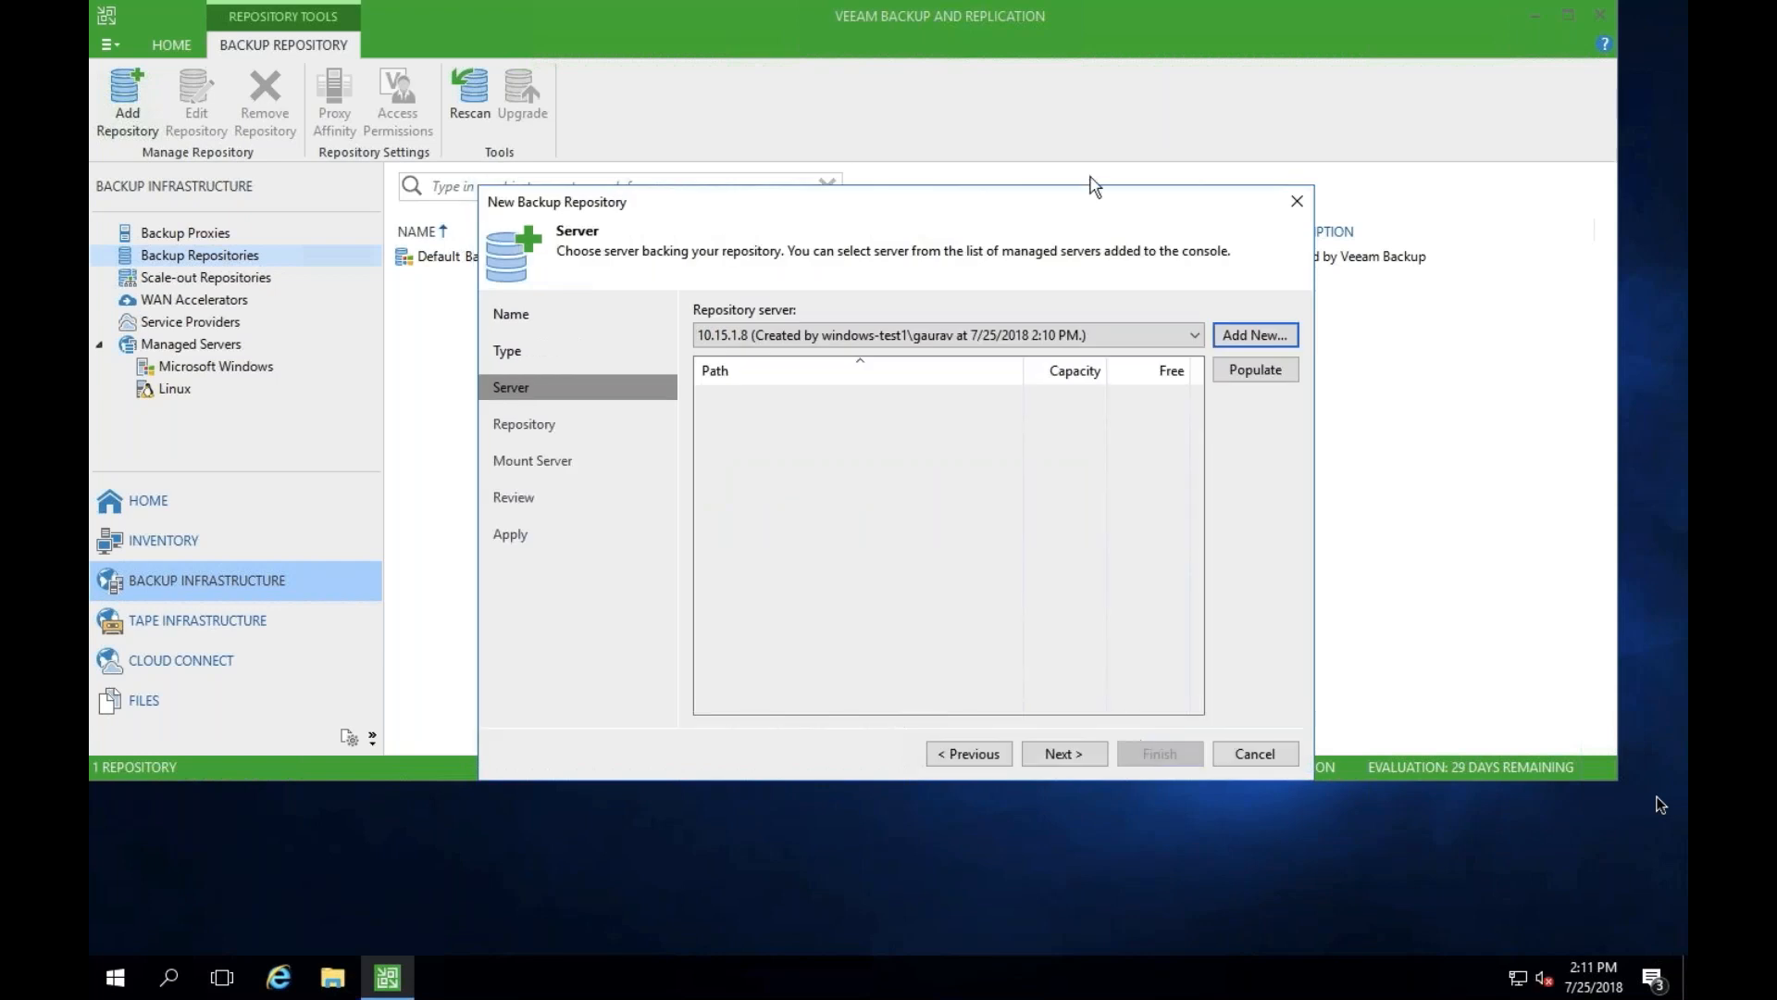
- Set the repository folder on 10.15.1.8 to /mnt/VeeamAzureDisk and populate its capacity and free space
left_click(1076, 754)
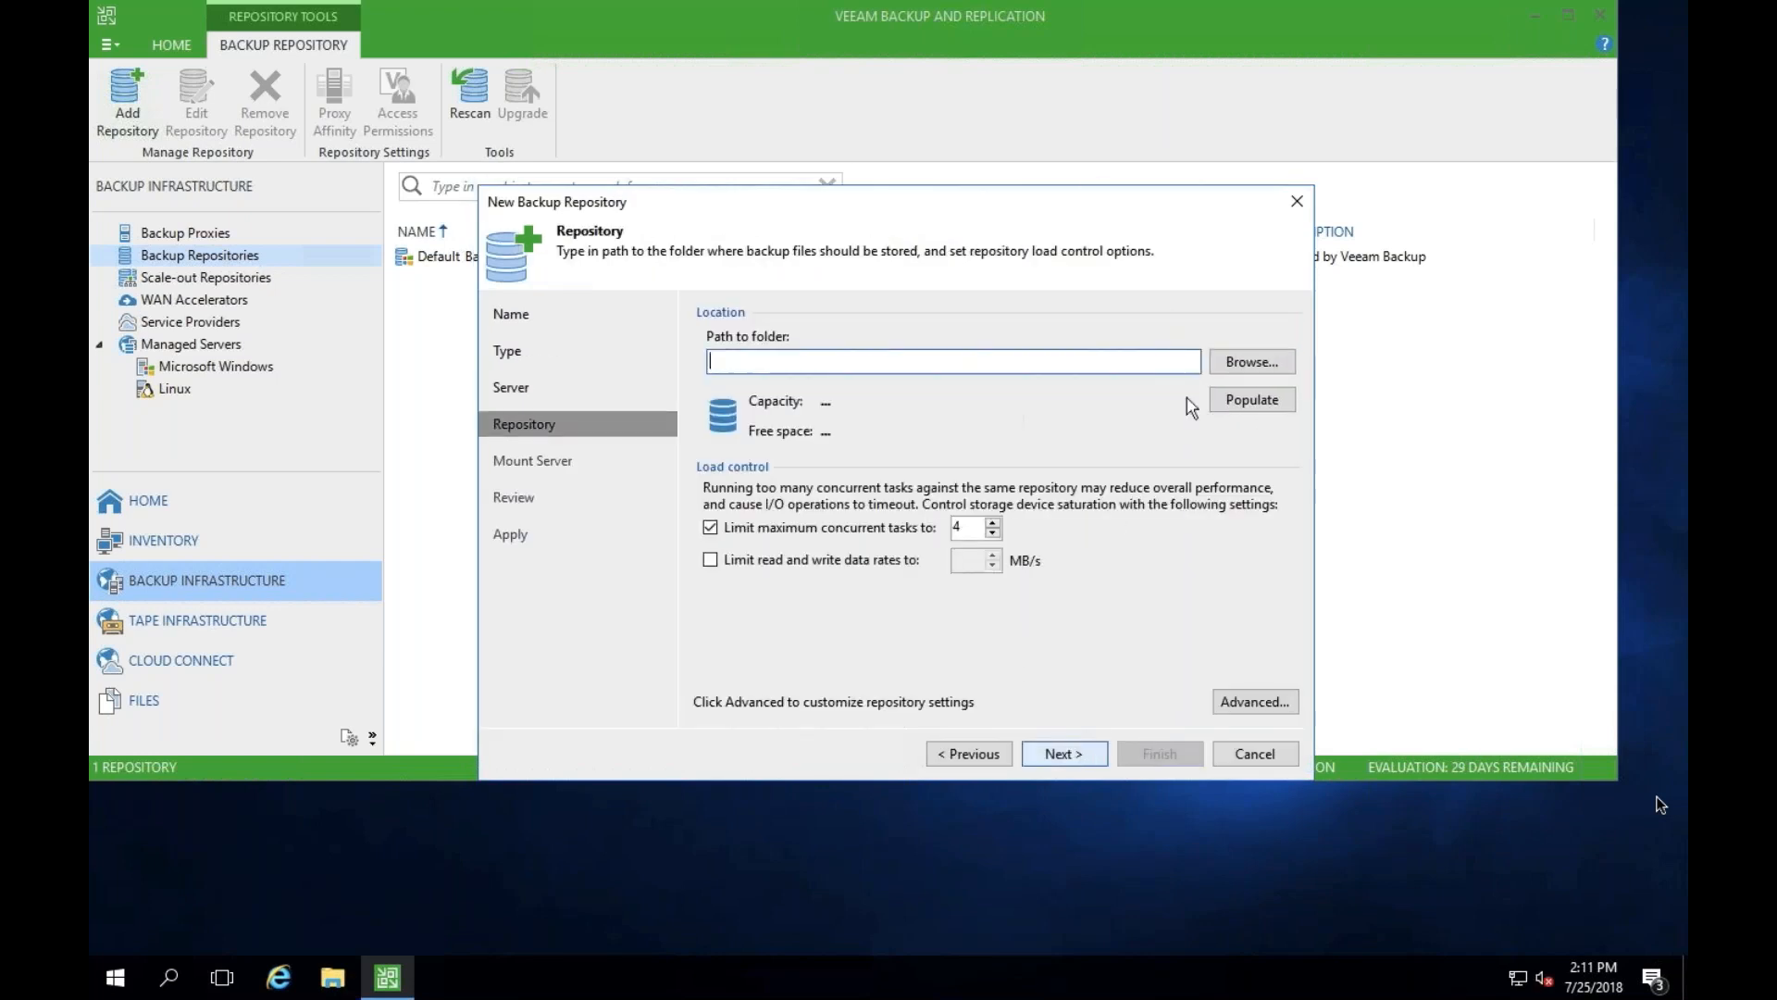
left_click(1228, 370)
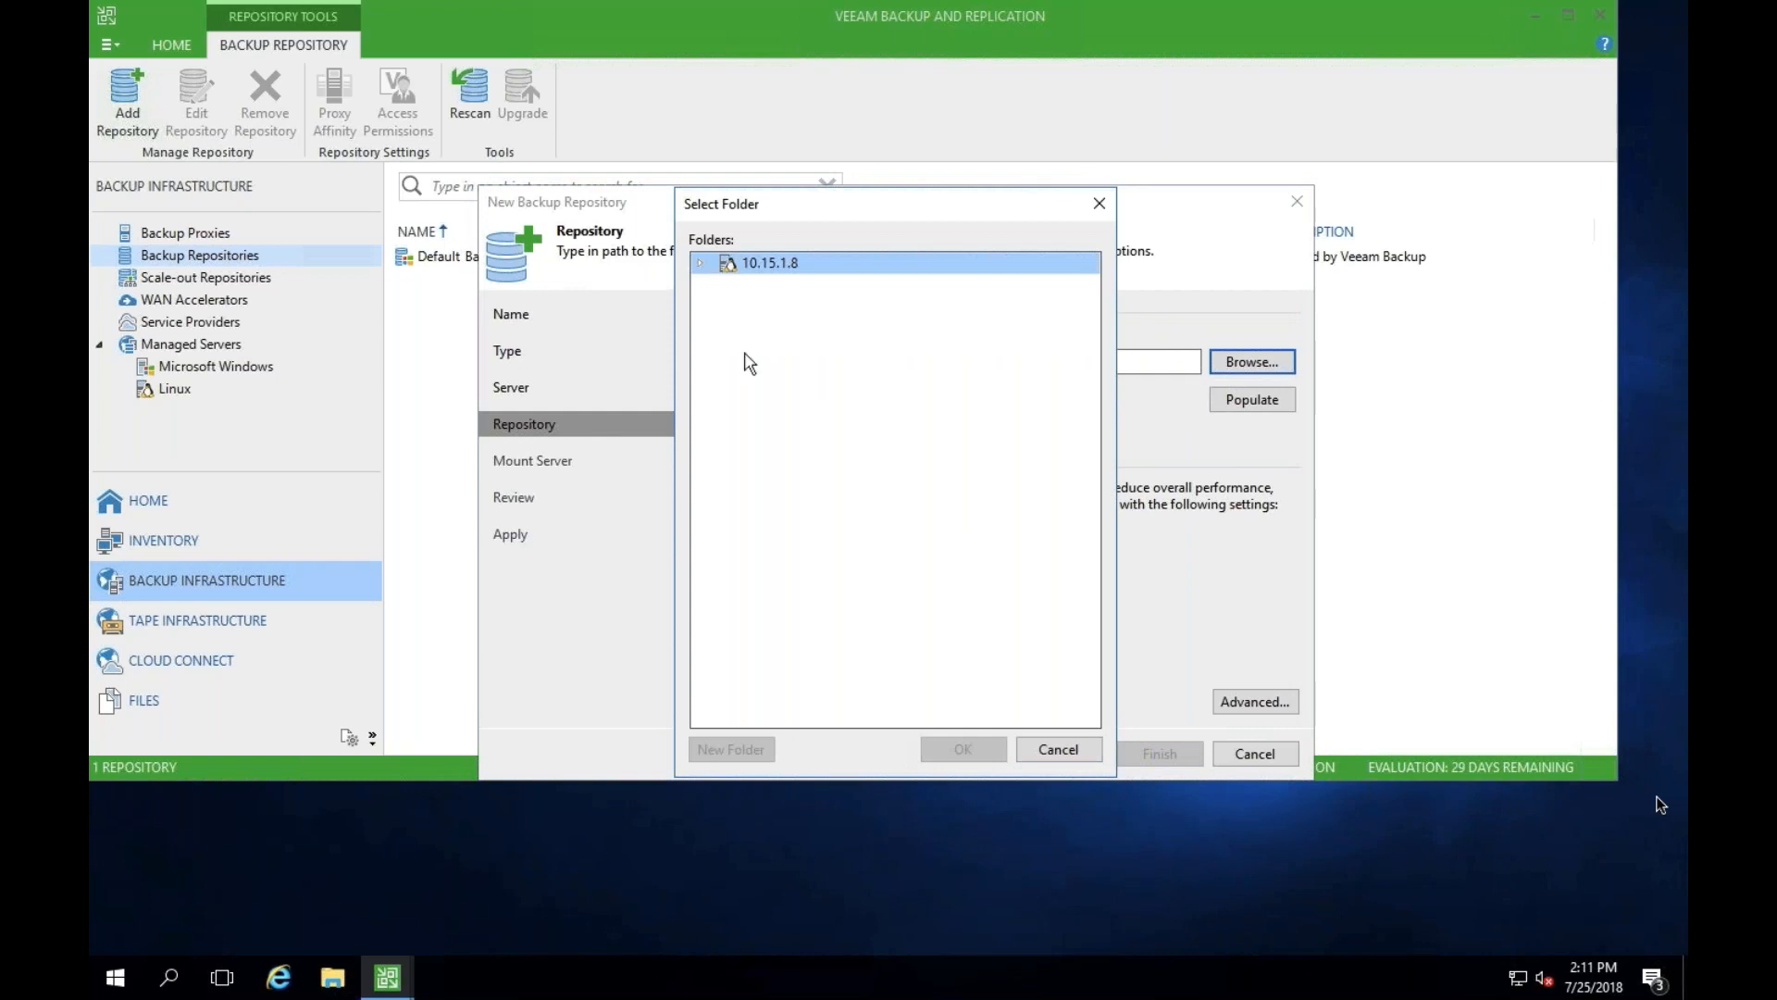
left_click(701, 266)
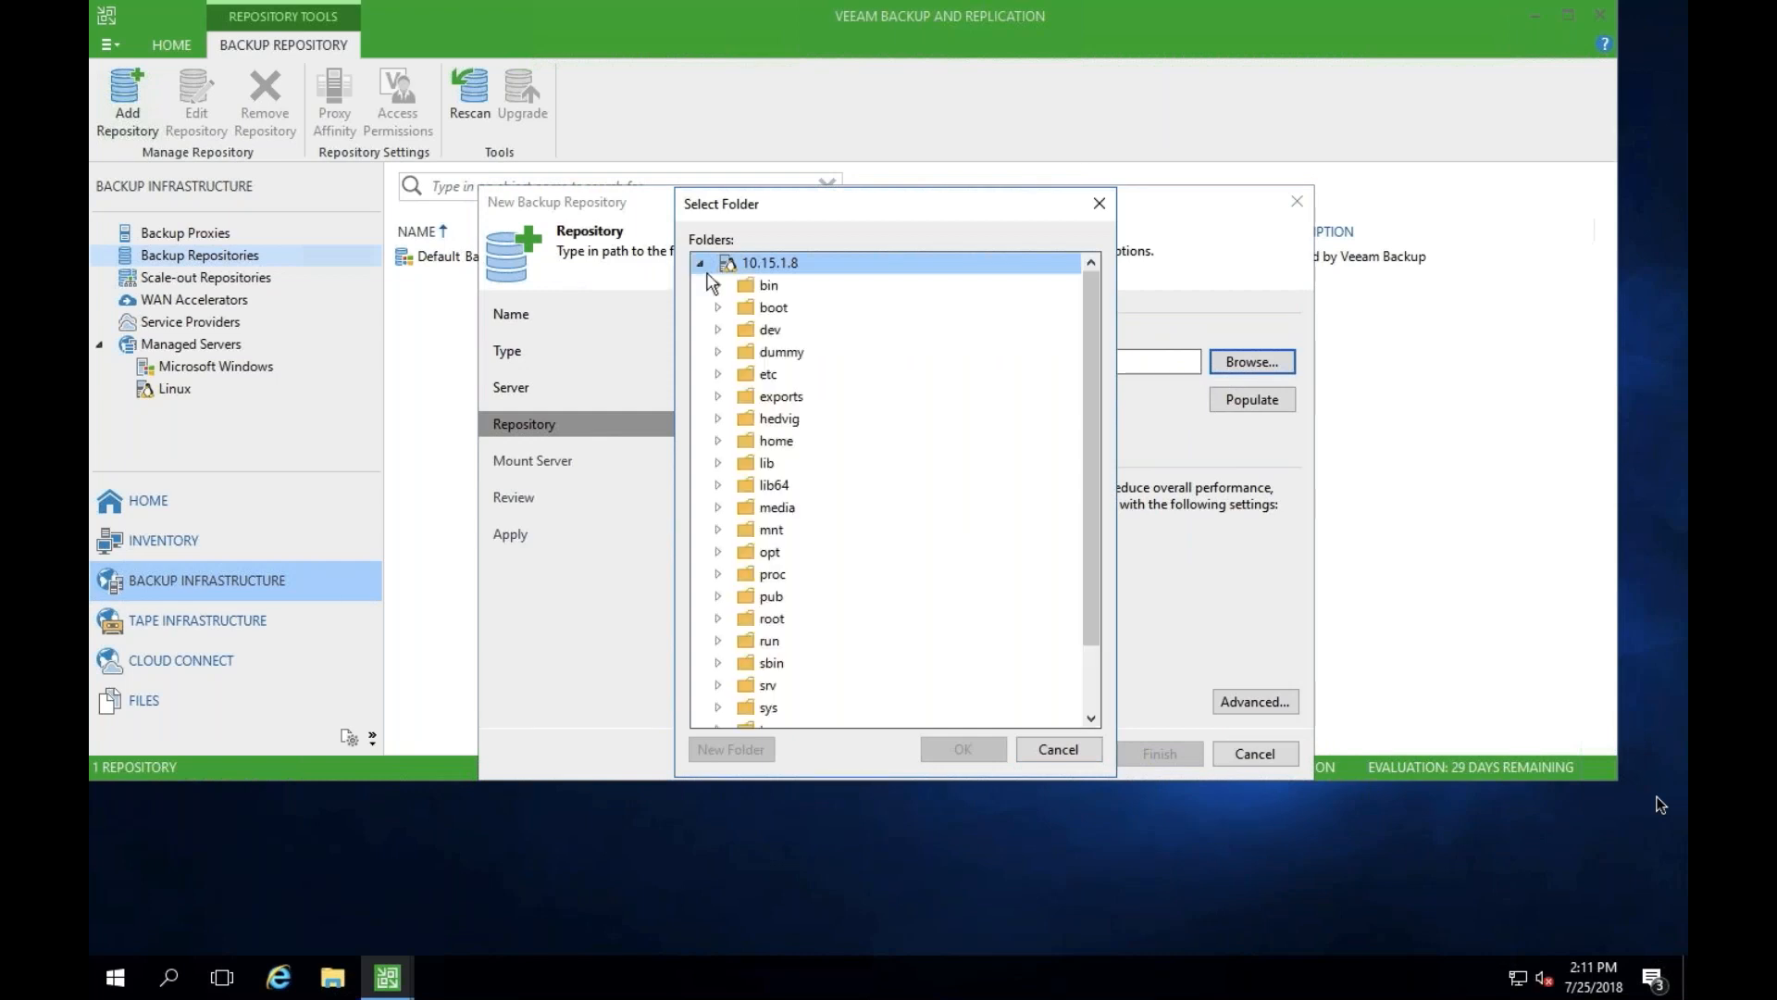
left_click(721, 531)
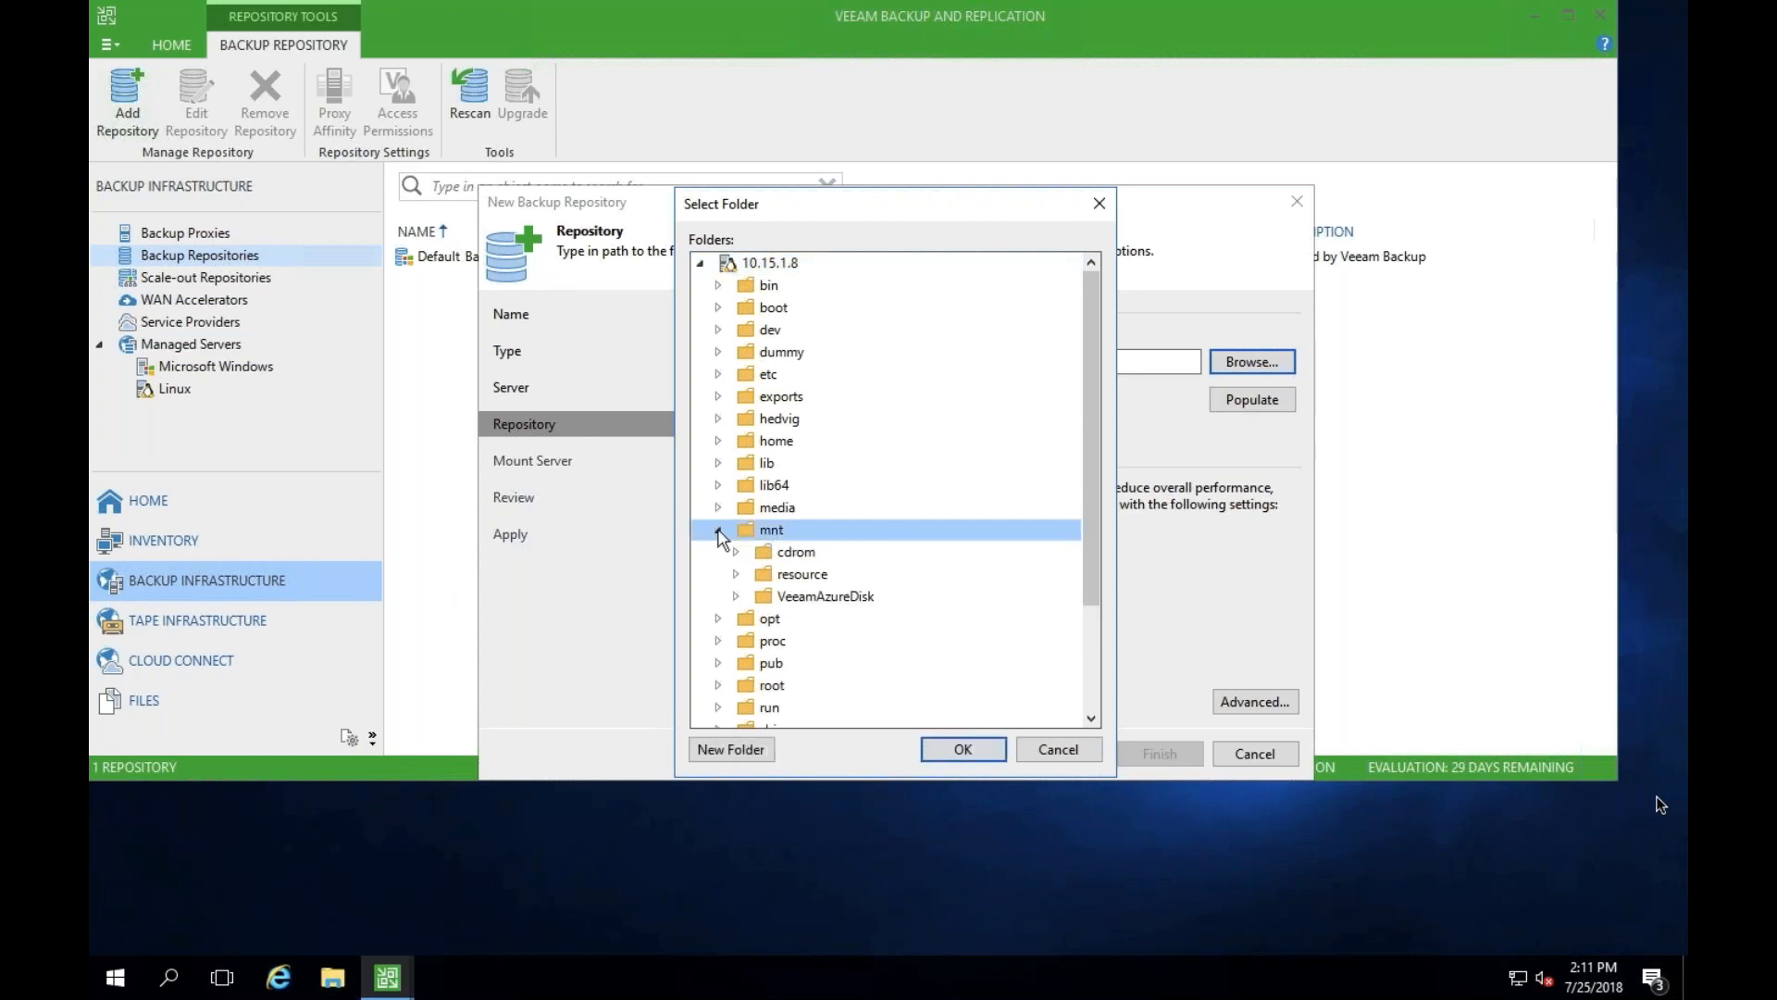
left_click(808, 598)
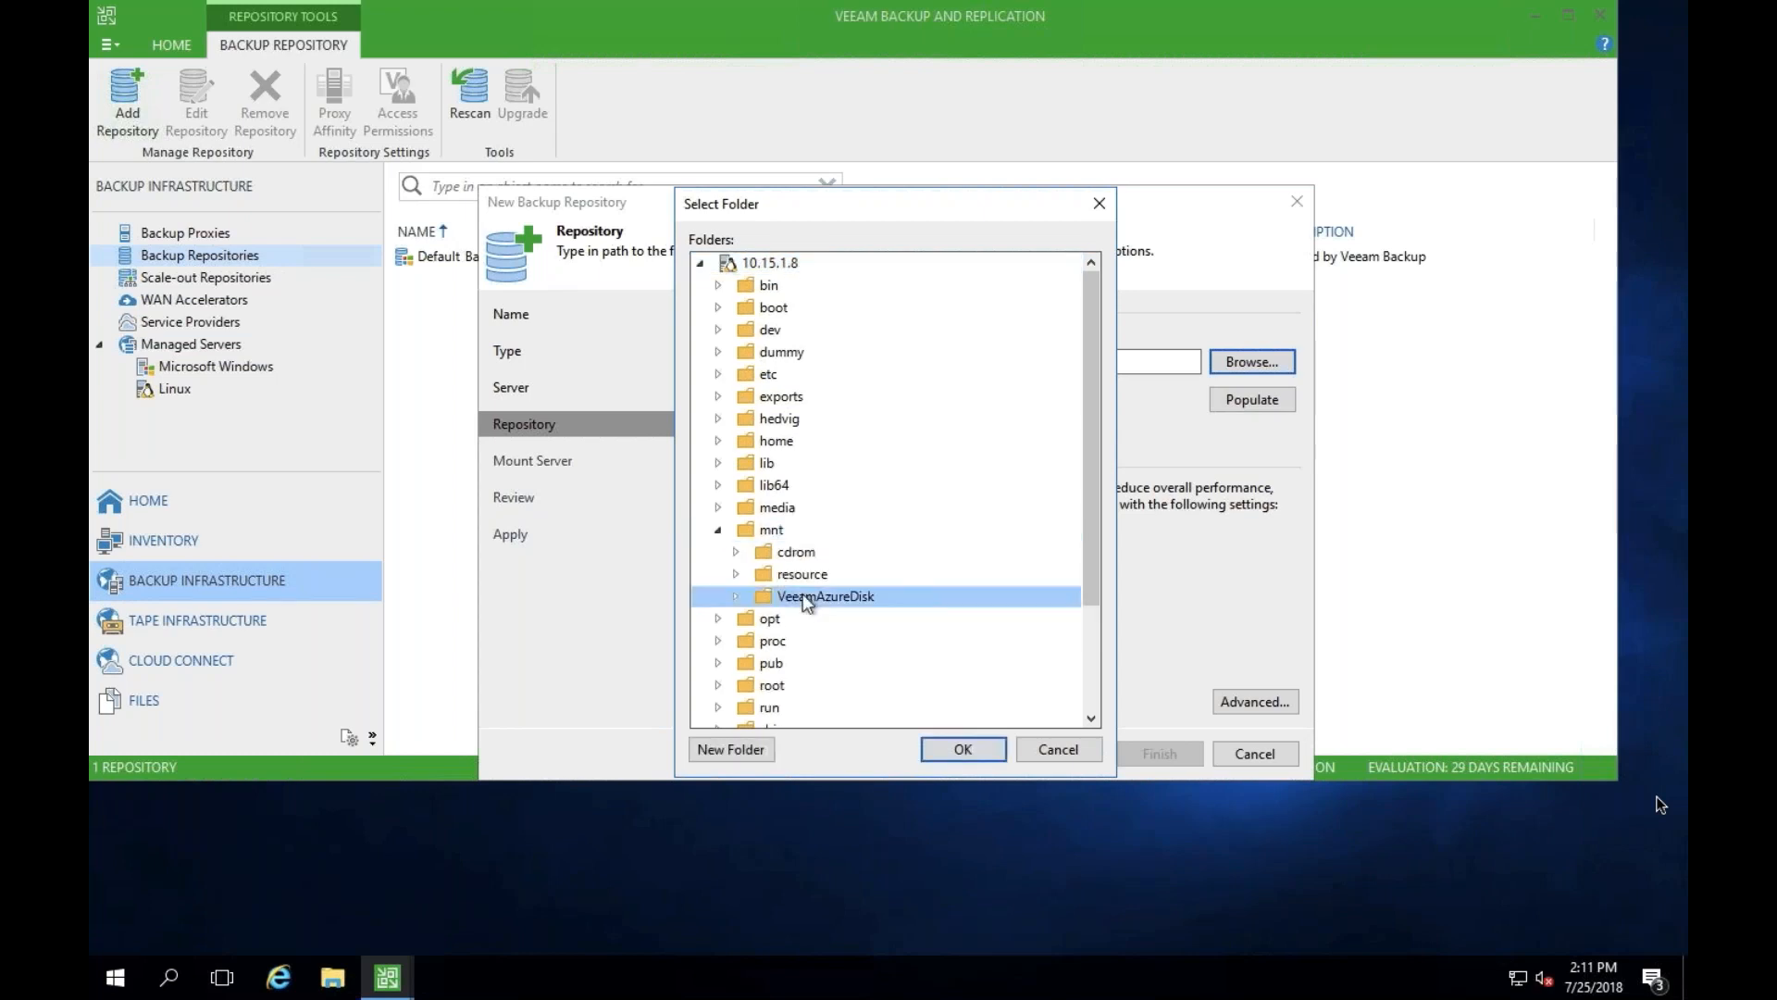
left_click(972, 758)
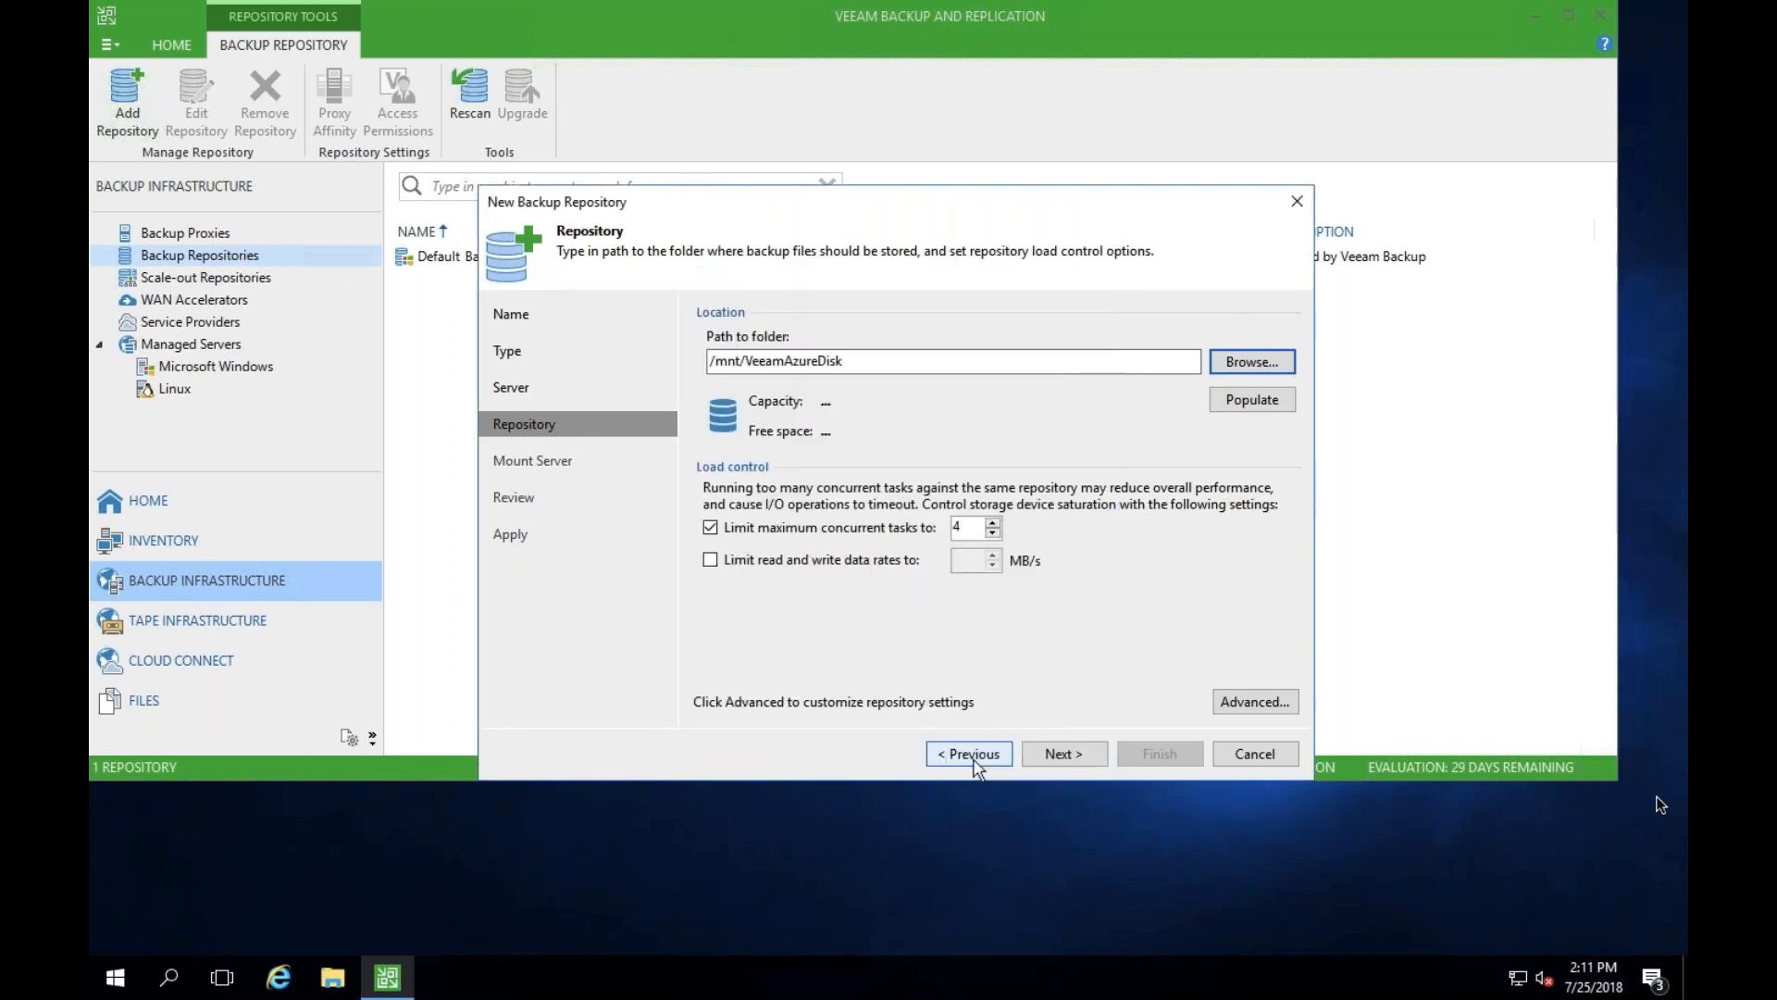
left_click(1254, 393)
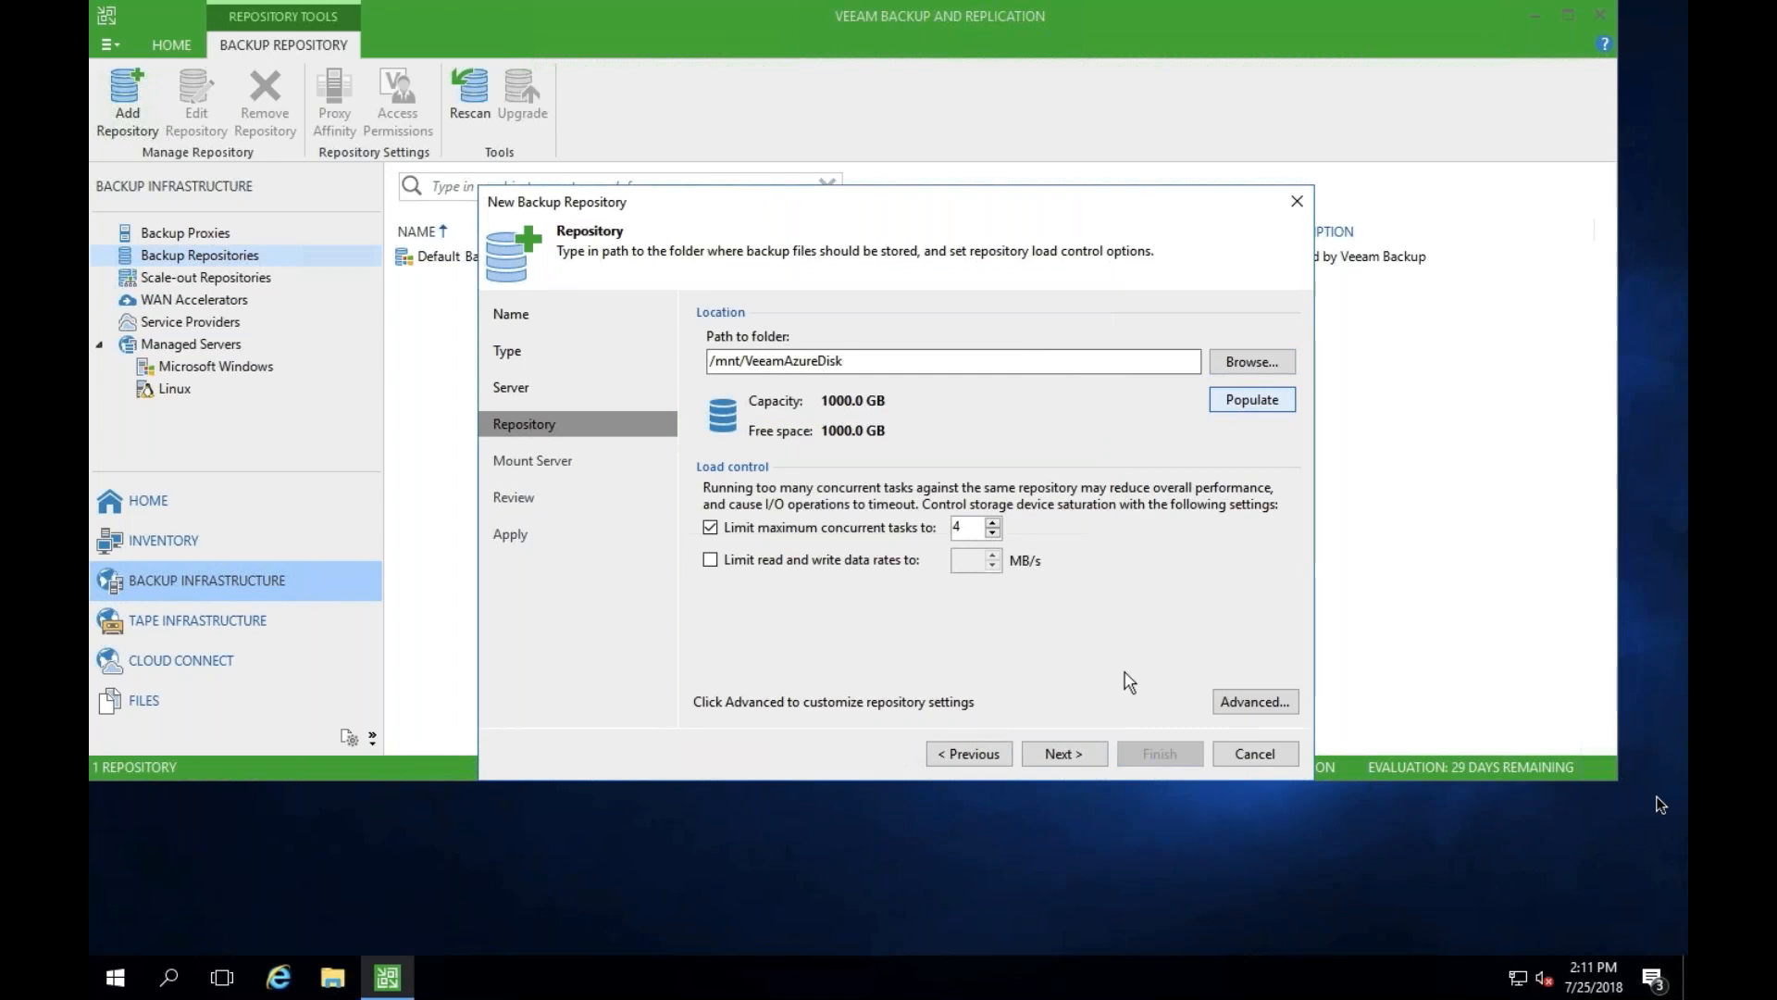
- Keep the default mount server settings, apply the reviewed repository configuration and finish creating the repository
left_click(1074, 761)
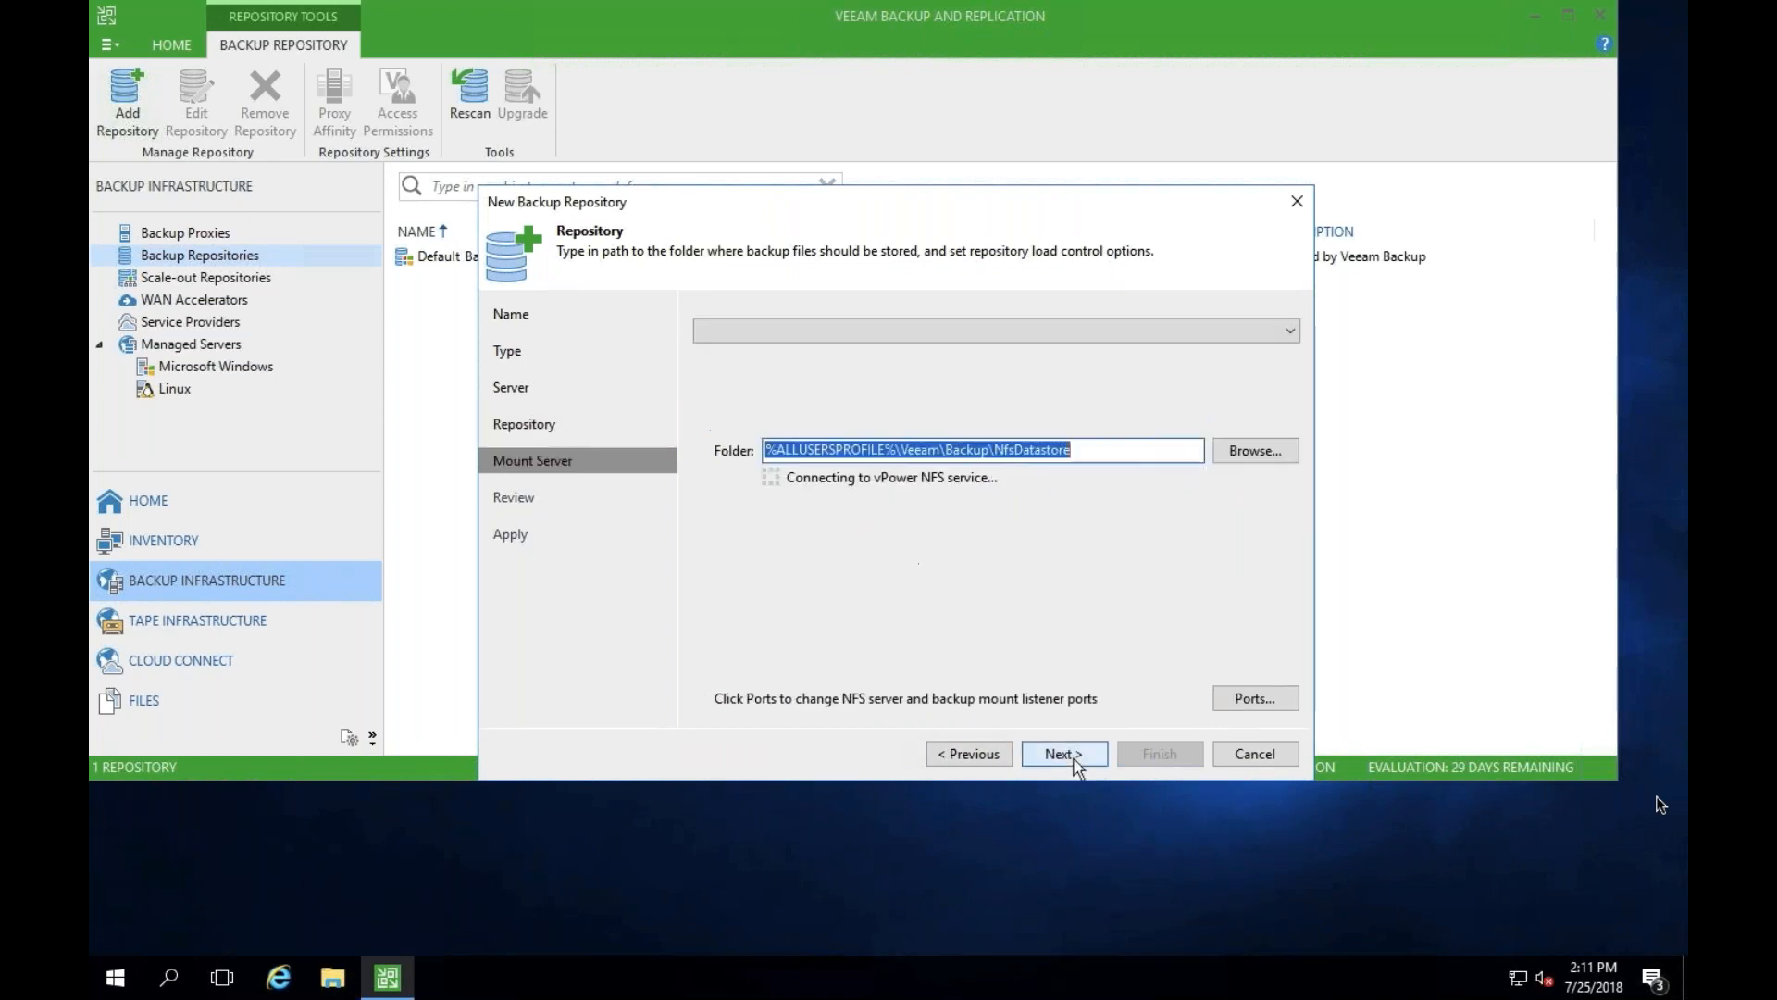
left_click(1075, 761)
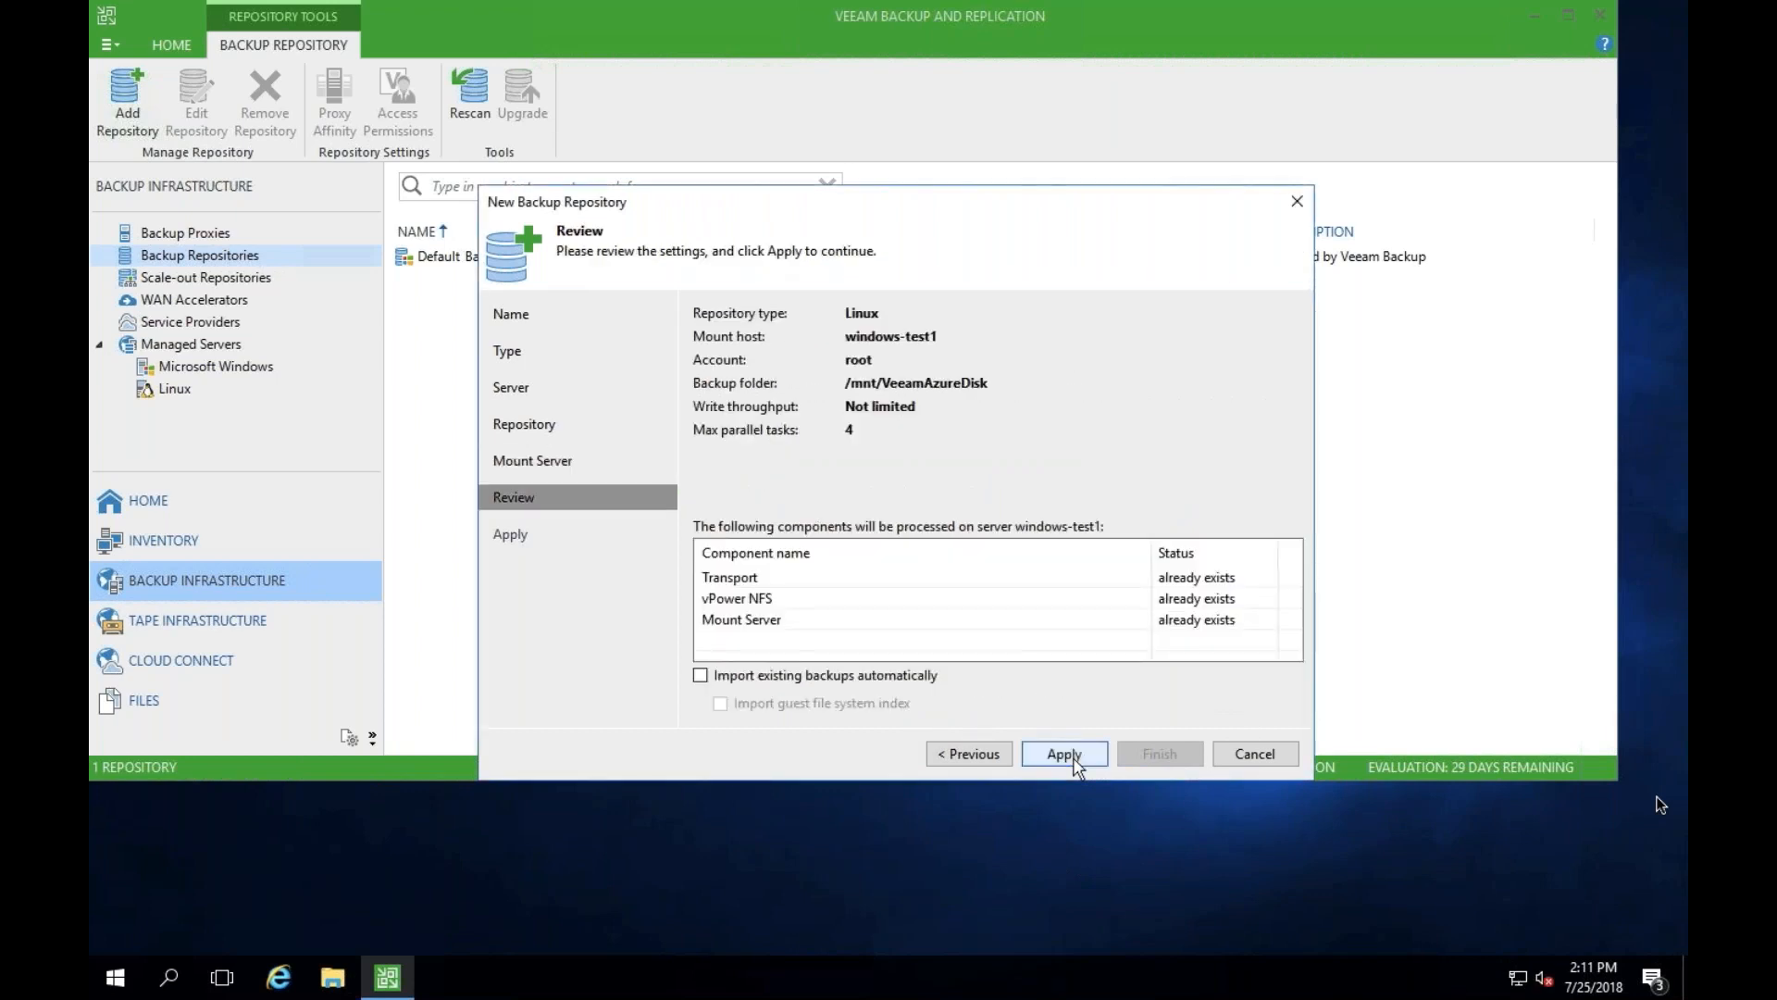
left_click(1064, 753)
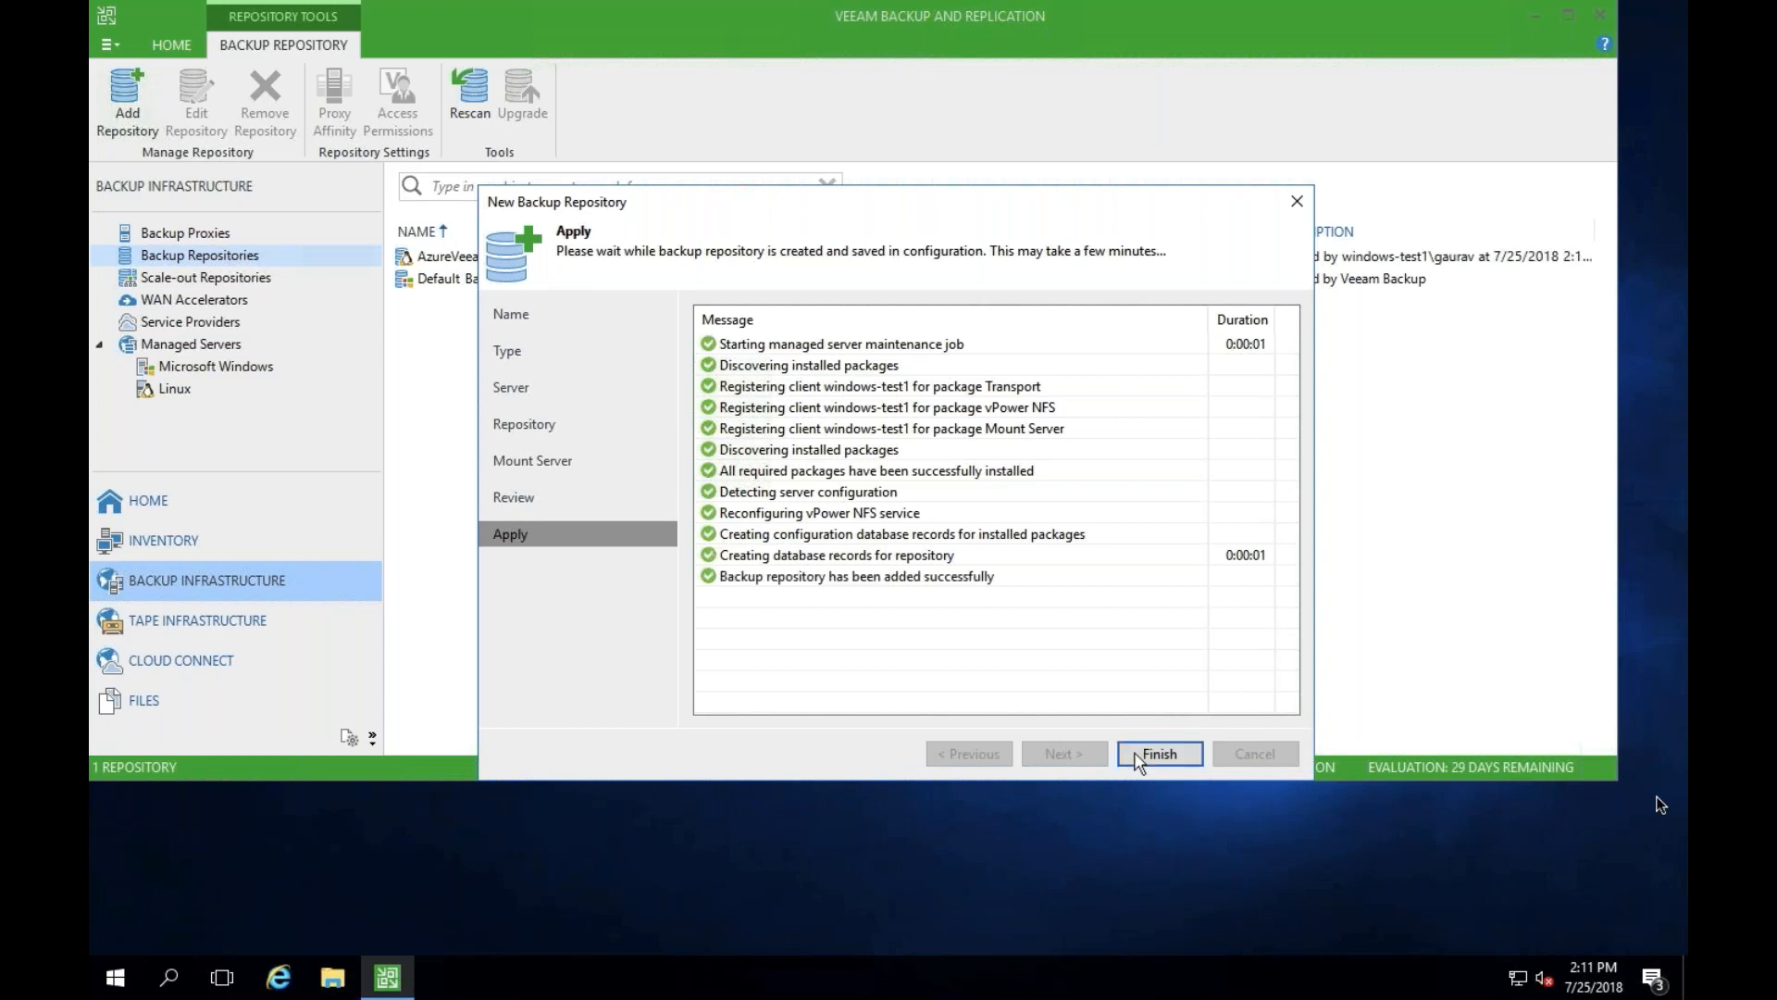
left_click(1137, 754)
left_click(1064, 519)
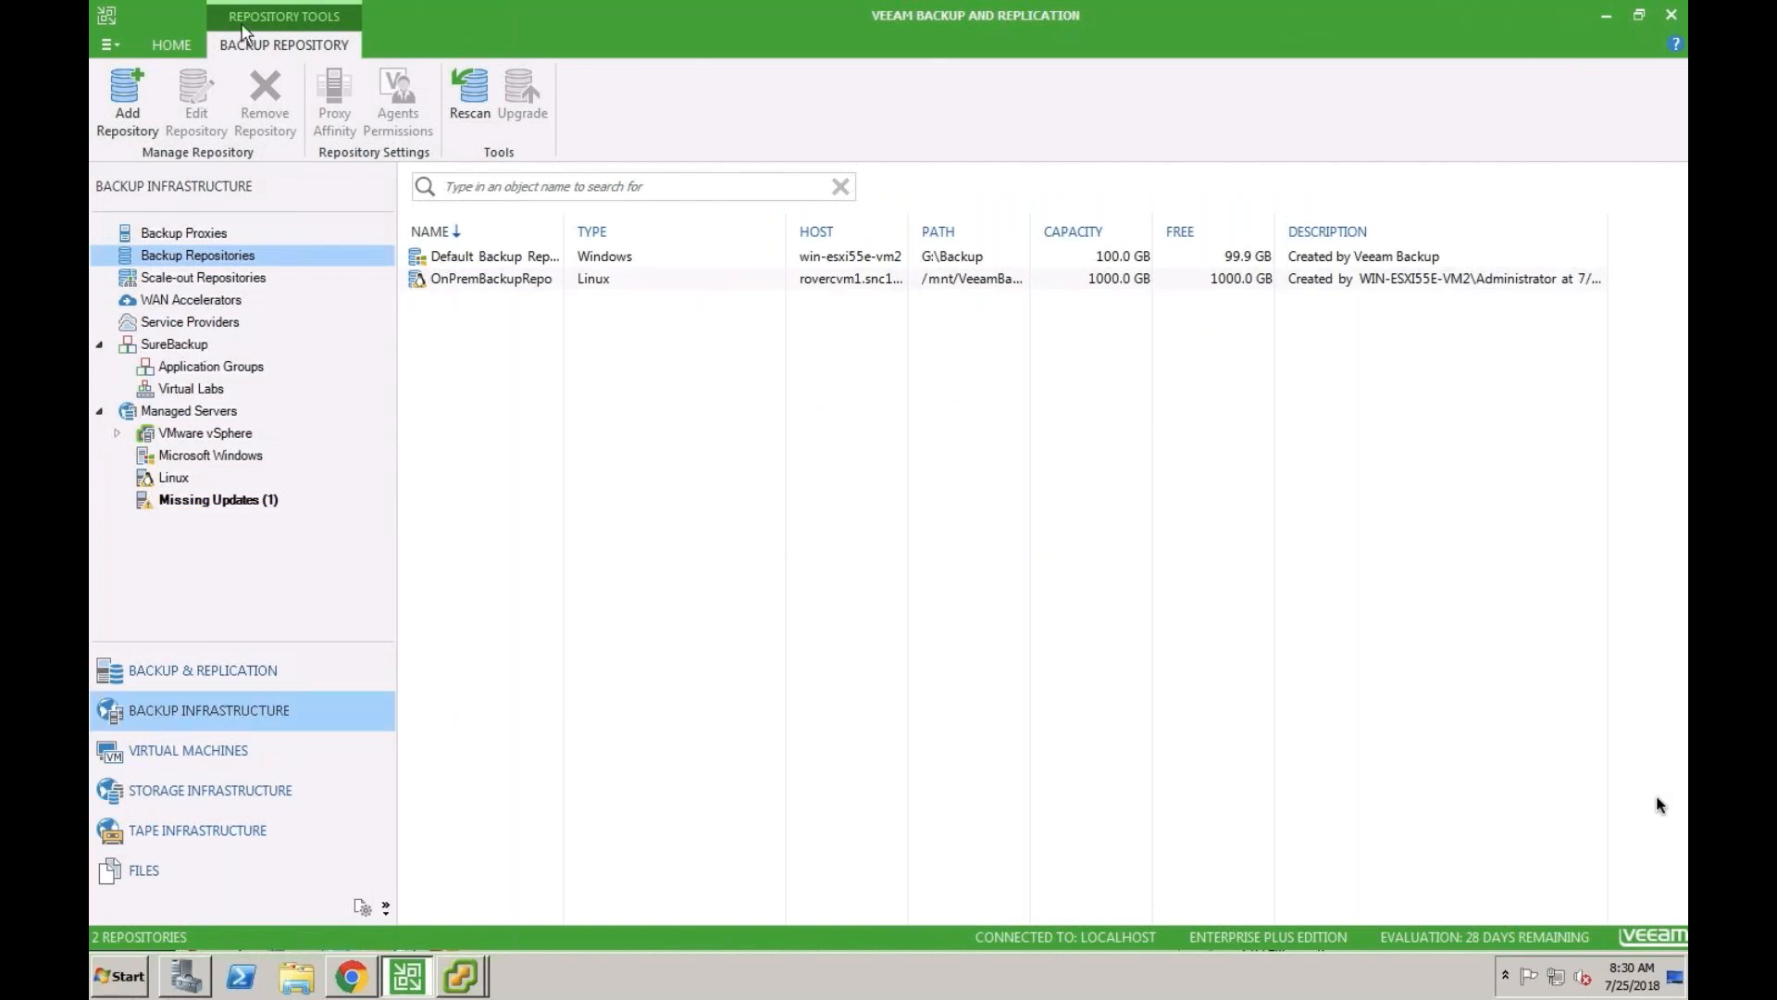
- Switch to the on-premises Veeam console and begin a new backup job named WindowVMBackup
left_click(171, 44)
left_click(129, 102)
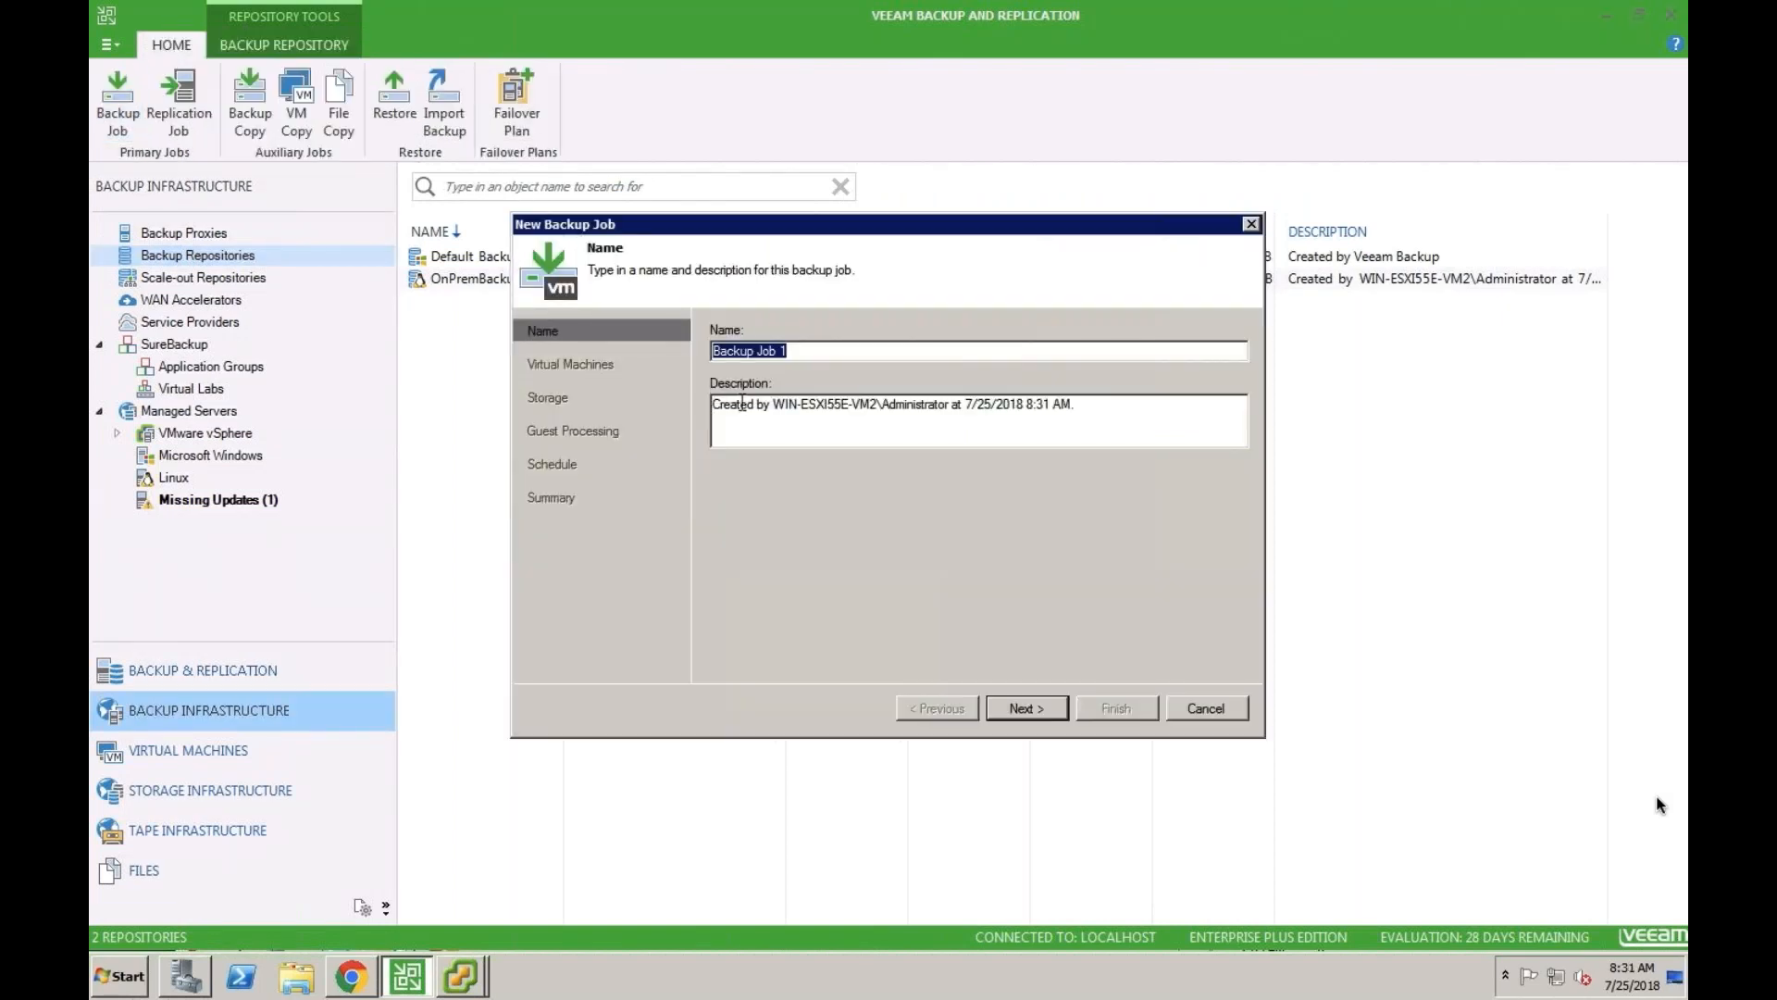
type("WindowVMBackup")
key("Return")
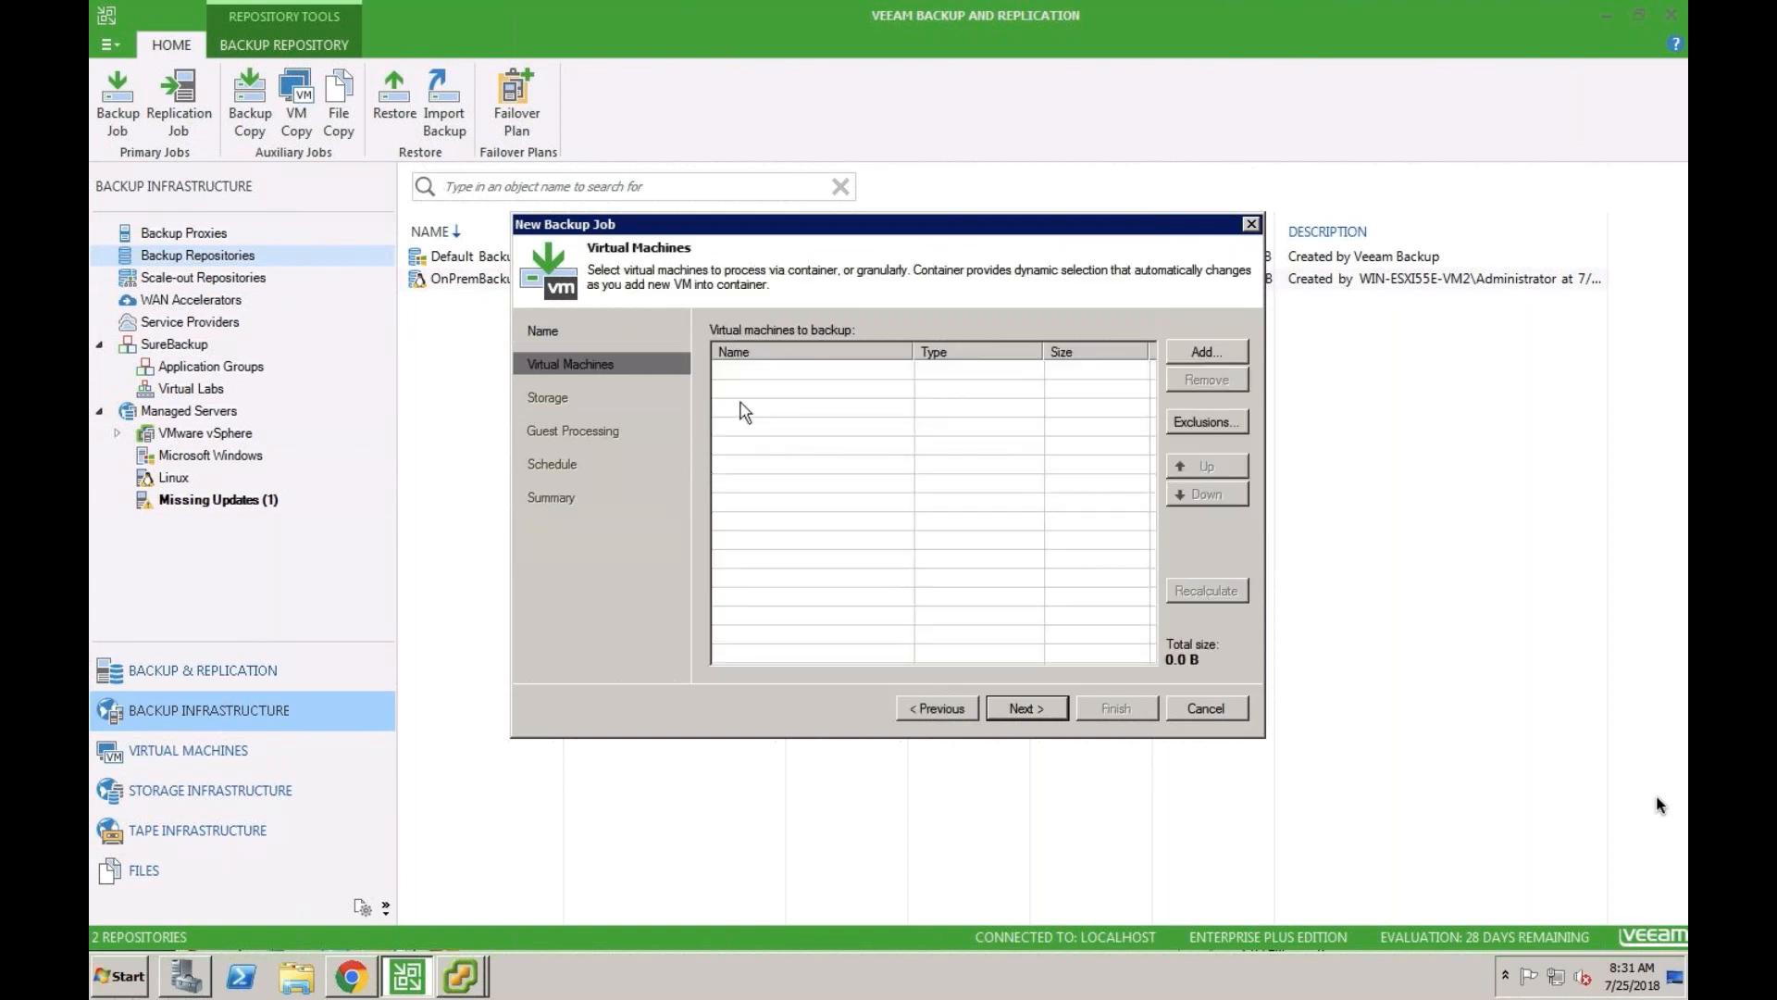
- Search the vCenter objects for test-win-esxi55y and add the virtual machine test-win-esxi55y-1 to the backup job
left_click(1205, 346)
left_click(827, 661)
type("test-w")
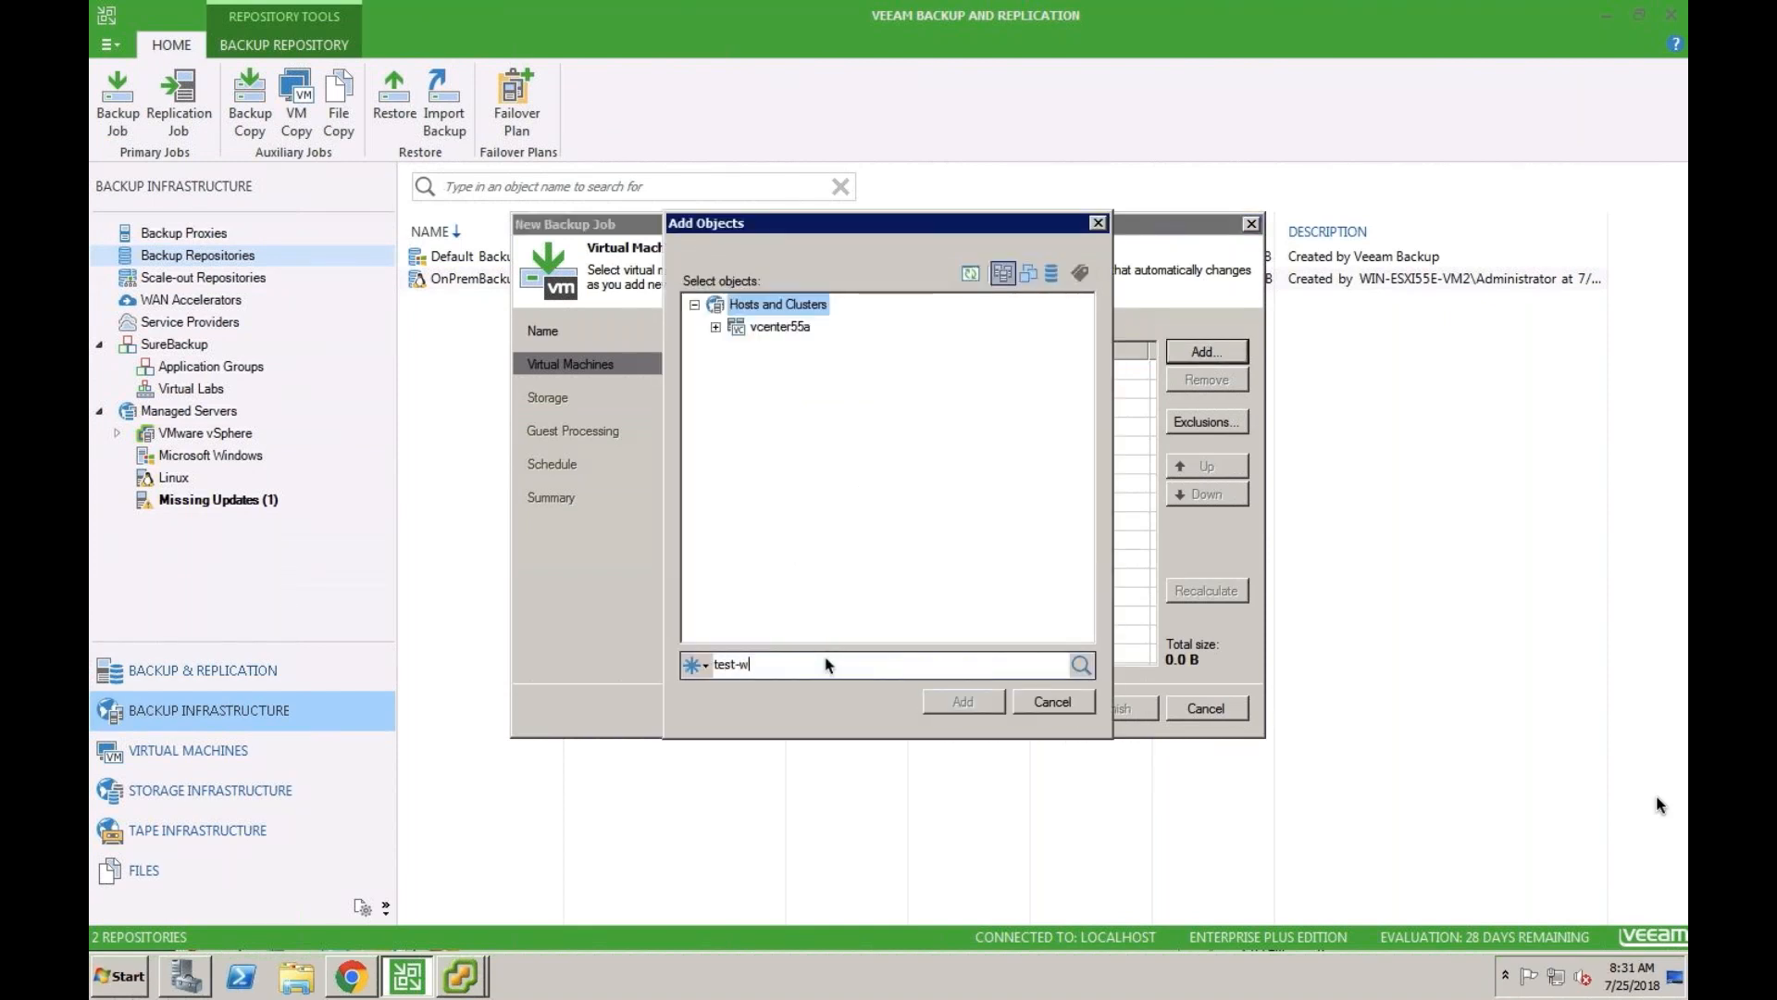
type("in-esxi55y")
key("Return")
double_click(765, 321)
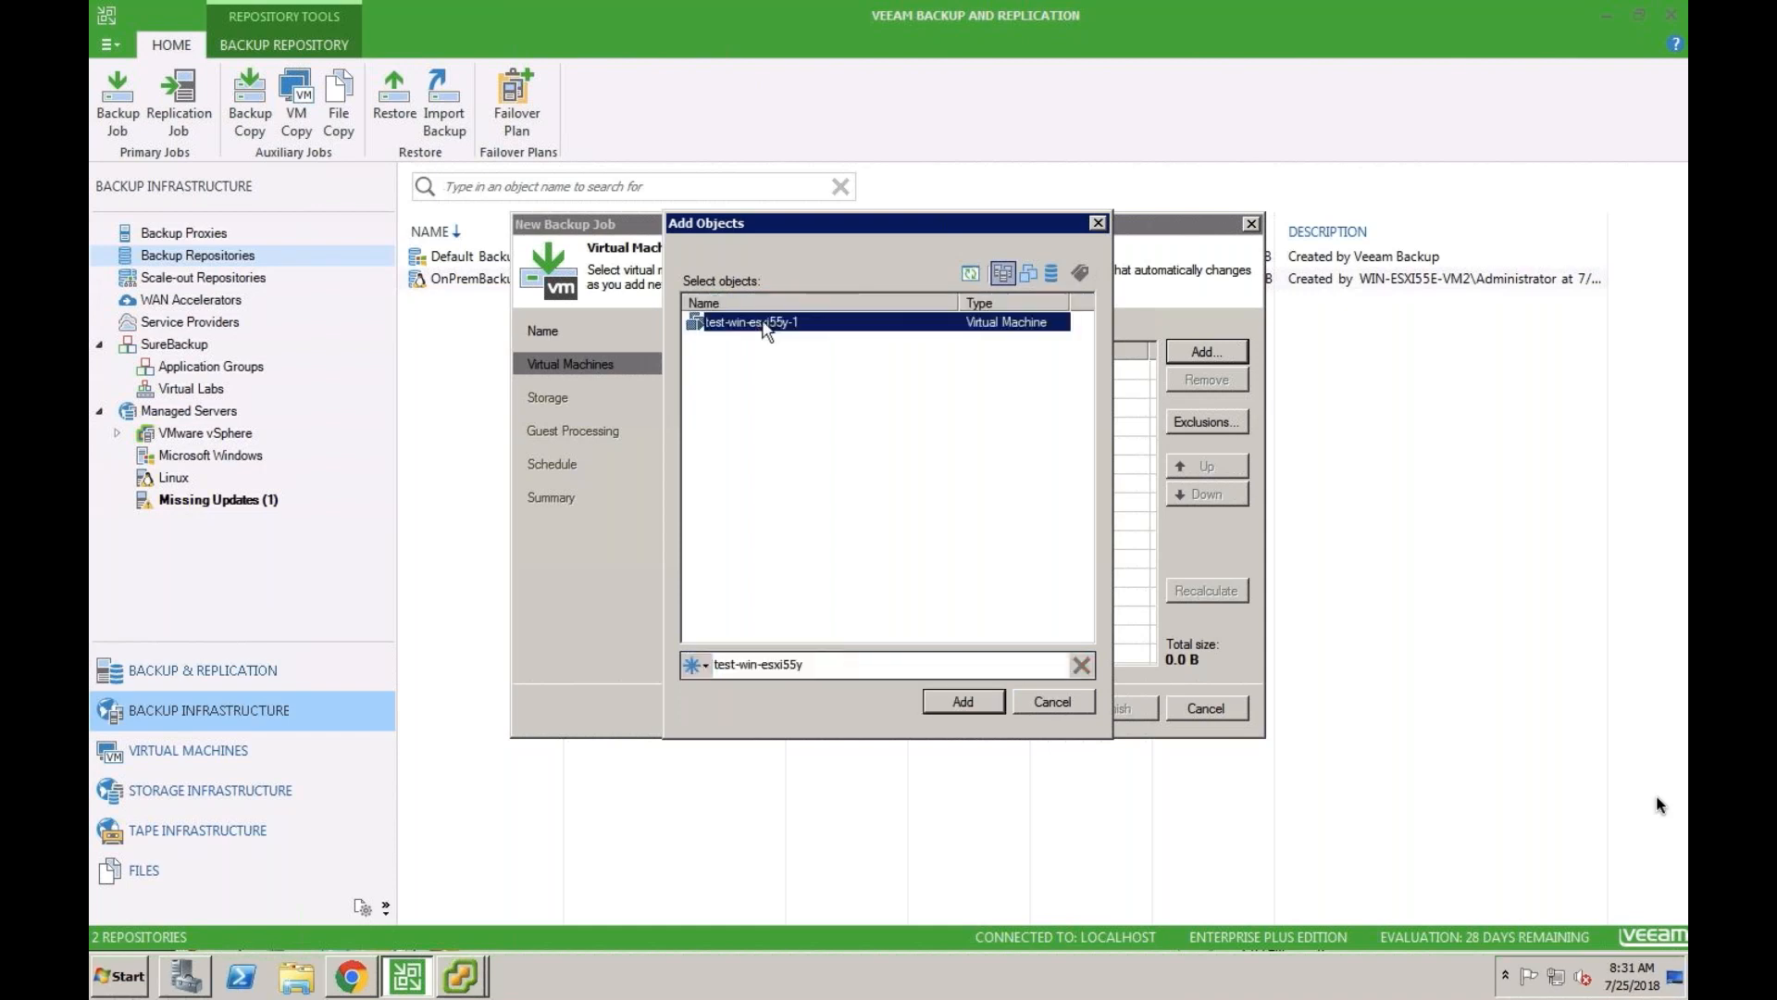
left_click(1026, 707)
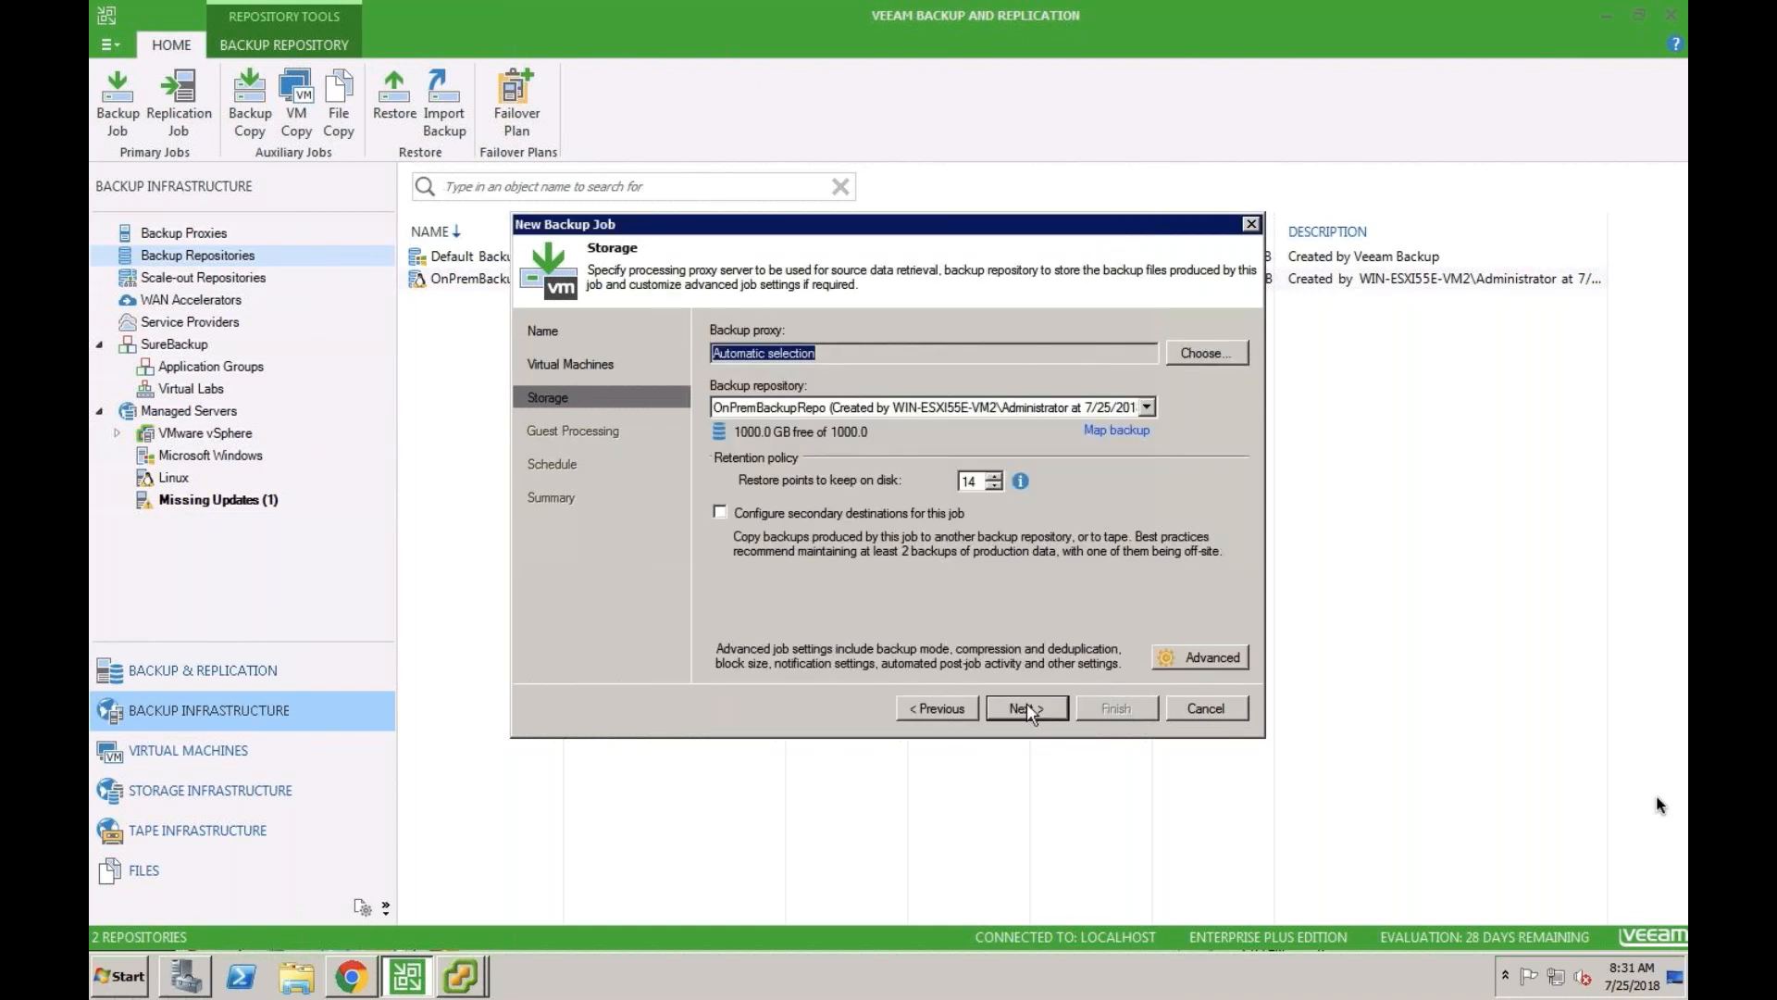
- Store the job's backups in OnPremBackupRepo, keep the default guest processing, leave automatic scheduling off, and save the job
left_click(1066, 409)
left_click(1069, 408)
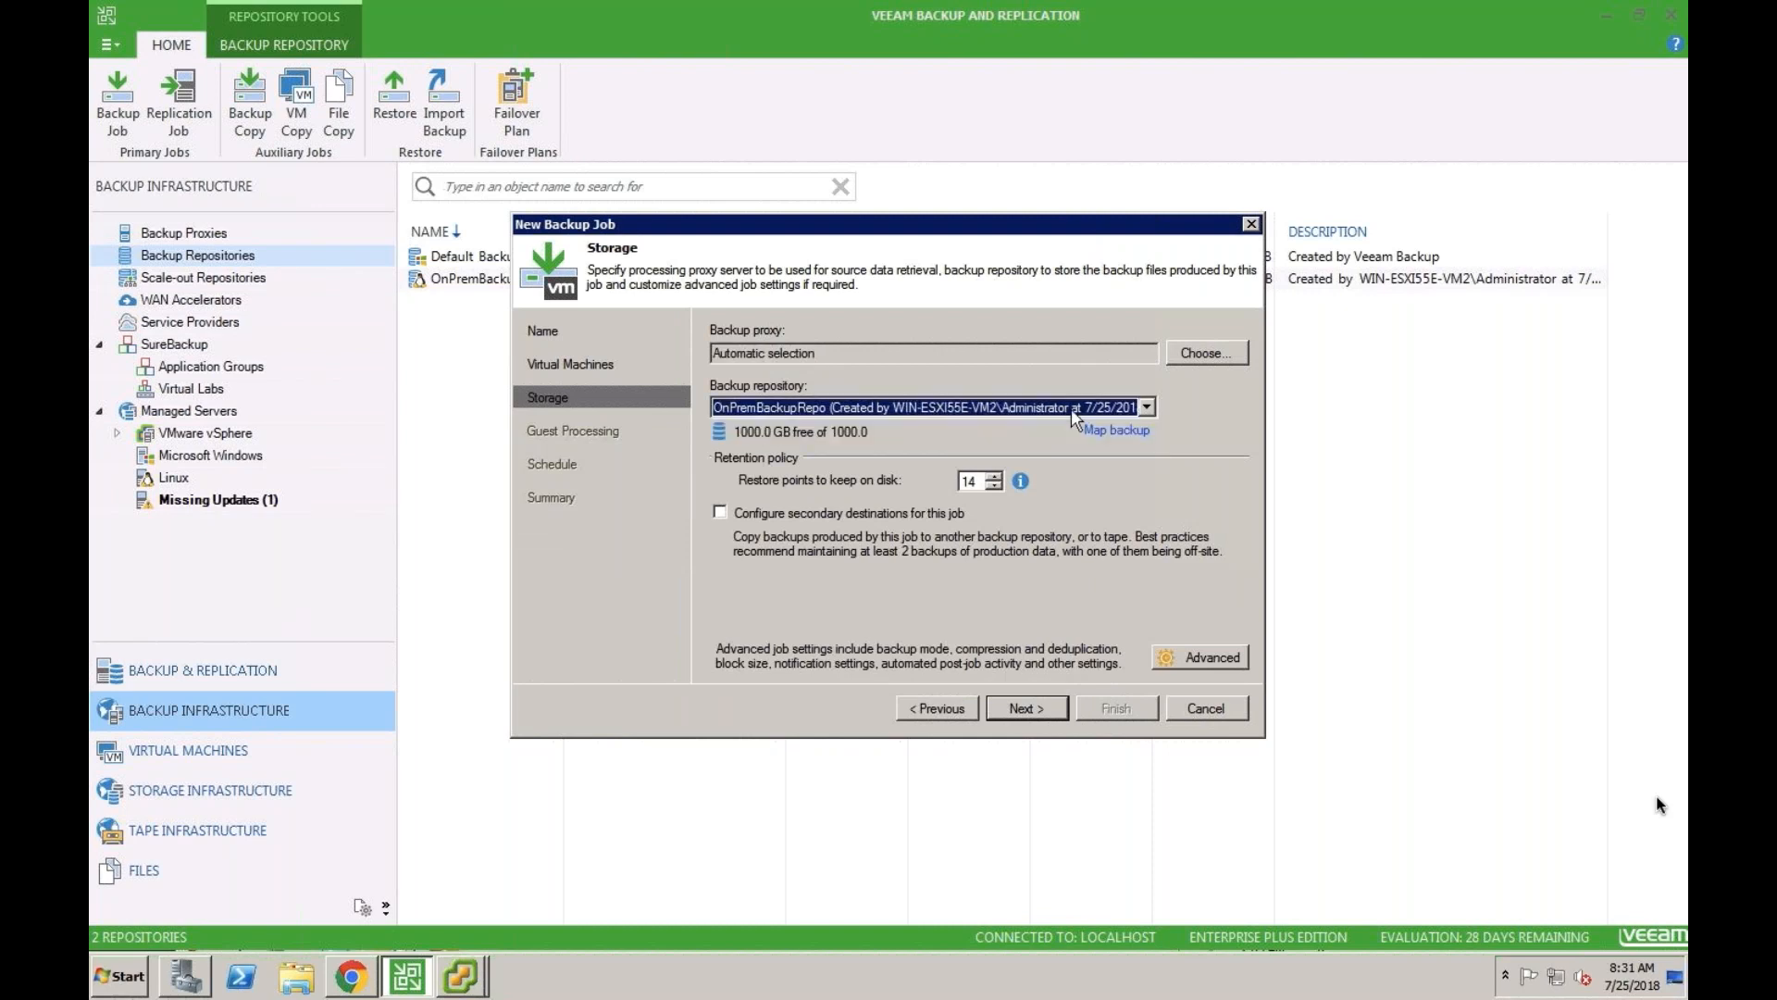
left_click(1042, 706)
left_click(1042, 706)
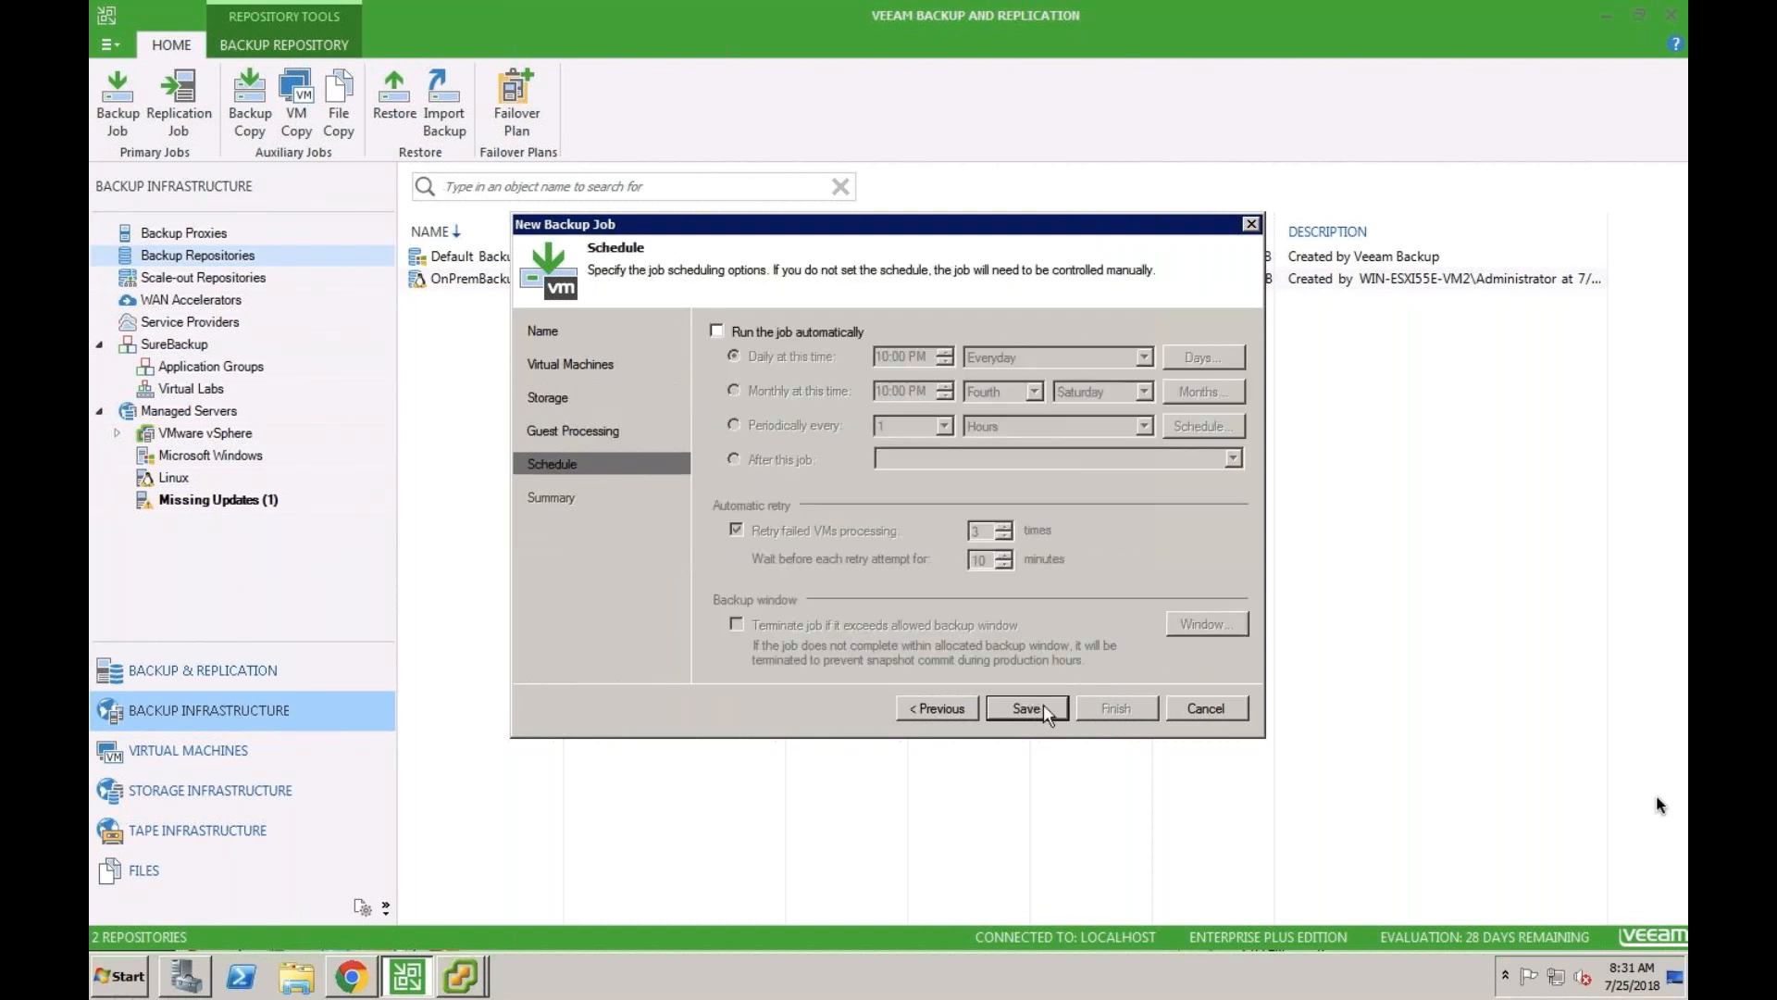
left_click(1042, 705)
left_click(1109, 709)
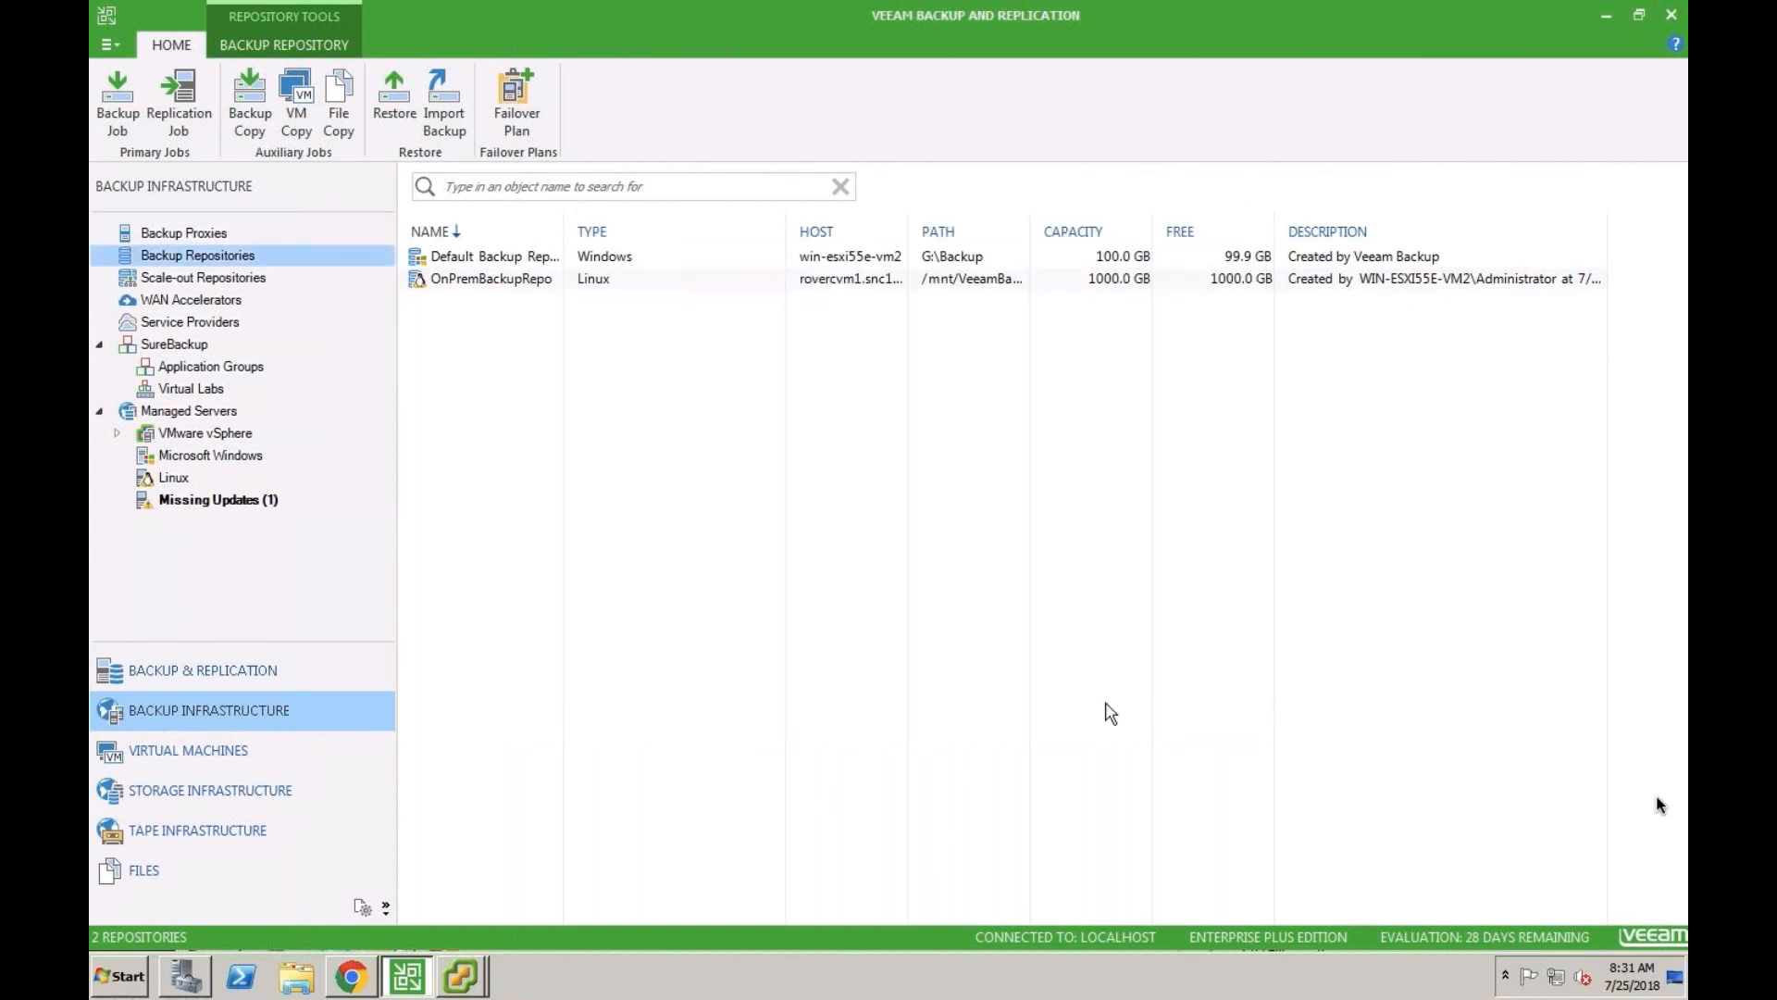
- Show the backup jobs and start the WindowVMBackup job
left_click(260, 693)
left_click(195, 255)
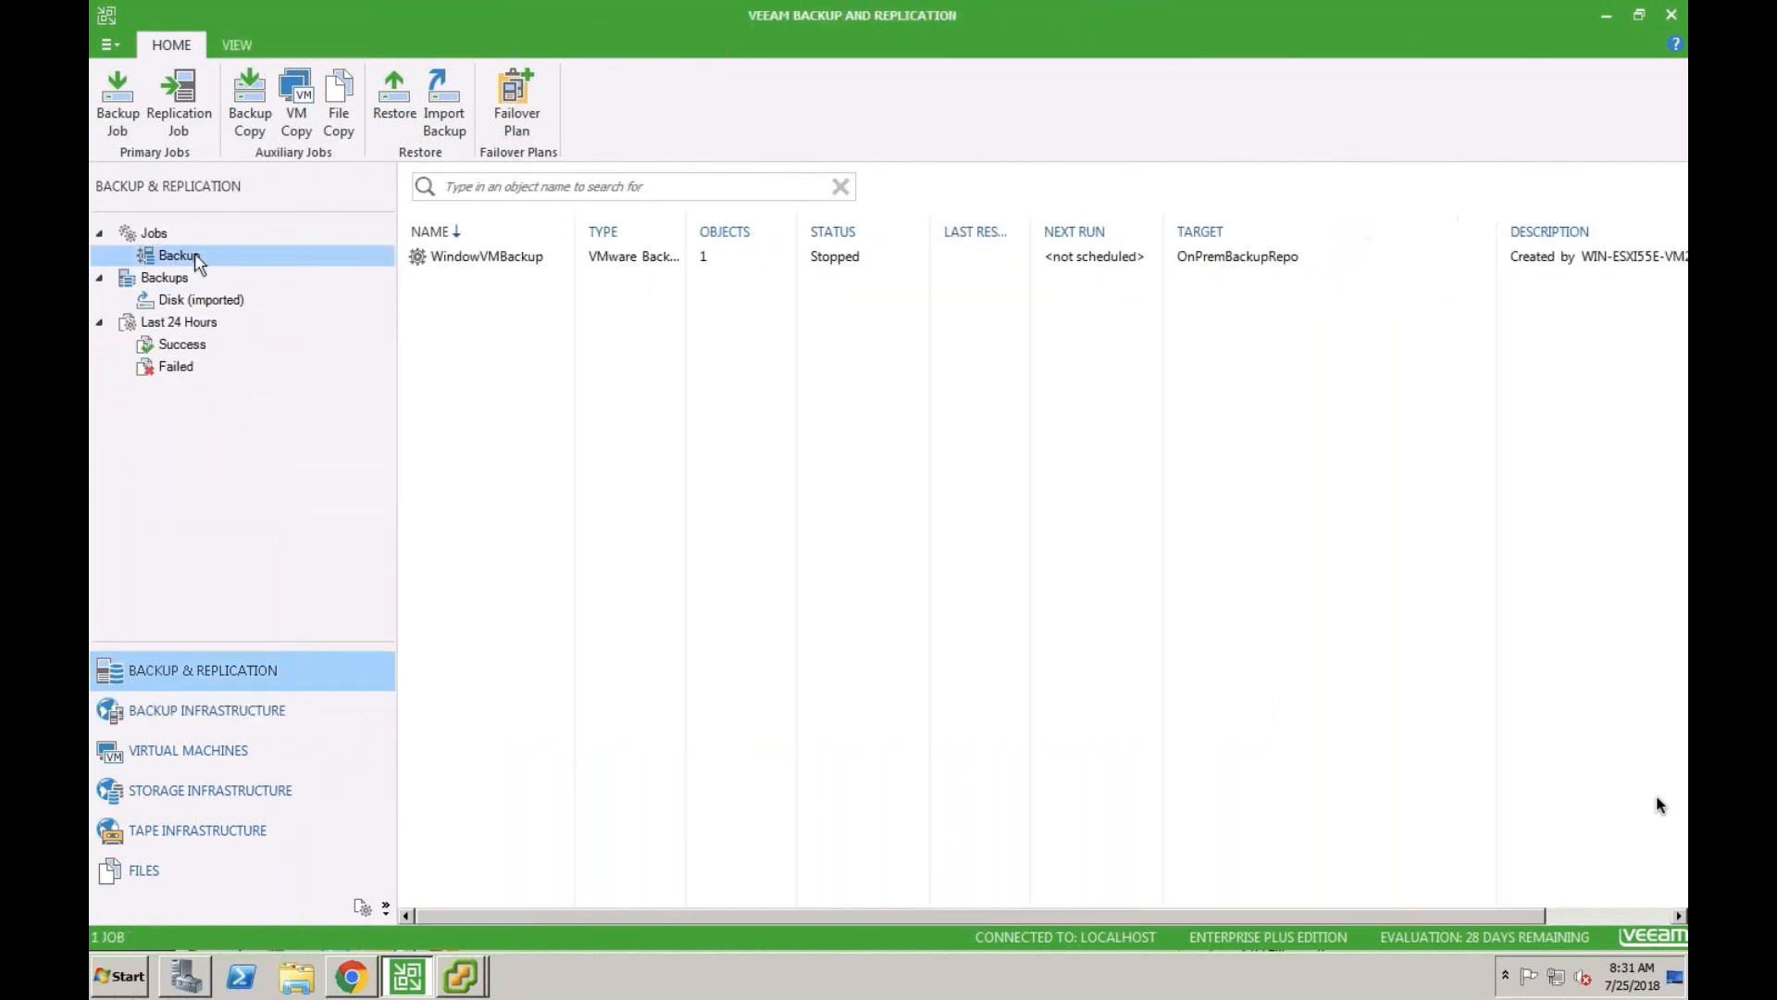
right_click(516, 260)
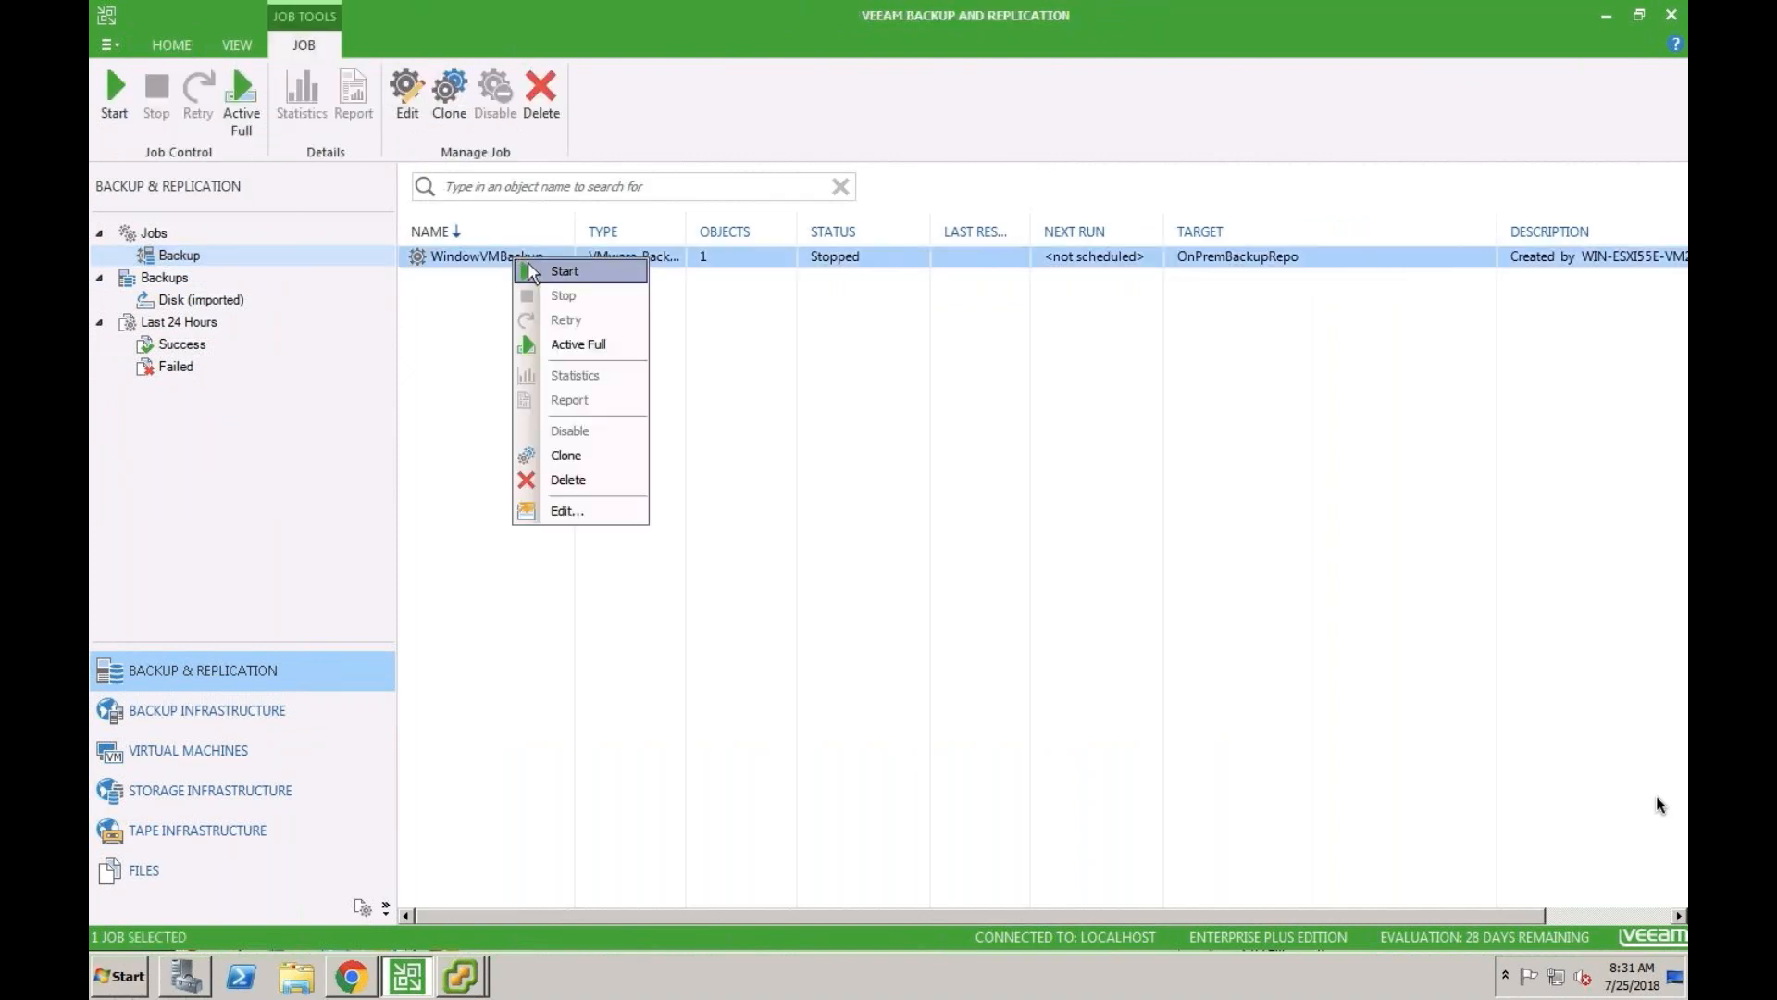
left_click(540, 276)
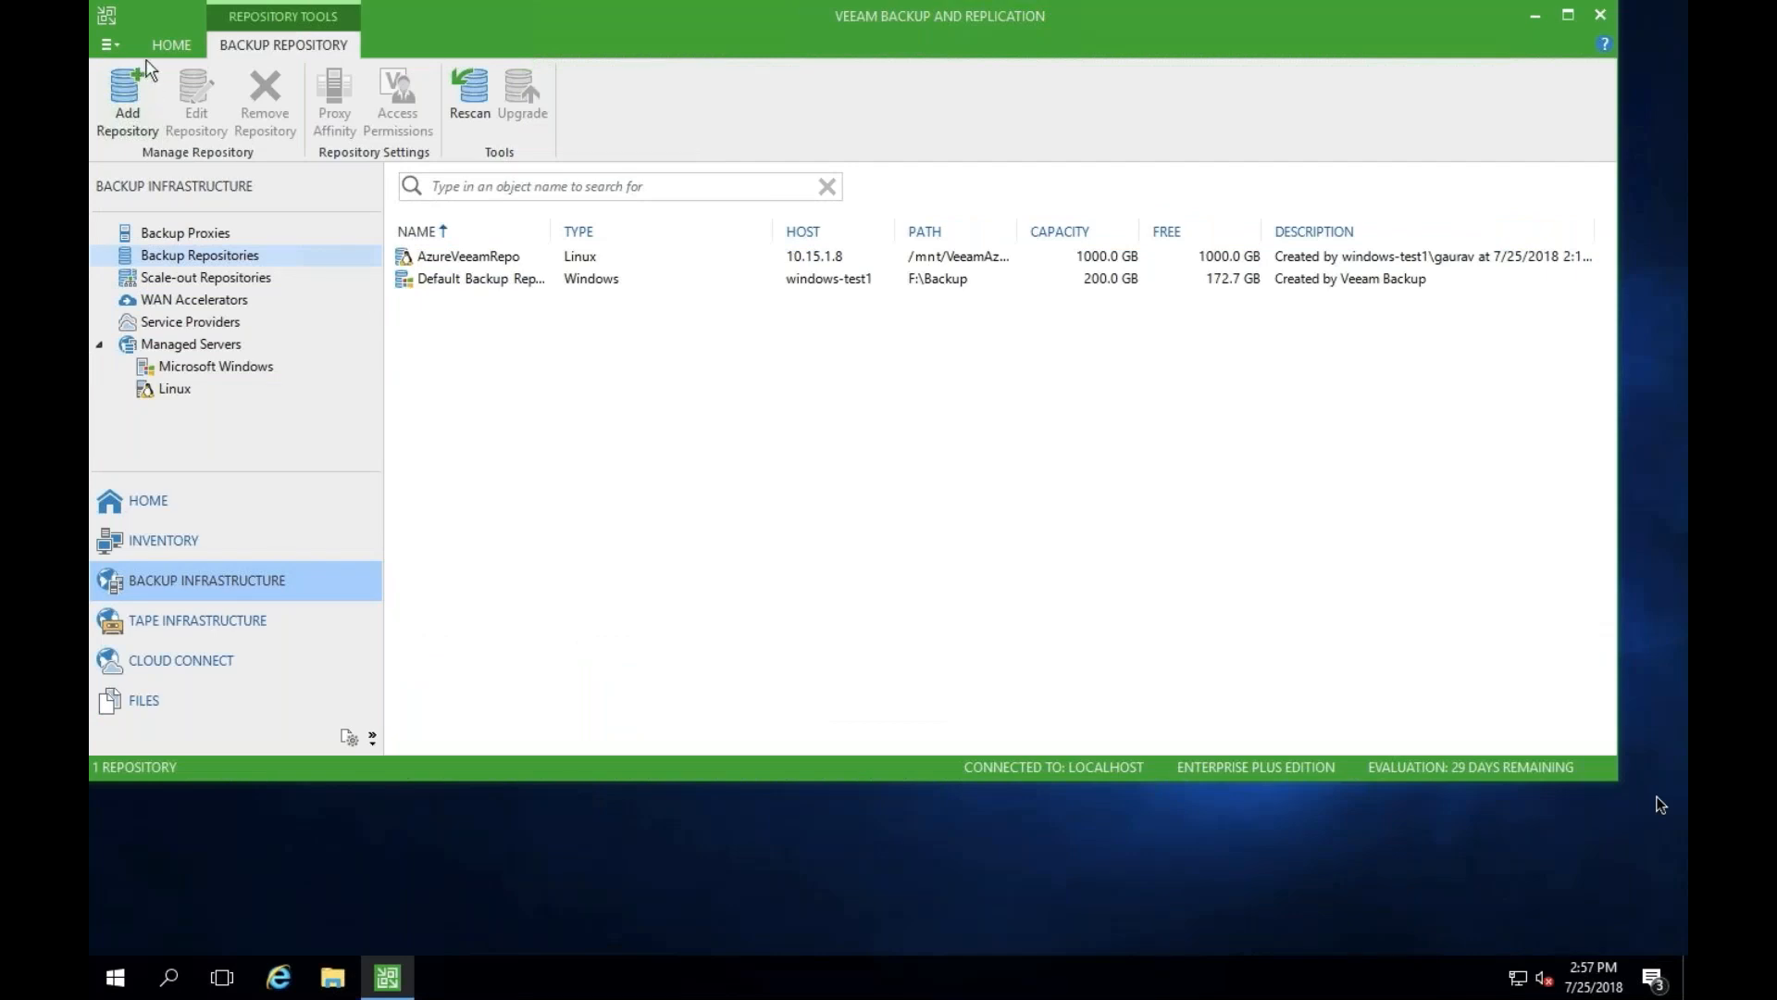
- Switch to the Azure Veeam console and begin importing a backup from the Linux host 10.15.1.8
left_click(171, 47)
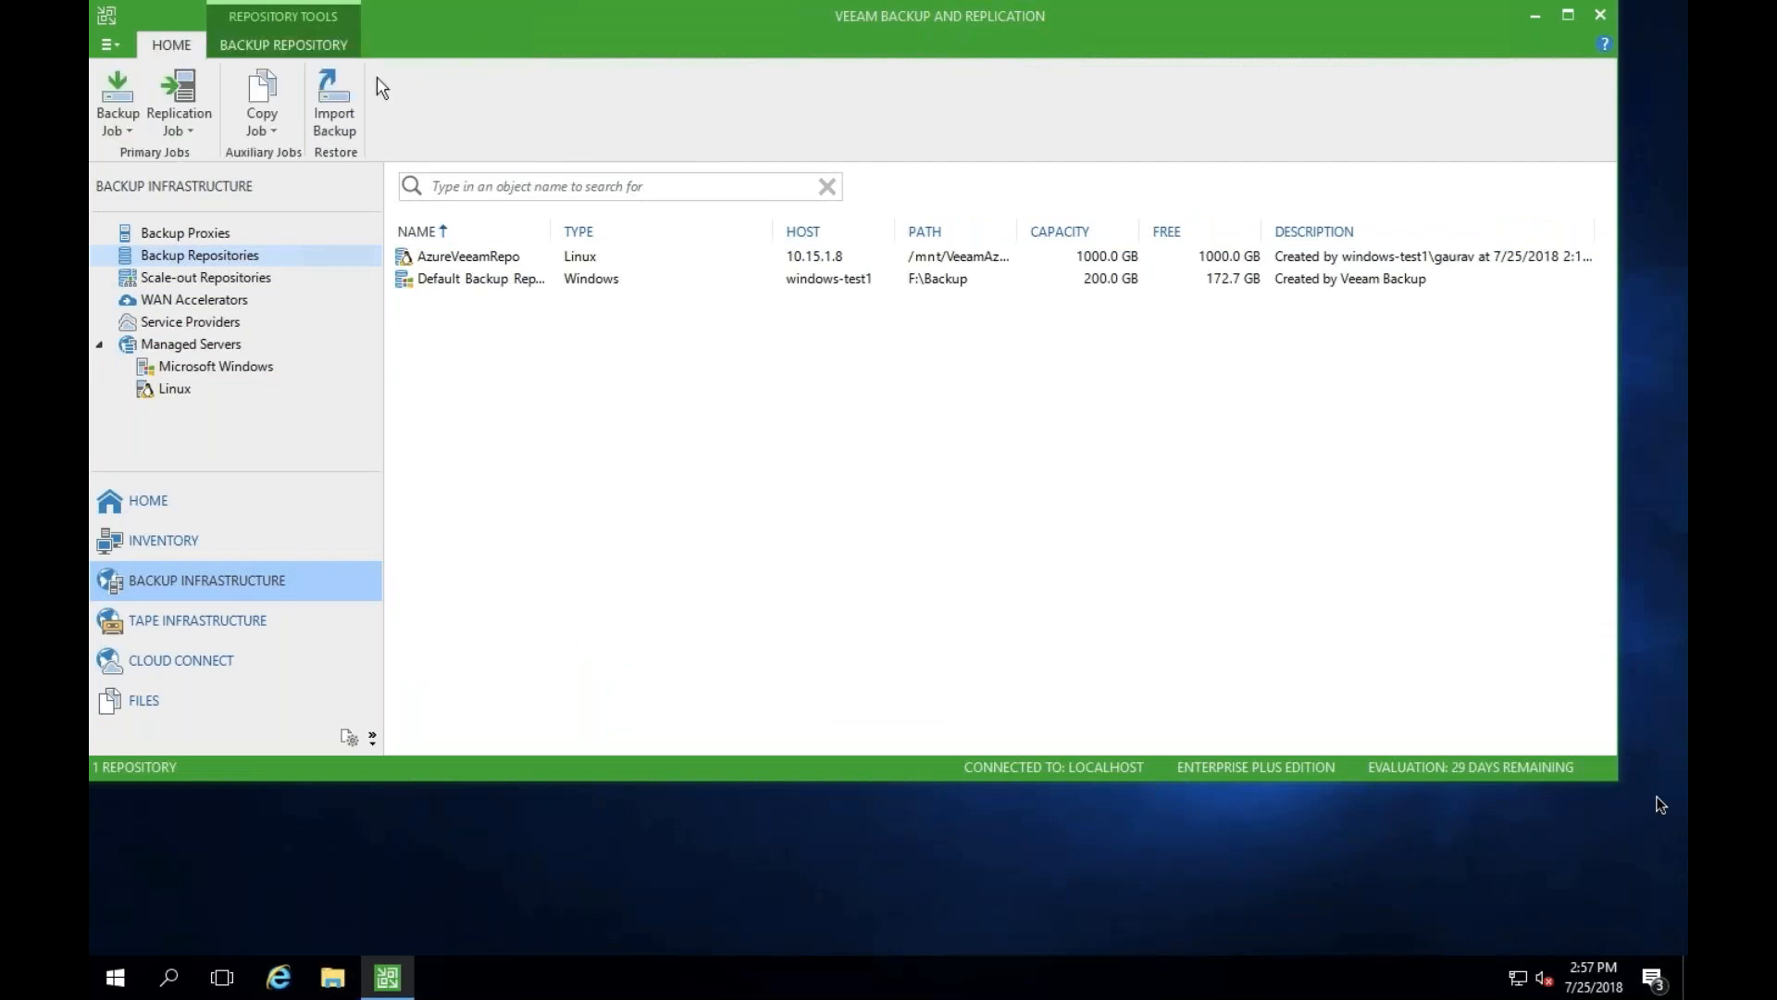
left_click(337, 118)
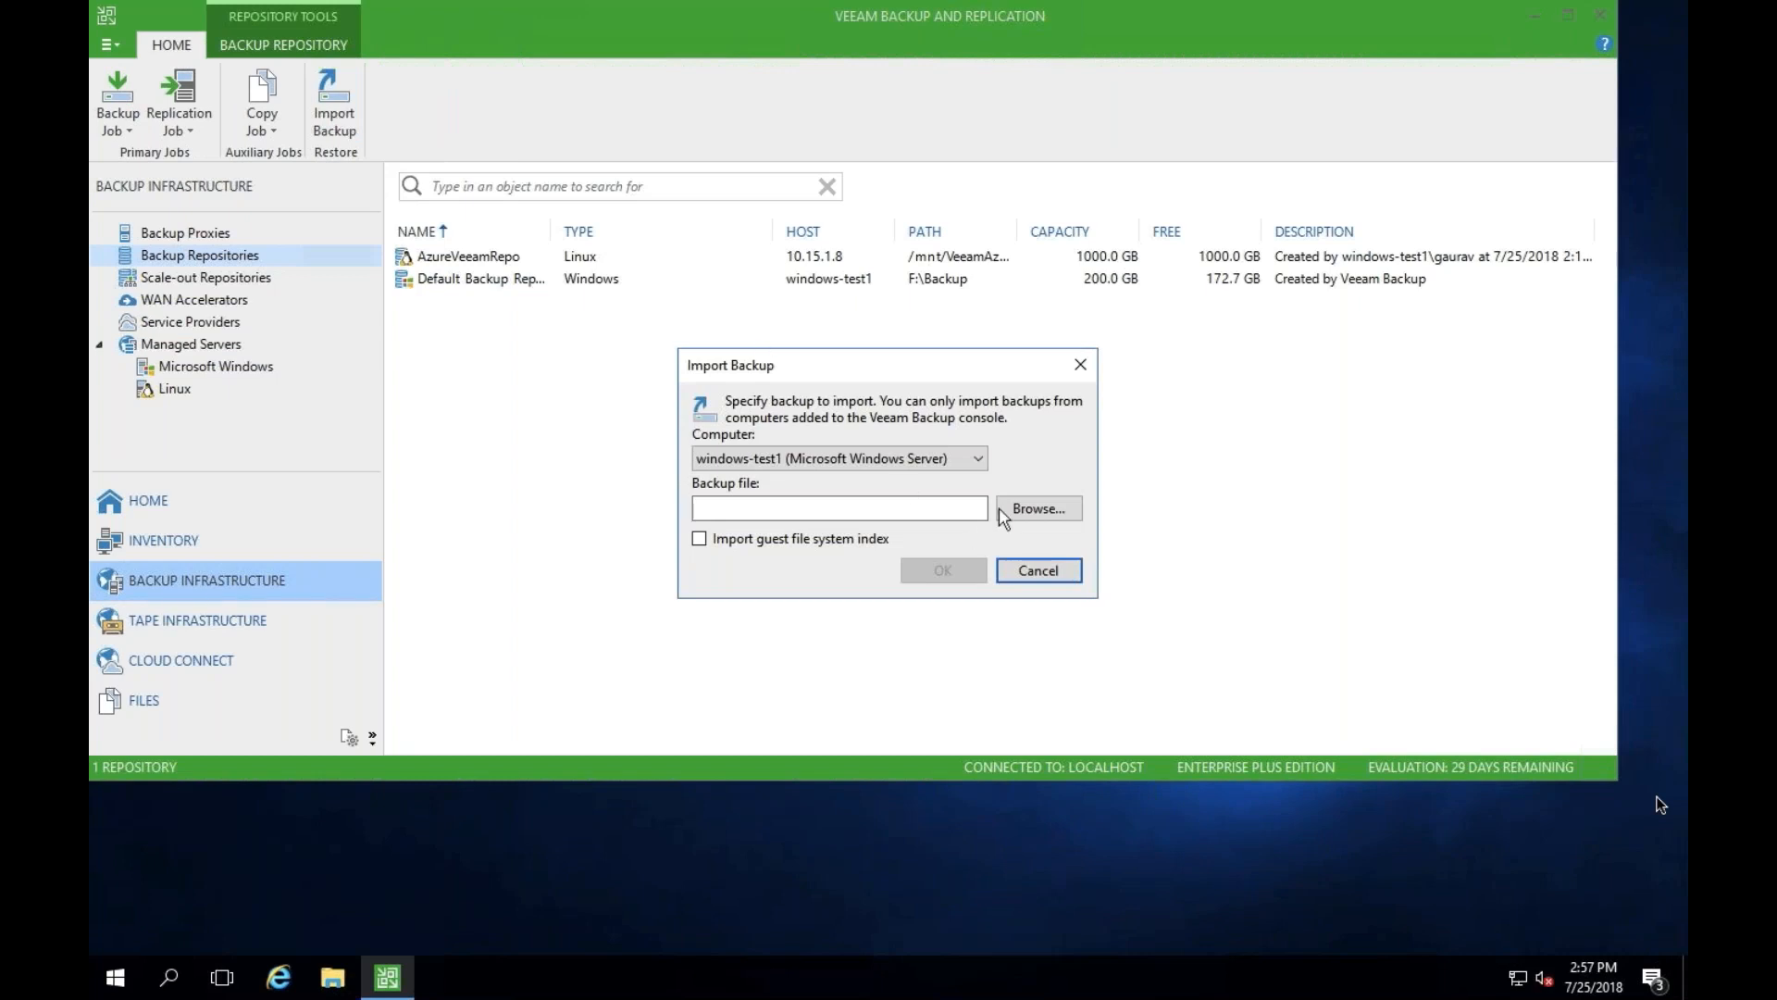
left_click(978, 460)
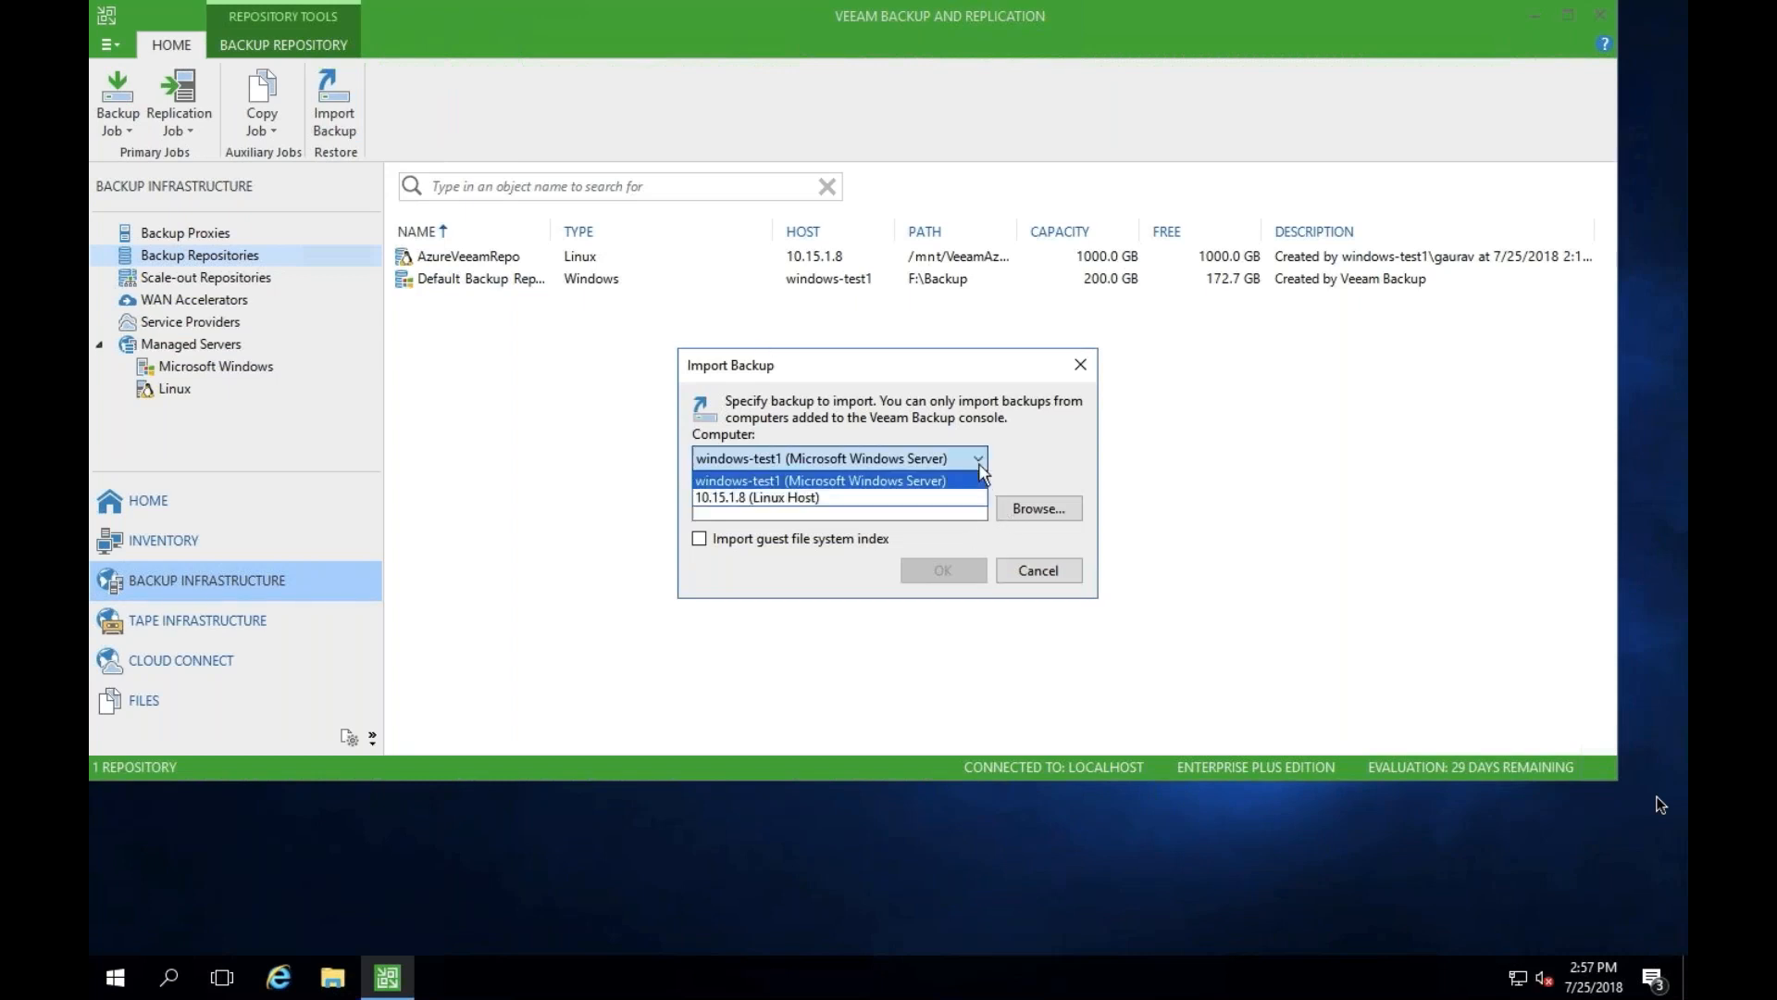
left_click(919, 498)
left_click(1013, 514)
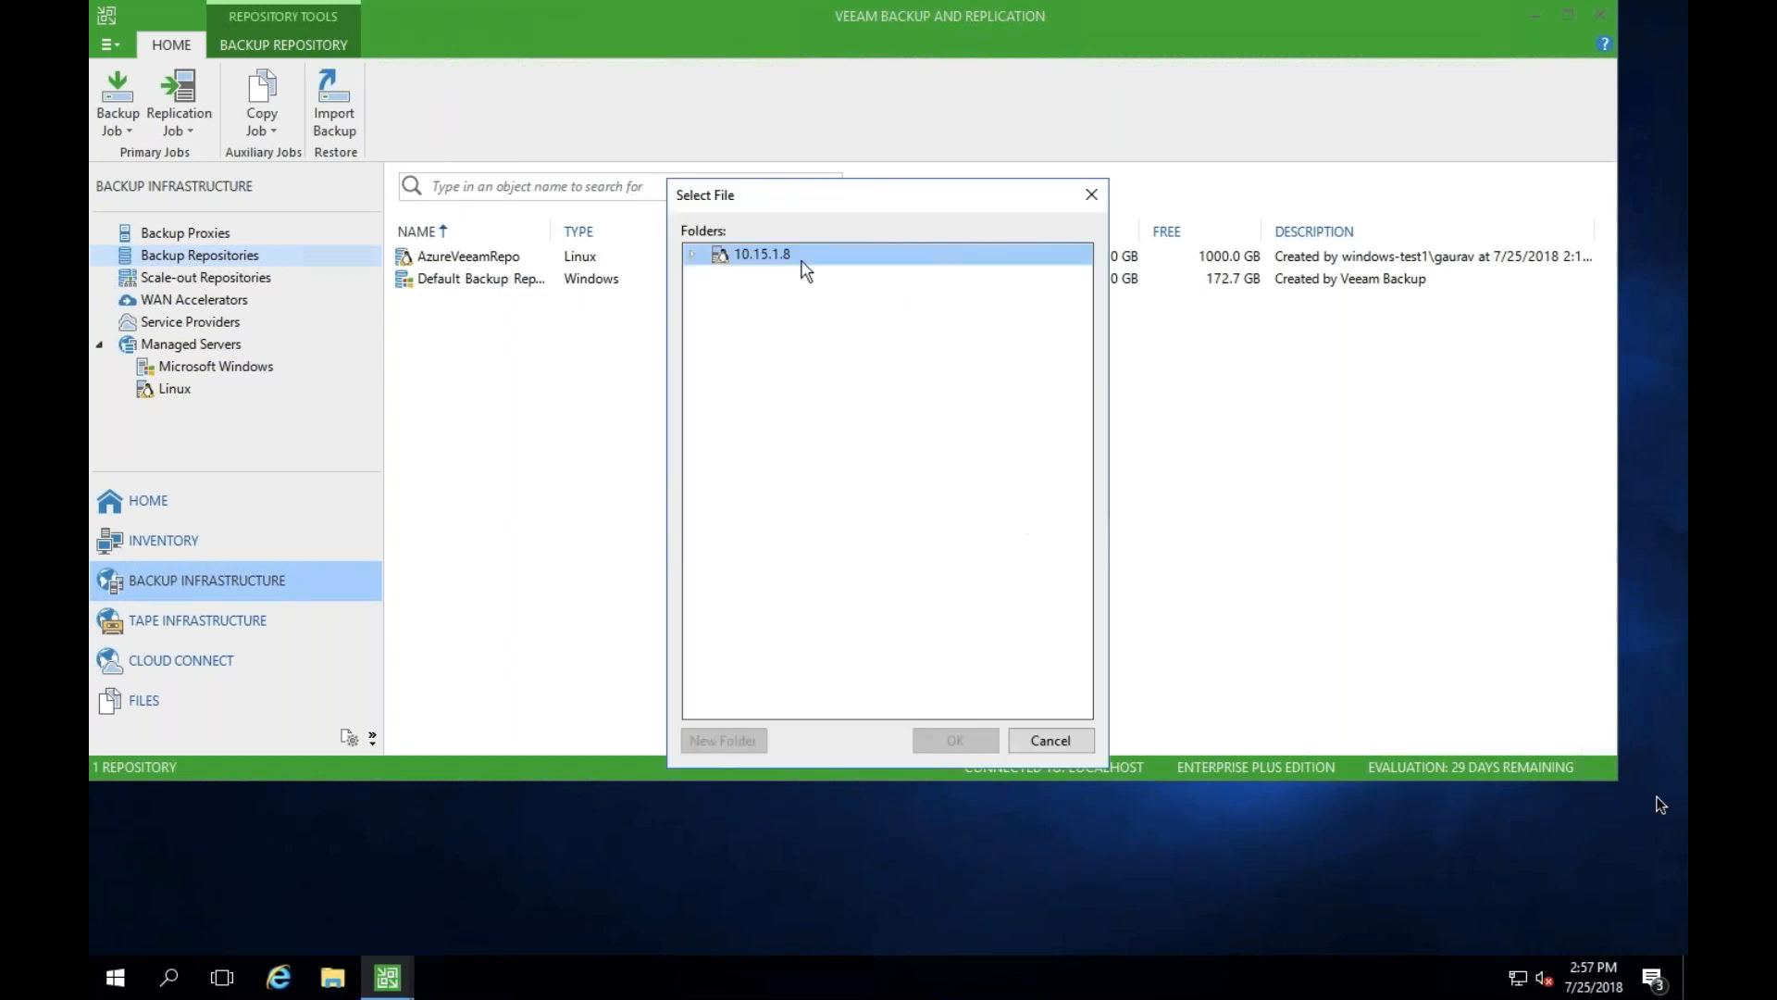
- Choose WindowVMBackup.vbm from /mnt/VeeamAzureDisk/WindowVMBackup as the backup file and import it
left_click(693, 255)
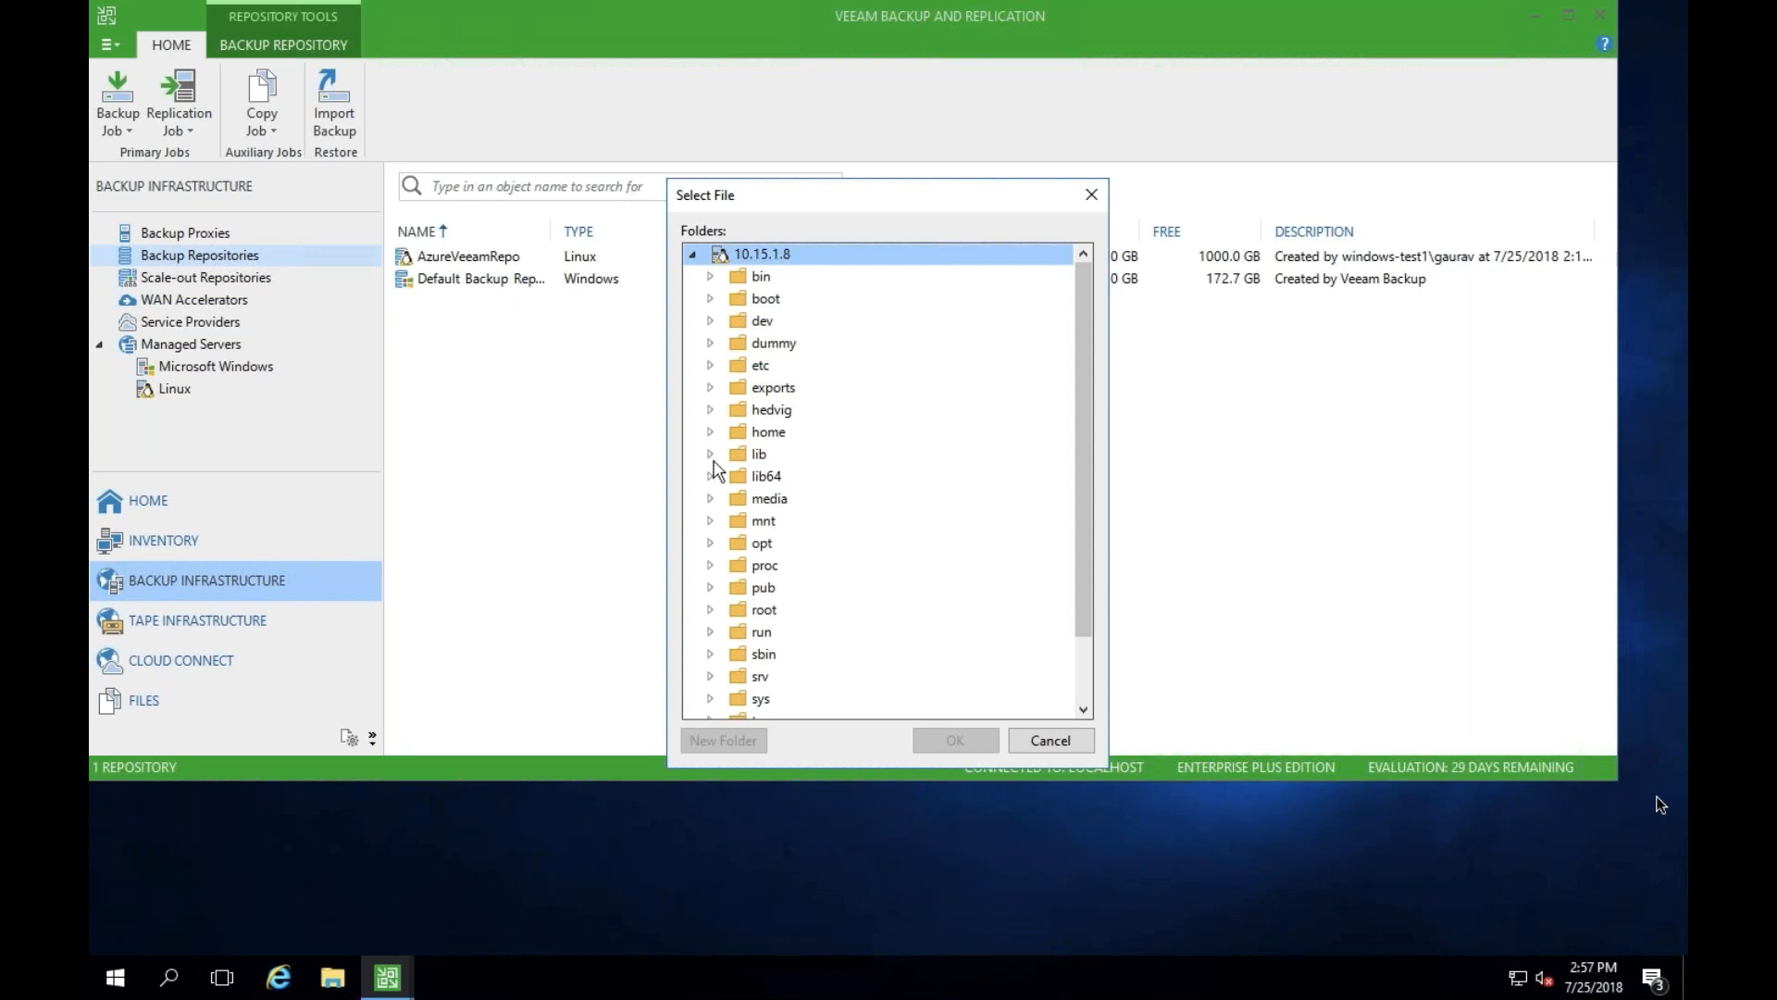
left_click(712, 521)
left_click(711, 521)
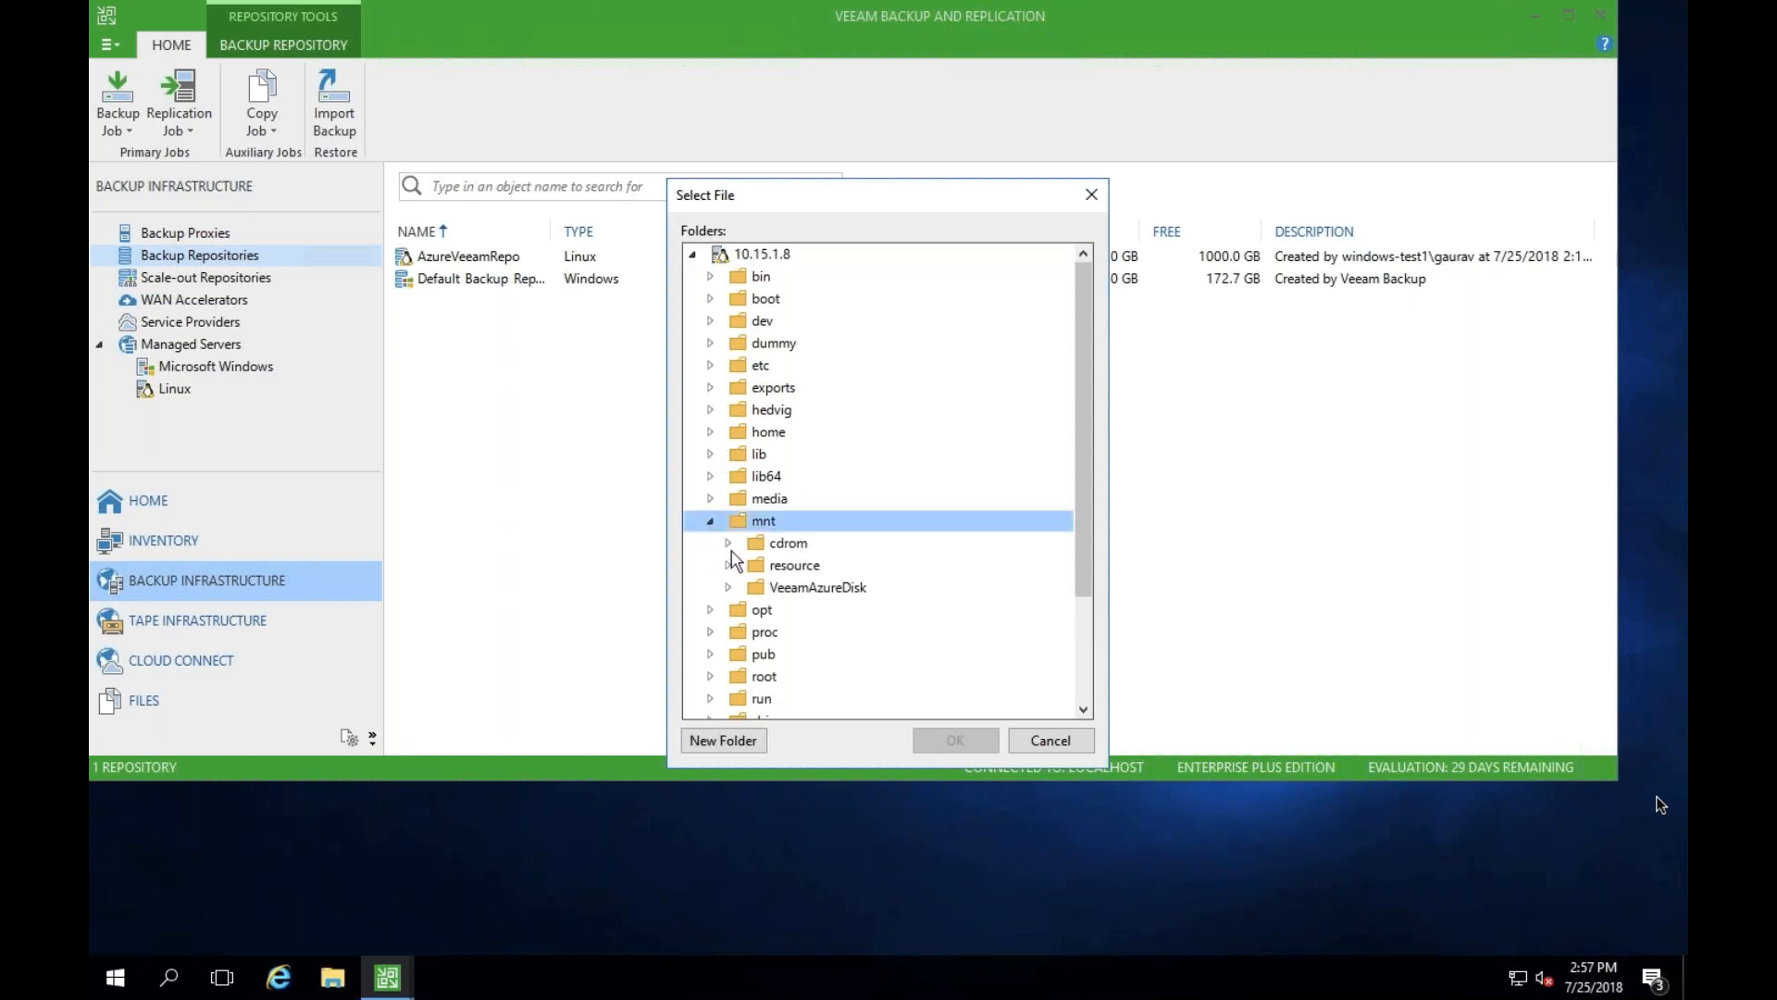
left_click(730, 590)
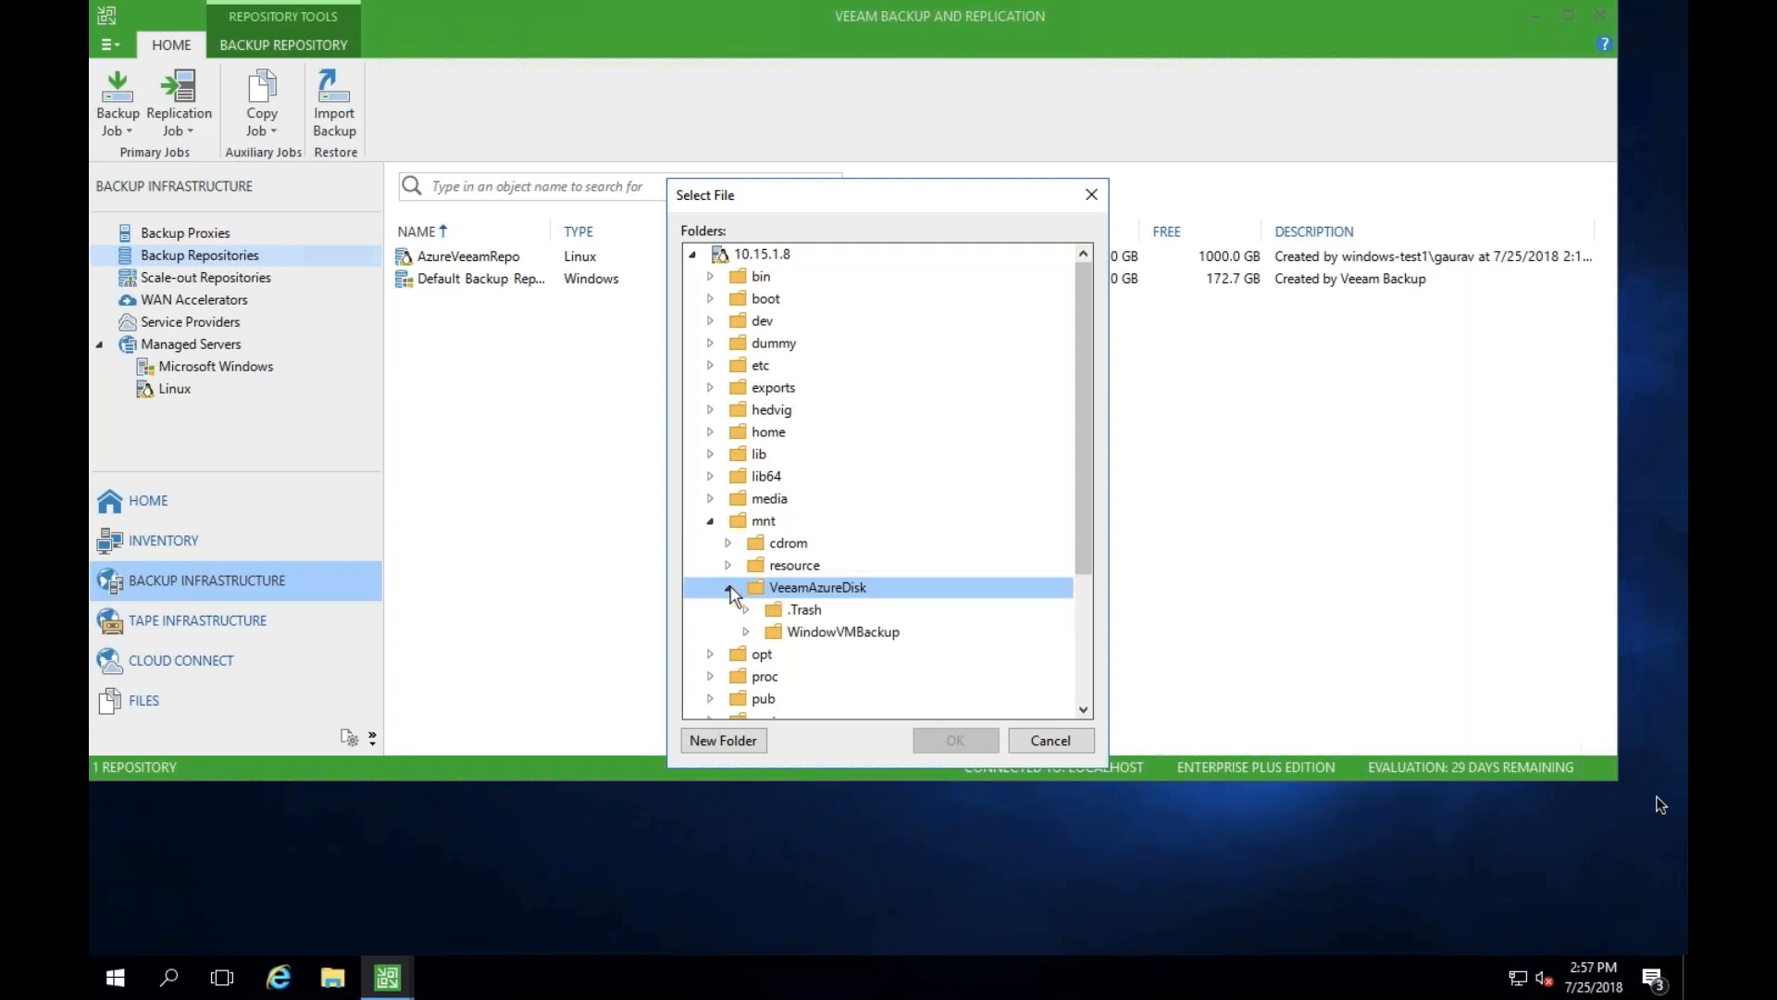
left_click(745, 632)
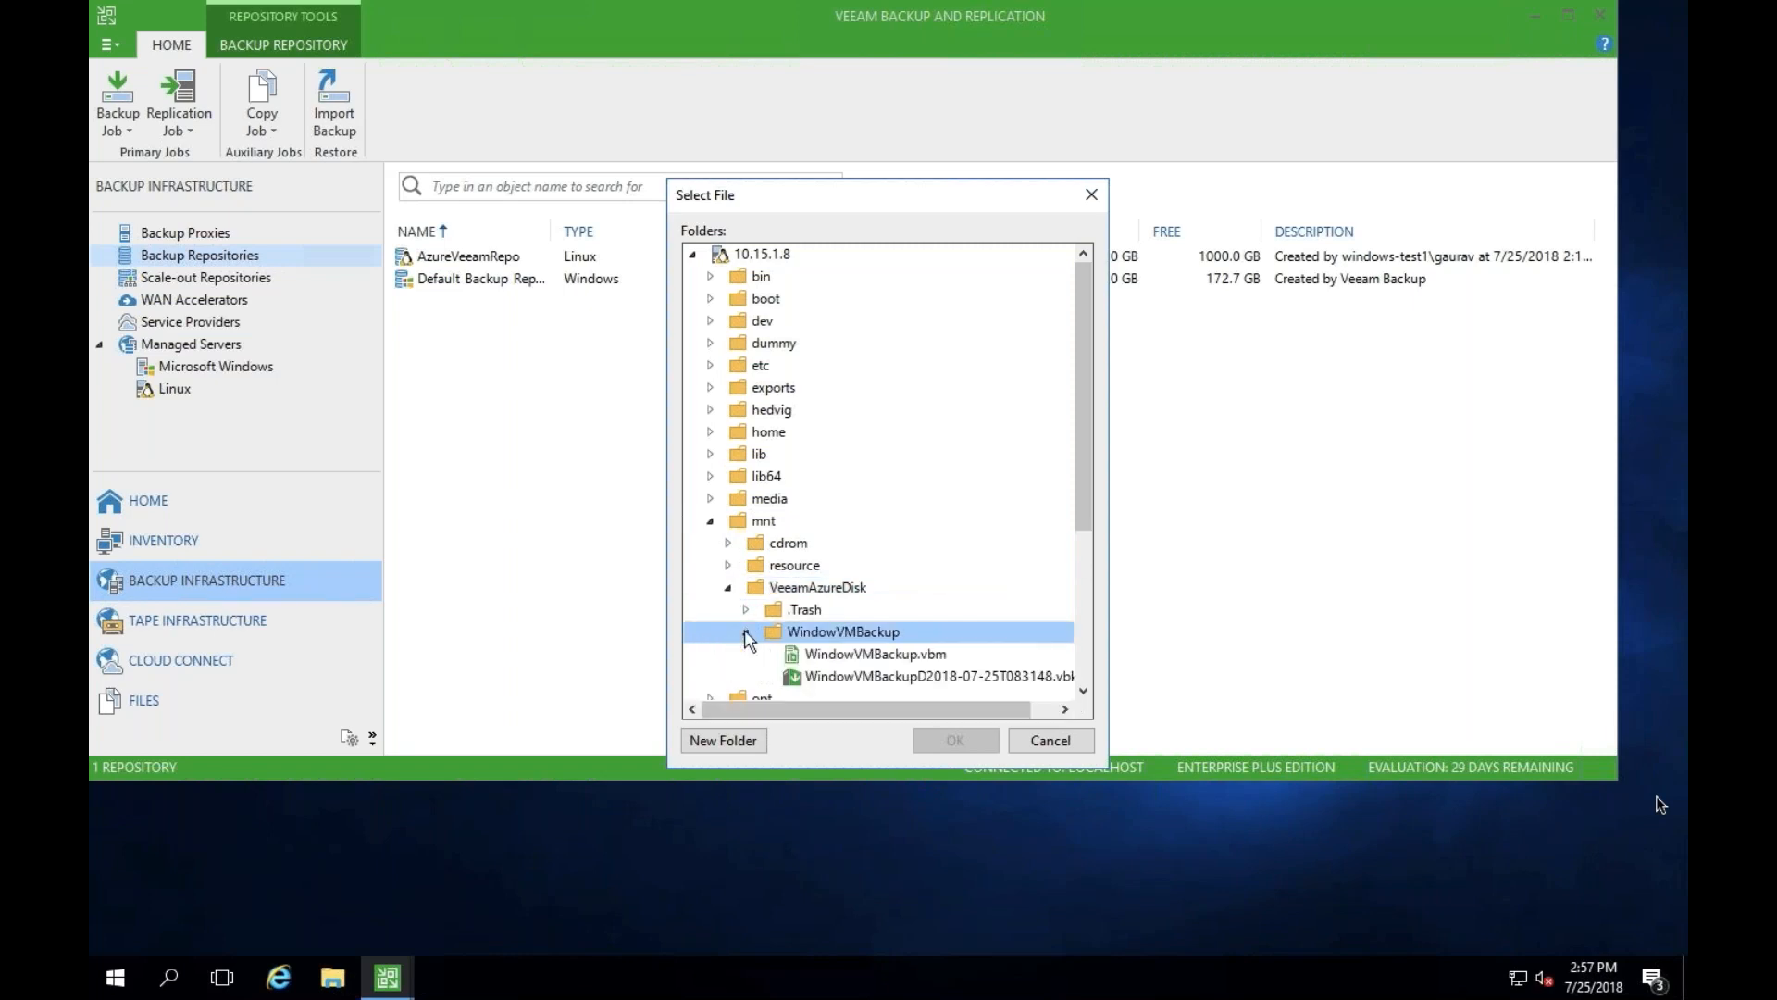
left_click(813, 657)
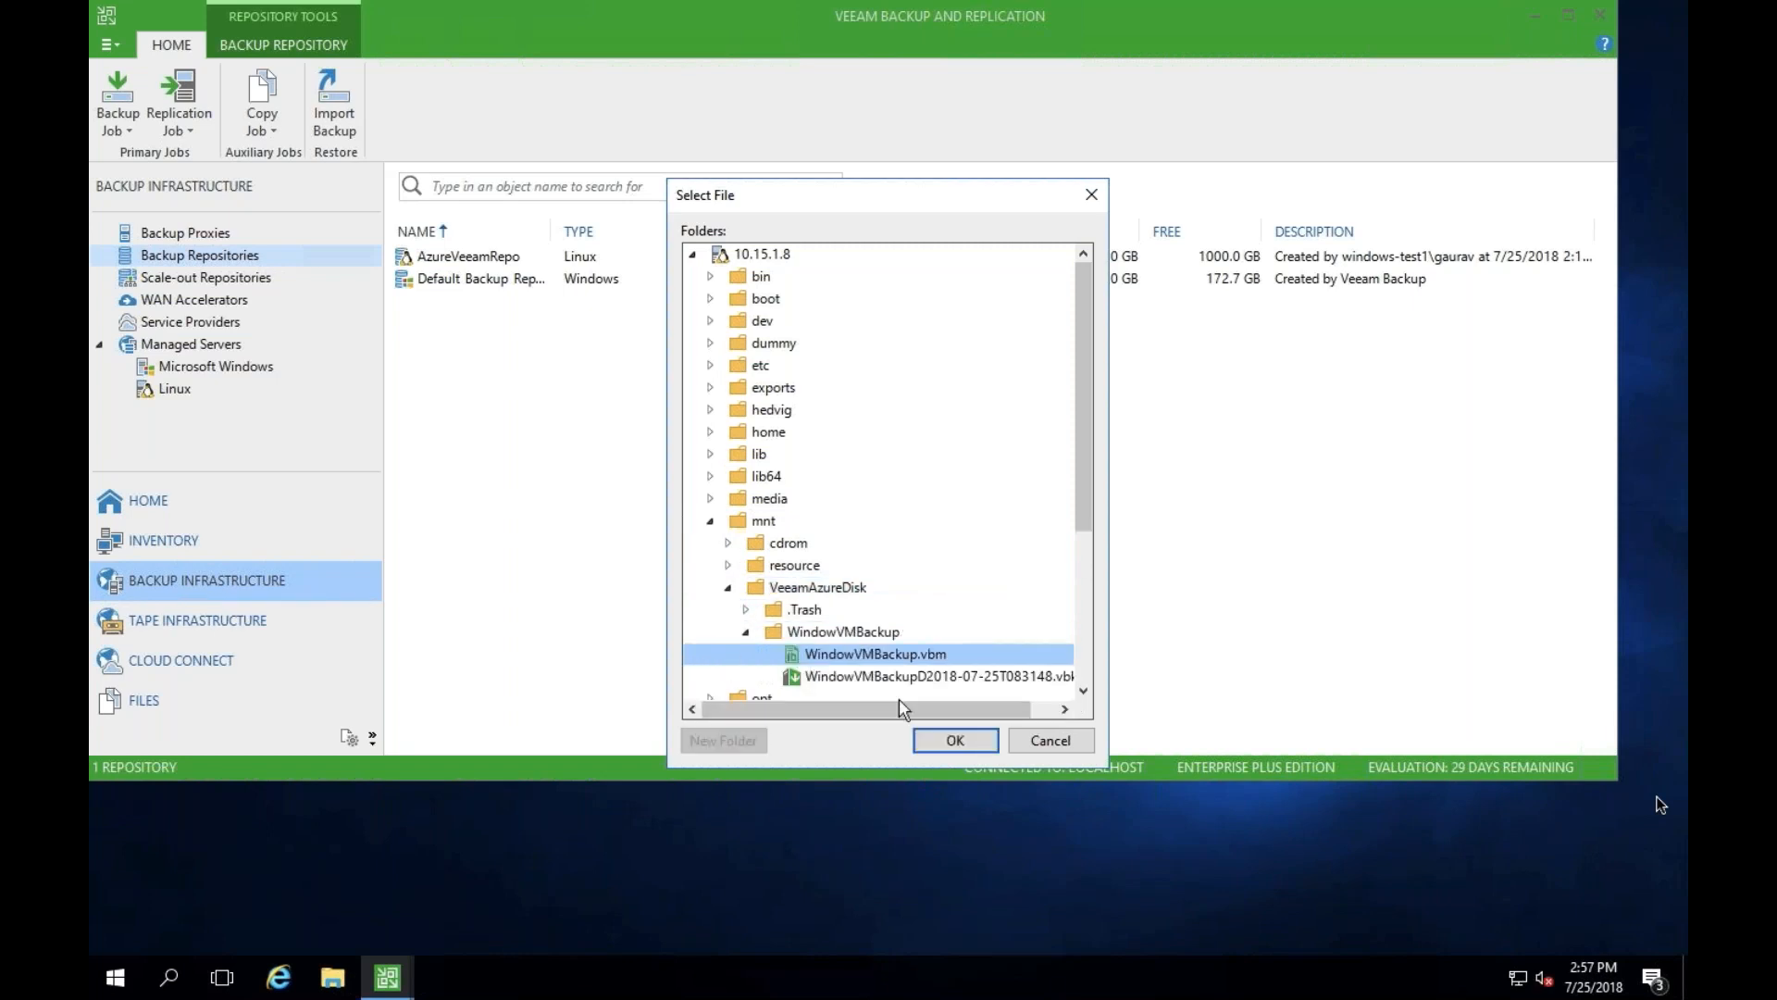
left_click(933, 738)
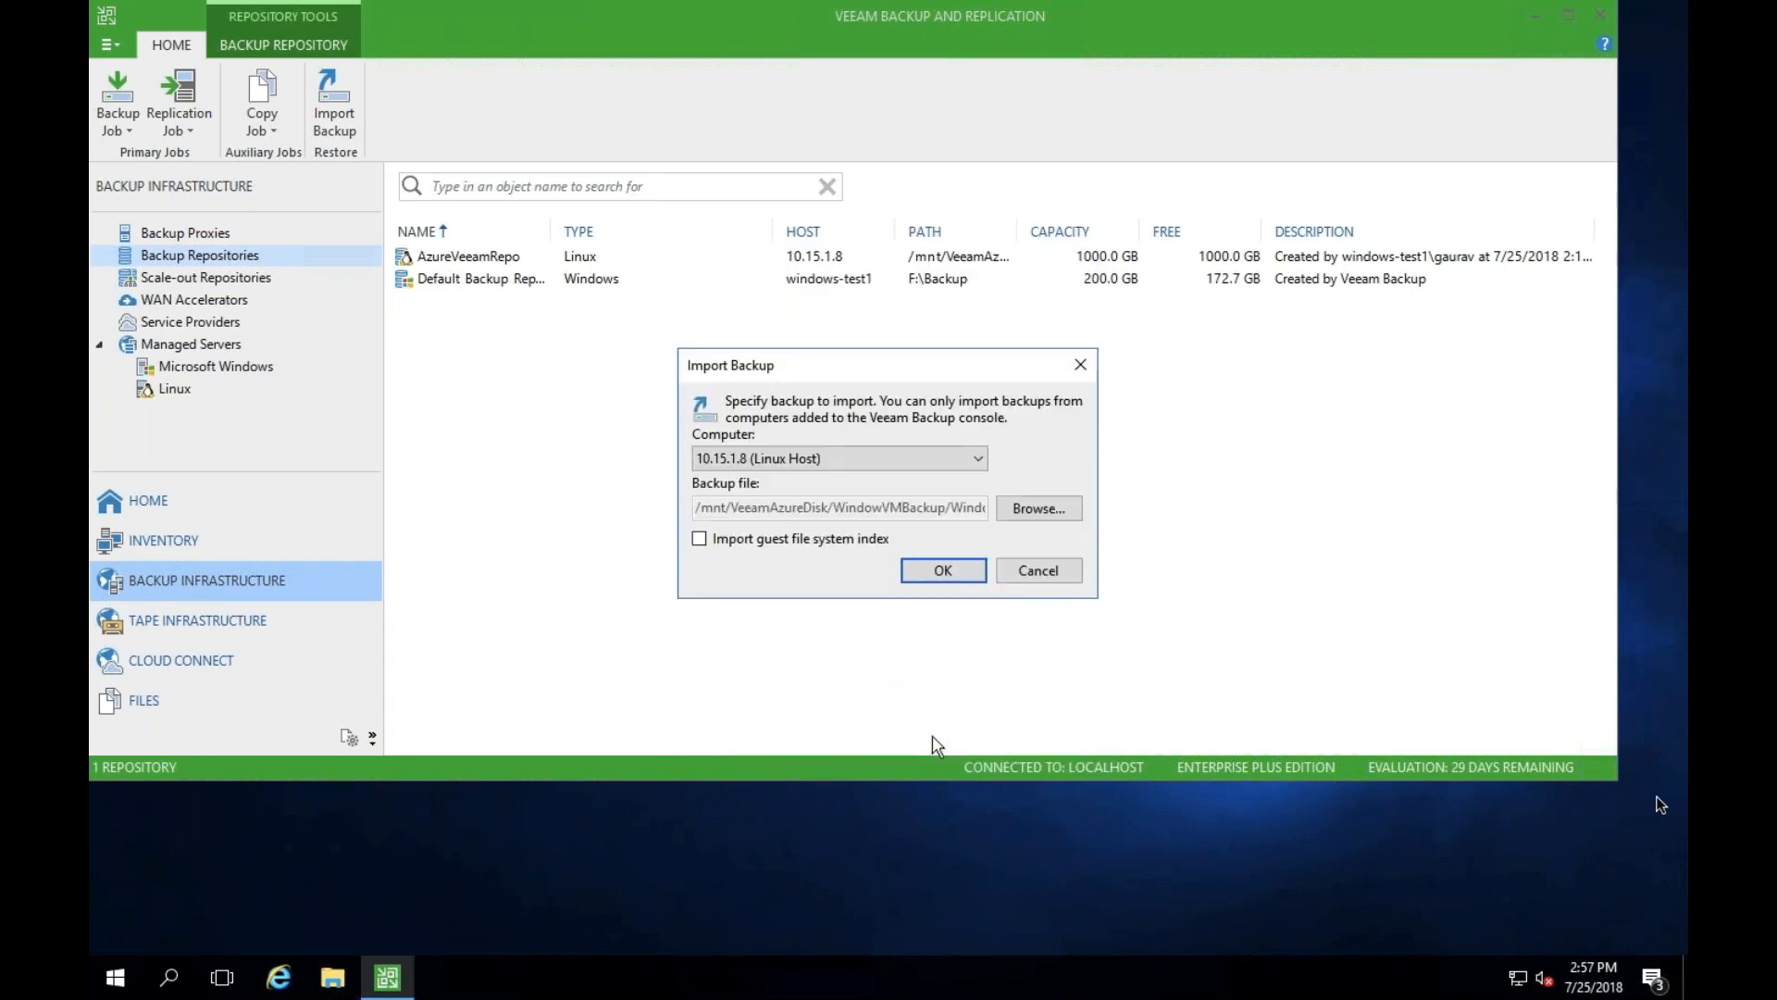
left_click(941, 571)
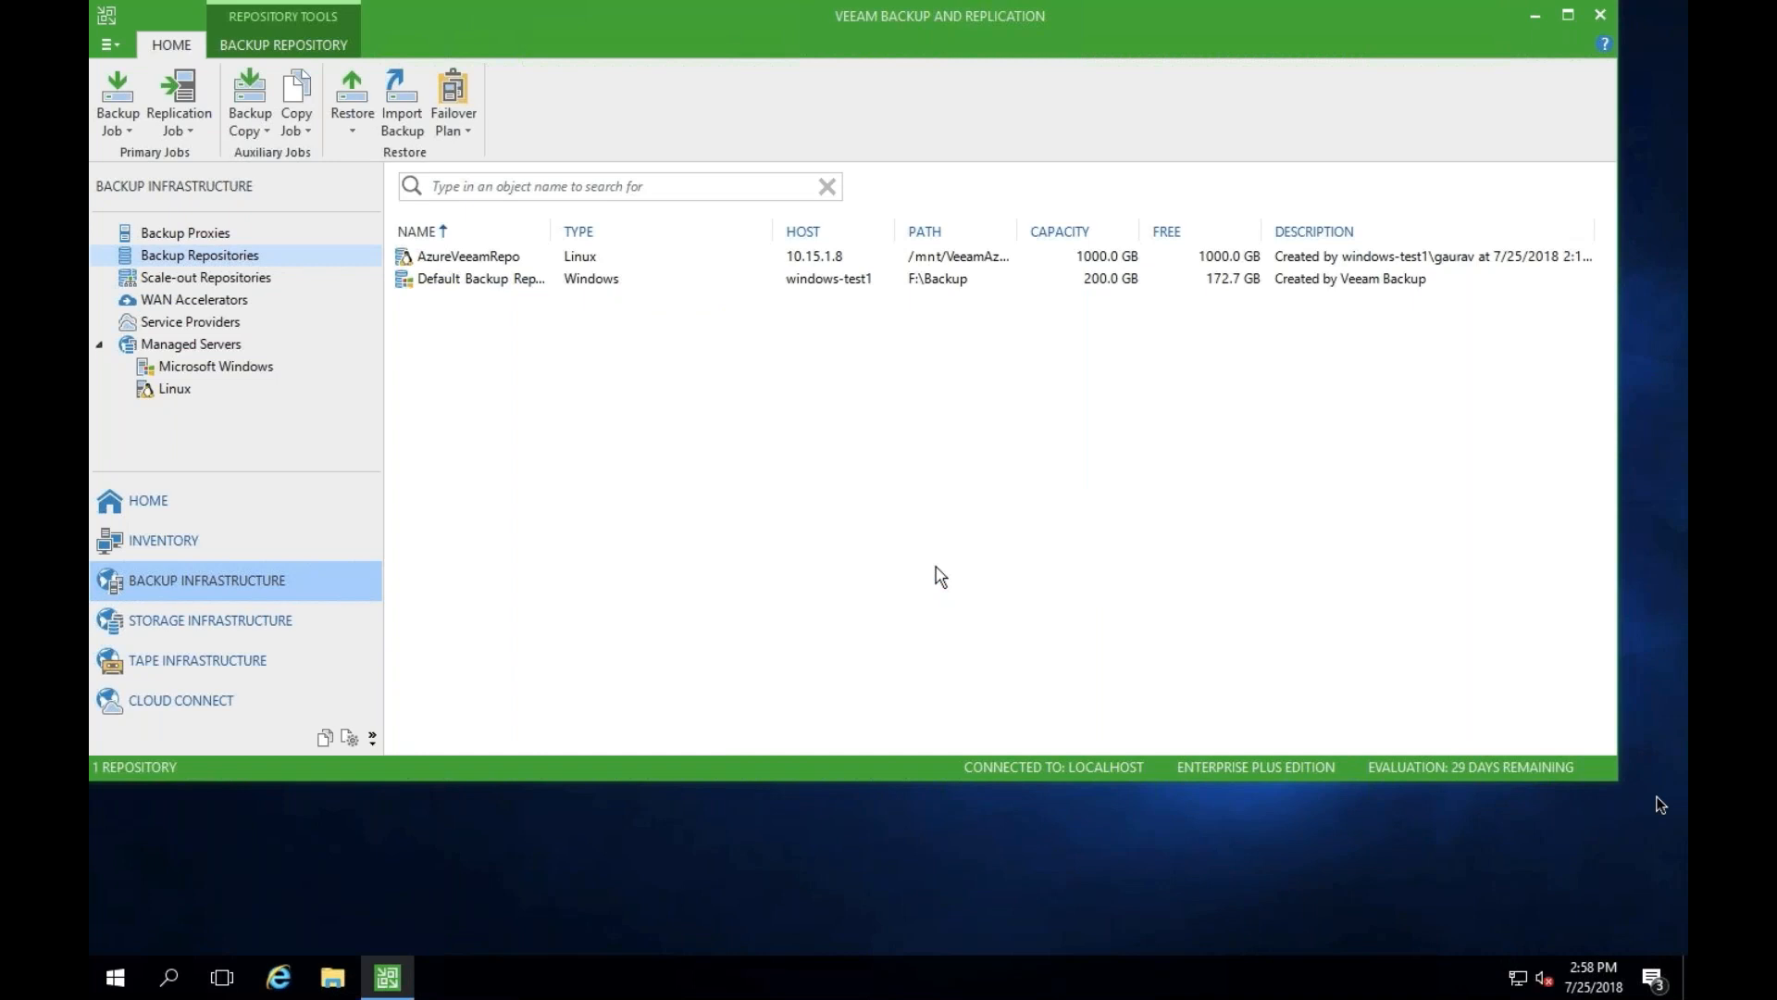
- Start a VMware vSphere backup restore and choose Restore to Microsoft Azure as the restore type
left_click(359, 116)
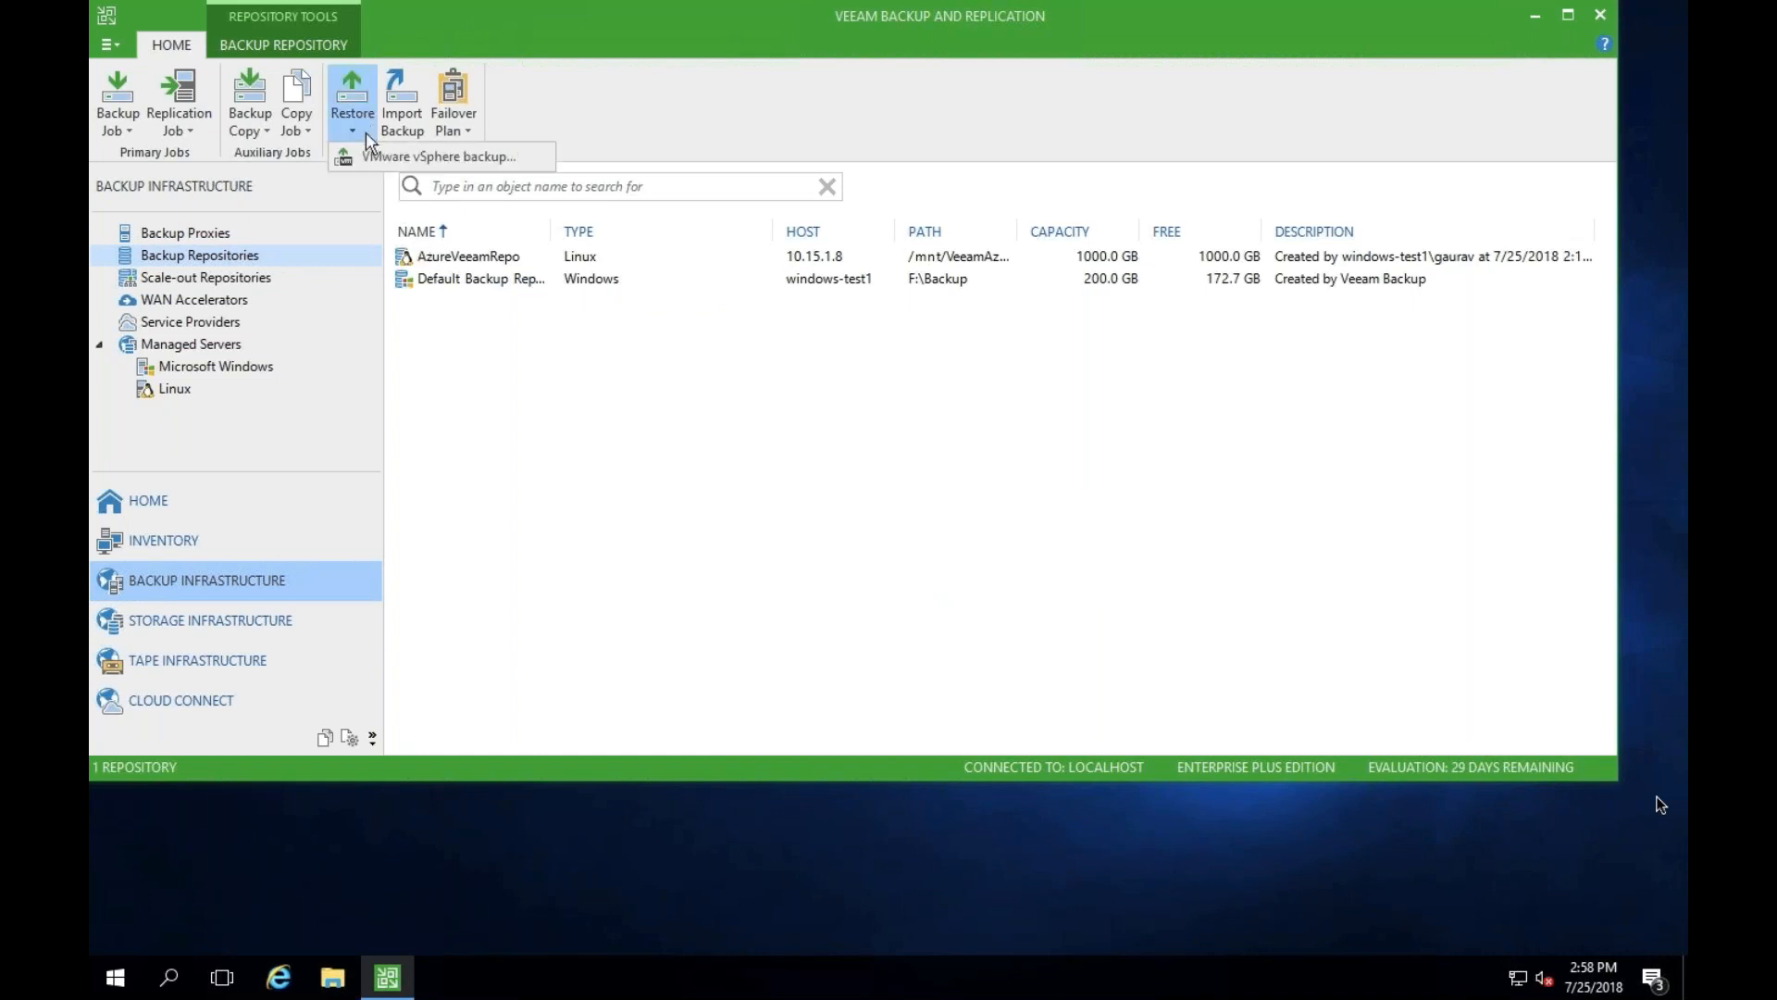
left_click(371, 159)
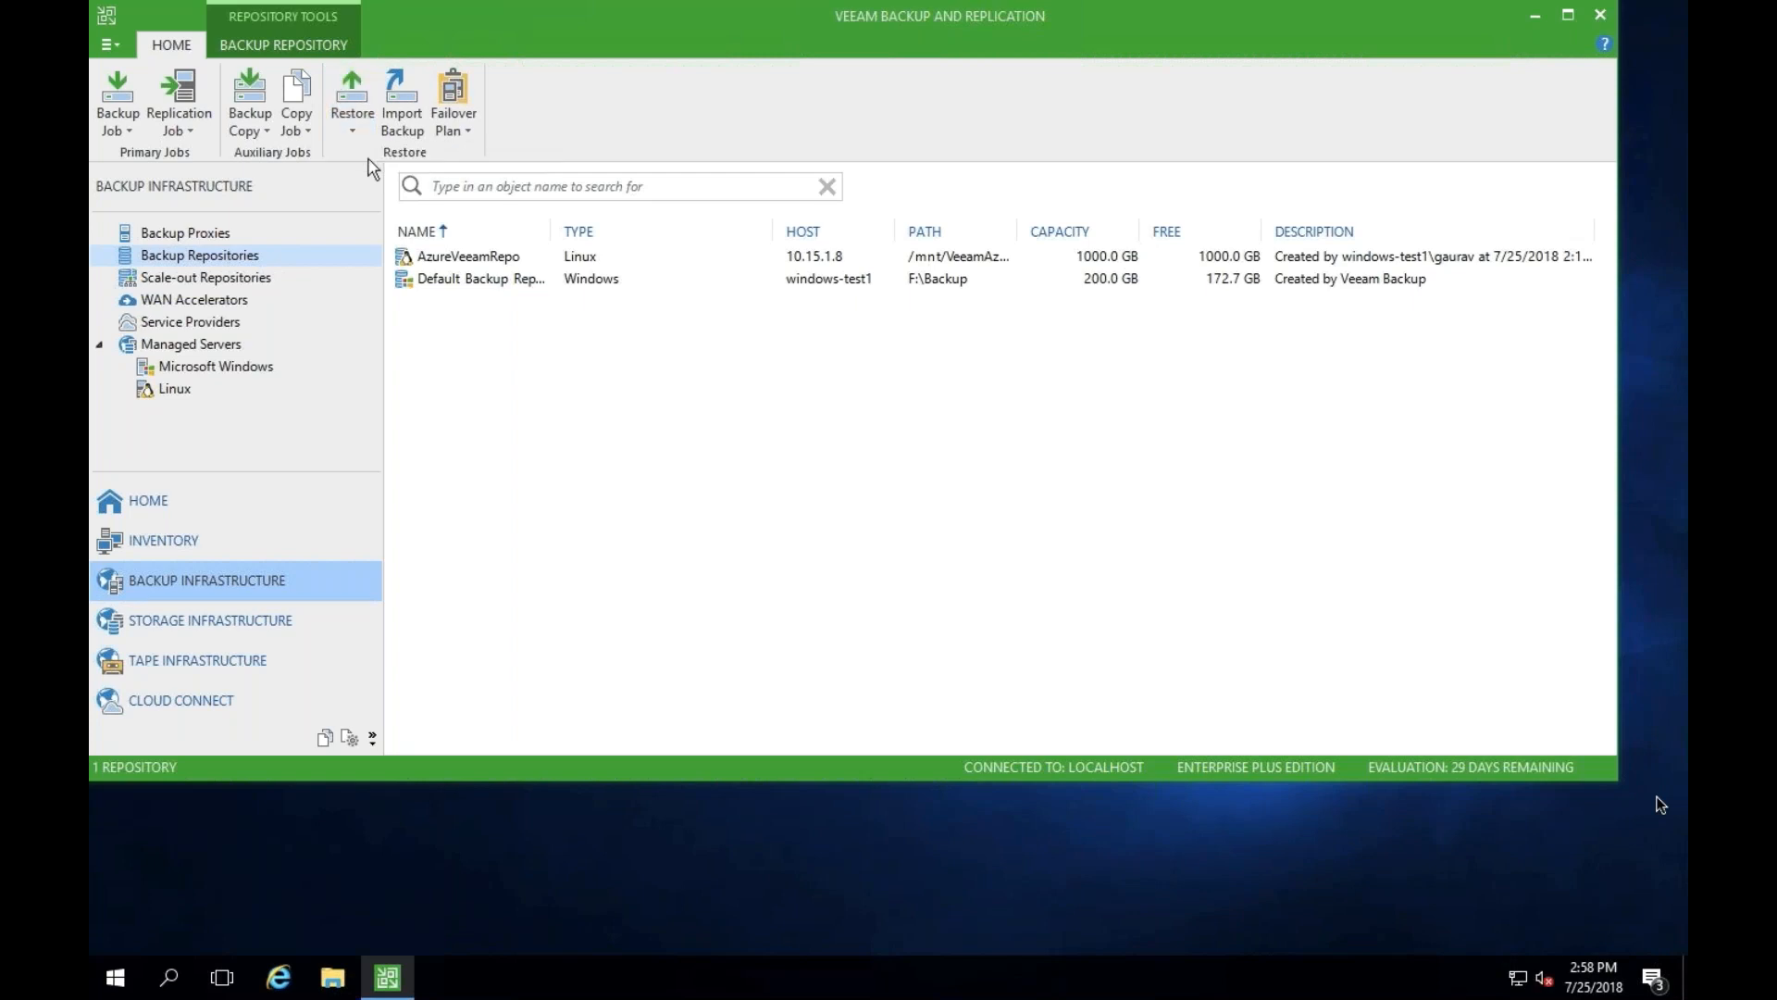
left_click(731, 629)
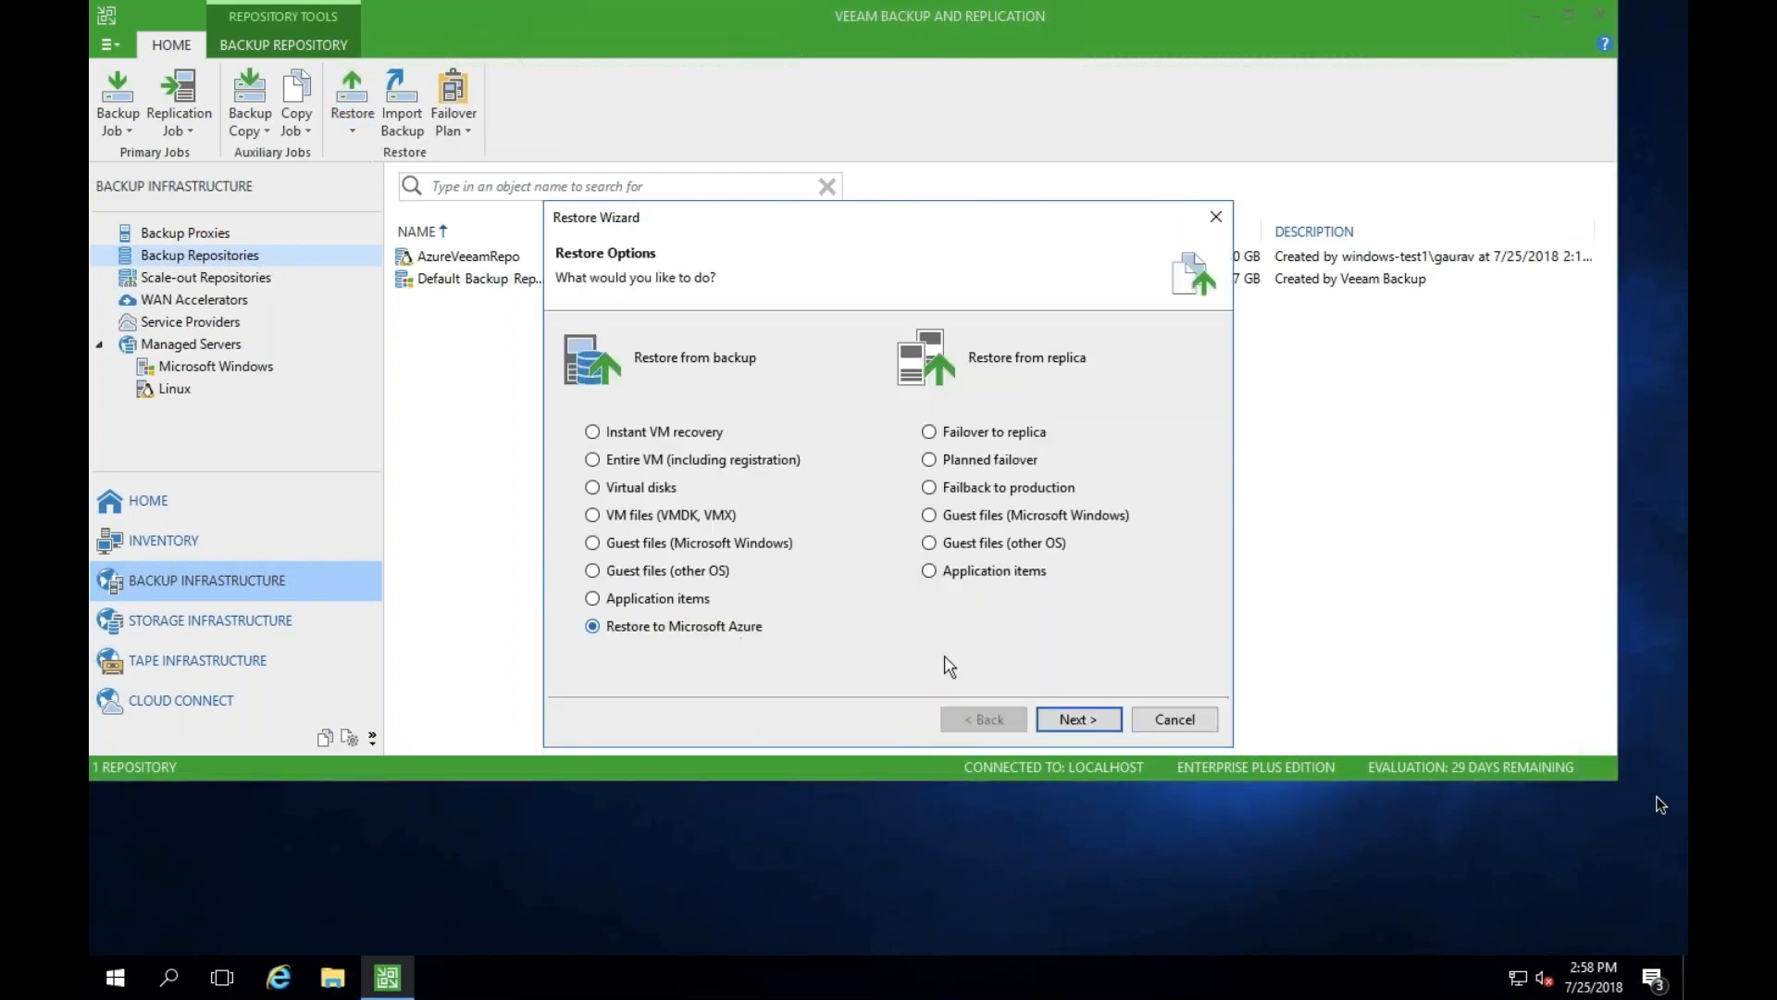
left_click(1078, 719)
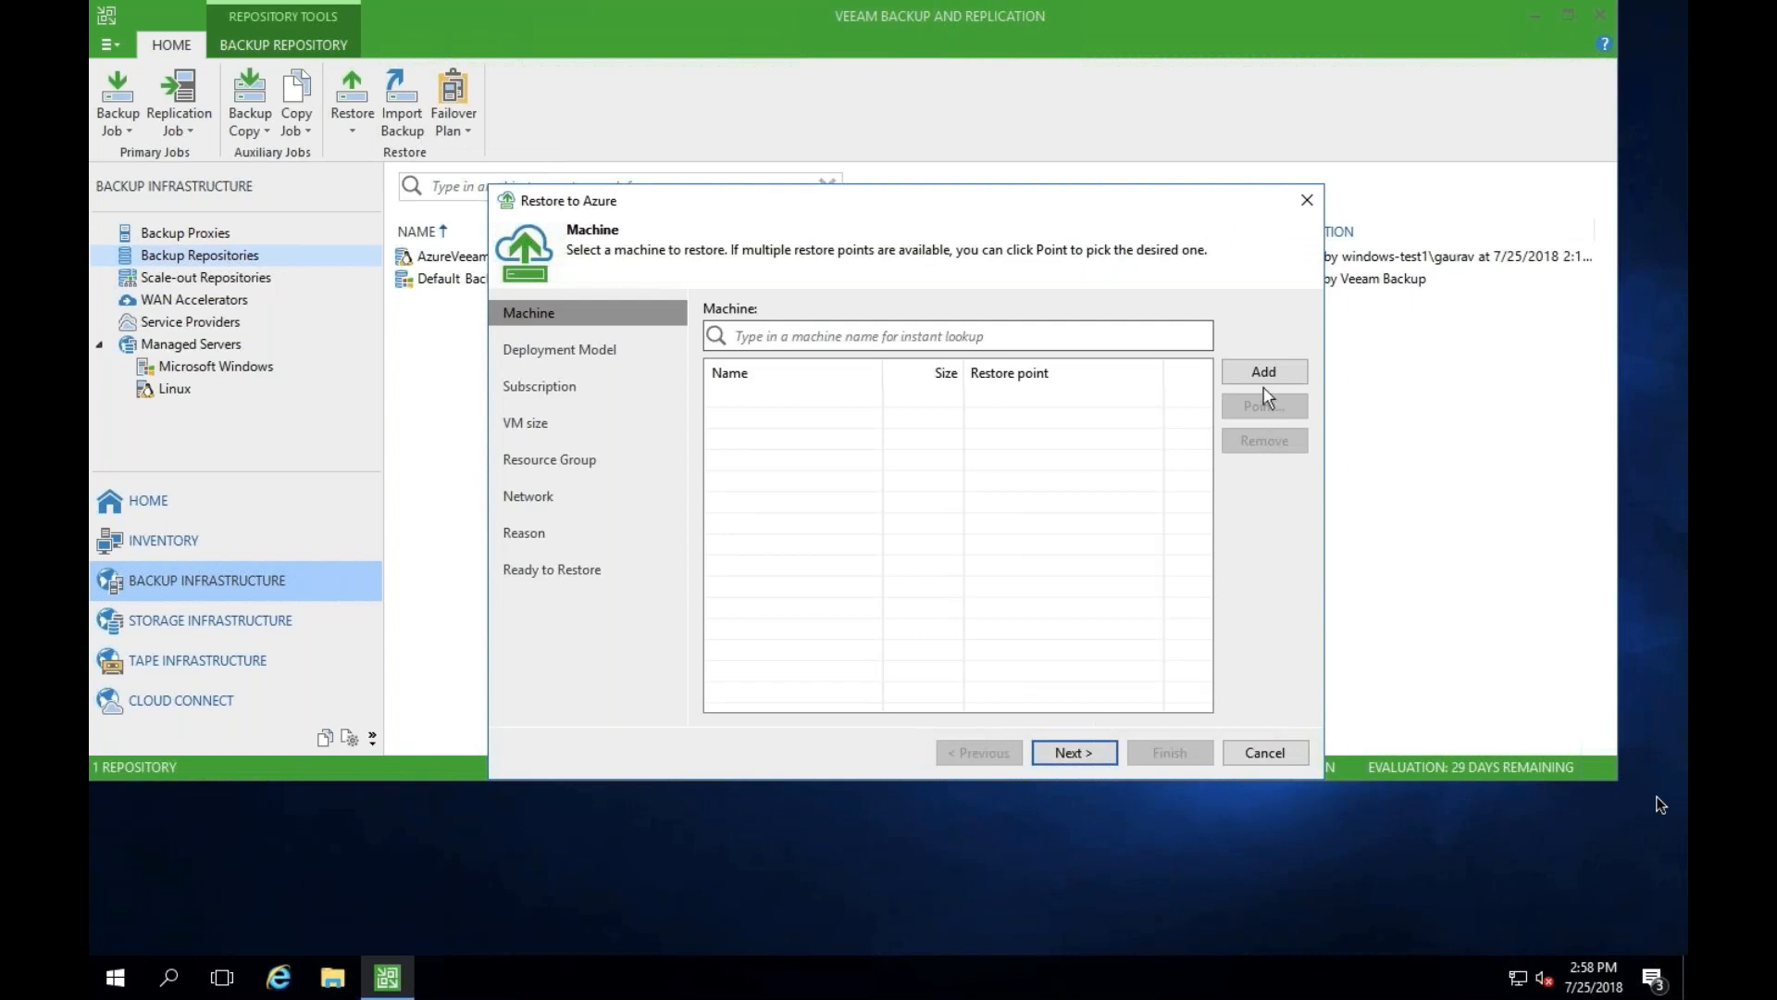
- Add the VM test-win-esxi55y-1 from the WindowVMBackup backup as the machine to restore
left_click(1265, 373)
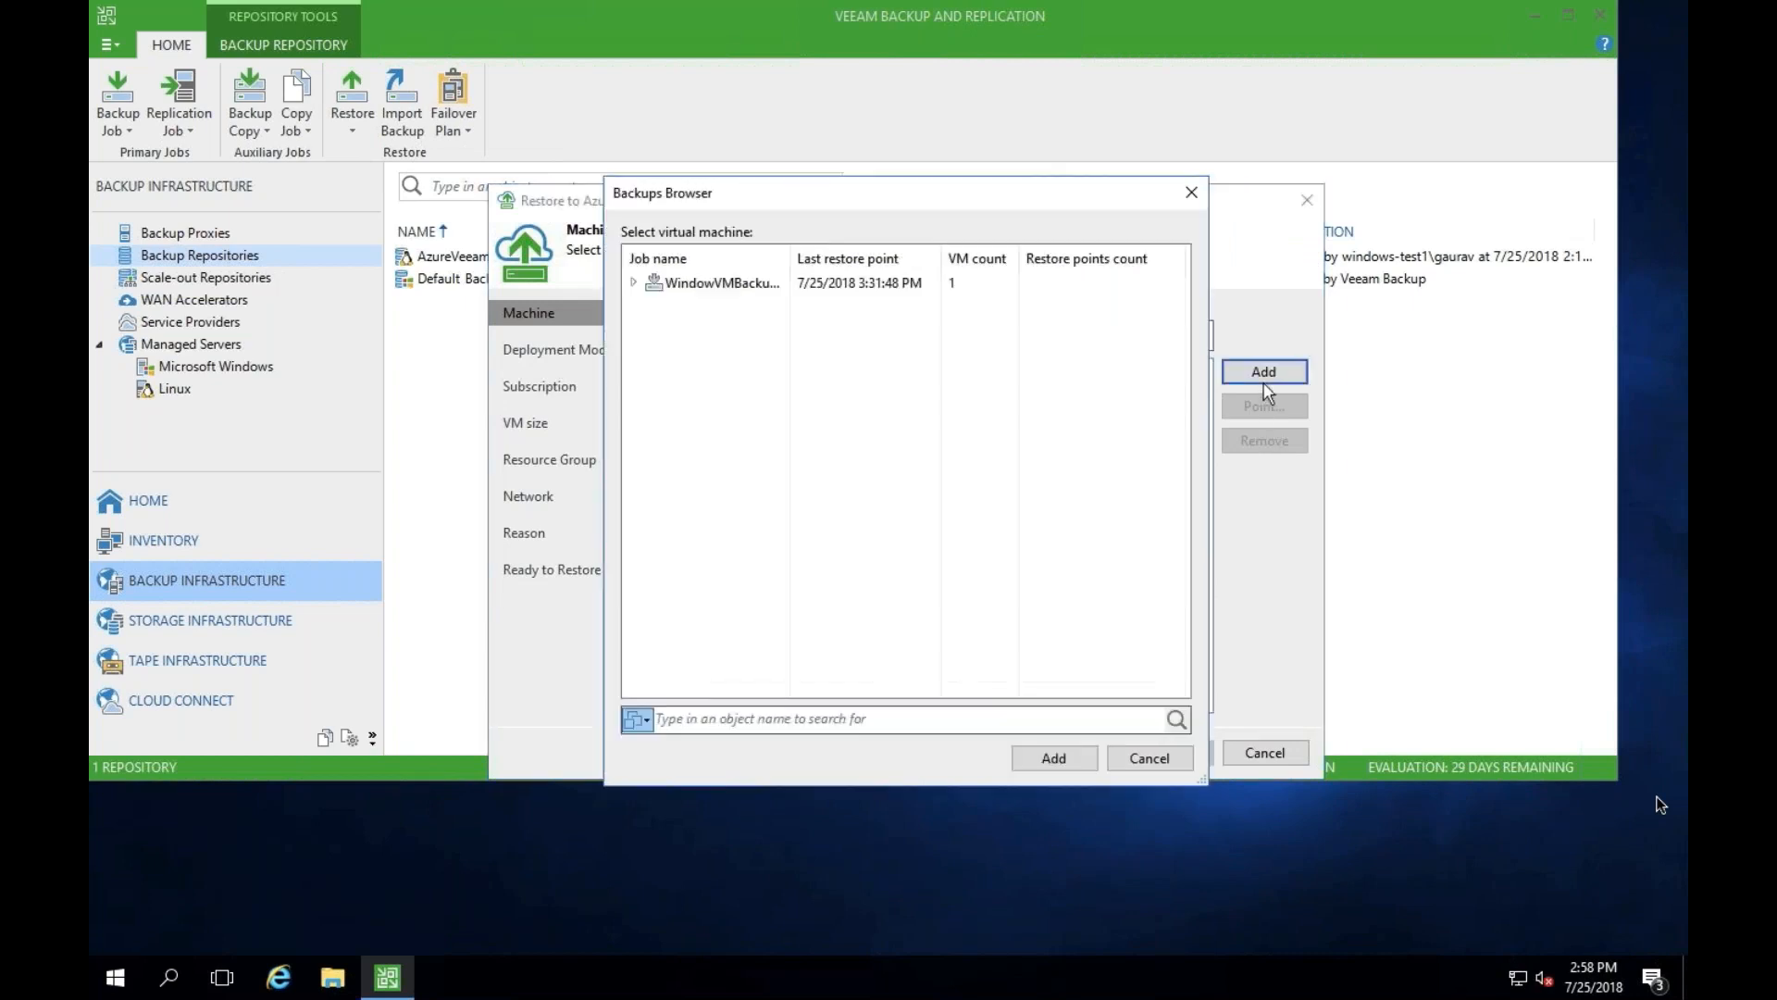
left_click(634, 283)
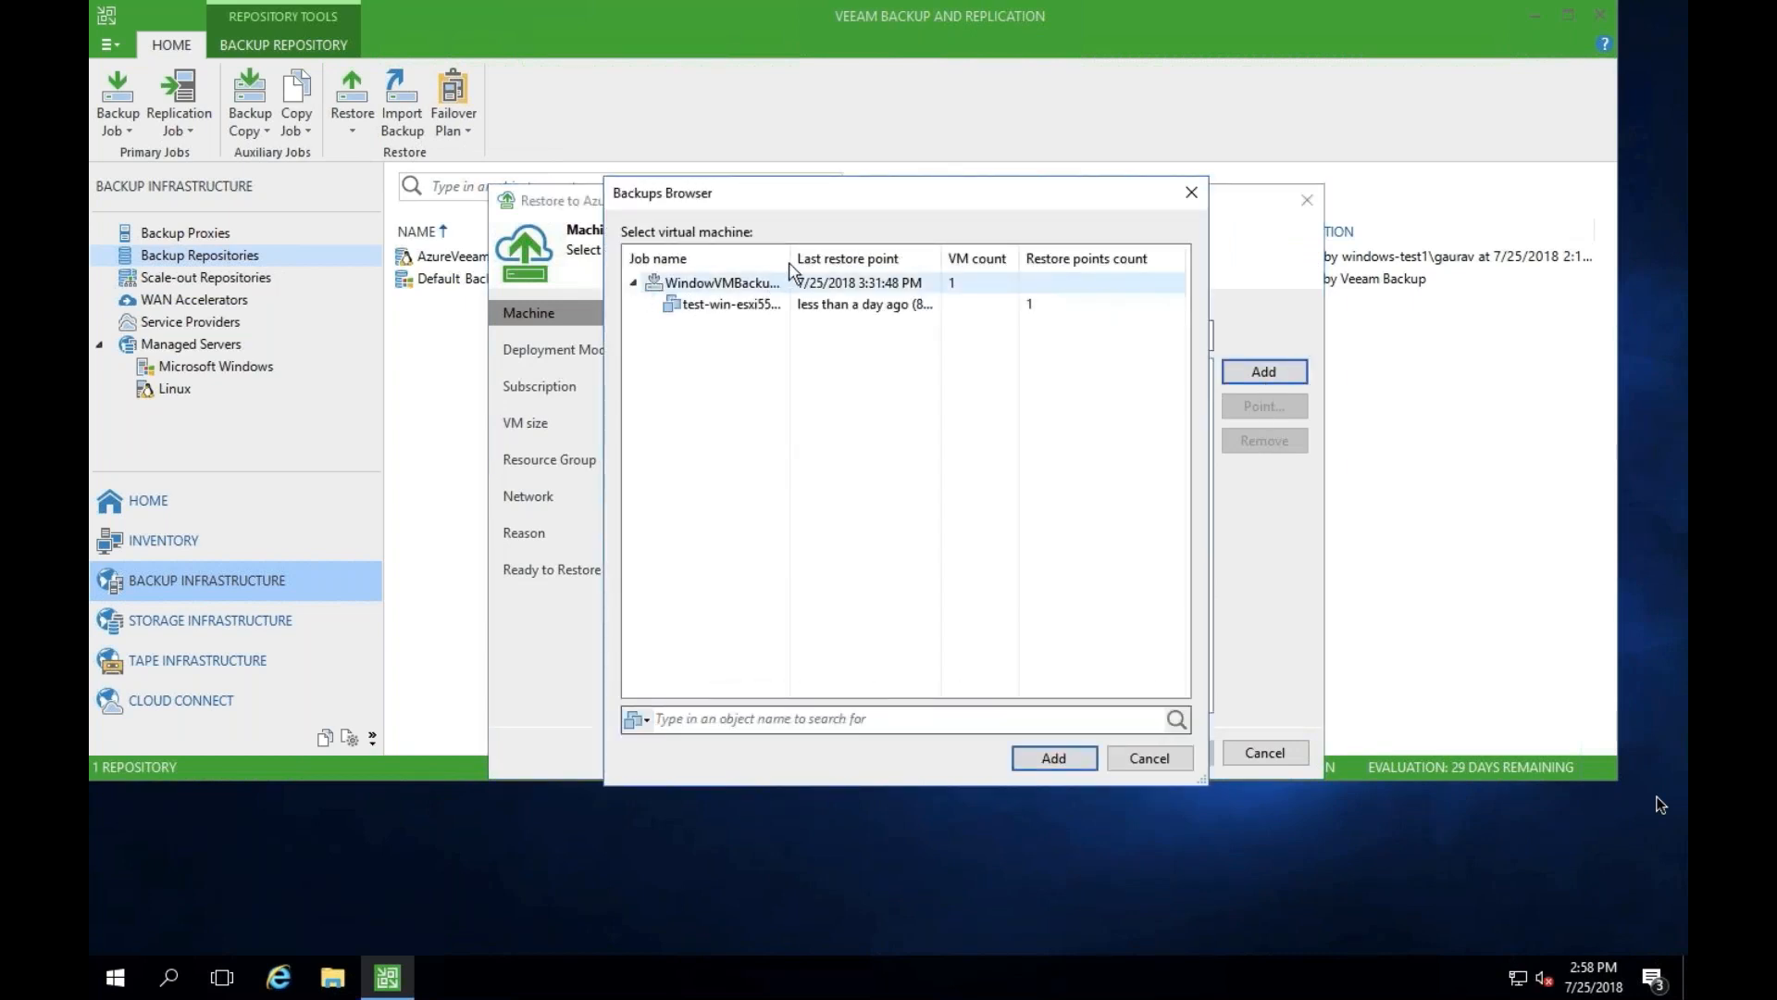
left_click(781, 304)
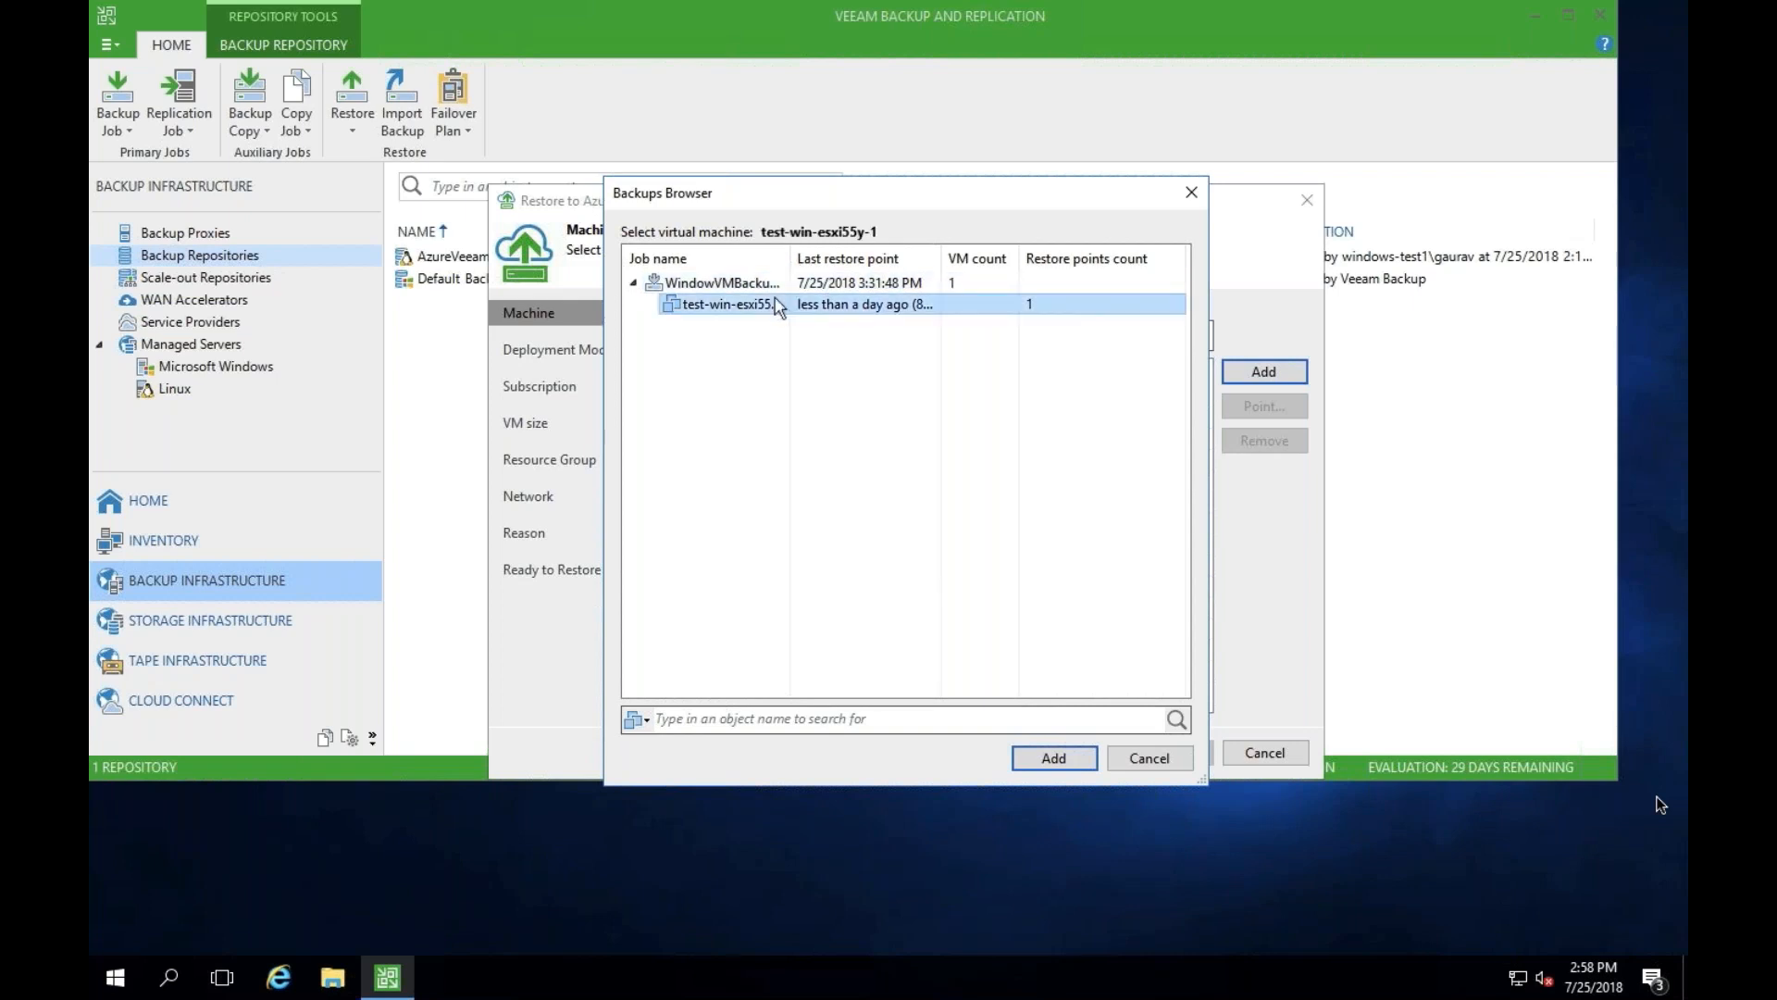
left_click(1054, 757)
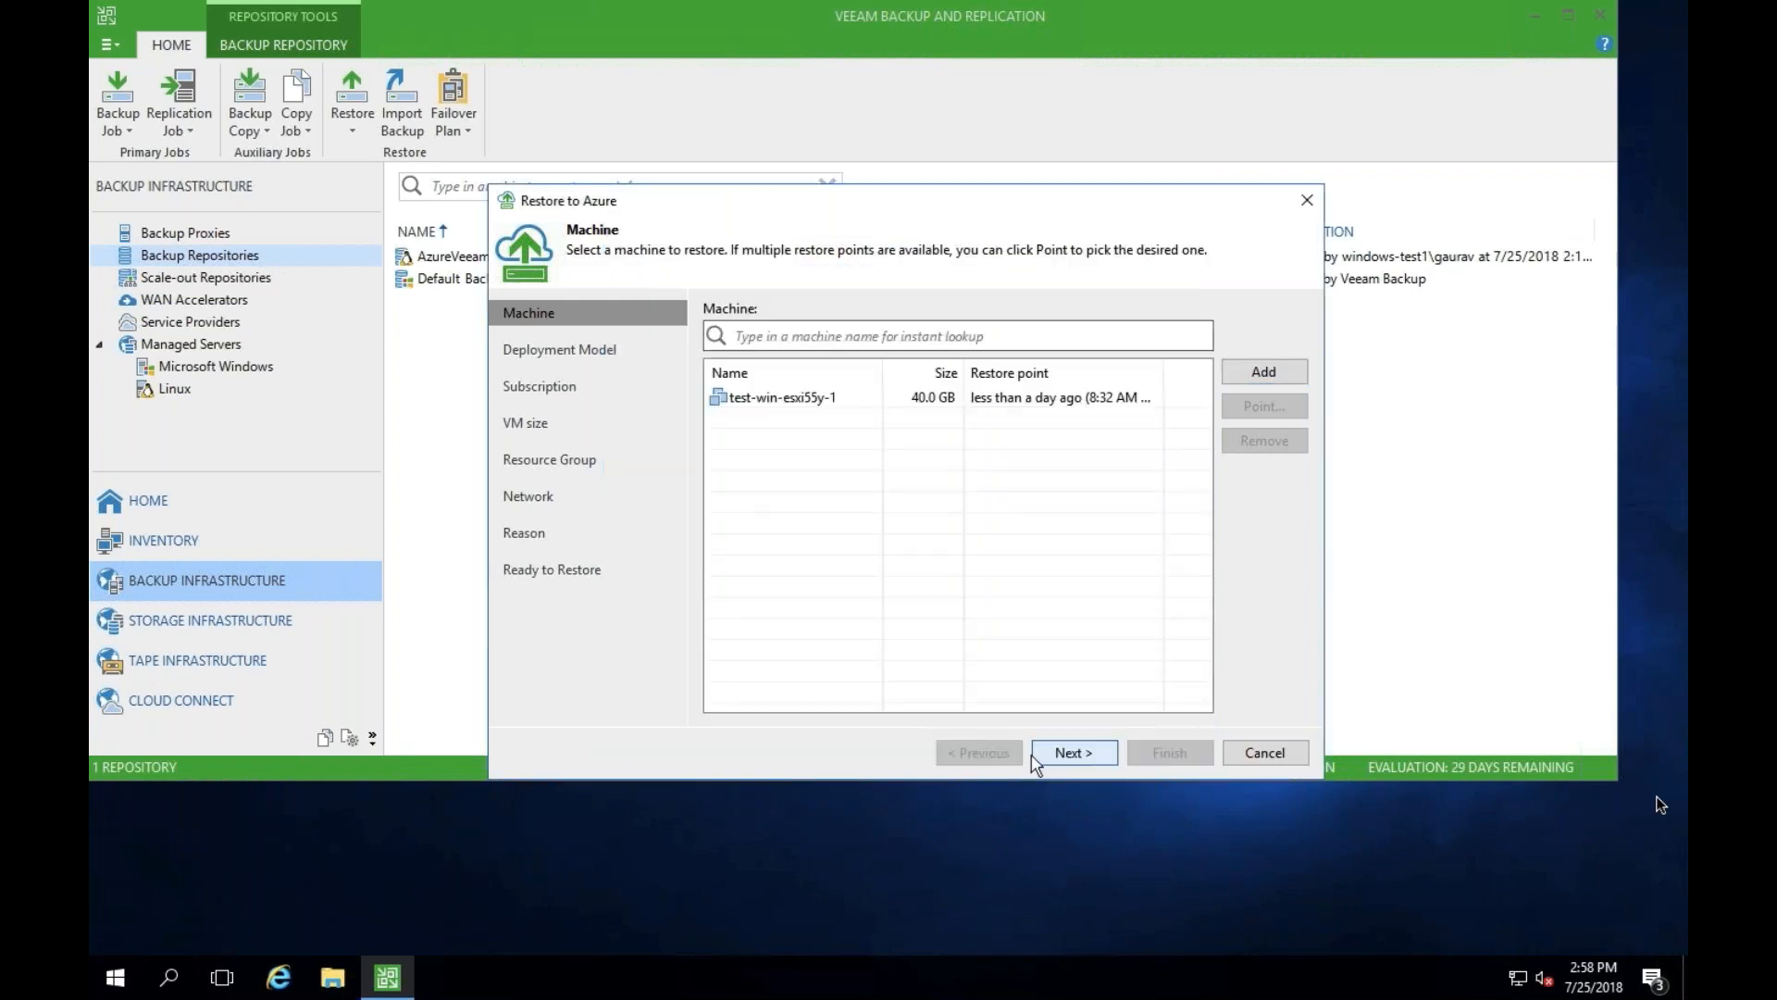
left_click(1071, 753)
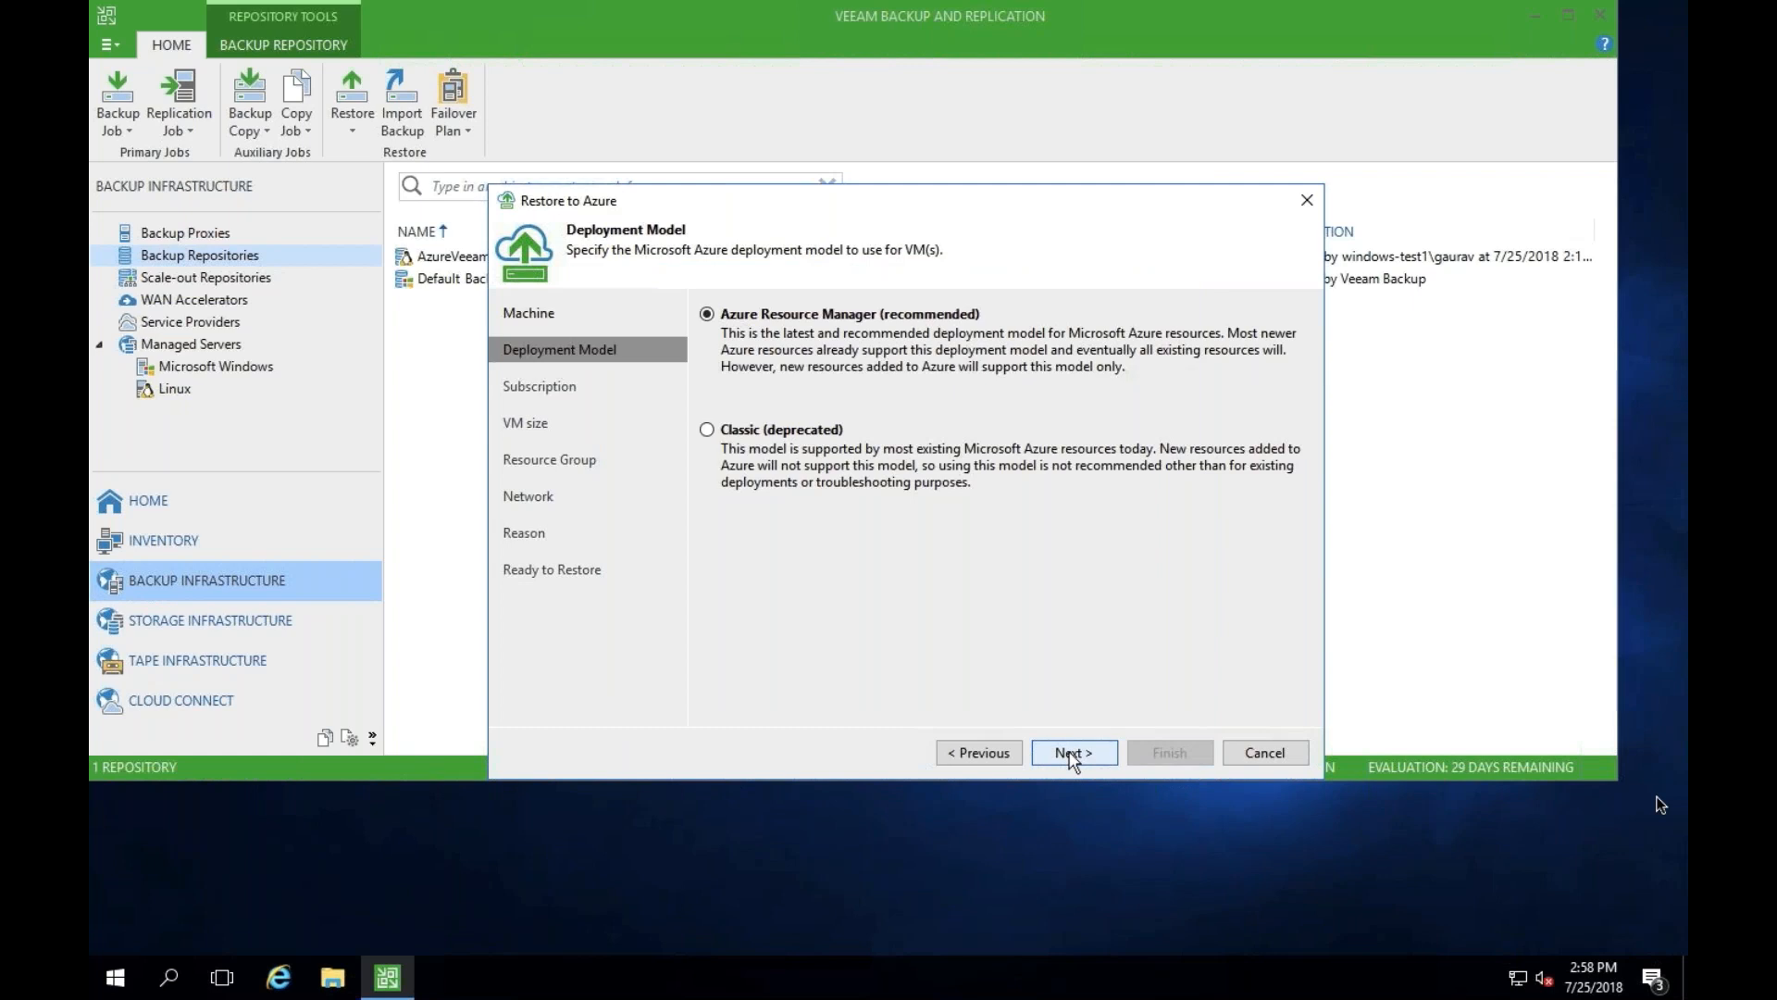
- Accept Azure Resource Manager, the Visual Studio Professional subscription in West US 2, and the default VM size and resource group, declining the Linux helper appliance
left_click(1071, 753)
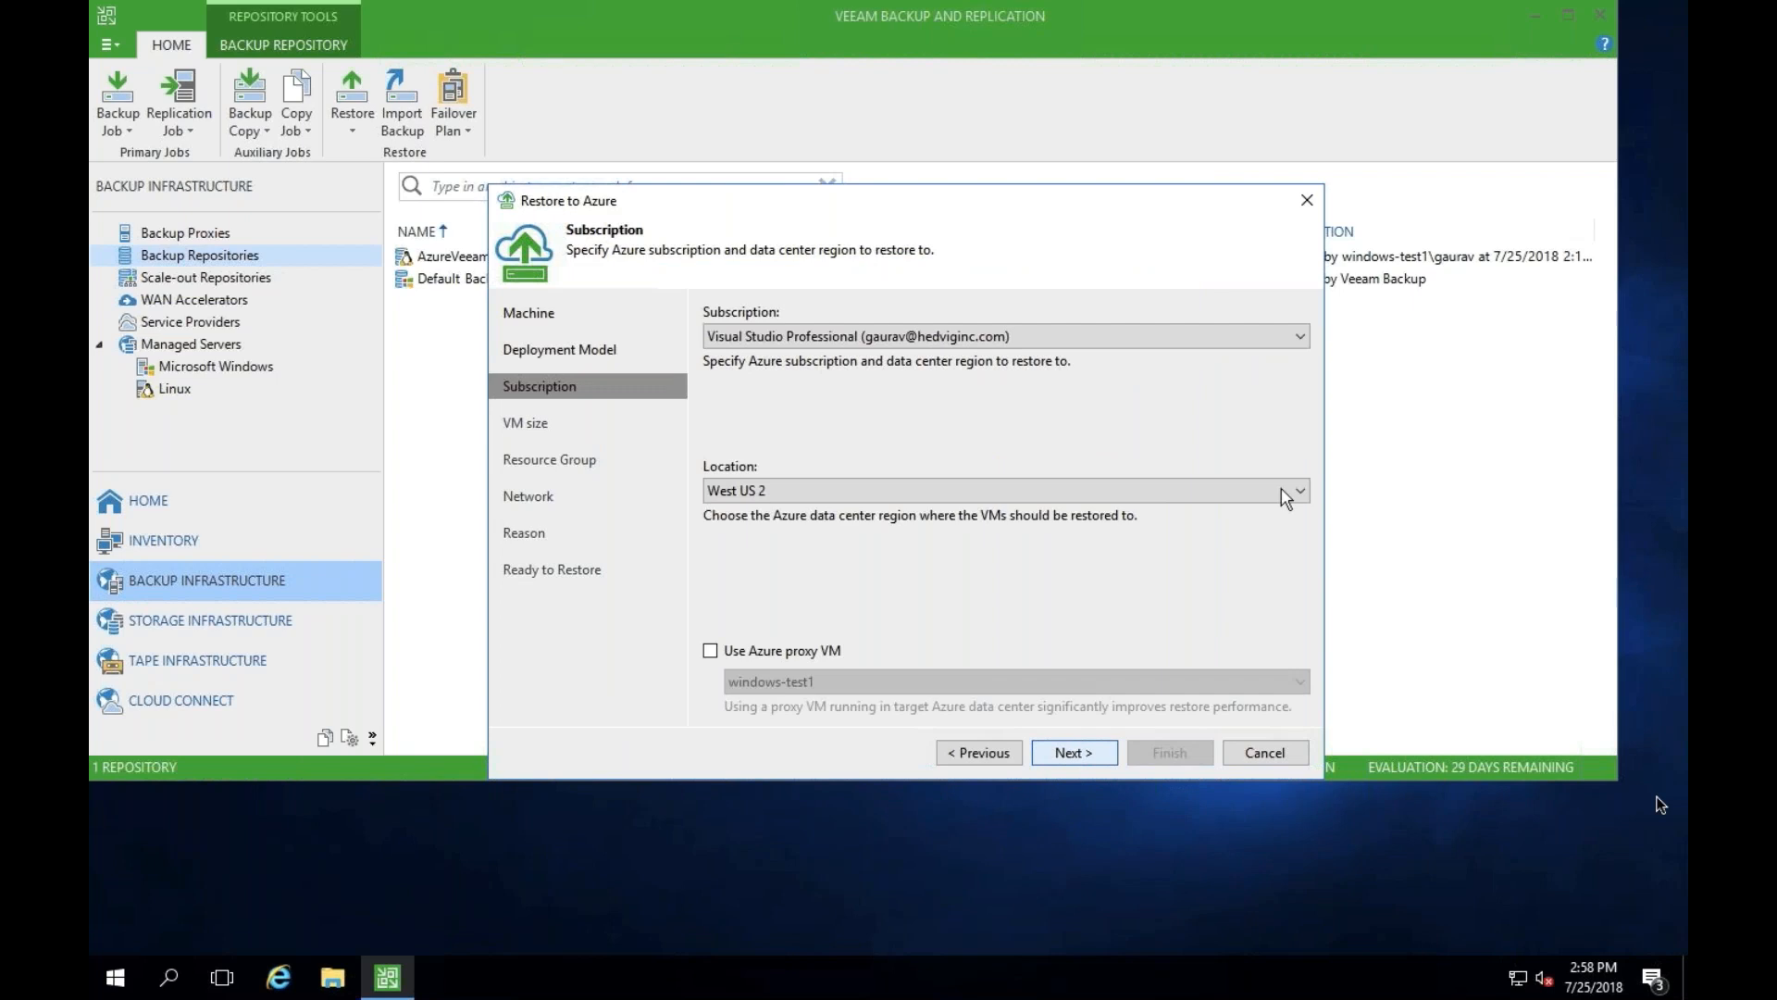
left_click(1095, 755)
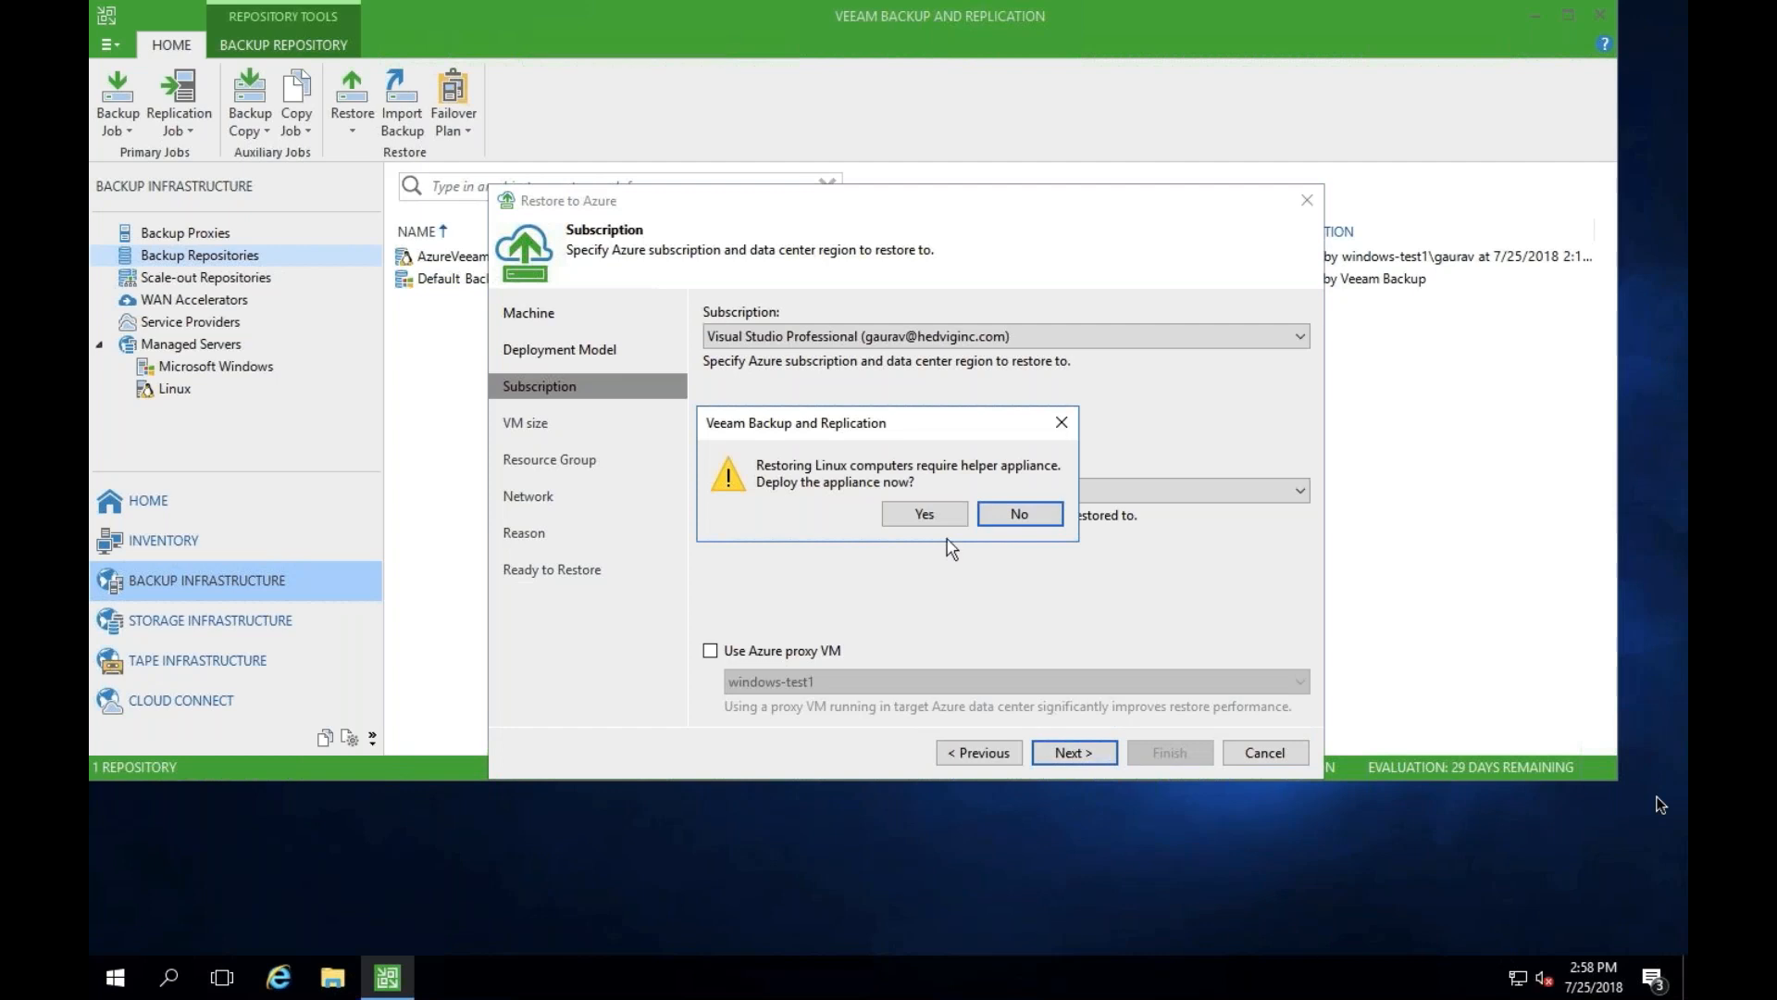
left_click(994, 515)
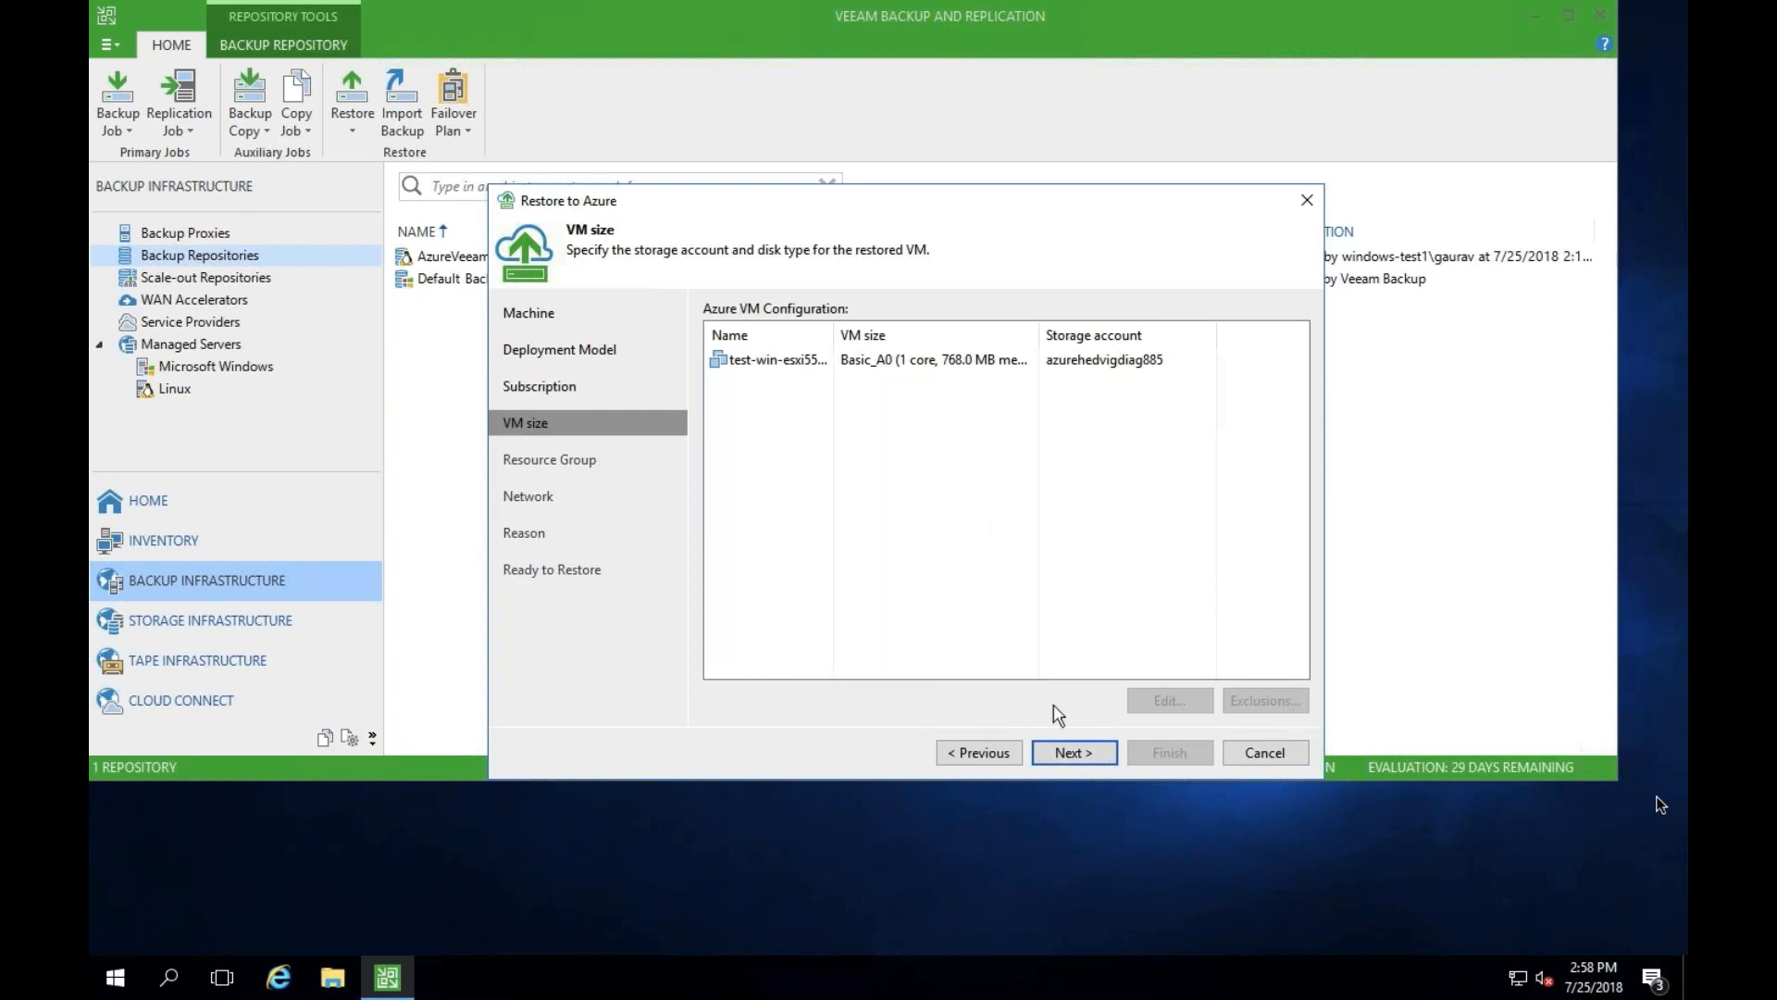
left_click(1051, 757)
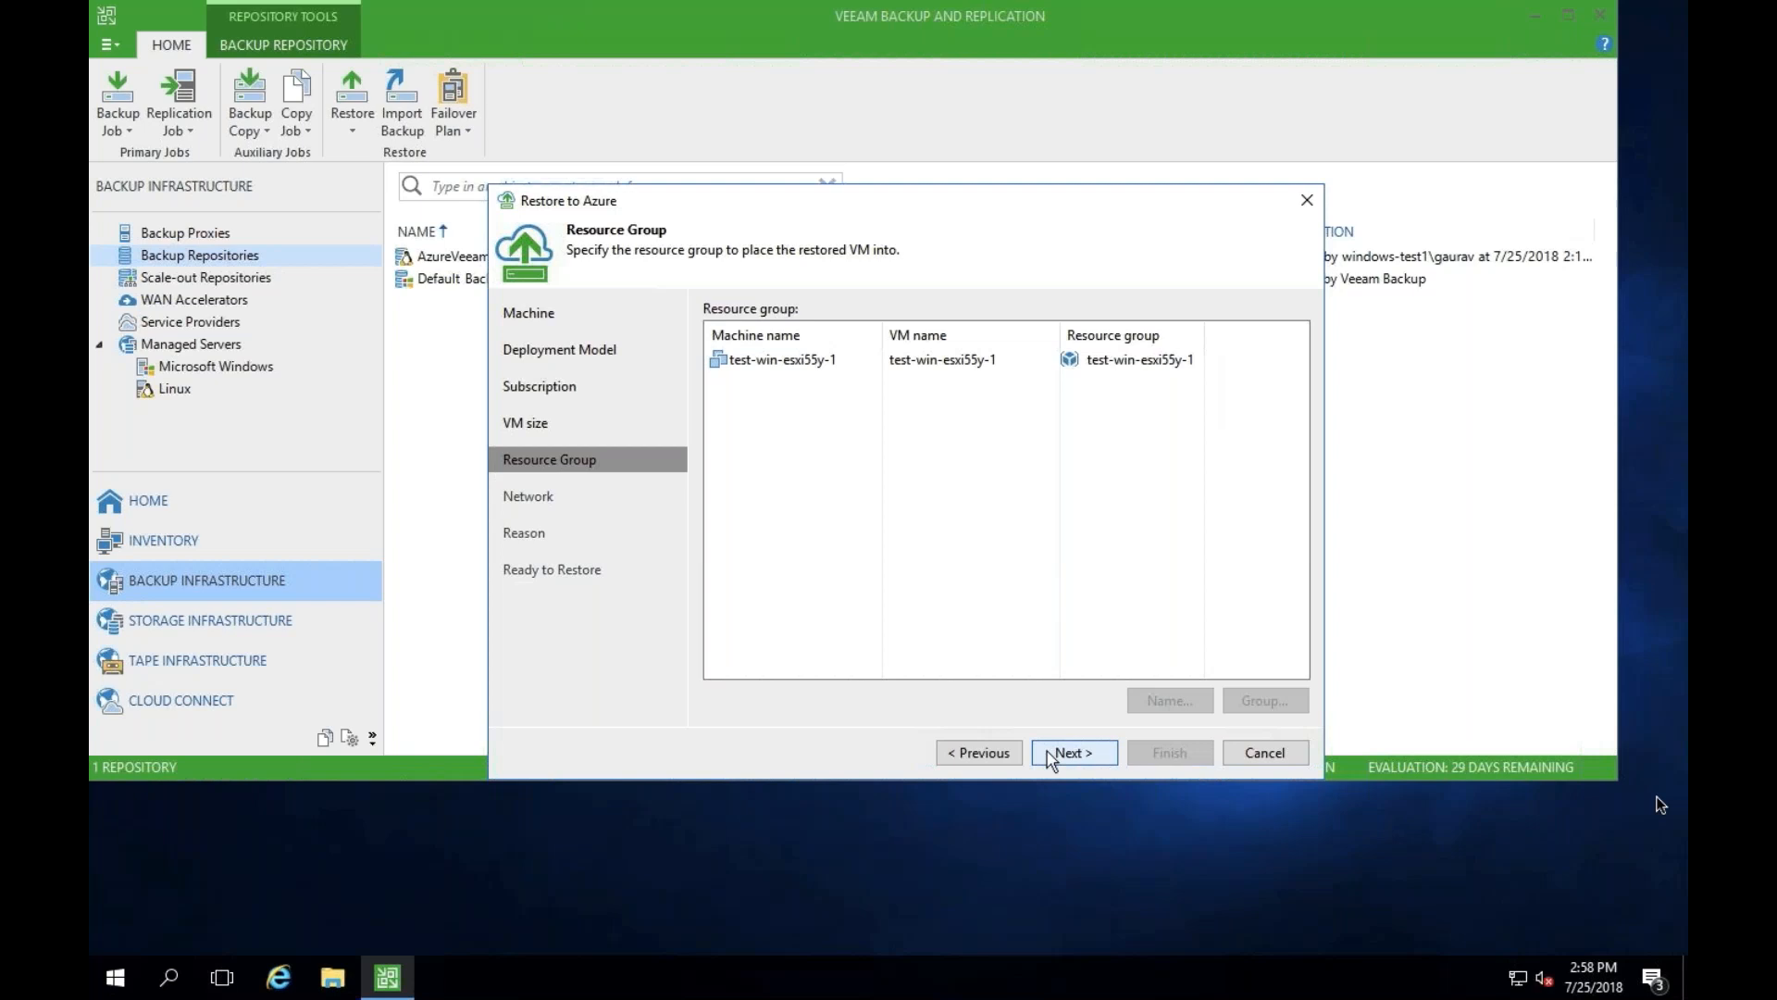
left_click(1051, 757)
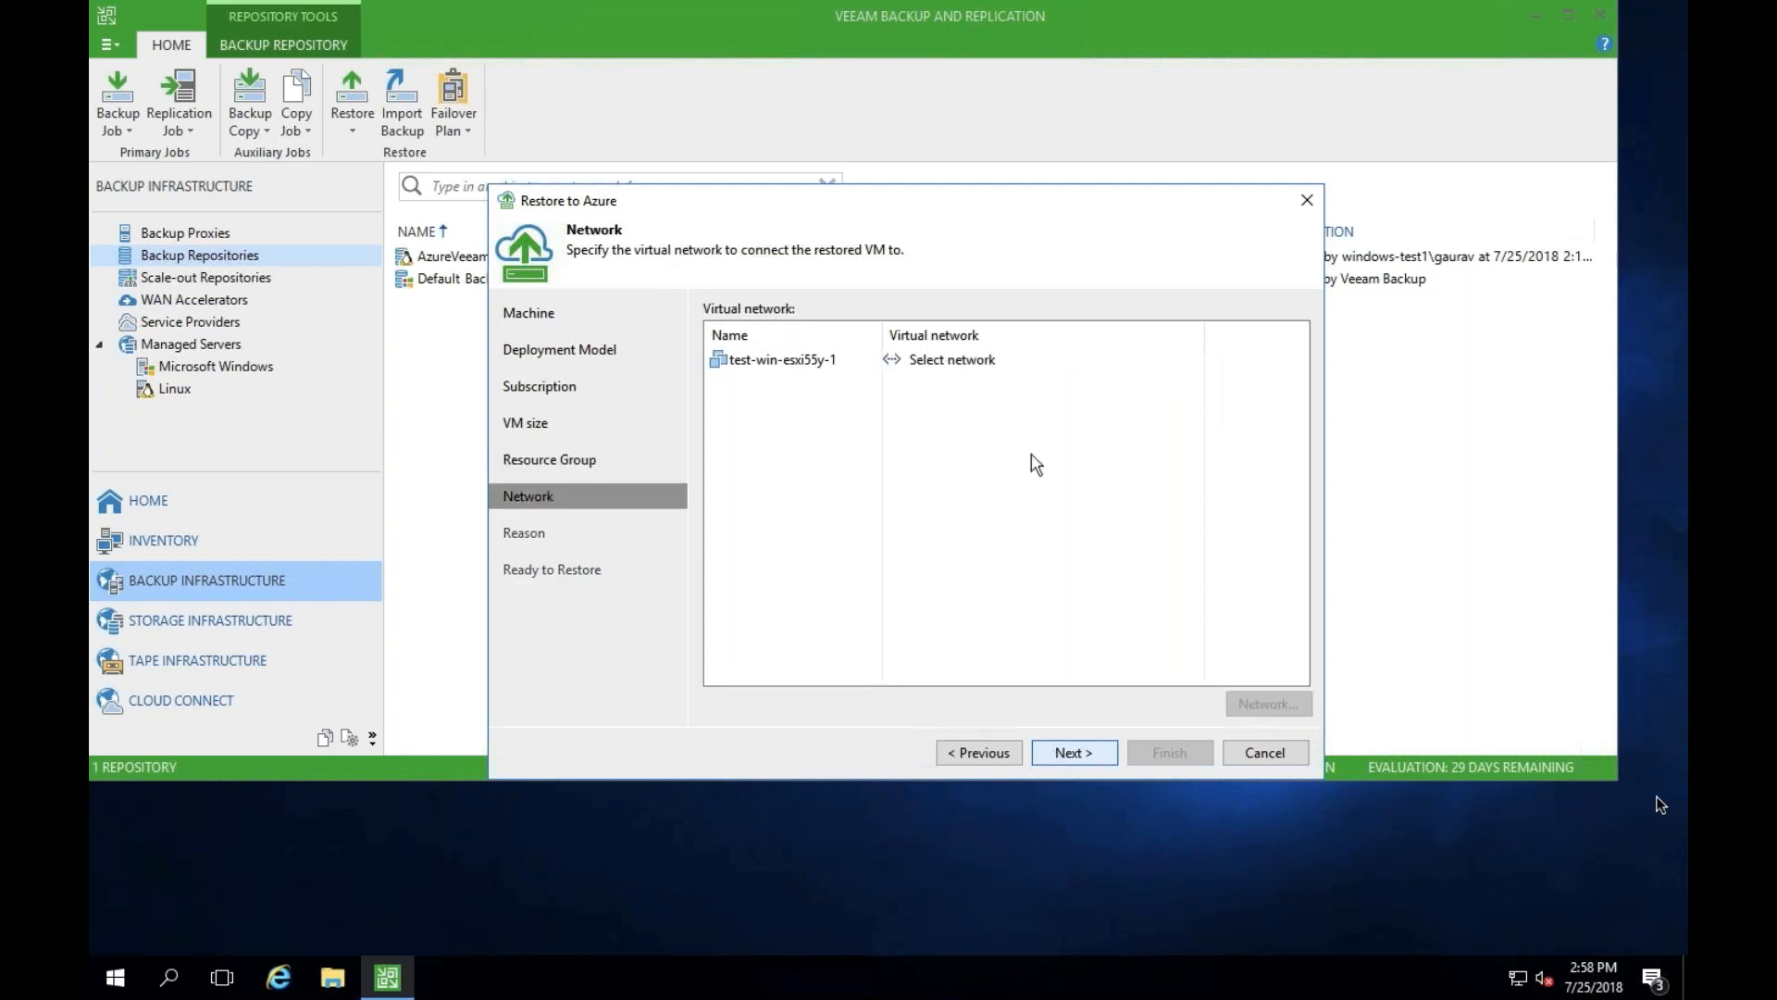
- Connect the restored VM to azure1VNET(hedvig) with subnet azure1Subnet, leave the restore reason blank, and start the restore
left_click(962, 361)
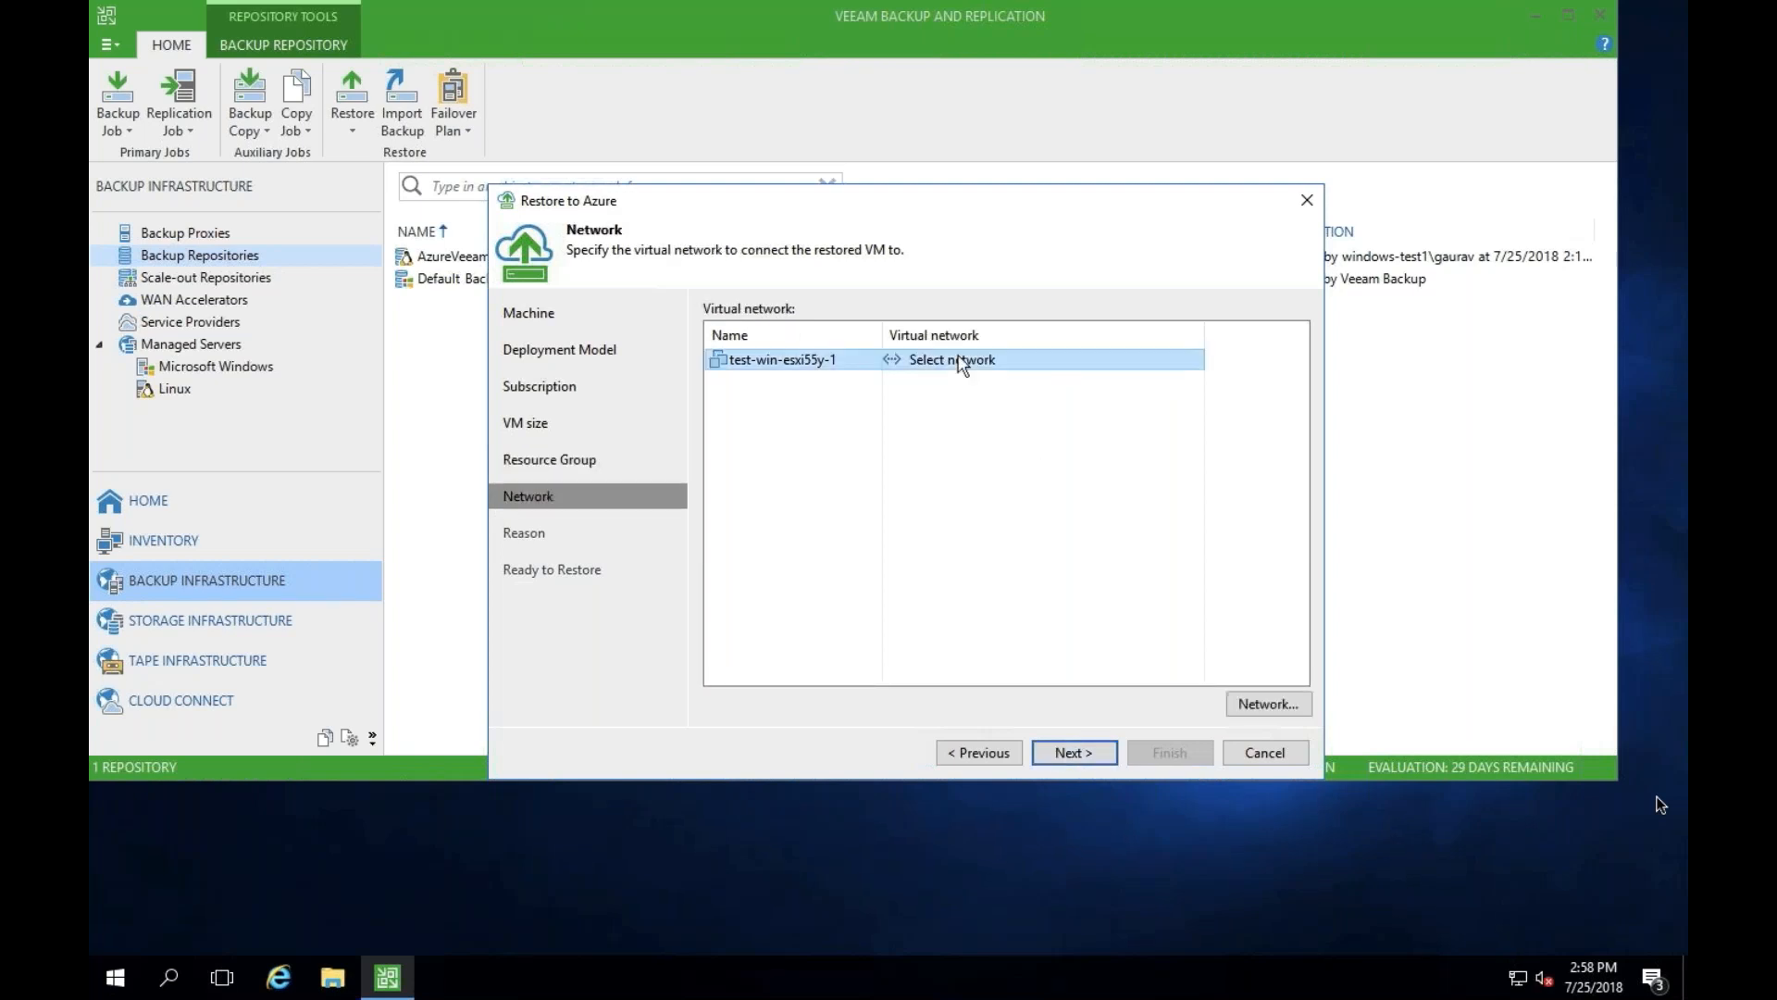
left_click(1252, 705)
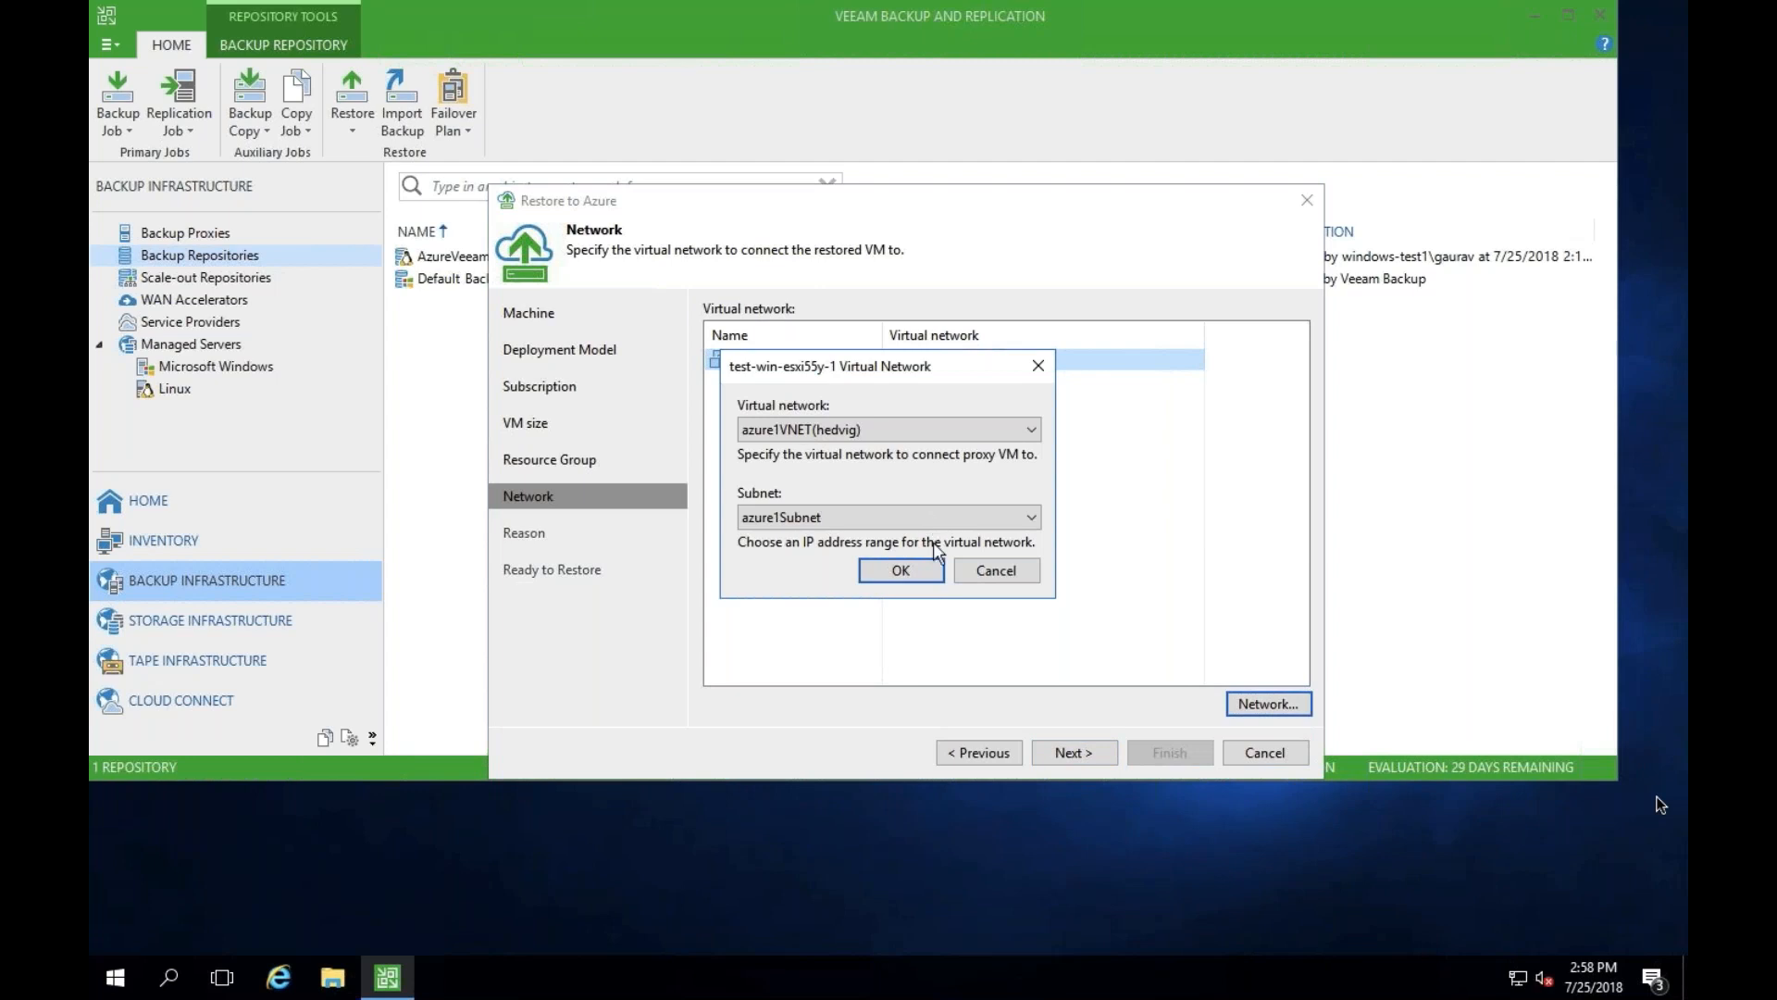
left_click(922, 571)
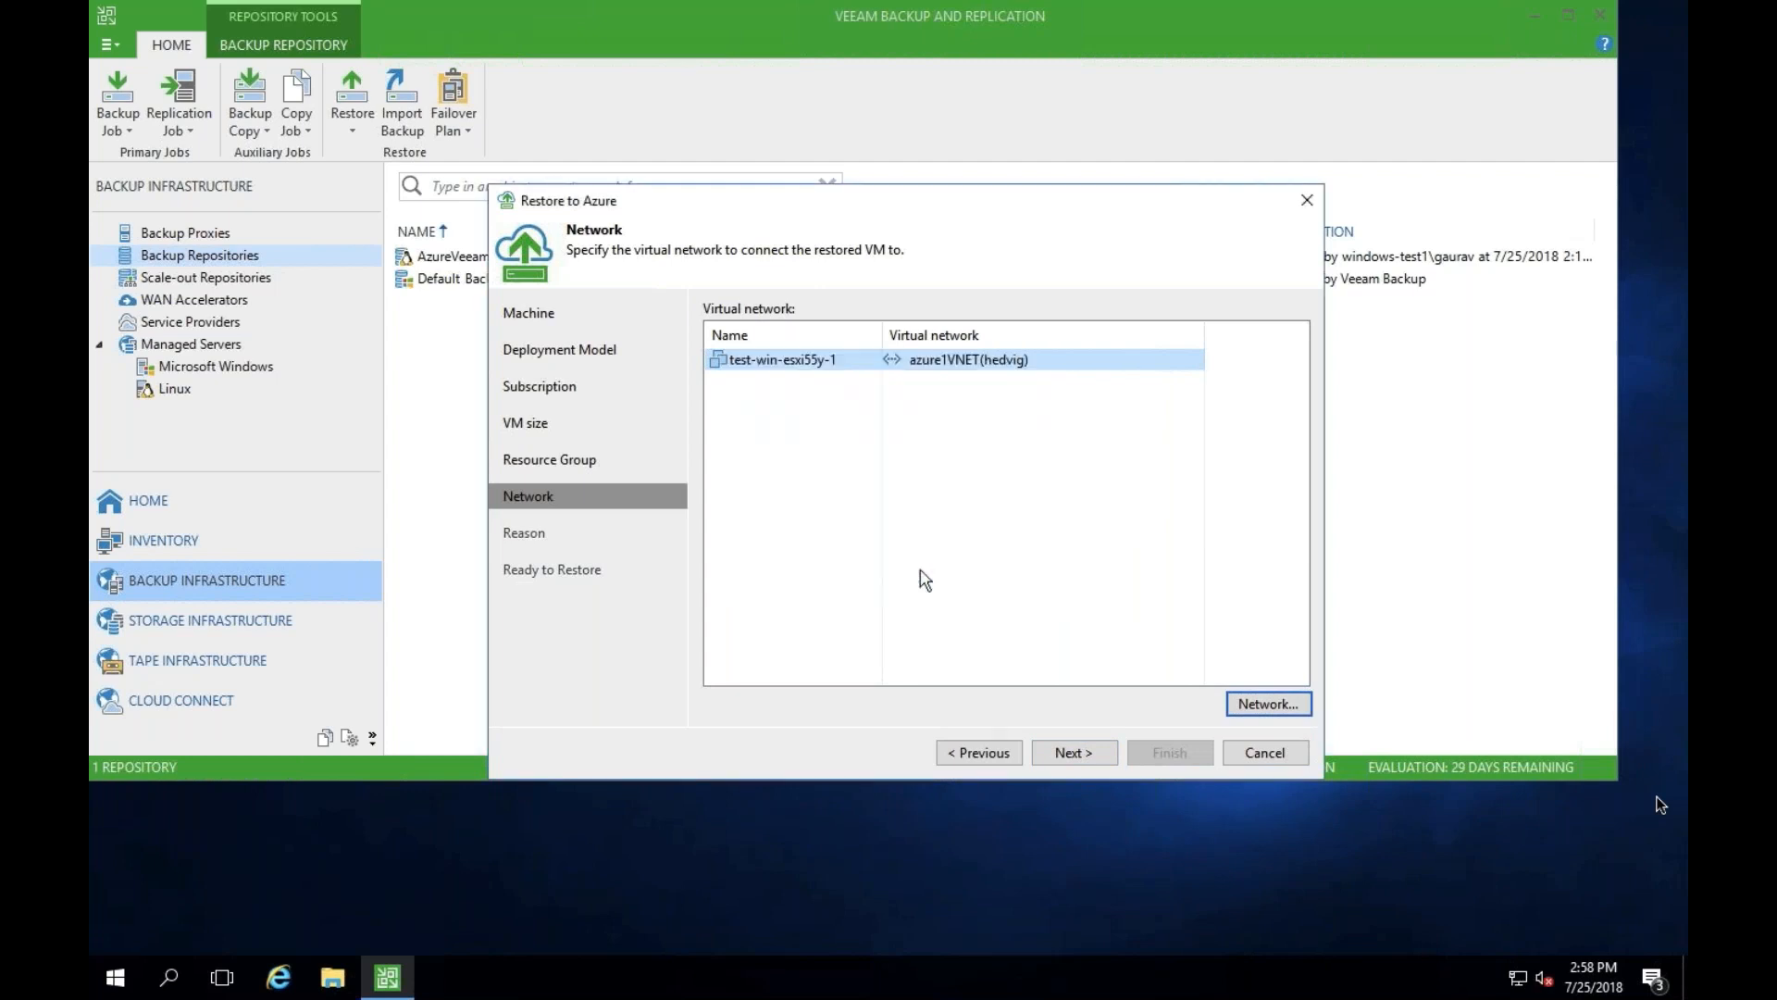
left_click(1083, 754)
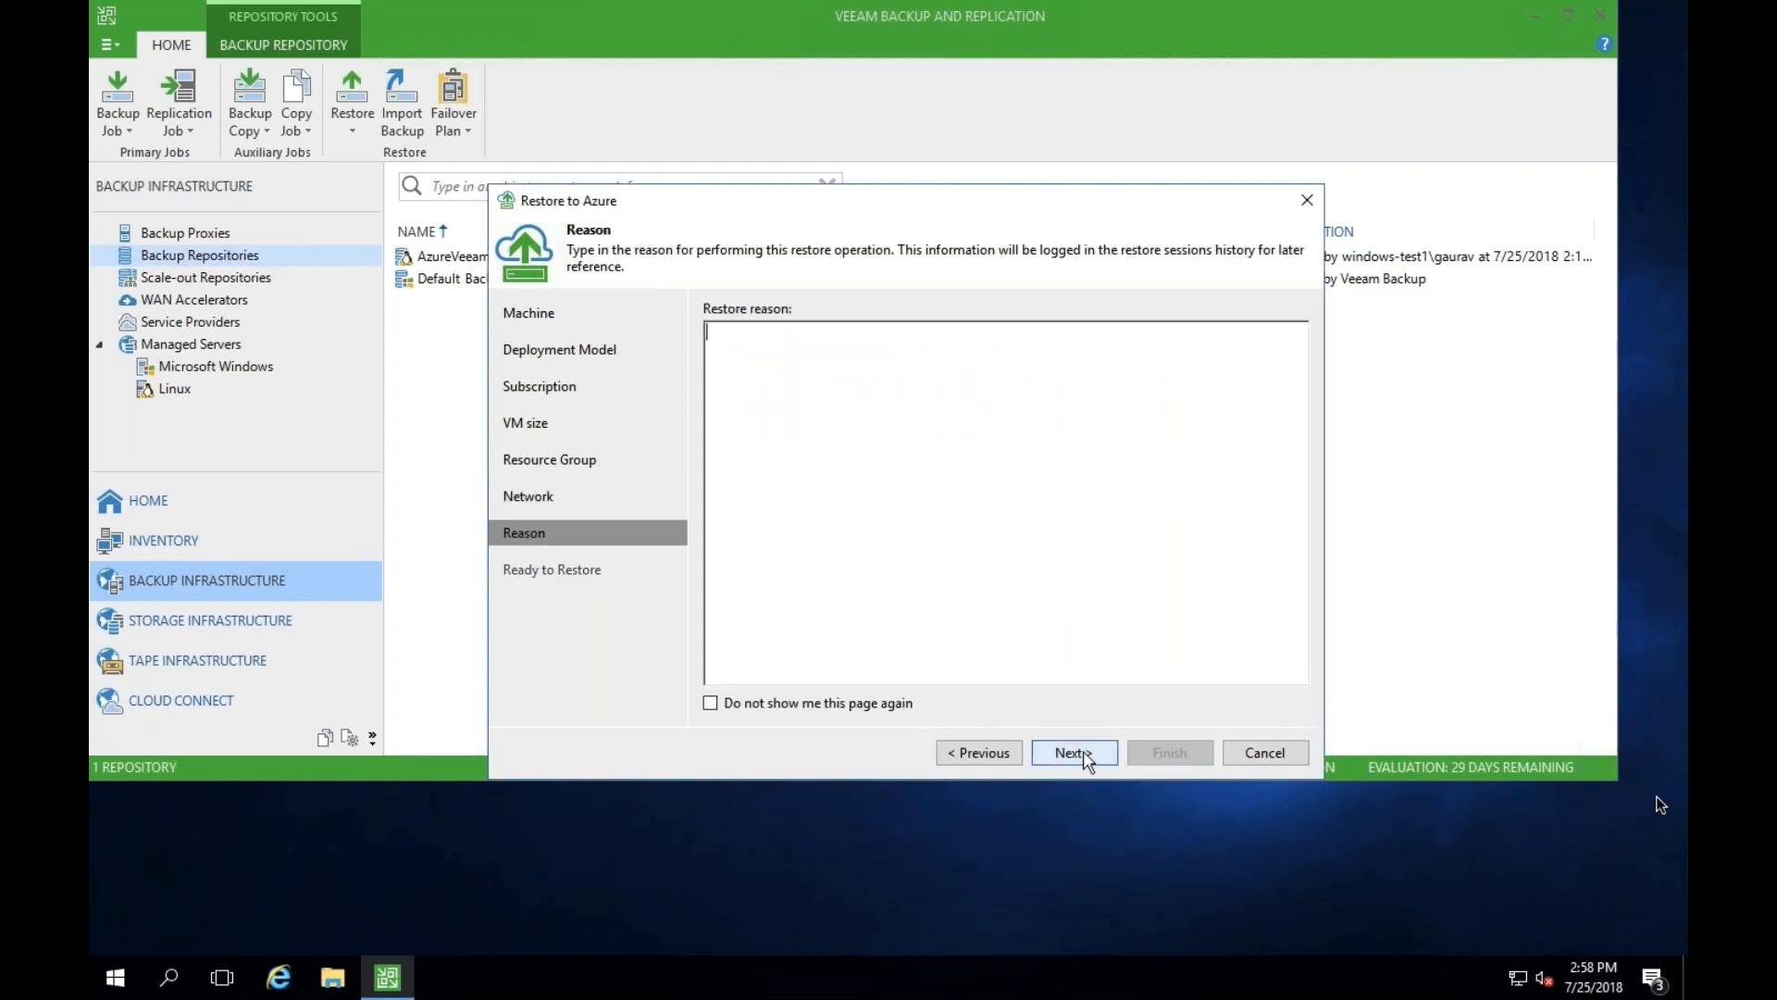
left_click(1073, 751)
left_click(1134, 751)
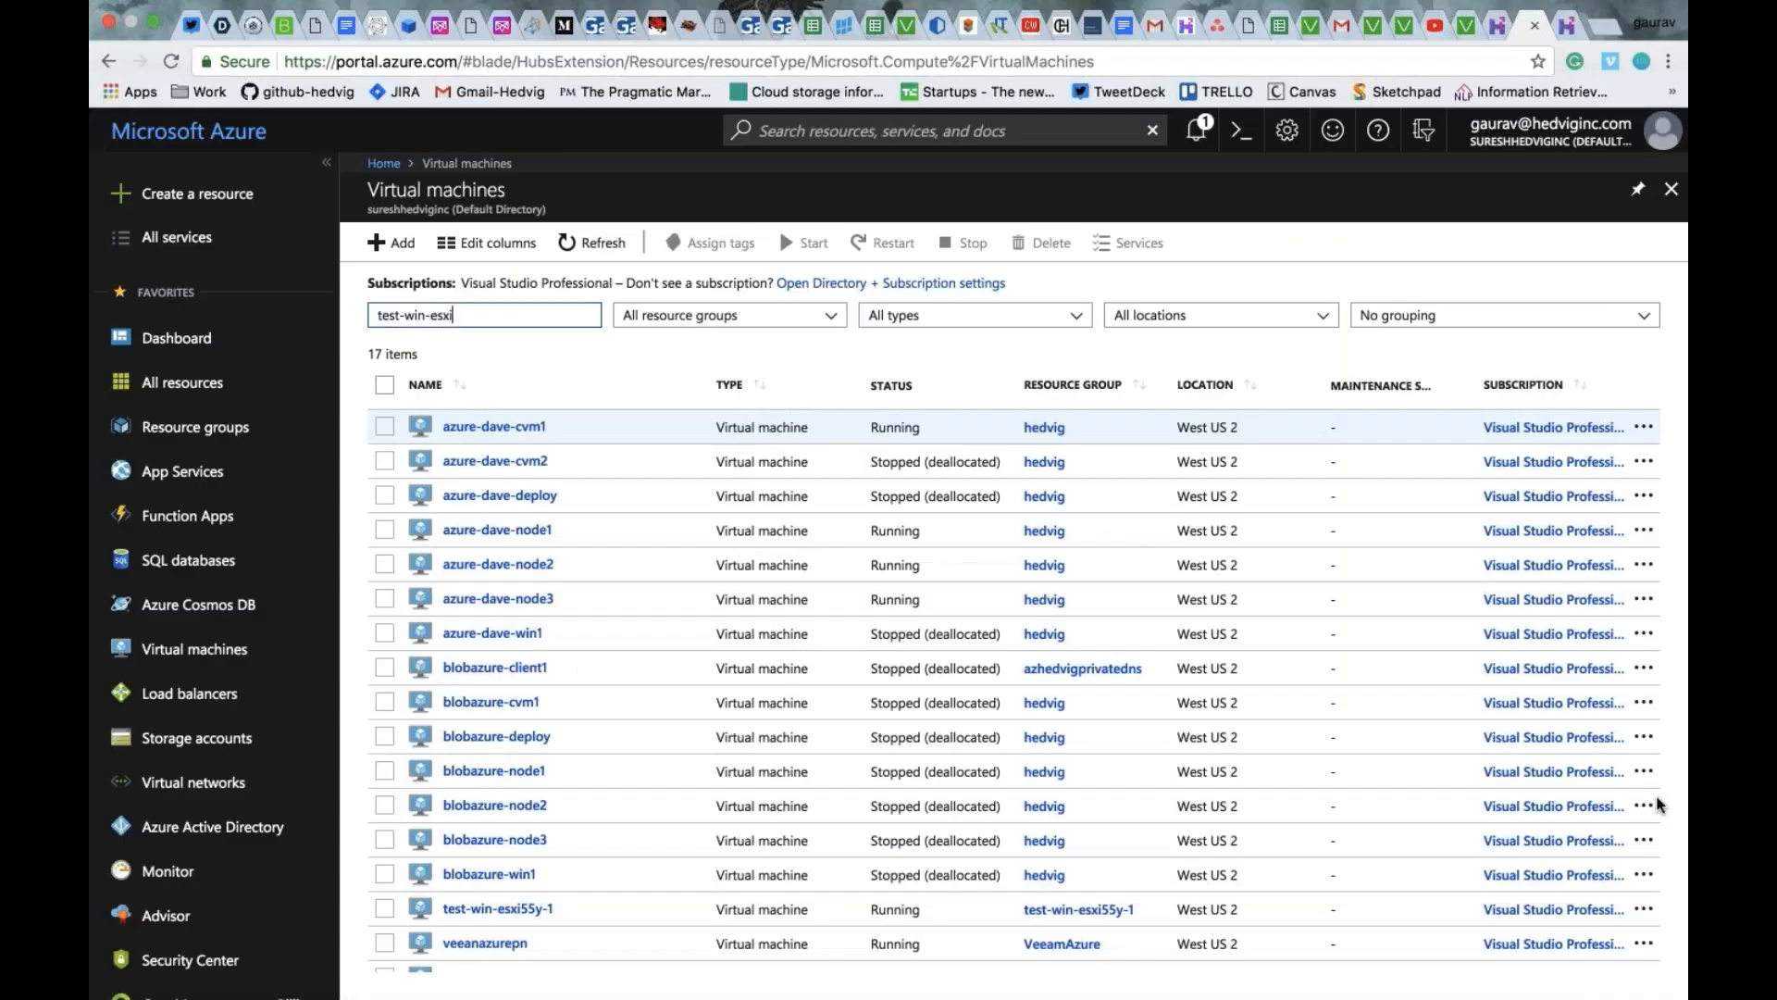
- In the Azure portal, filter the virtual machines by test-win-esxi55 and open test-win-esxi55y-1
type("55")
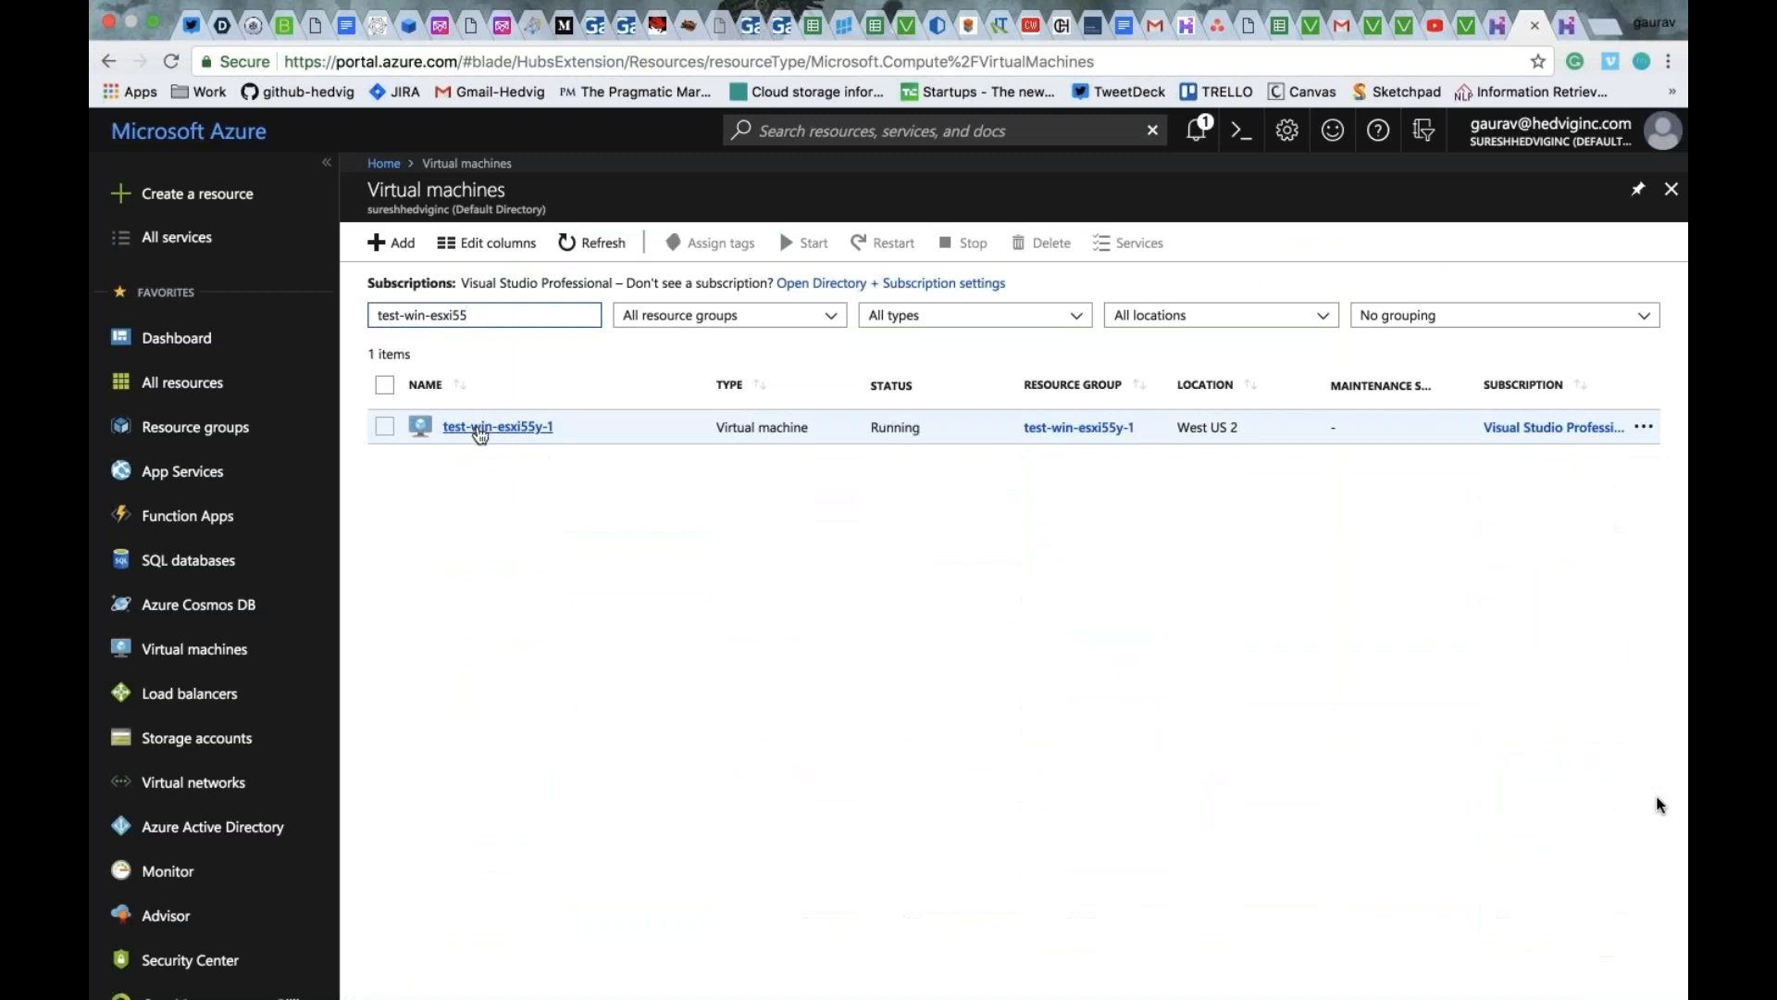
left_click(478, 427)
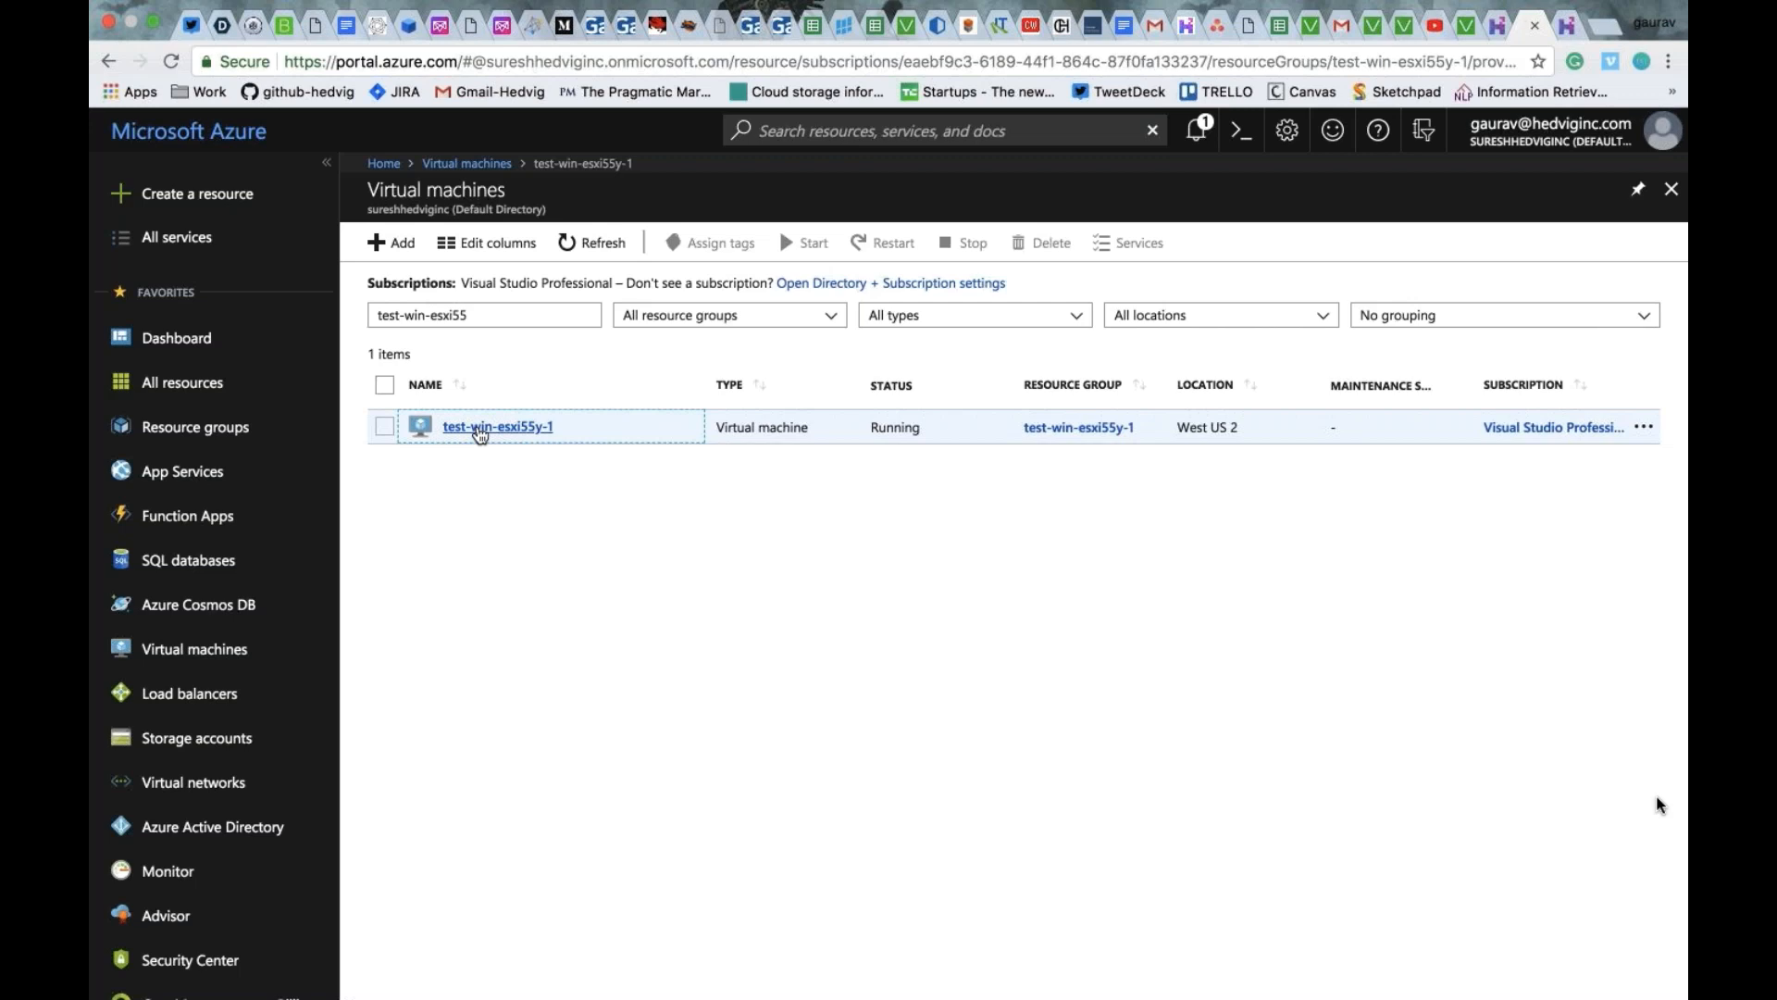
left_click(480, 427)
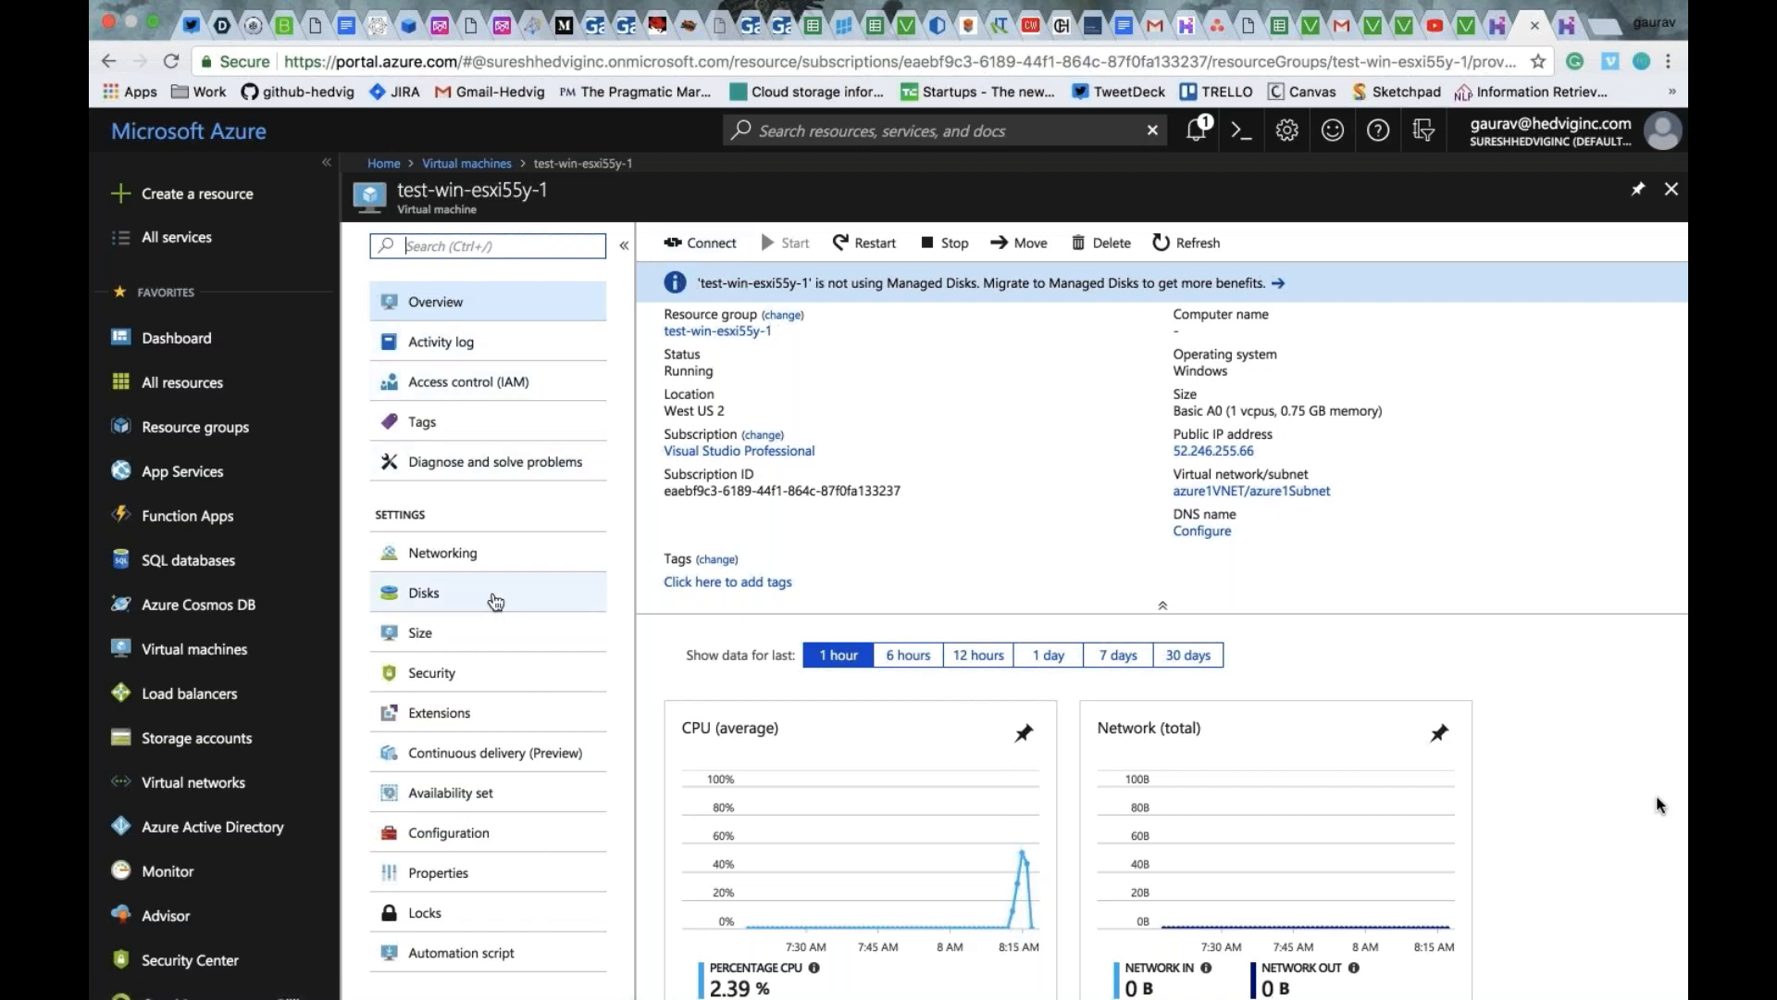
- Examine the disks of the restored VM and return to its overview
left_click(496, 593)
left_click_drag(1001, 365, 1067, 365)
left_click(1067, 365)
left_click(523, 311)
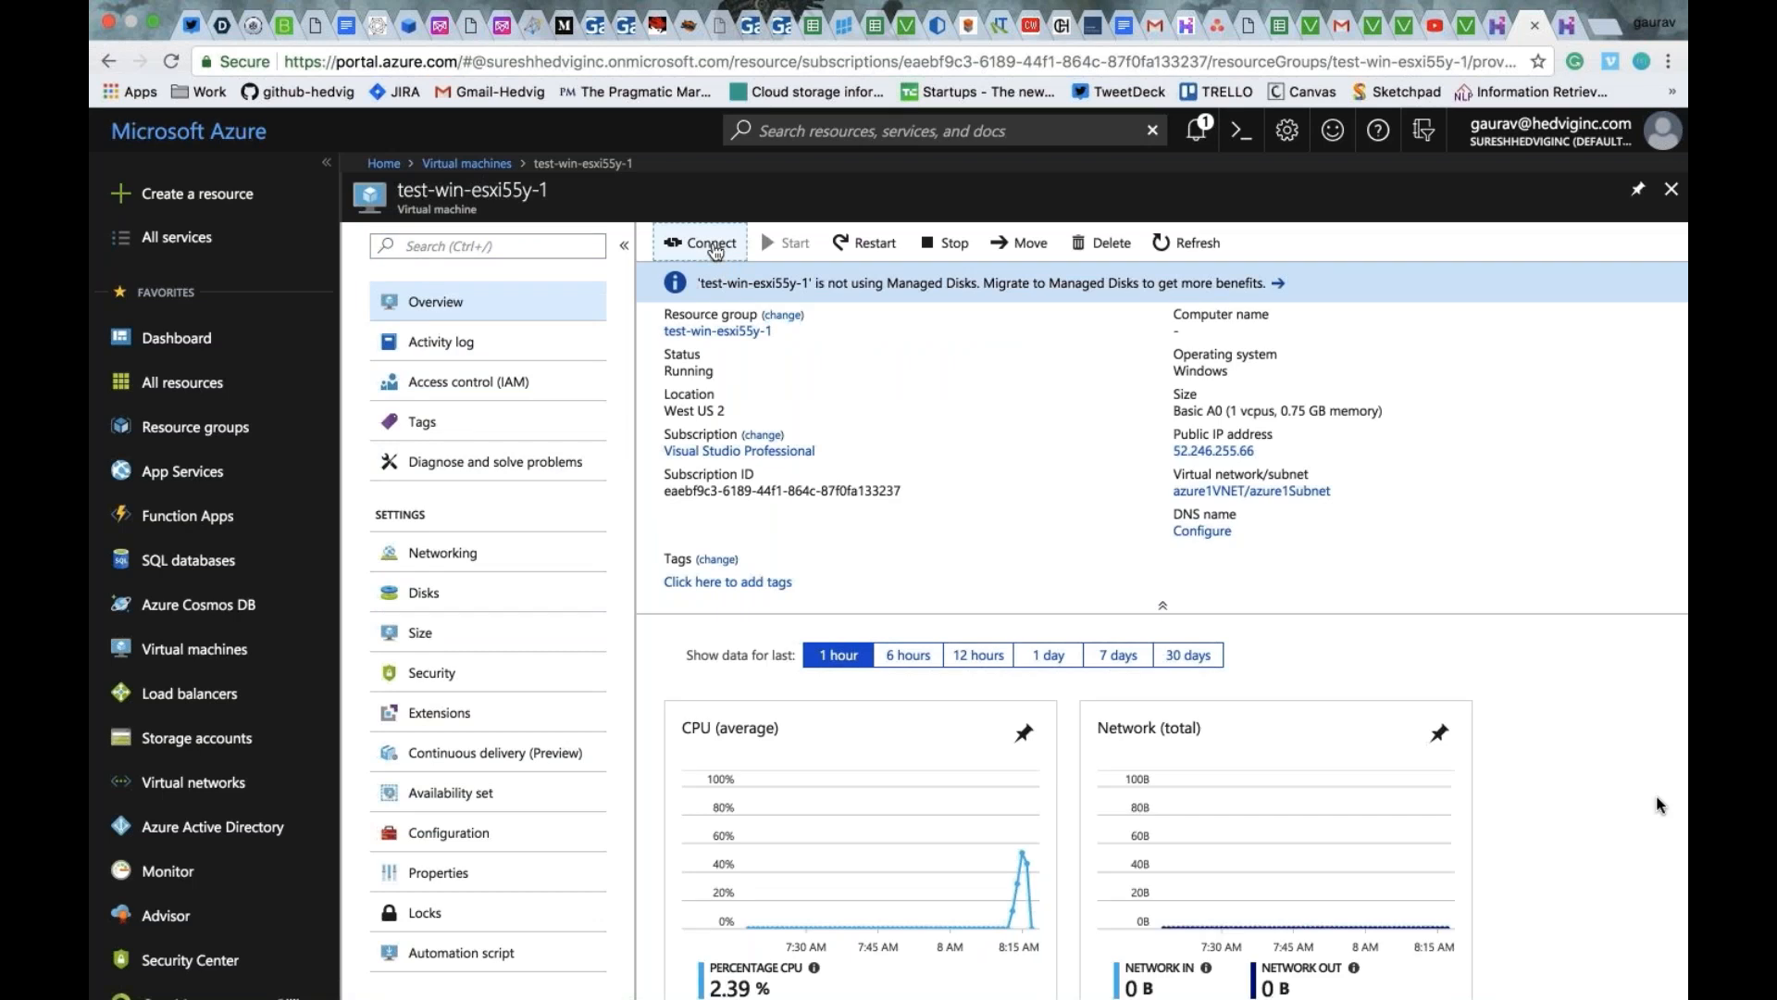
- Download the VM's RDP file for its public IP address on port 3389, and connect despite the unverified certificate
left_click(700, 243)
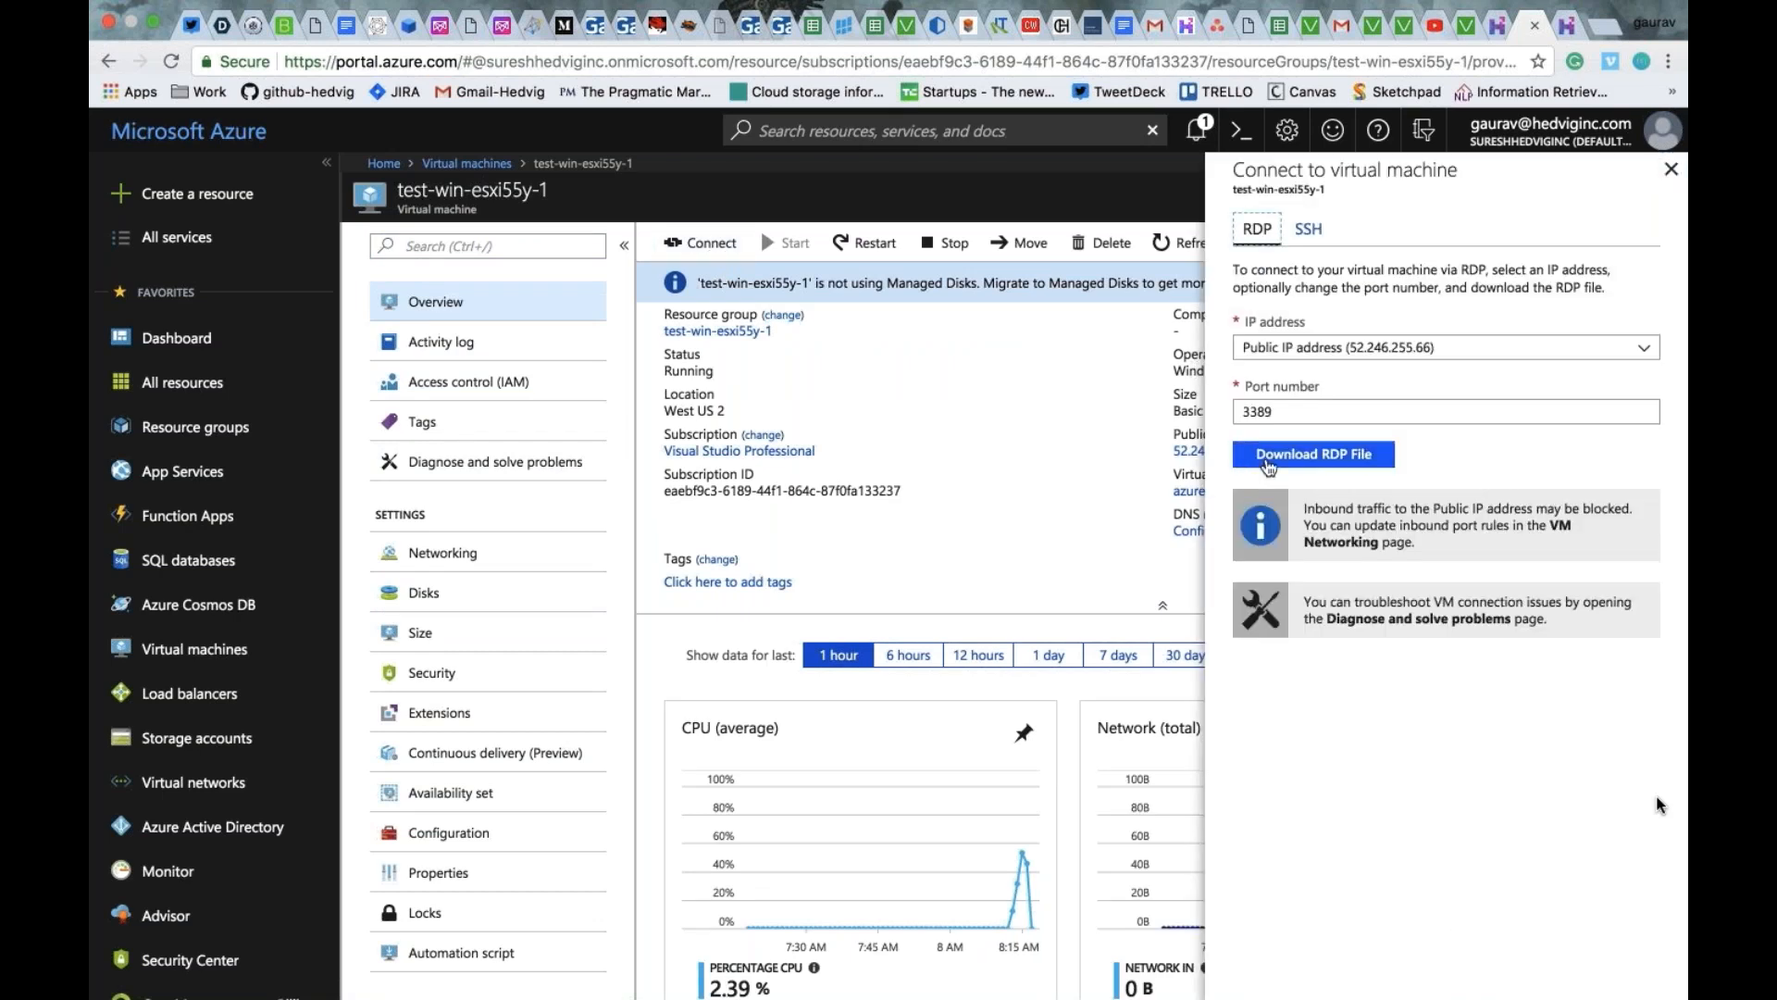
left_click(1268, 467)
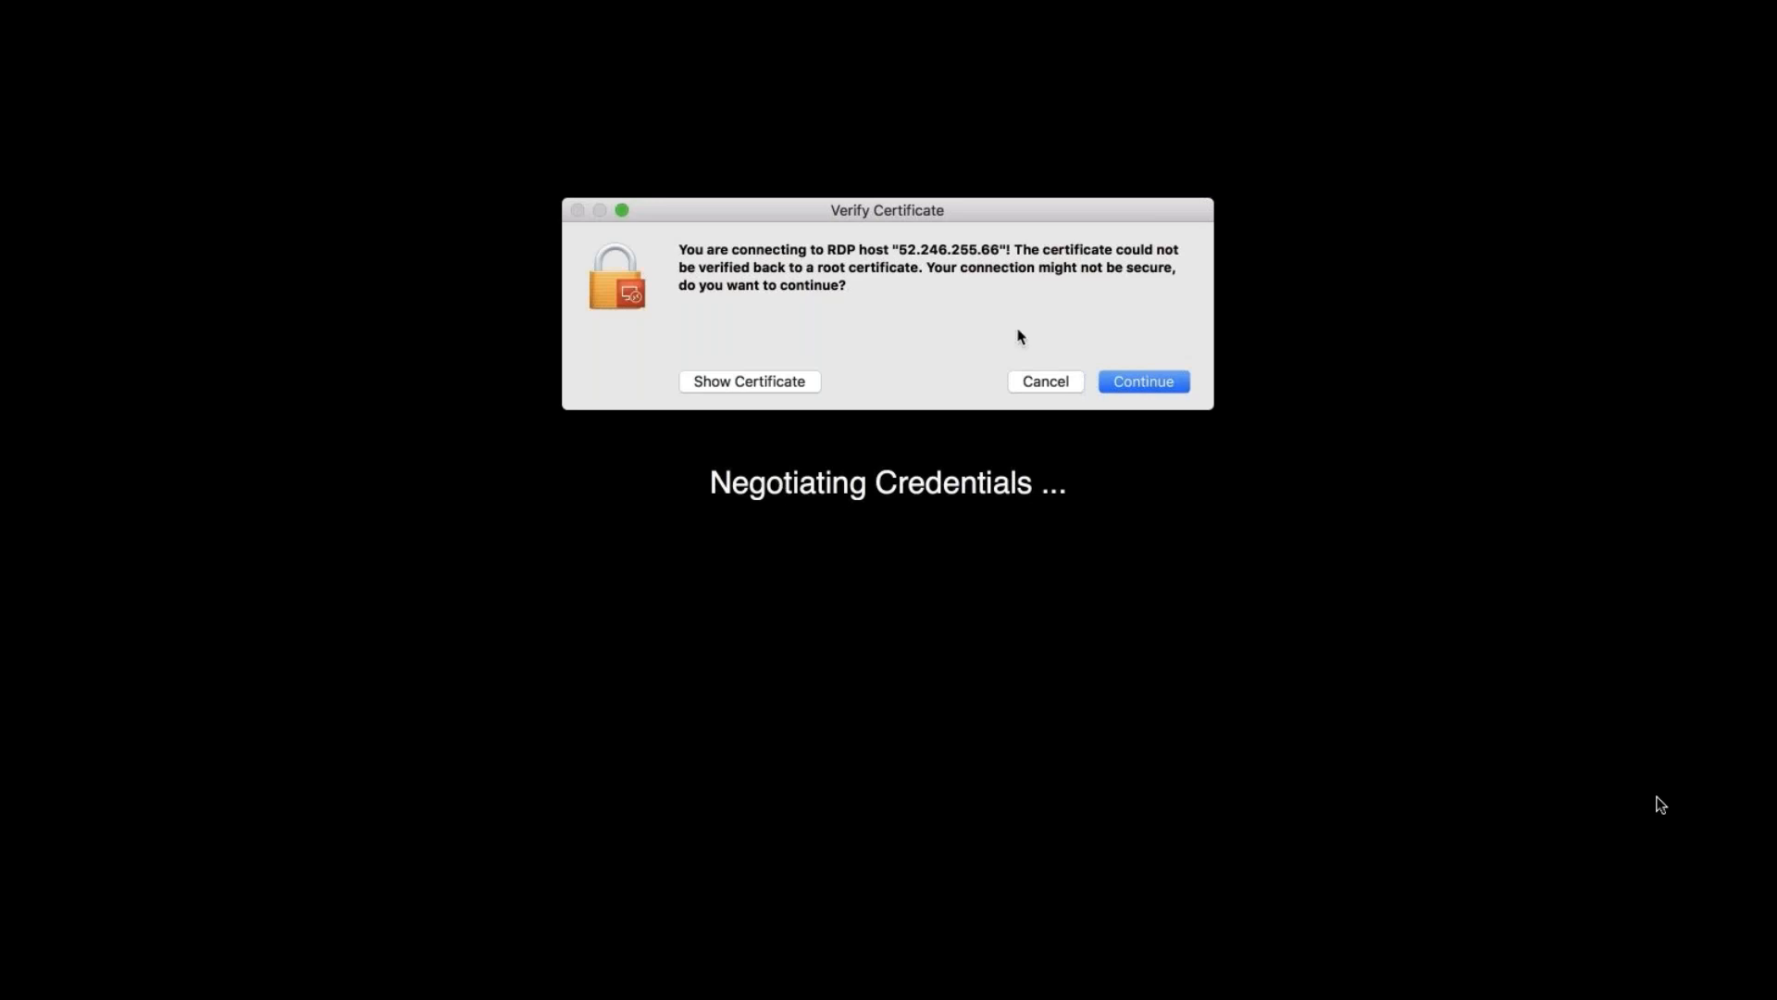
left_click(1117, 385)
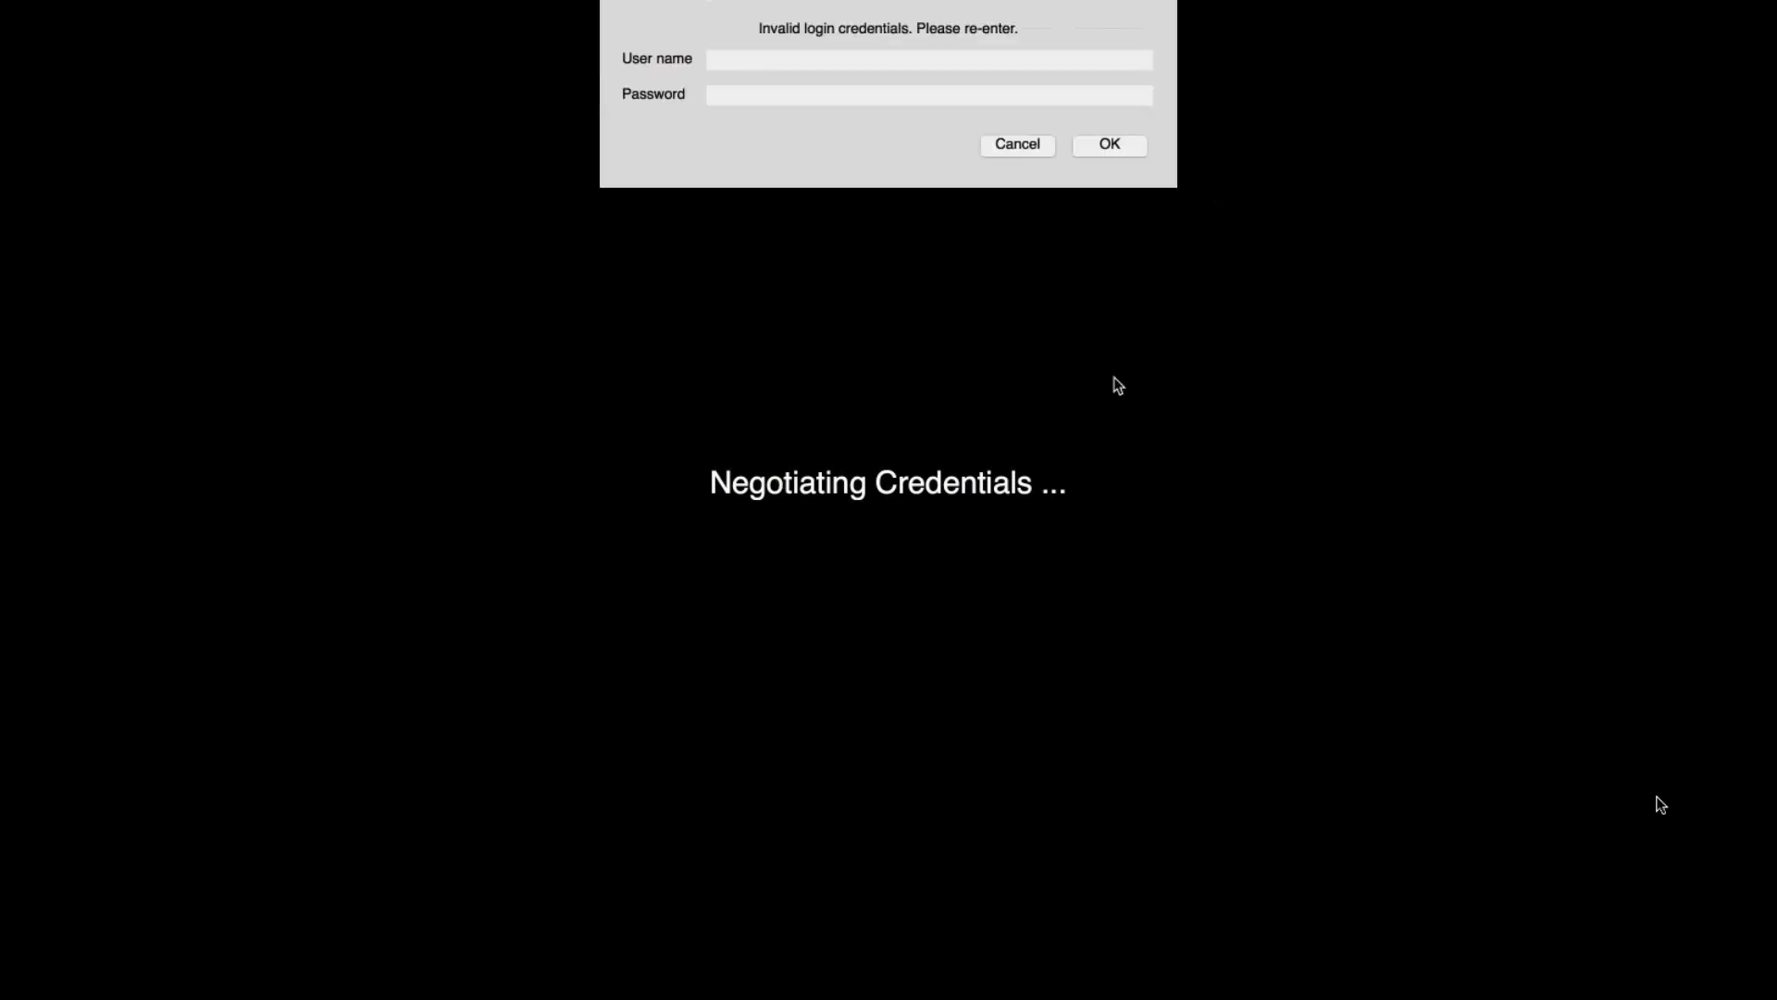
- Sign in to the remote VM as Administrator with the account password
type("Administrator")
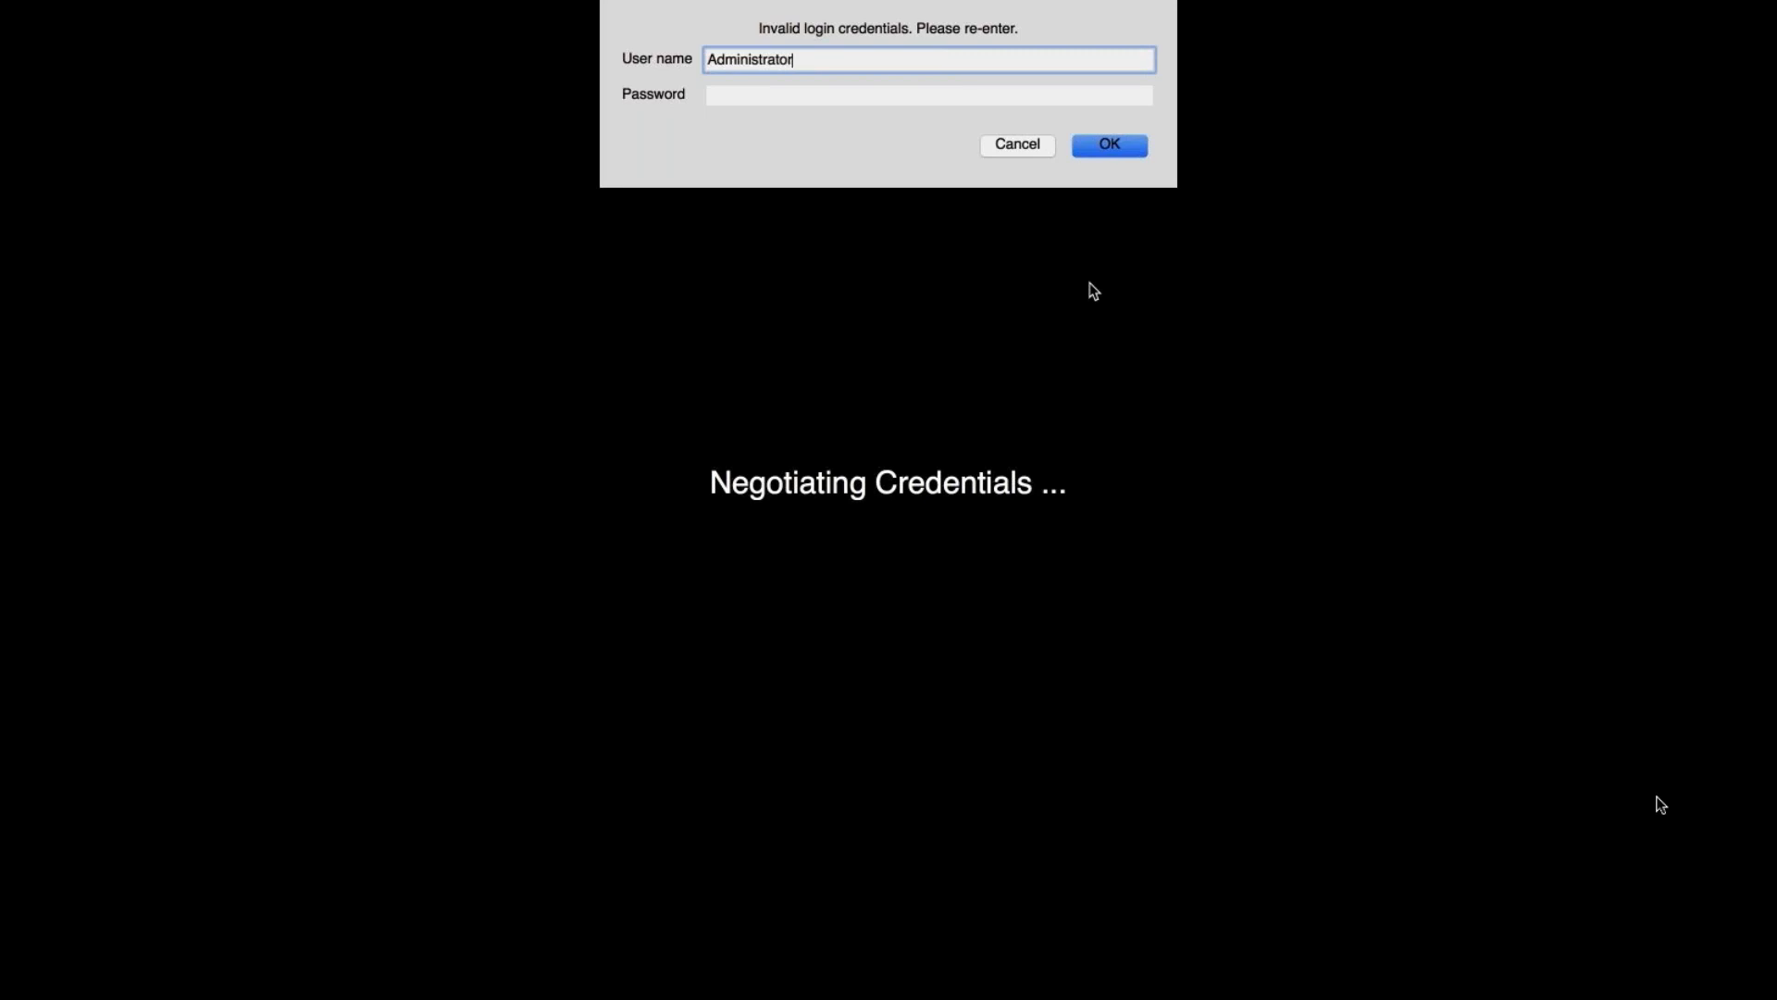
key("Tab")
type("•••••••")
key("Return")
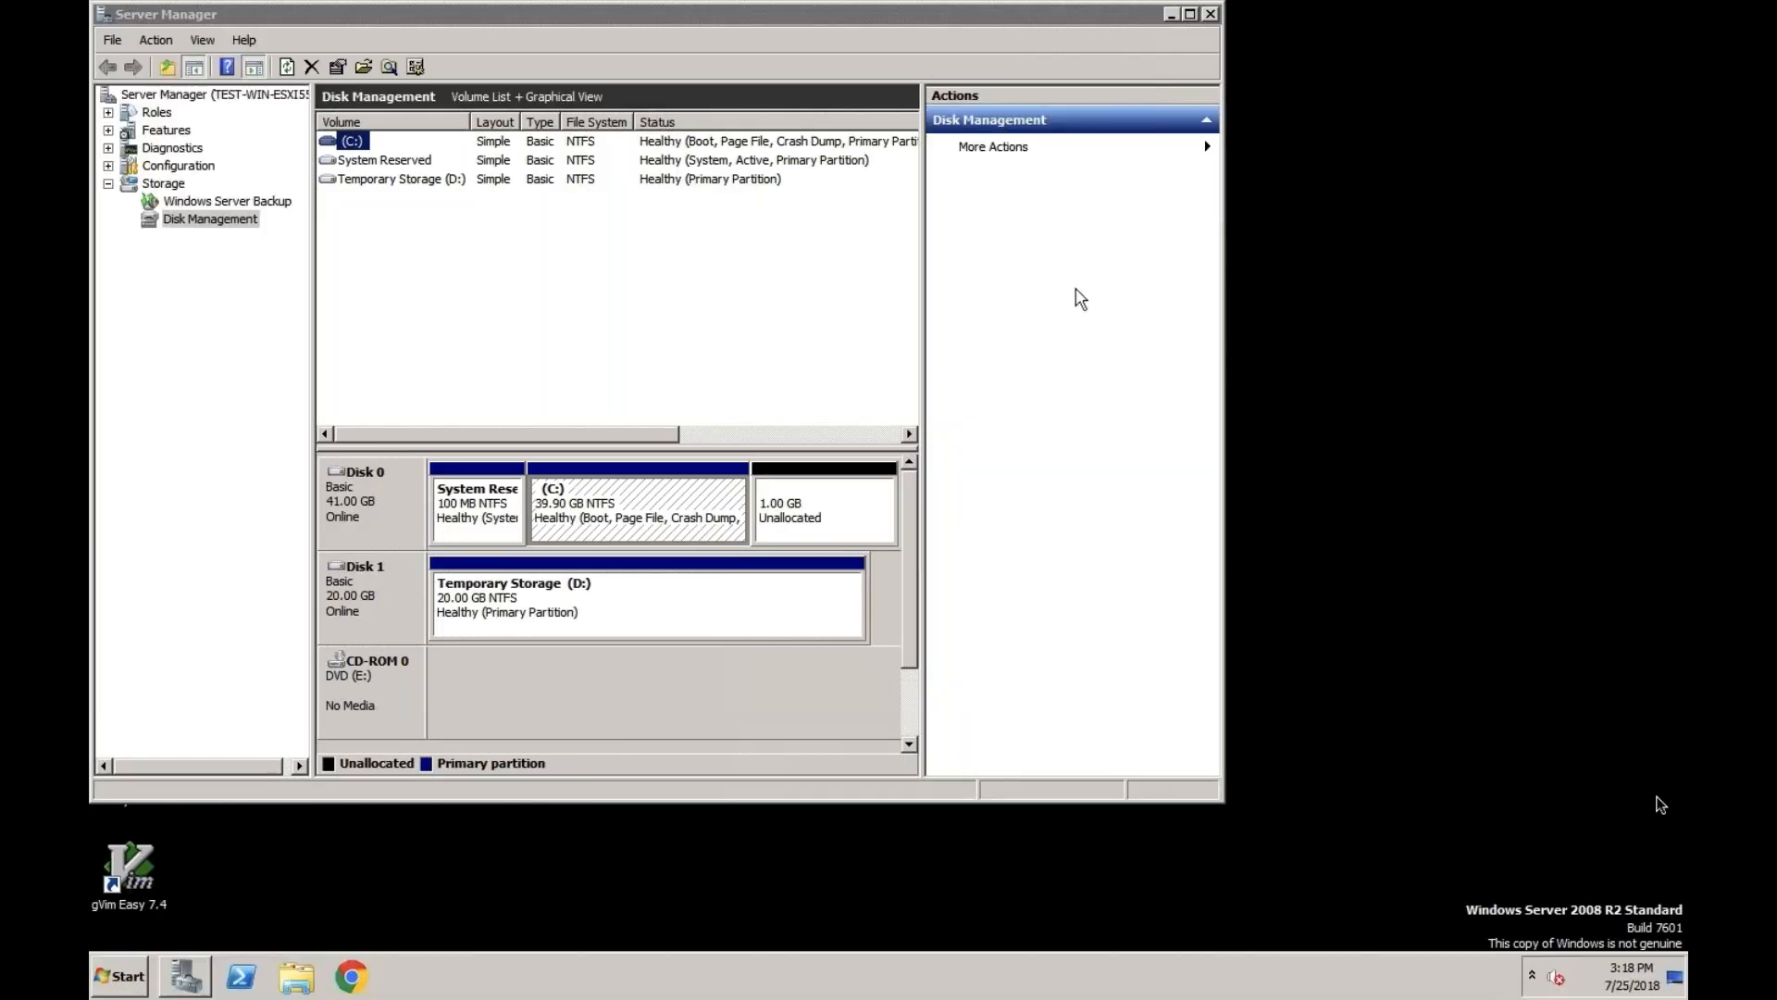
- Close Server Manager and open MyFile from the desktop in Notepad to check its contents
left_click(1213, 15)
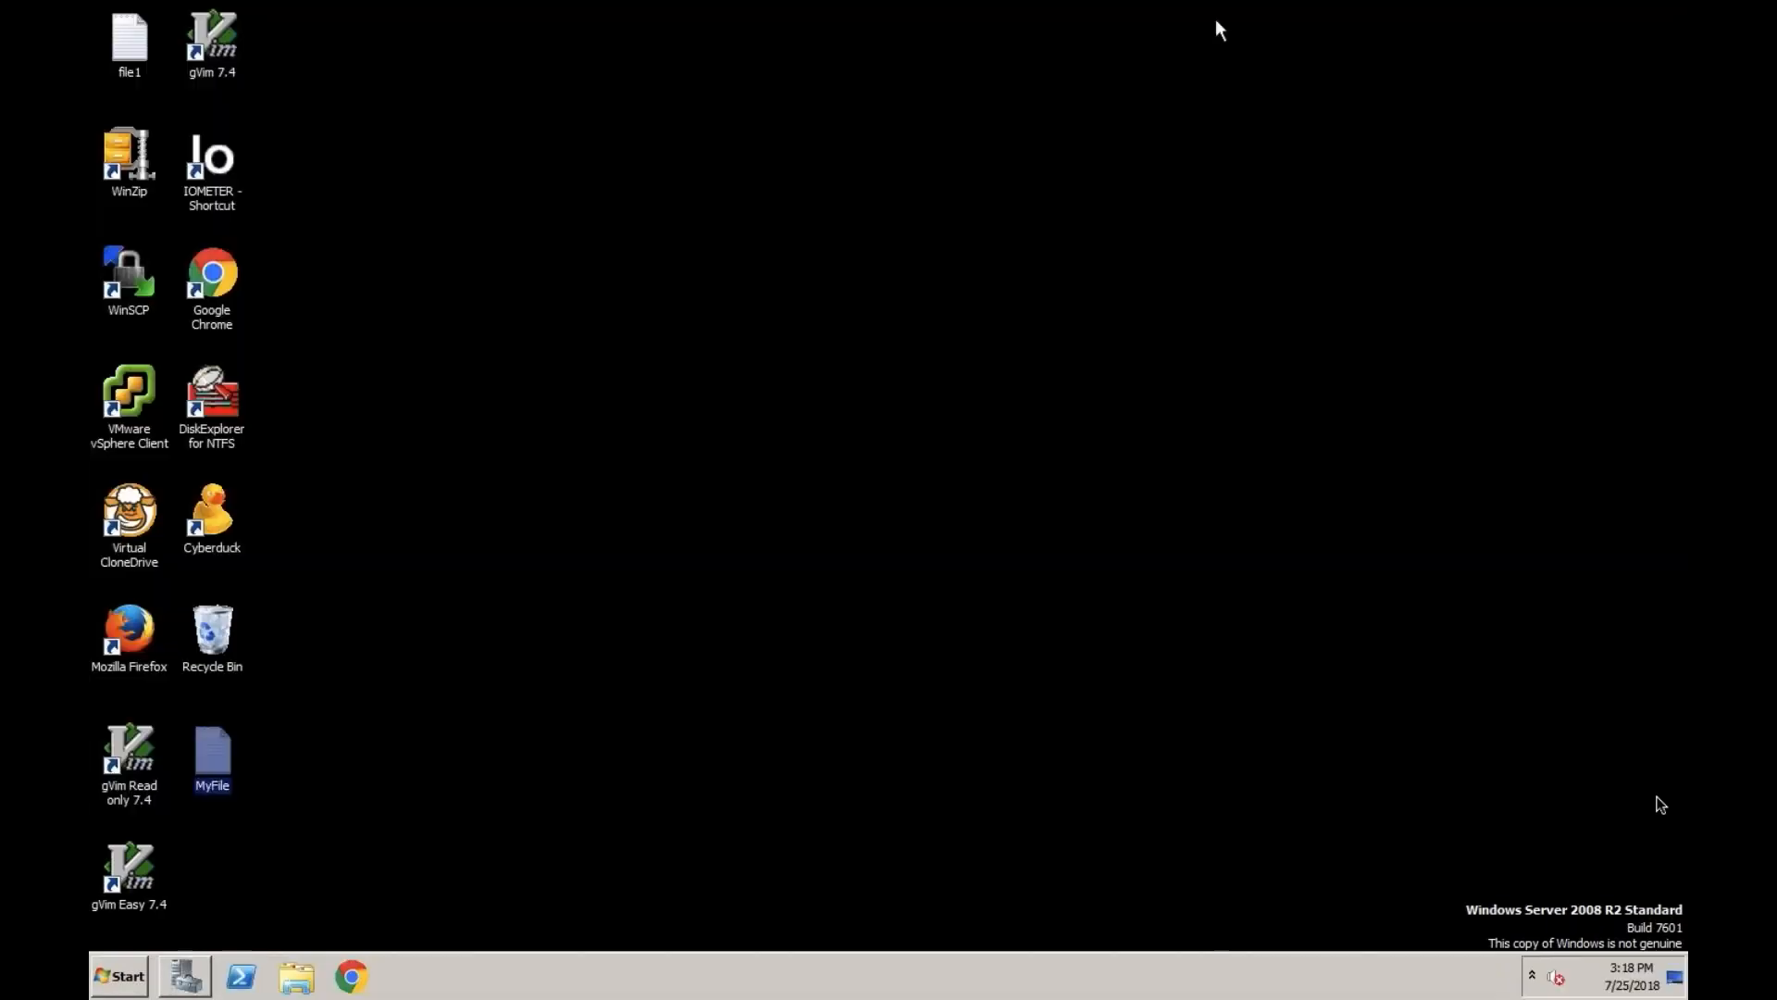
right_click(217, 761)
left_click(307, 433)
left_click_drag(337, 82, 488, 76)
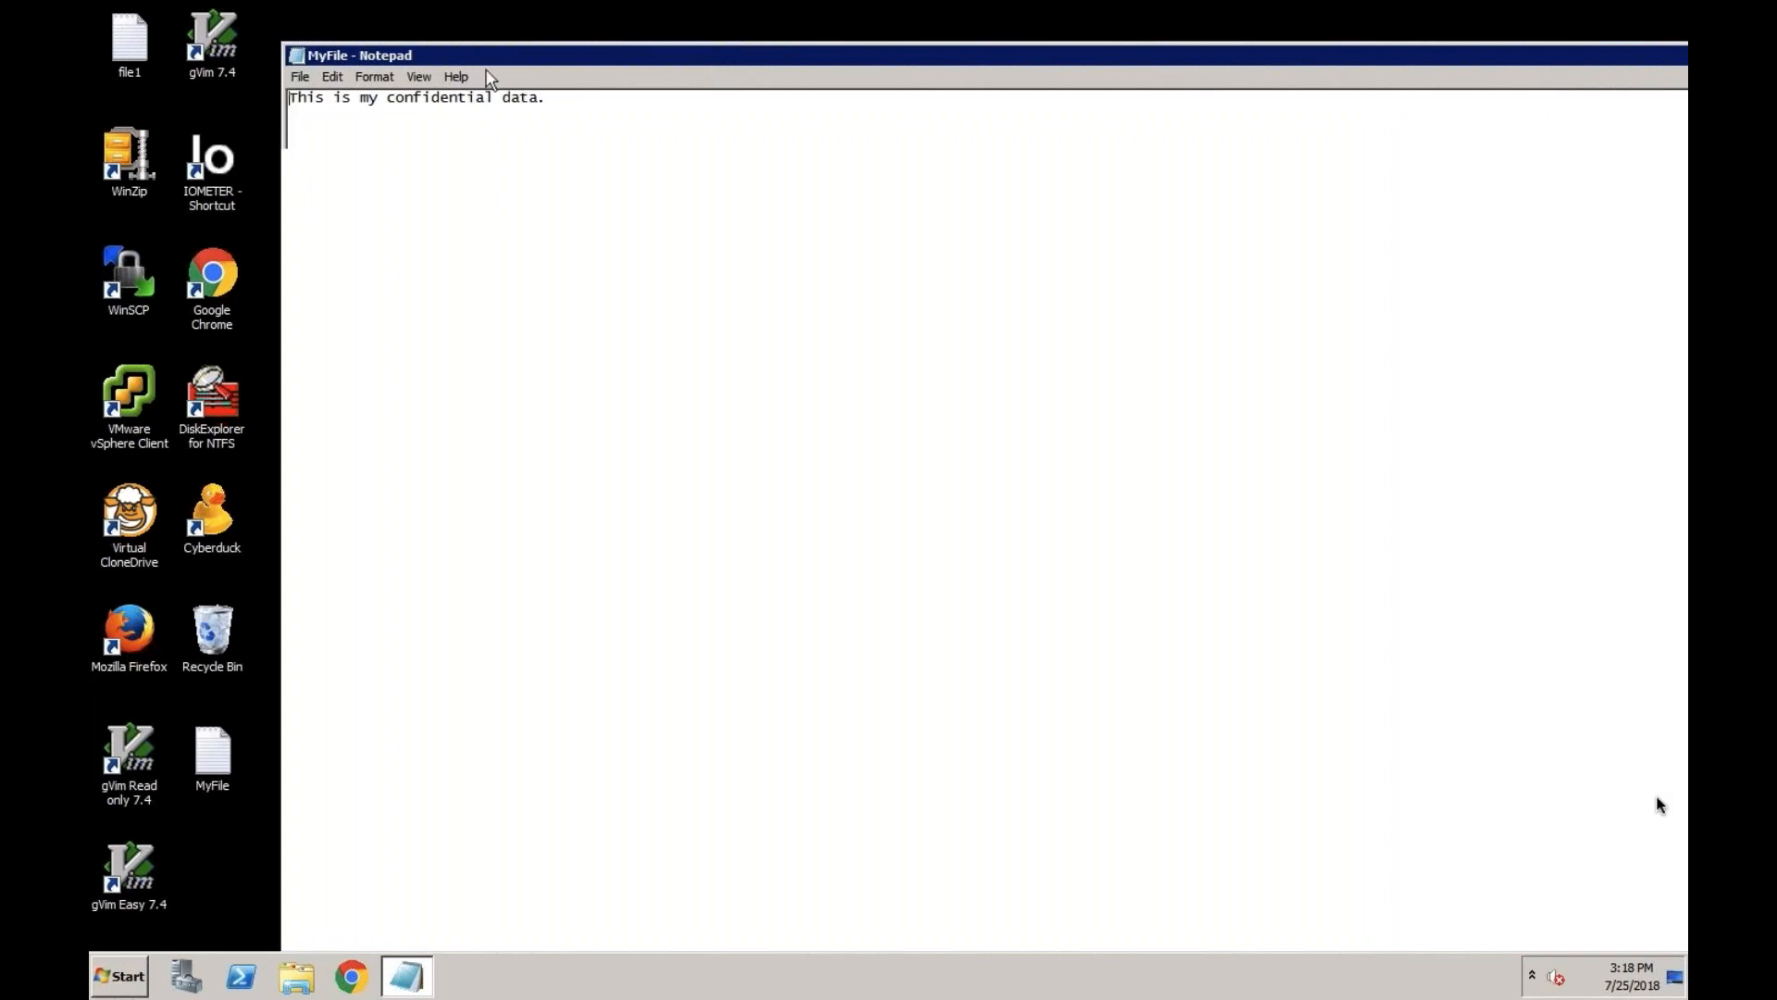